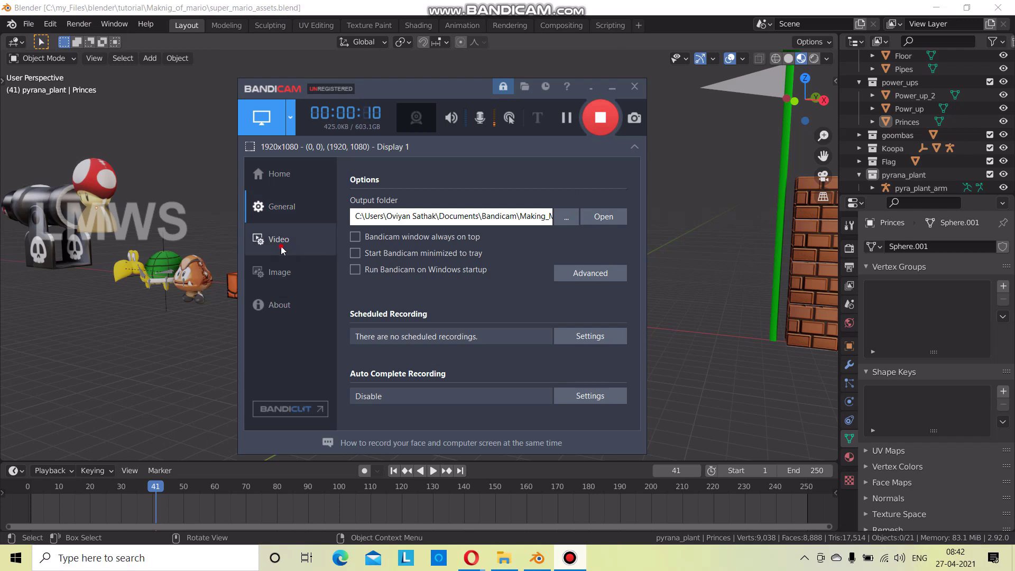
Review Bandicam's image capture settings page before returning to Blender.
left_click(284, 275)
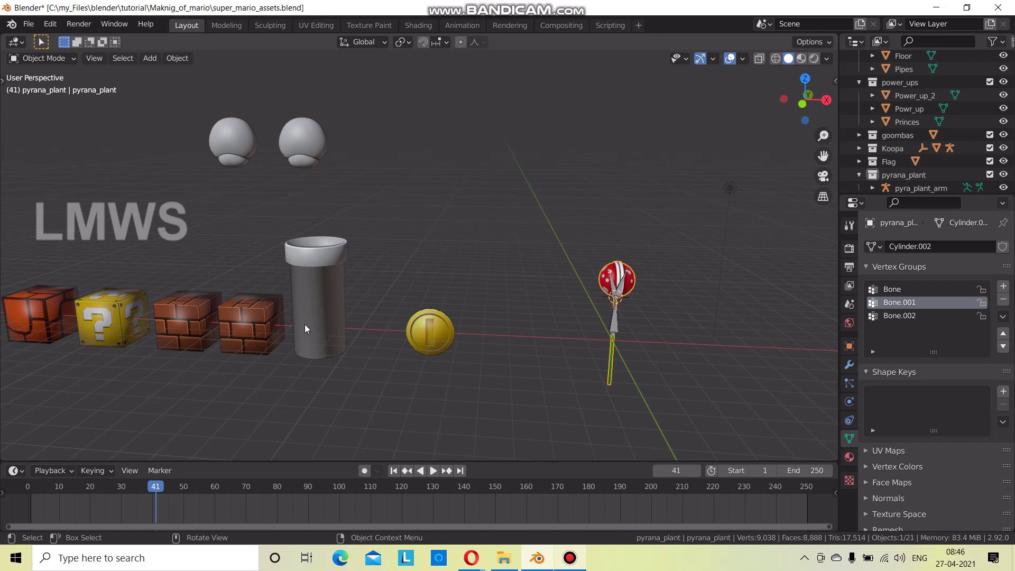
Save the blend file and frame the view on the piranha plant.
mouse_move(301, 280)
middle_mouse_down()
mouse_move(332, 318)
mouse_move(468, 340)
mouse_move(409, 348)
middle_mouse_up()
key("ctrl+s")
key("KP_Decimal")
scroll(458, 365, "down", 3)
scroll(364, 357, "up", 3)
scroll(364, 358, "down", 3)
middle_click_drag(364, 314, 311, 298)
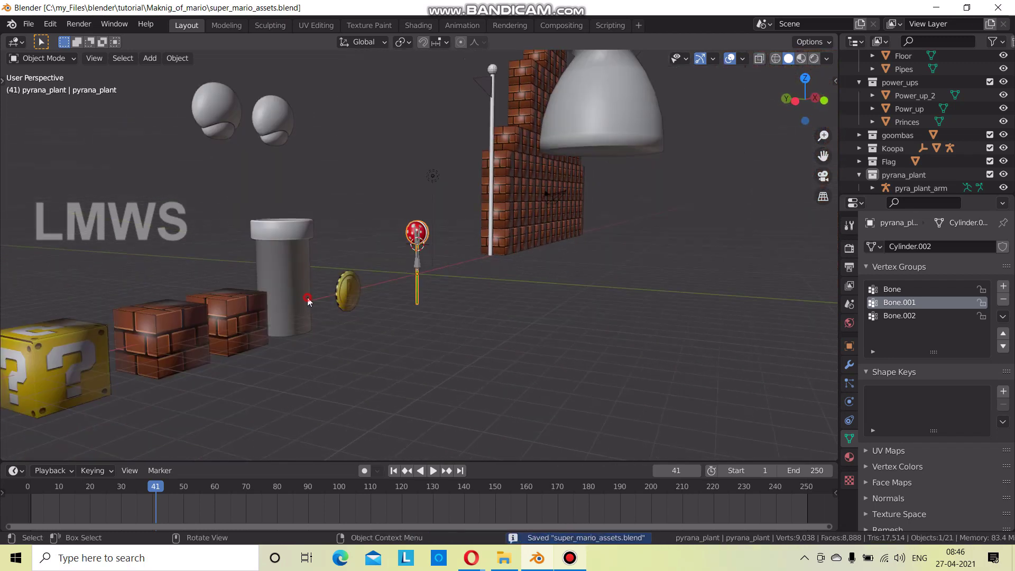
Move the pipe along the Y axis to a new spot and enter Edit Mode on it.
left_click(321, 306)
key("g")
key("y")
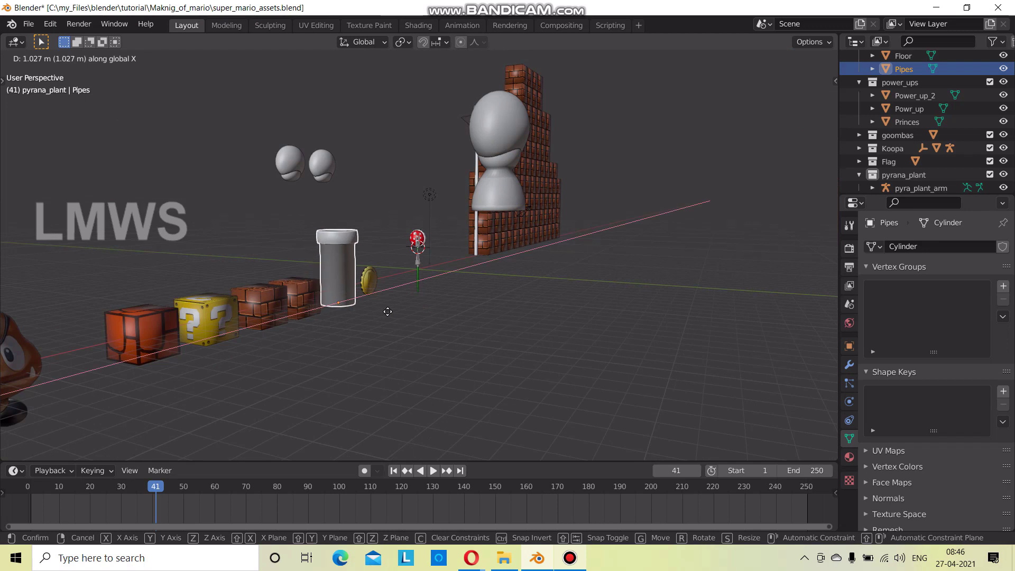
left_click(661, 358)
mouse_move(664, 356)
middle_mouse_down()
mouse_move(662, 346)
mouse_move(570, 368)
mouse_move(265, 367)
middle_mouse_up()
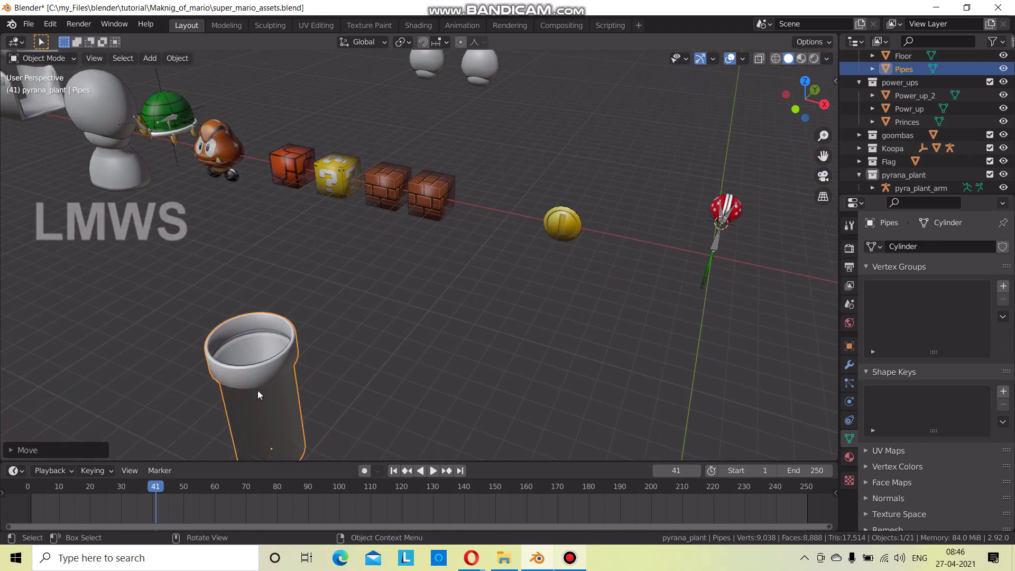
key("Tab")
mouse_move(331, 390)
middle_mouse_down()
mouse_move(392, 410)
mouse_move(394, 362)
mouse_move(460, 351)
mouse_move(456, 379)
mouse_move(406, 401)
mouse_move(444, 386)
middle_mouse_up()
Switch to edge select and select the edge loop around the pipe's inner rim.
left_click(112, 62)
mouse_move(465, 296)
middle_mouse_down()
mouse_move(494, 310)
mouse_move(418, 399)
mouse_move(442, 331)
mouse_move(411, 359)
mouse_move(344, 275)
middle_mouse_up()
left_click(418, 401)
left_click(343, 275)
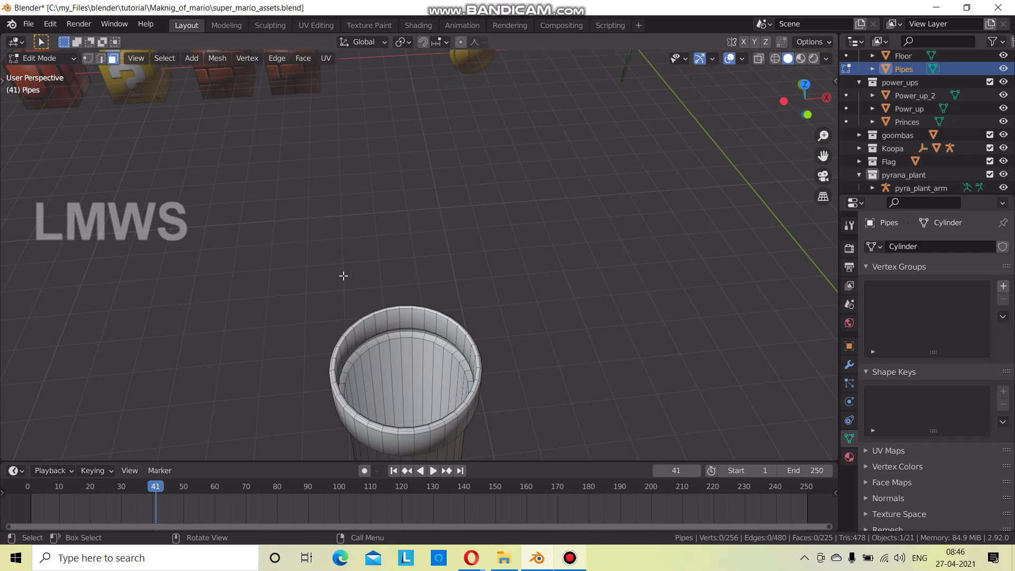
left_click(101, 58)
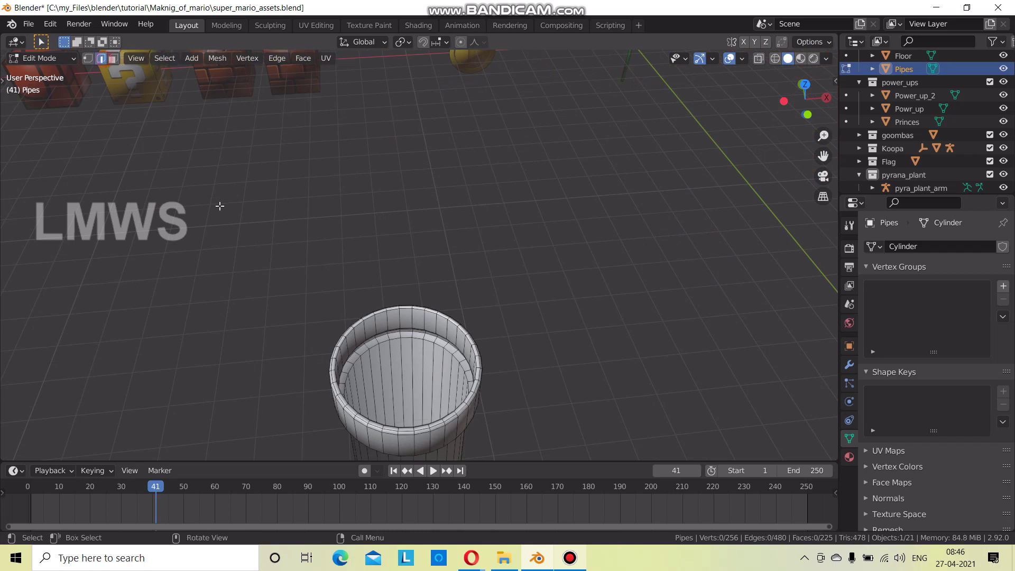
middle_click_drag(433, 318, 504, 255)
scroll(503, 255, "up", 2)
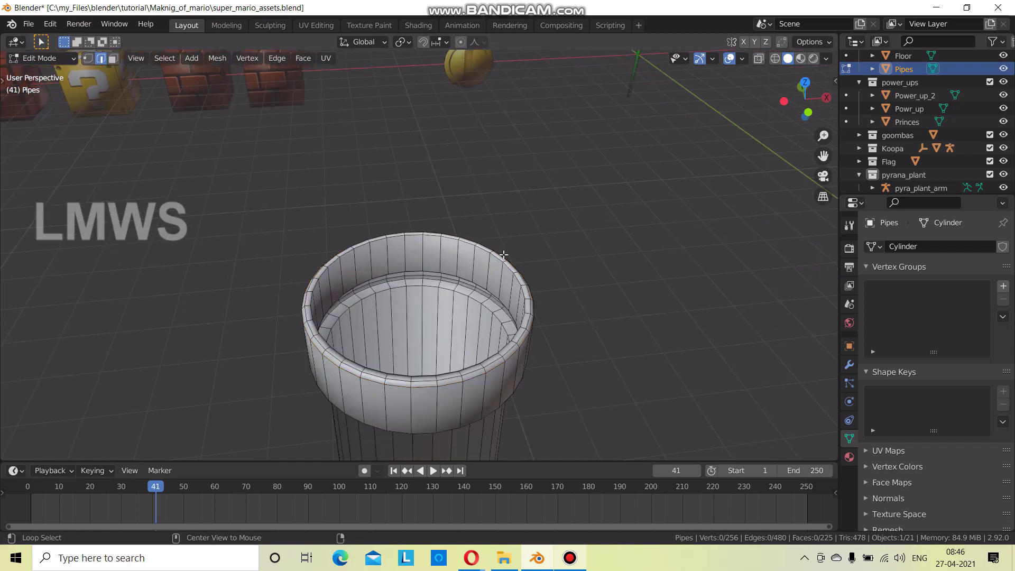
left_click(375, 274, "alt")
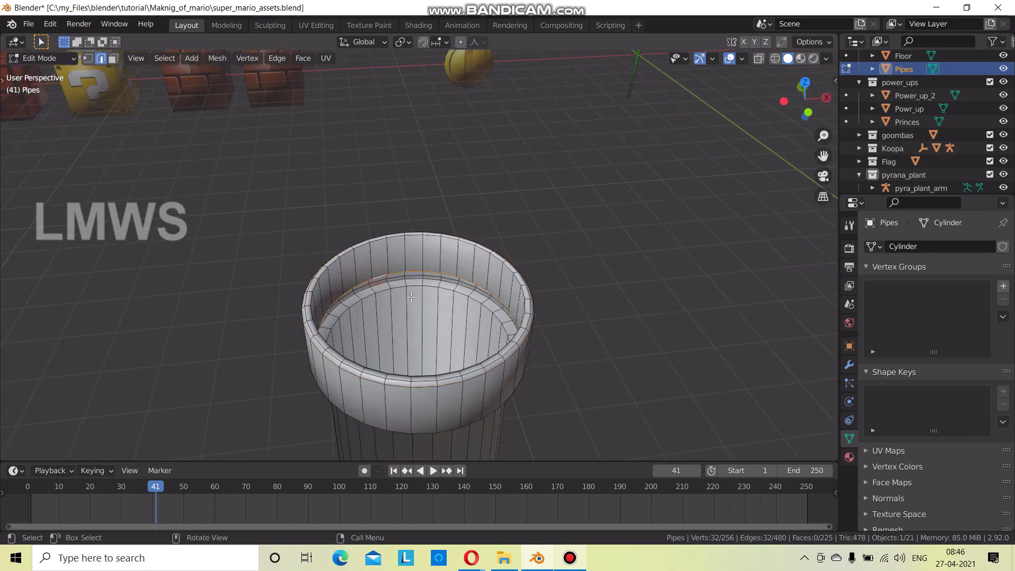
Fill the inner loop, inset the new face, and extrude it down into the pipe.
key("s")
right_click(566, 378)
key("f")
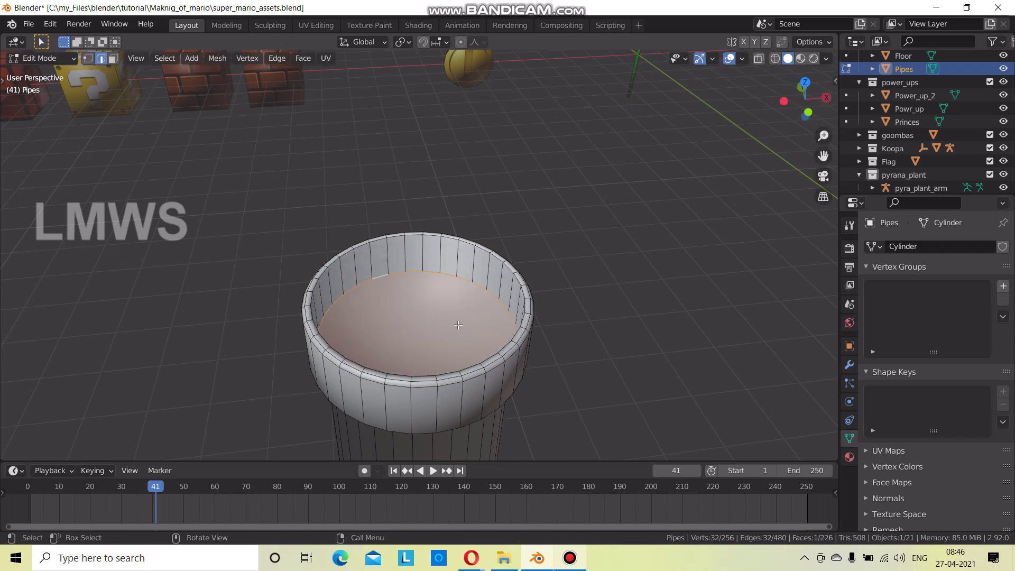
key("e")
right_click(664, 389)
key("s")
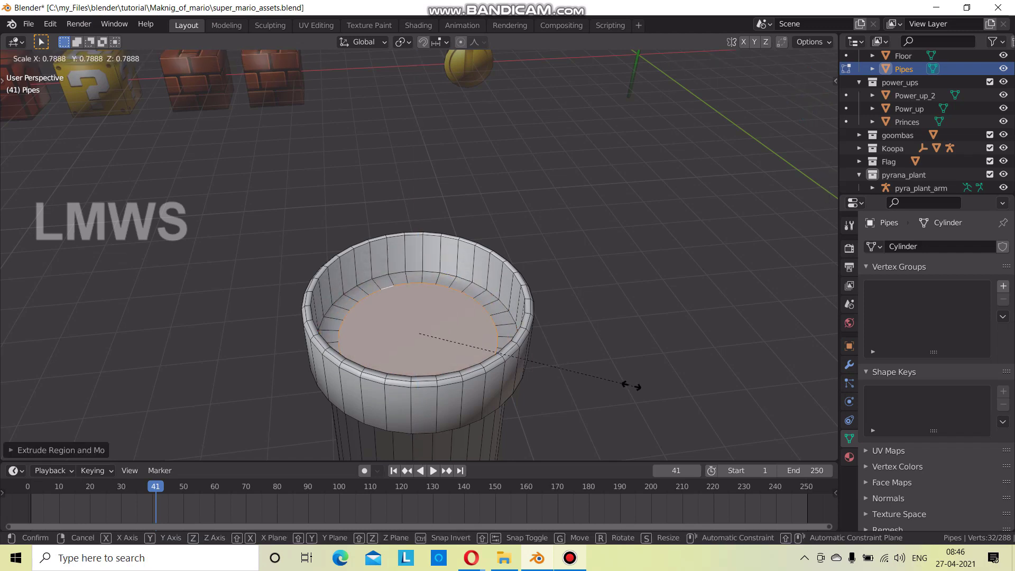
left_click(579, 380)
key("e")
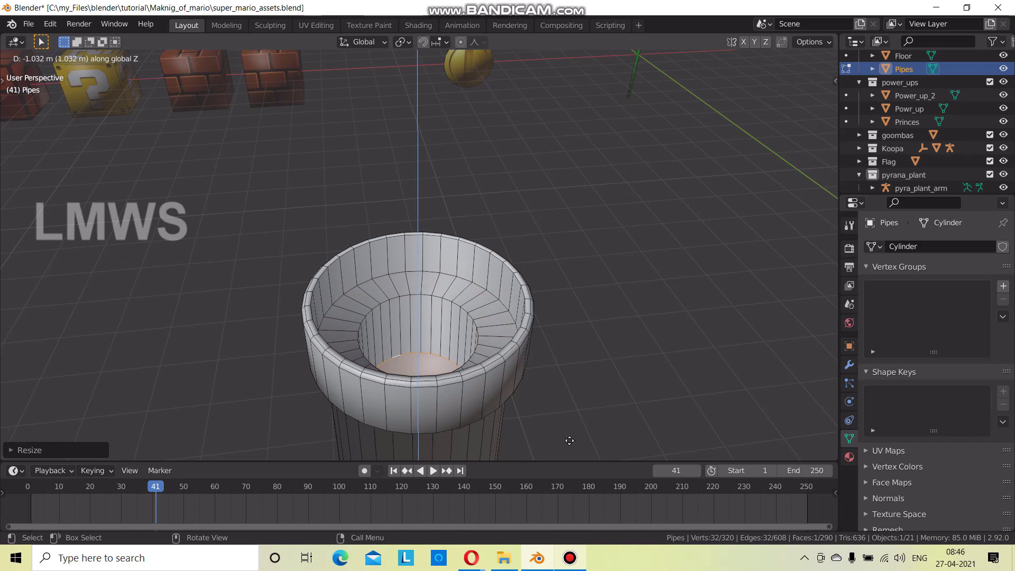
left_click(568, 439)
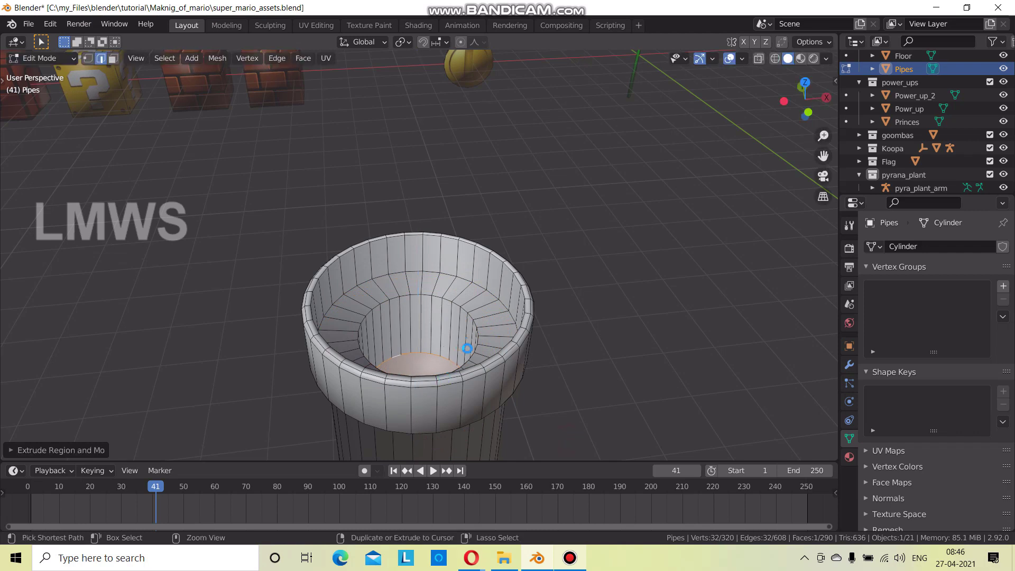
Save, extrude the inner face again, and collapse it to a centre point with S Shift+Z 0.
key("ctrl+s")
key("e")
right_click(577, 377)
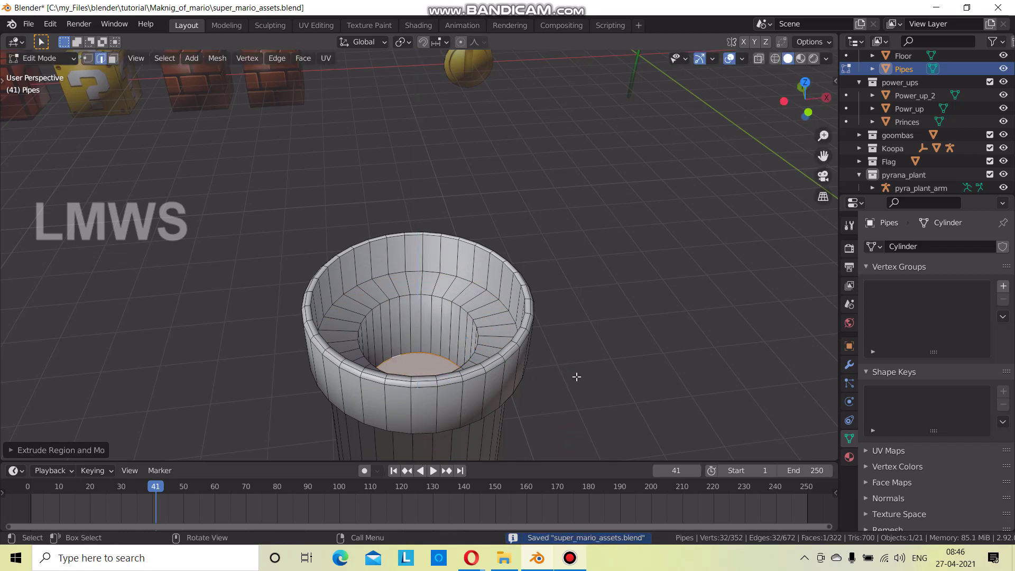
key("s")
key("shift+z")
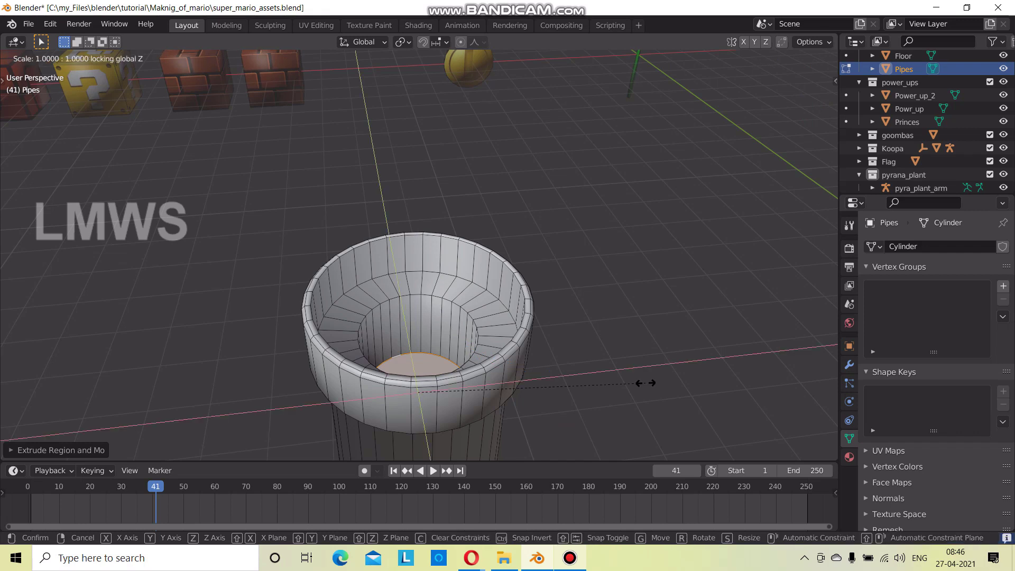
key("0")
key("Return")
mouse_move(446, 339)
middle_mouse_down()
mouse_move(500, 401)
mouse_move(460, 243)
middle_mouse_up()
Show the scene in wireframe, switch to vertex select, and save super_mario_assets.blend.
scroll(442, 302, "up", 5)
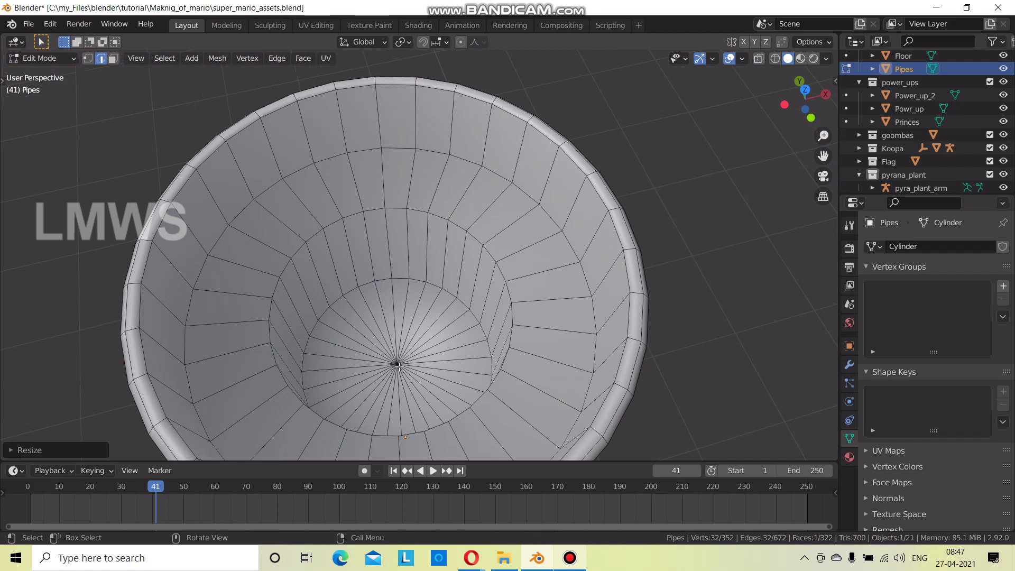
left_click(774, 60)
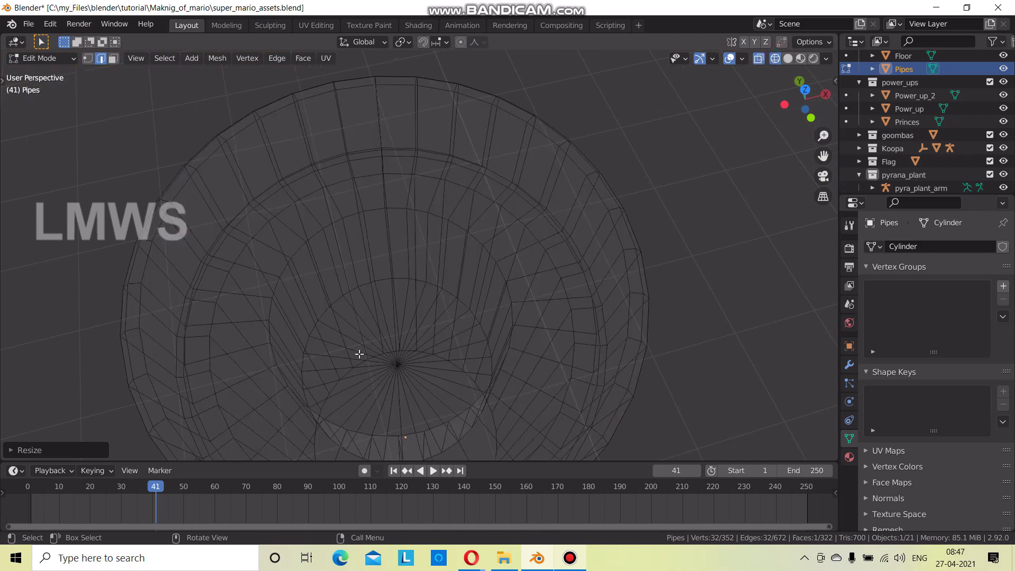
left_click(88, 59)
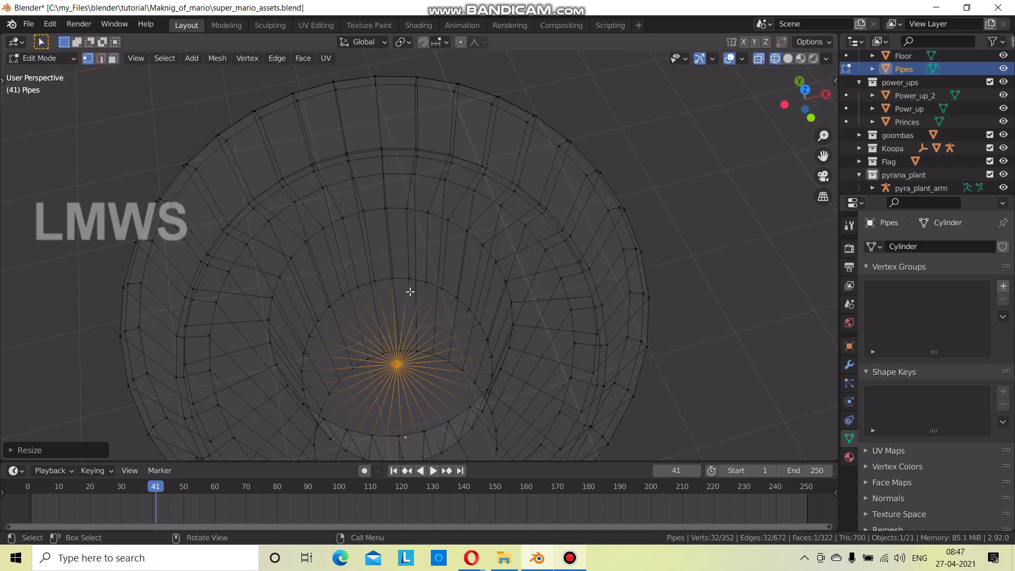
key("s")
key("Escape")
key("ctrl+s")
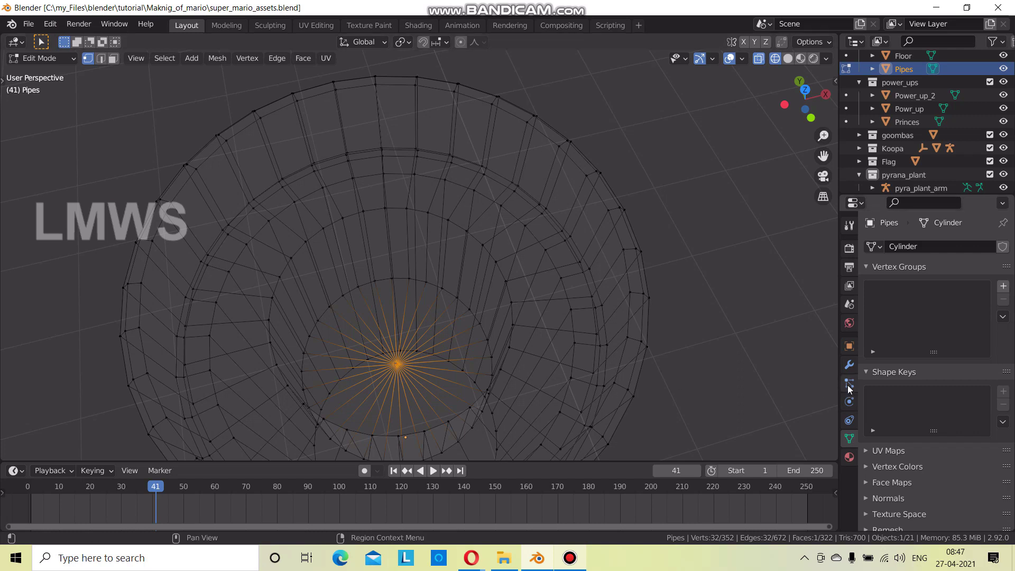
Create vertex group Pyranana_vertices, assign the centre vertices, and verify with Select.
left_click(1003, 286)
double_click(908, 293)
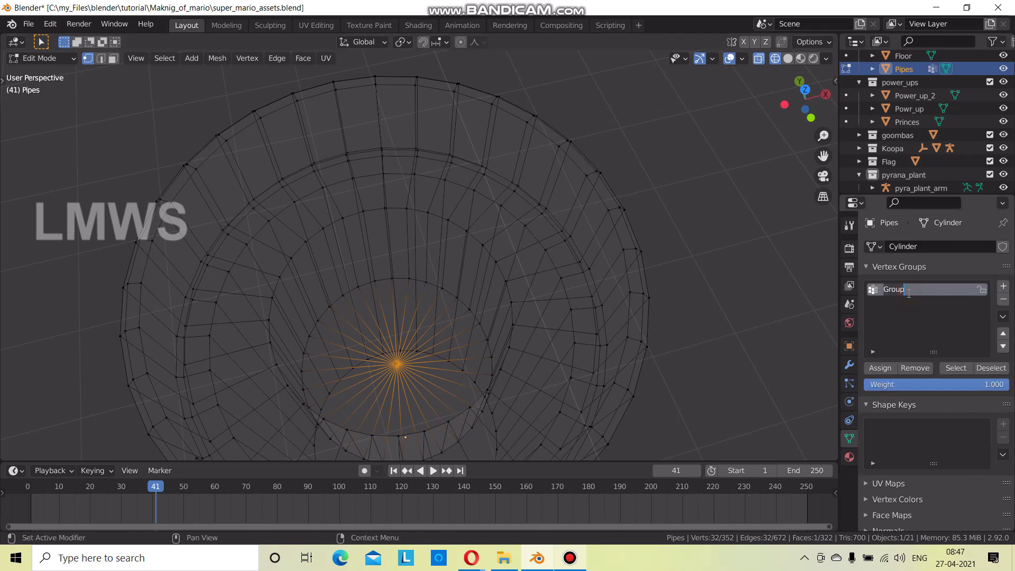
type("Py")
type("a_par")
type("vertices")
left_click(896, 367)
key("alt+a")
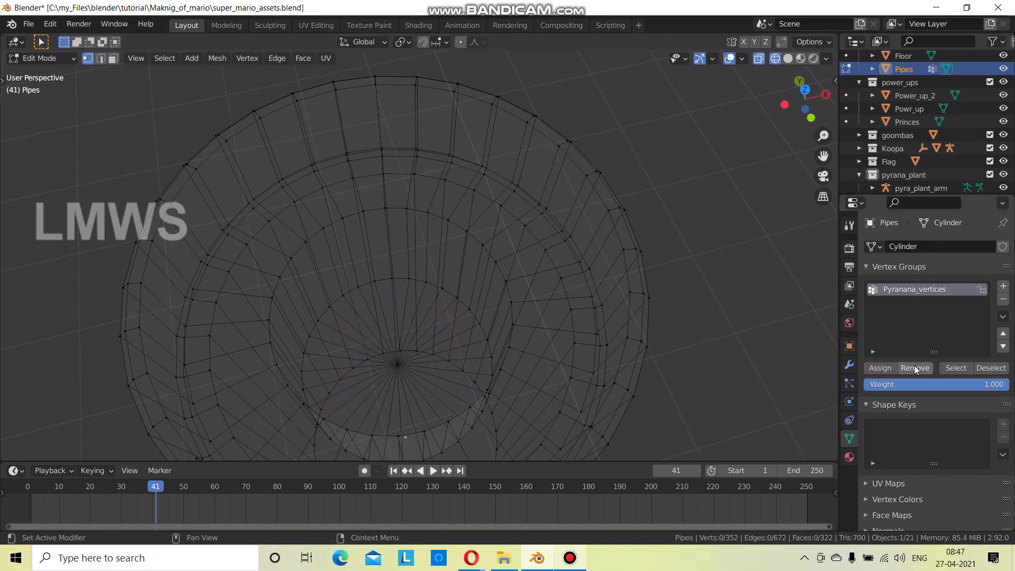
left_click(958, 369)
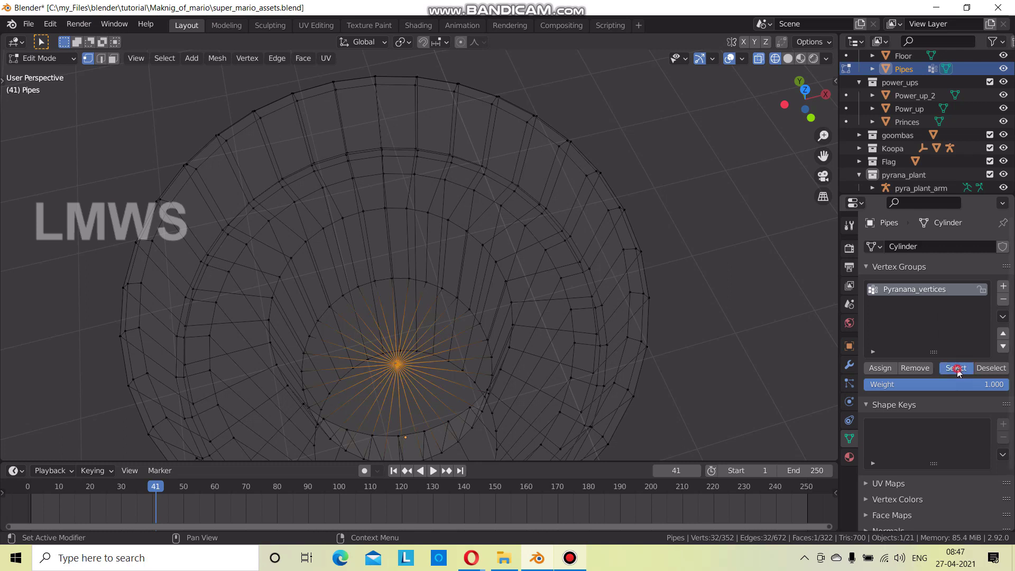
Inspect the pipe from the side, save the file, and return to Object Mode.
scroll(407, 354, "down", 3)
scroll(415, 350, "down", 3)
middle_click_drag(414, 349, 394, 310)
scroll(395, 311, "up", 2)
scroll(404, 272, "up", 3)
scroll(396, 335, "up", 3)
scroll(369, 263, "down", 3)
scroll(390, 275, "down", 2)
mouse_move(390, 274)
middle_mouse_down()
mouse_move(449, 286)
mouse_move(471, 312)
mouse_move(571, 217)
middle_mouse_up()
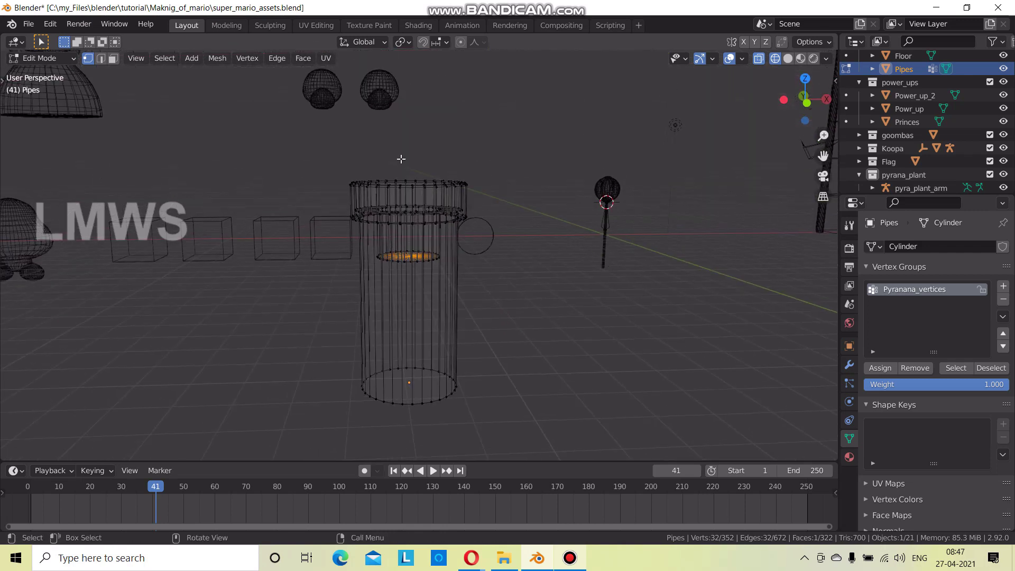
key("ctrl+s")
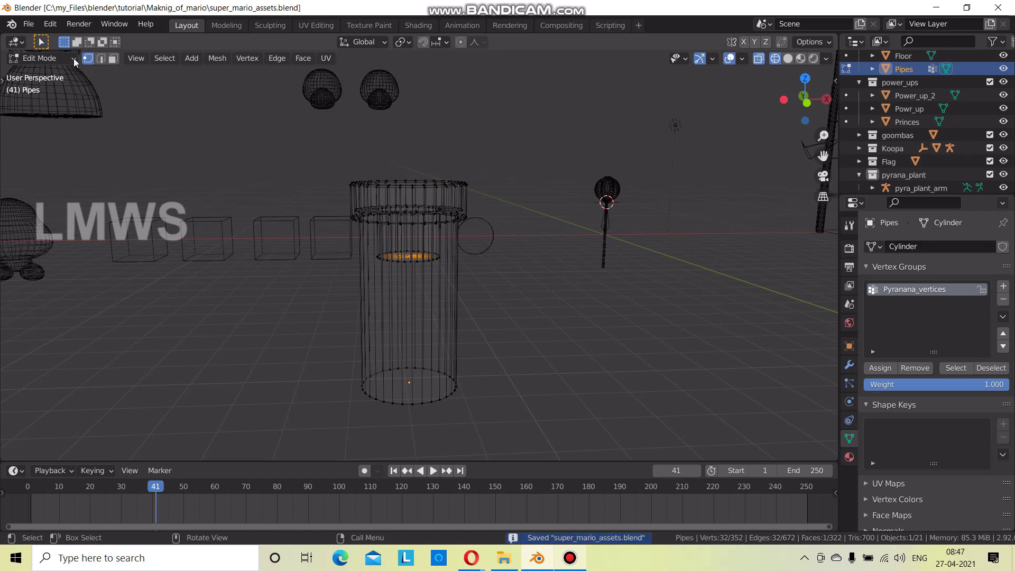
left_click(74, 58)
key("Tab")
Turn off the see-through display and select the piranha plant.
middle_click_drag(597, 227, 559, 125)
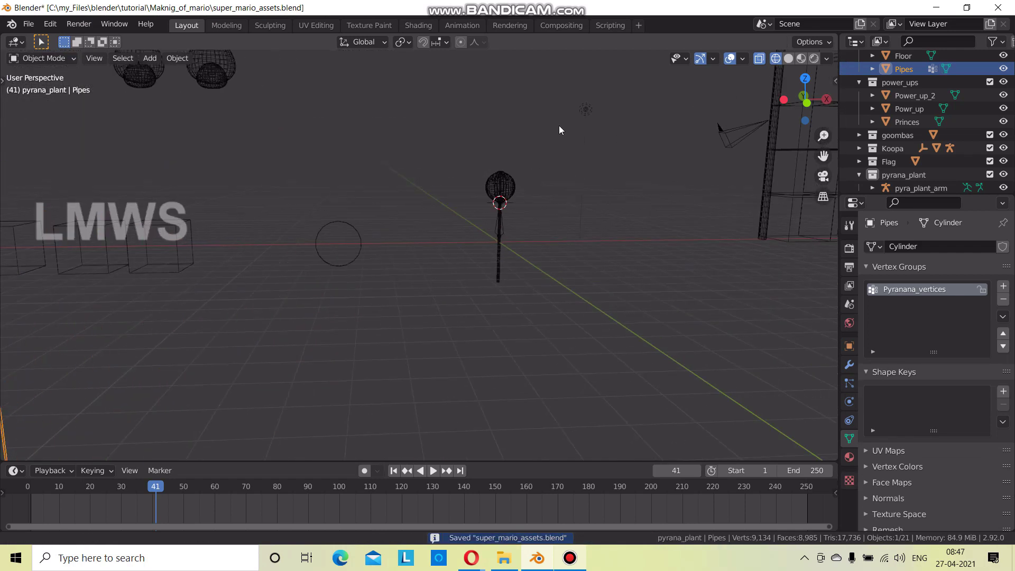
key("alt+z")
mouse_move(712, 120)
middle_mouse_down()
mouse_move(500, 226)
mouse_move(604, 248)
mouse_move(456, 265)
mouse_move(395, 301)
mouse_move(623, 288)
mouse_move(517, 289)
mouse_move(476, 363)
middle_mouse_up()
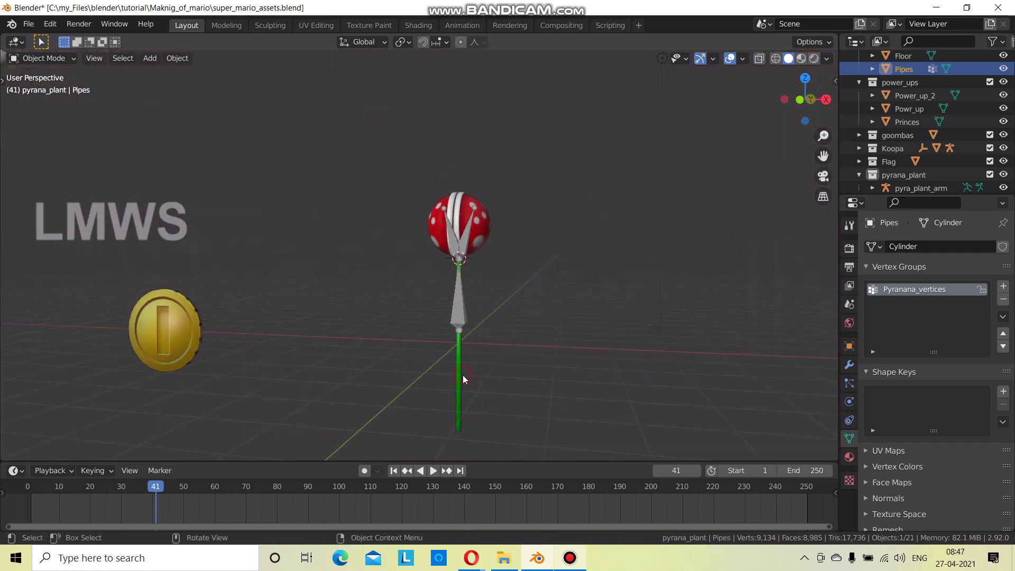
left_click(462, 277)
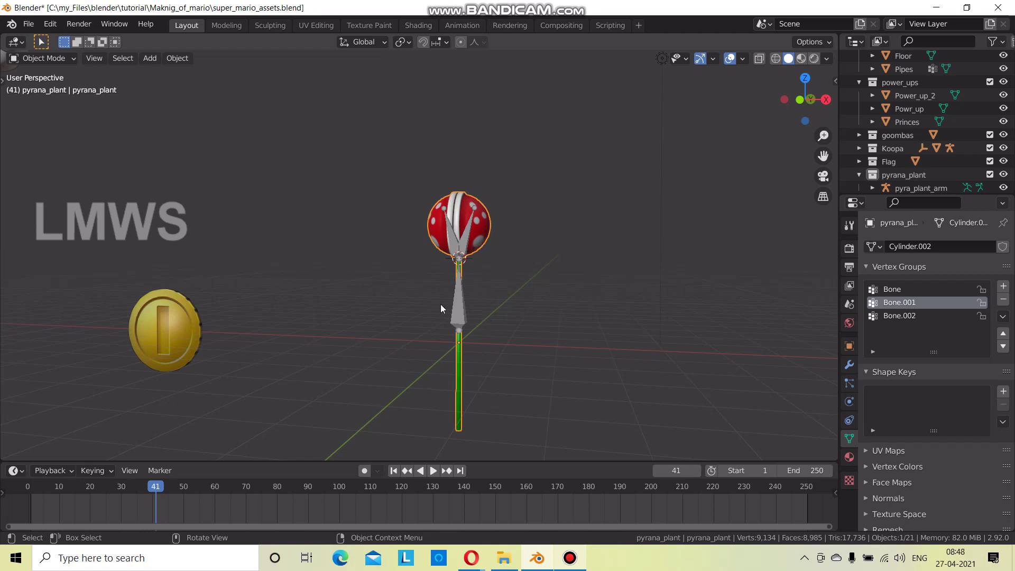
mouse_move(541, 350)
middle_mouse_down()
mouse_move(514, 281)
mouse_move(474, 285)
middle_mouse_up()
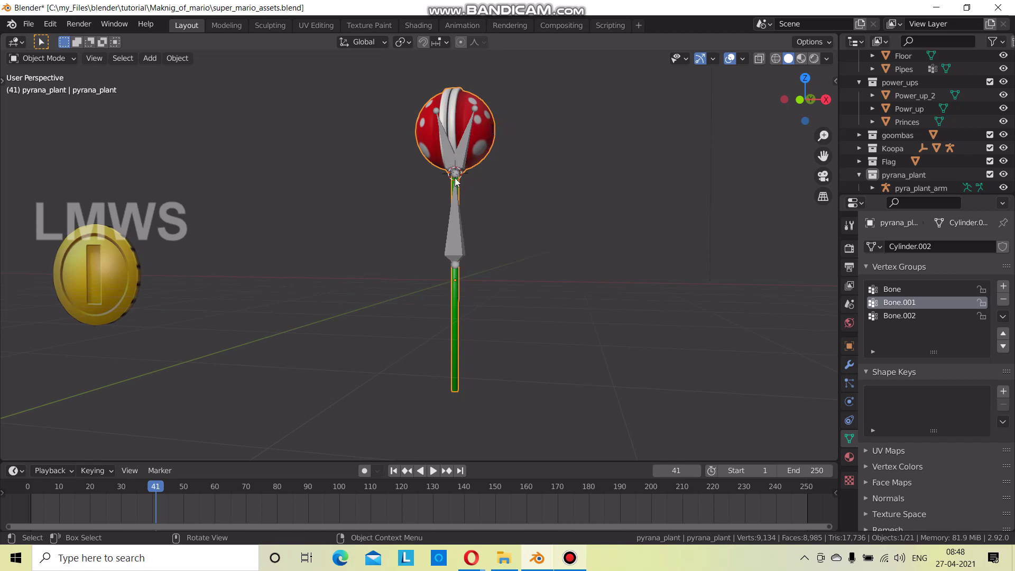
Put the plant's armature in Pose Mode and test-rotate jaw bones Bone.002 and Bone.001.
left_click(462, 149)
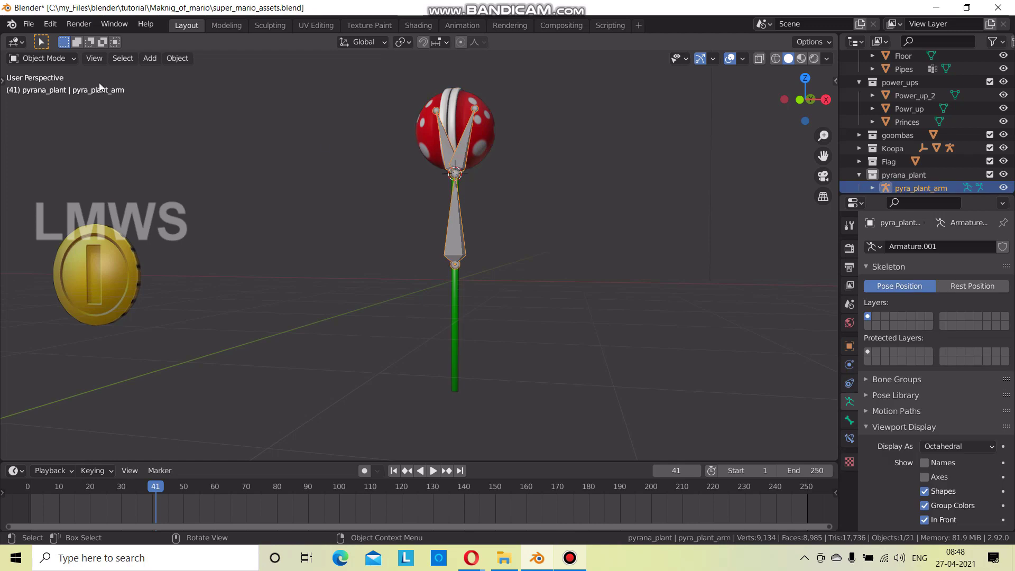
left_click(45, 59)
left_click(42, 103)
left_click(468, 140)
key("r")
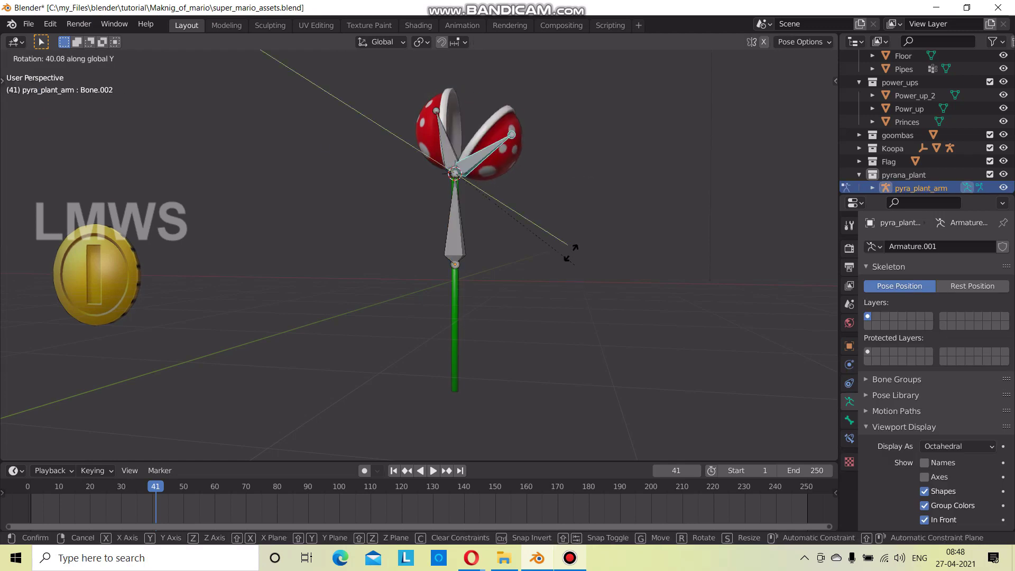
key("Escape")
left_click(448, 149)
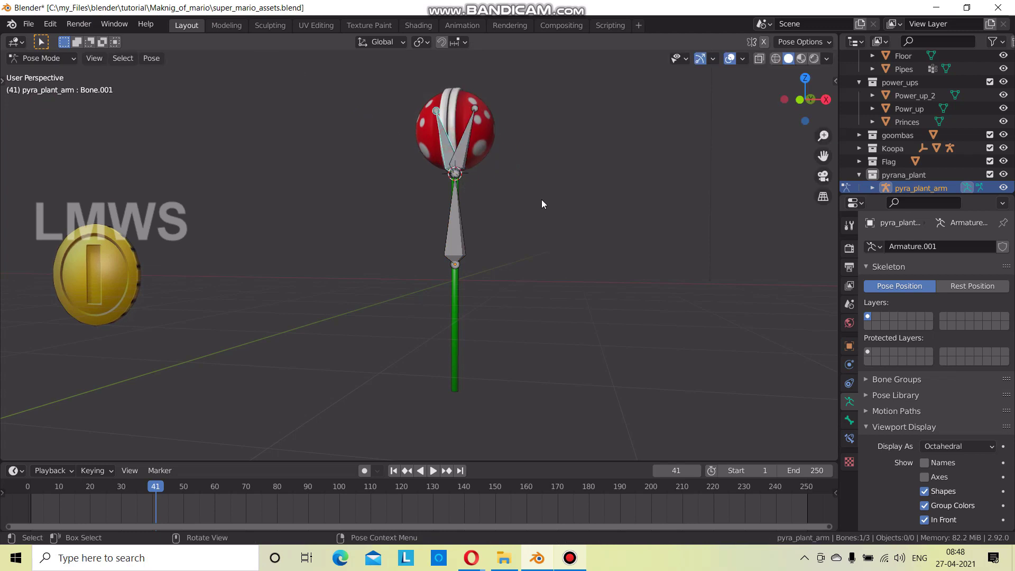
key("r")
key("y")
key("Escape")
Save, switch the armature back to Object Mode, and select the plant mesh.
key("ctrl+s")
left_click(67, 59)
left_click(45, 70)
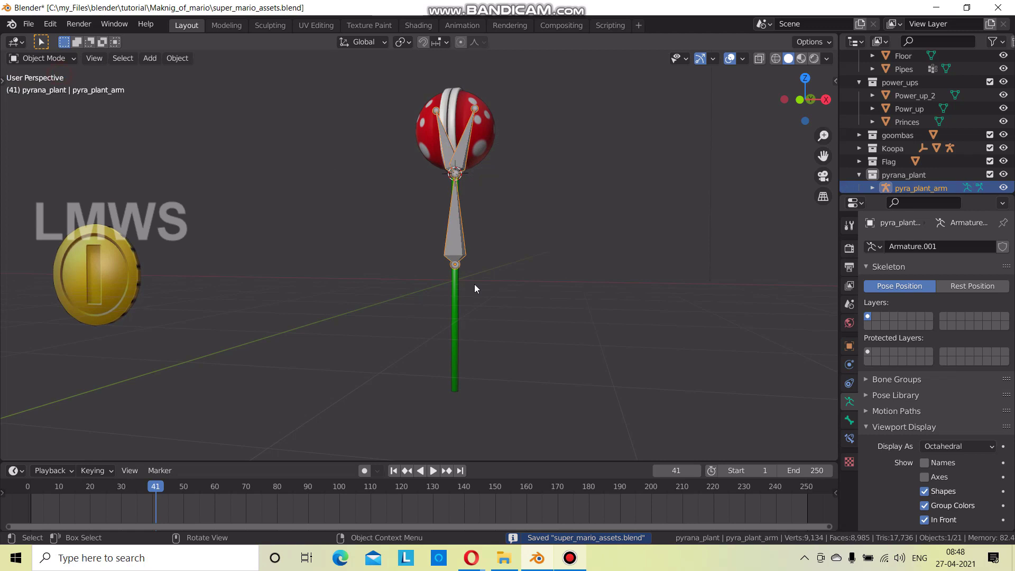
left_click(451, 329)
In Edit Mode, raise the piranha plant mesh about 1.4 m along Z and save.
left_click(42, 58)
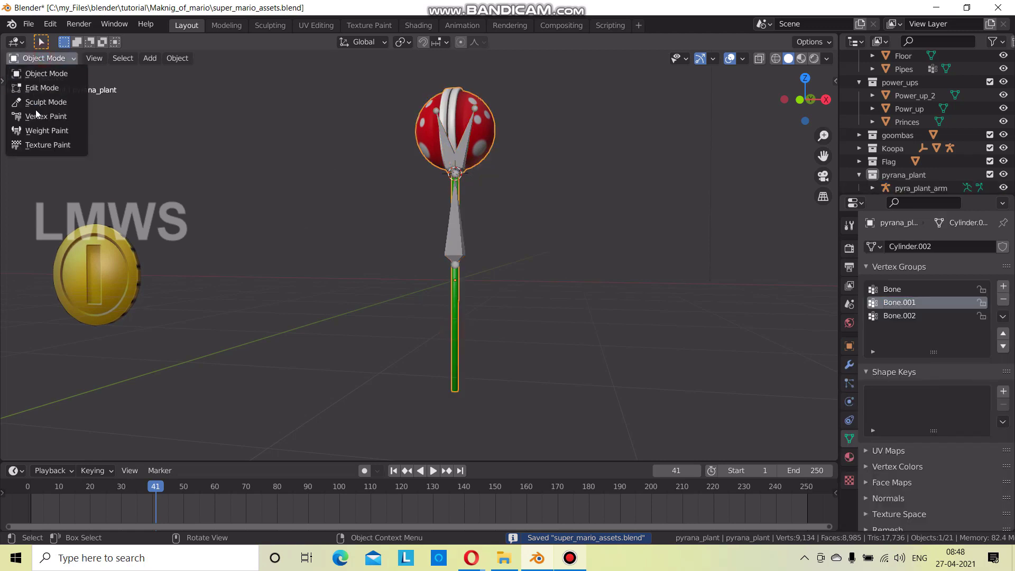
left_click(40, 83)
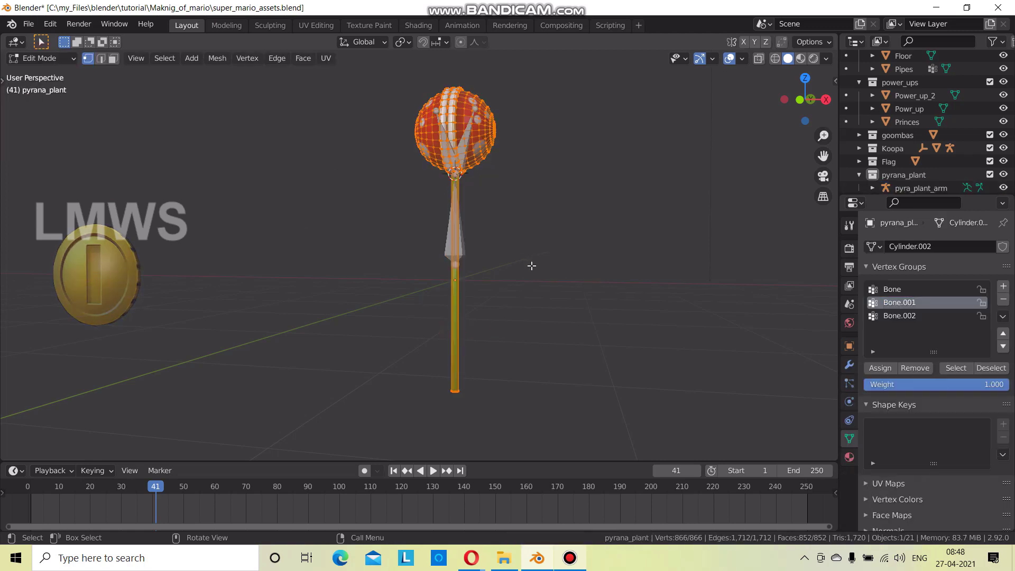
key("g")
key("z")
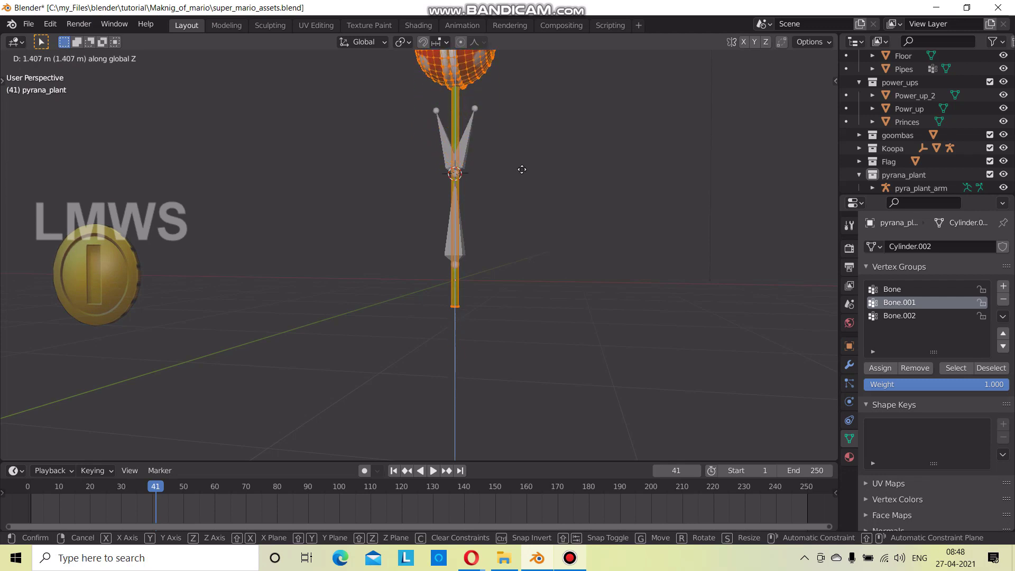
left_click(521, 155)
key("ctrl+s")
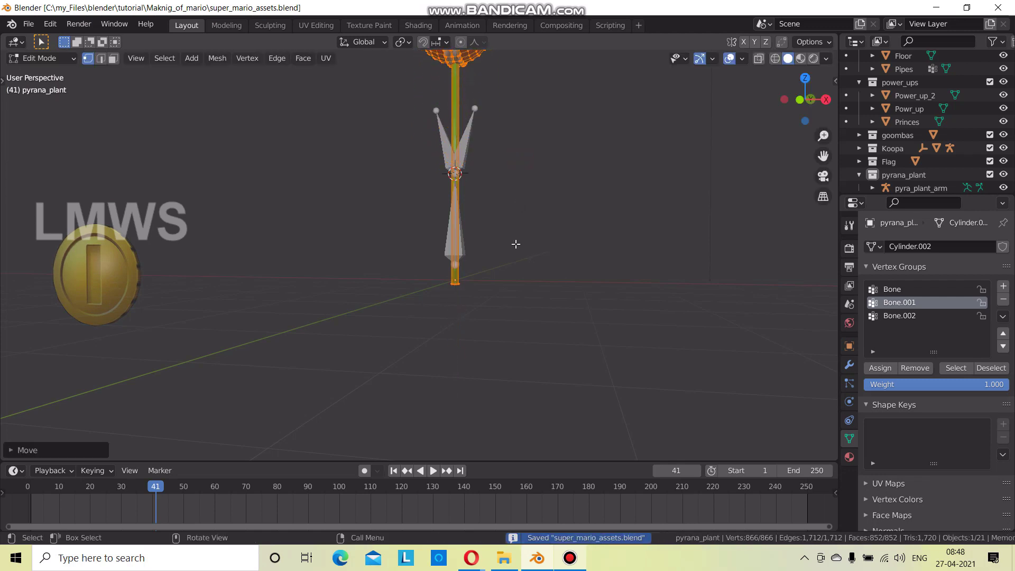
Return the plant mesh to Object Mode and save the file again.
middle_click_drag(518, 242, 448, 271)
left_click(41, 58)
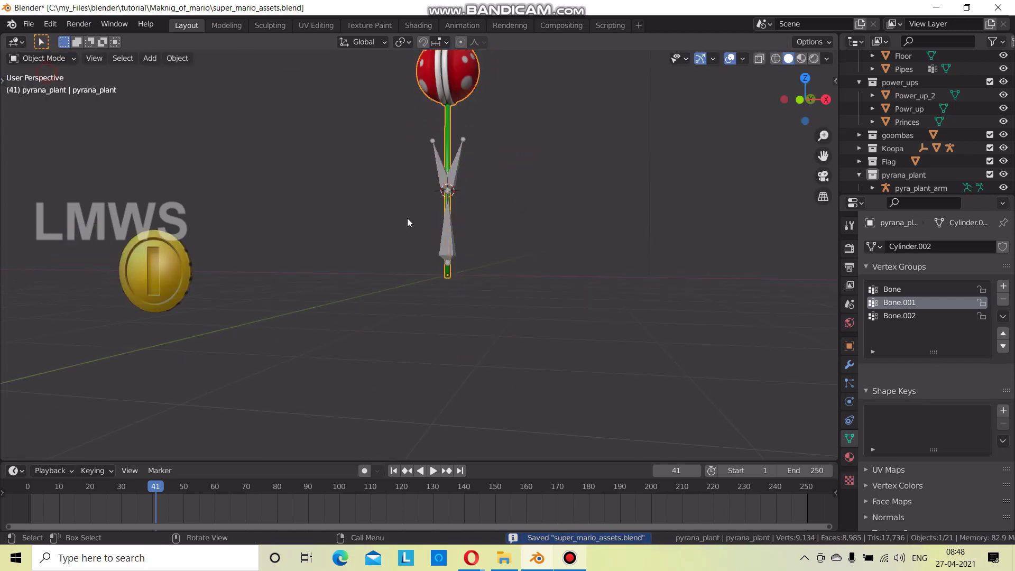
scroll(512, 283, "up", 2)
key("ctrl+s")
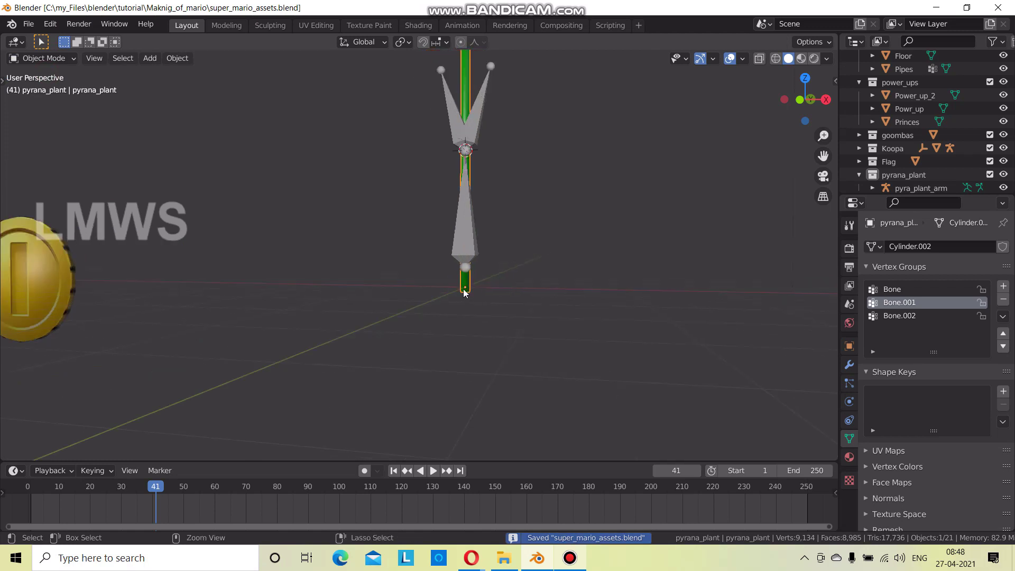
scroll(464, 292, "down", 2)
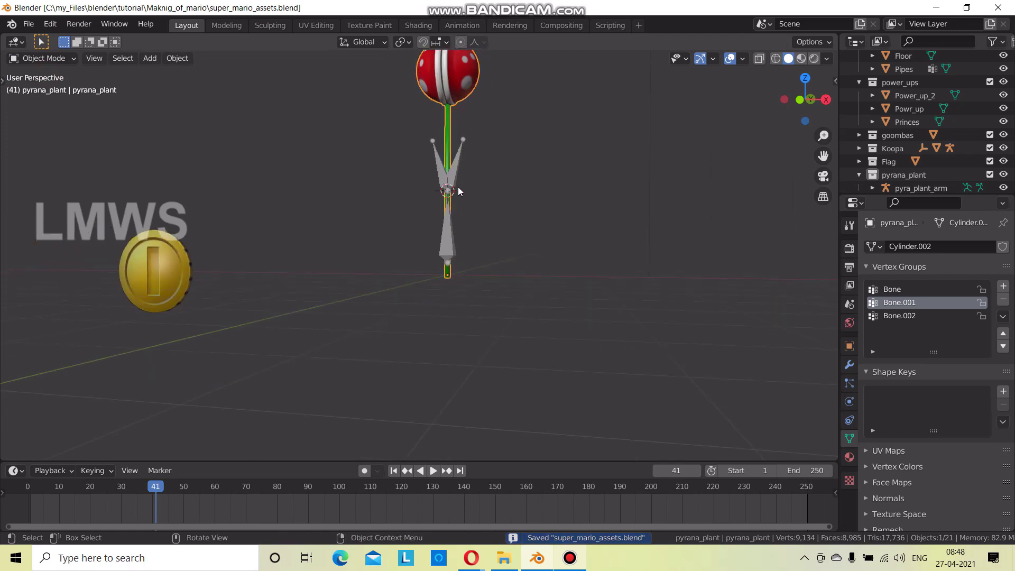
scroll(466, 174, "up", 5, "shift")
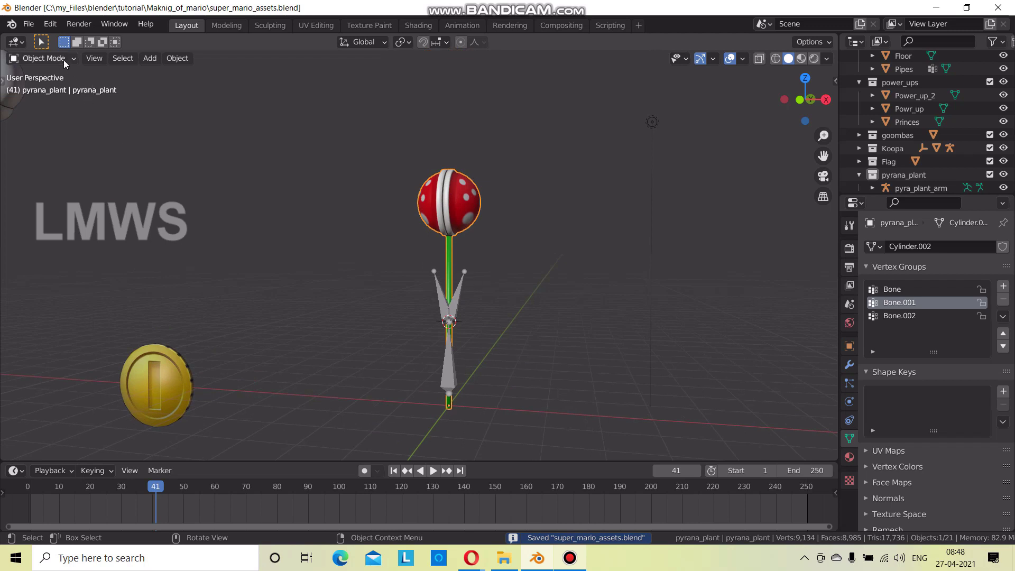
Put the pyra_plant_arm armature in Pose Mode, reset the timeline to frame 1, and save.
left_click(63, 59)
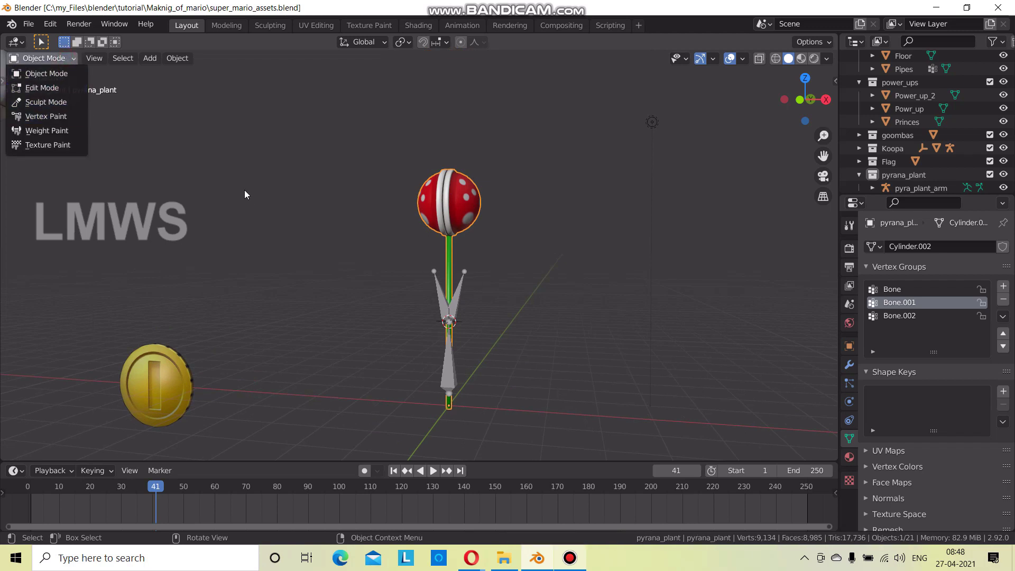
left_click(458, 292)
left_click(40, 57)
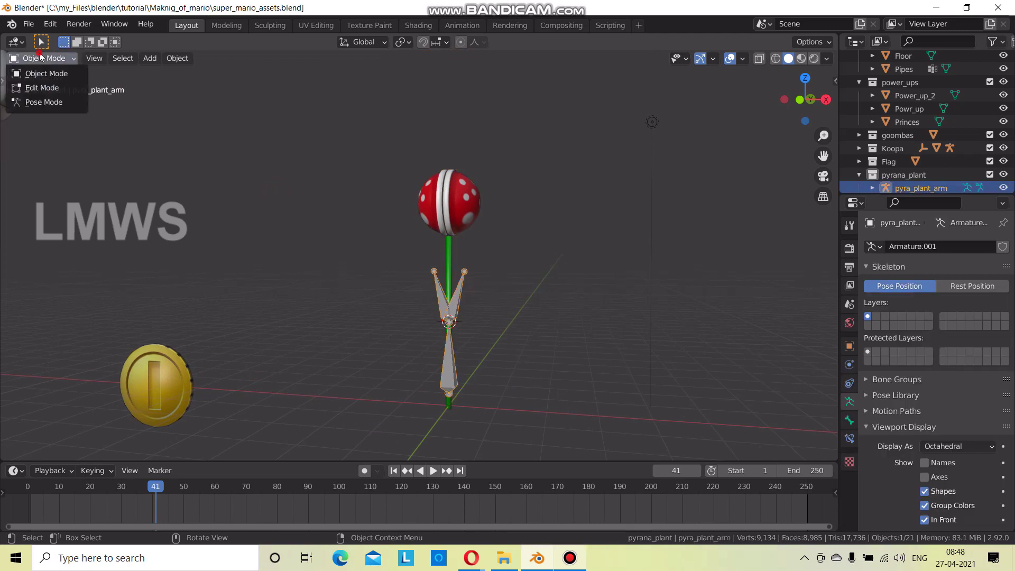
left_click(46, 104)
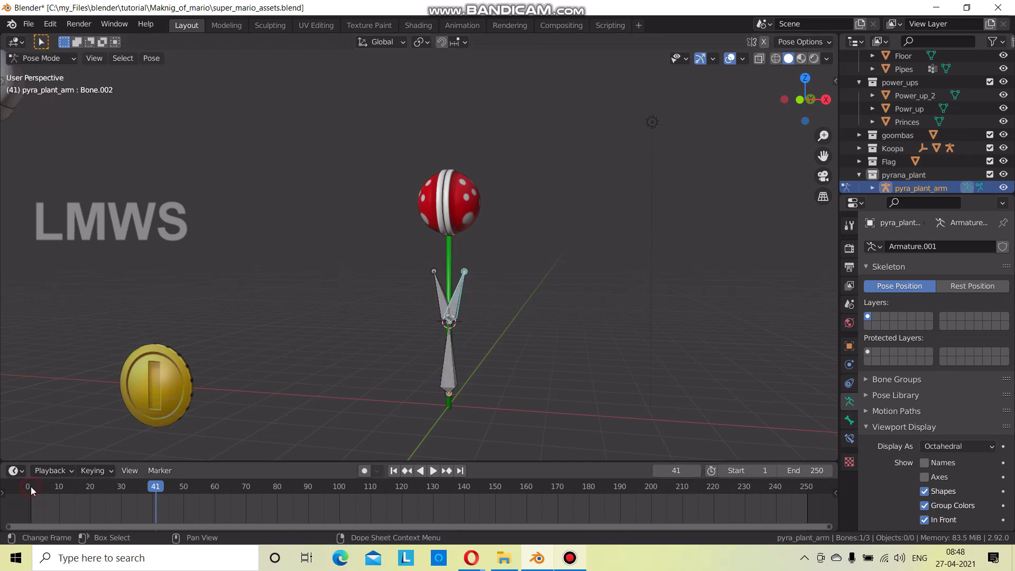
scroll(160, 509, "up", 3)
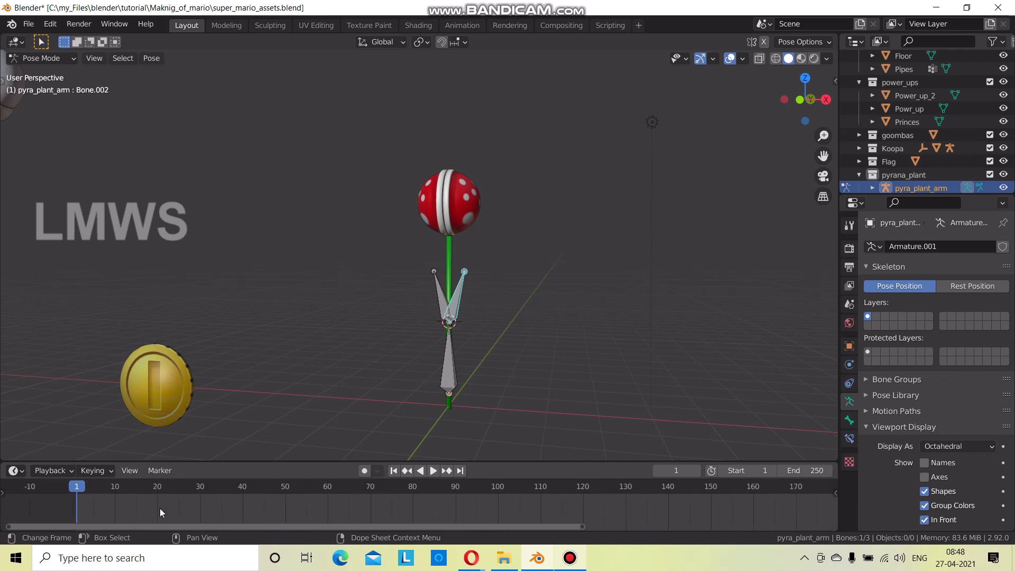
key("Escape")
key("ctrl+s")
Deselect the bones, return to Object Mode, and box-select the power-ups.
scroll(246, 300, "down", 4)
scroll(257, 328, "down", 2)
mouse_move(257, 329)
middle_mouse_down()
mouse_move(332, 359)
mouse_move(362, 310)
middle_mouse_up()
left_click_drag(403, 246, 321, 292)
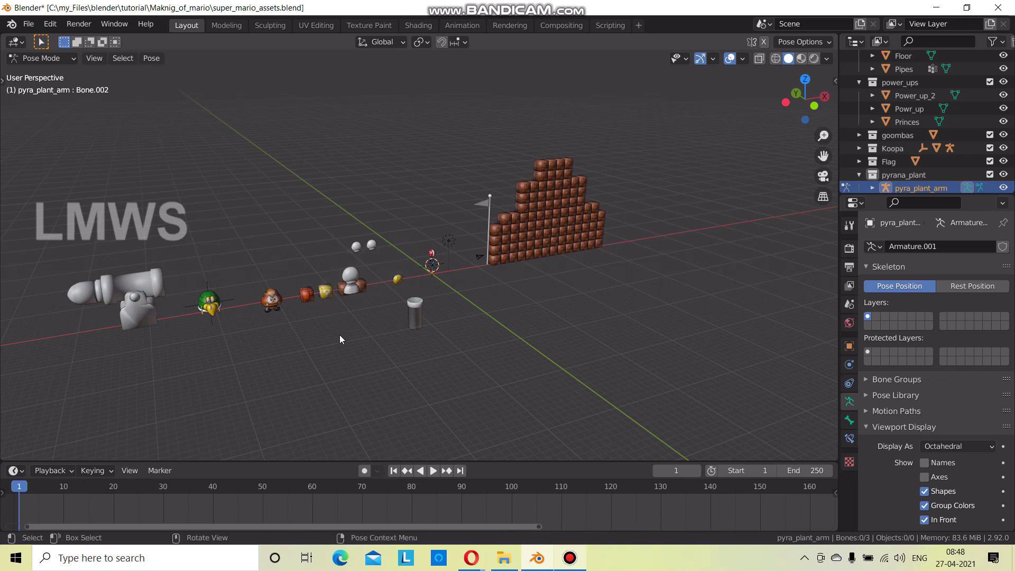
left_click(42, 58)
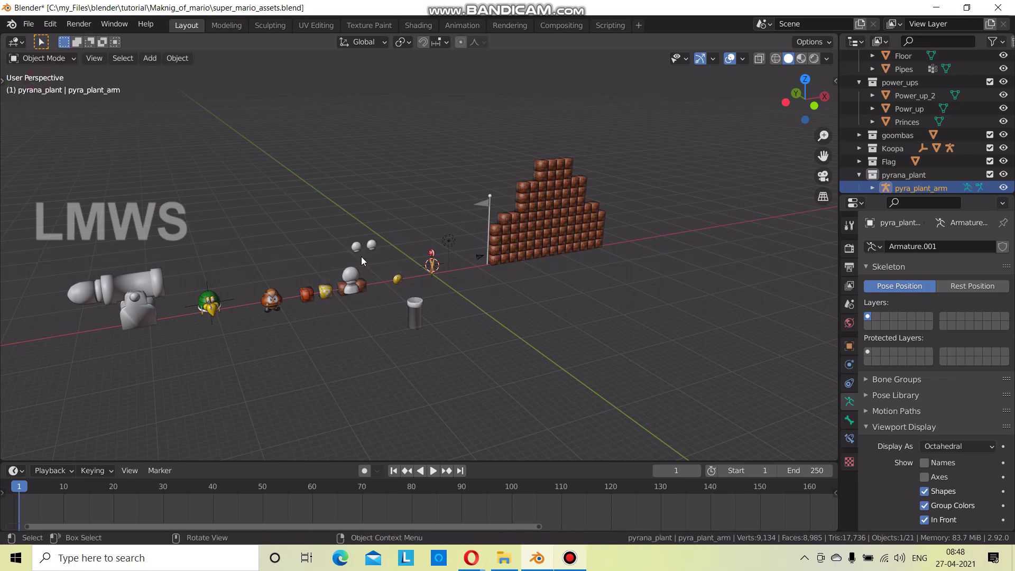
mouse_move(404, 241)
left_mouse_down()
mouse_move(306, 312)
mouse_move(68, 257)
left_mouse_up()
Hide the power-ups, the cannon and enemies, and the brick pyramid.
key("h")
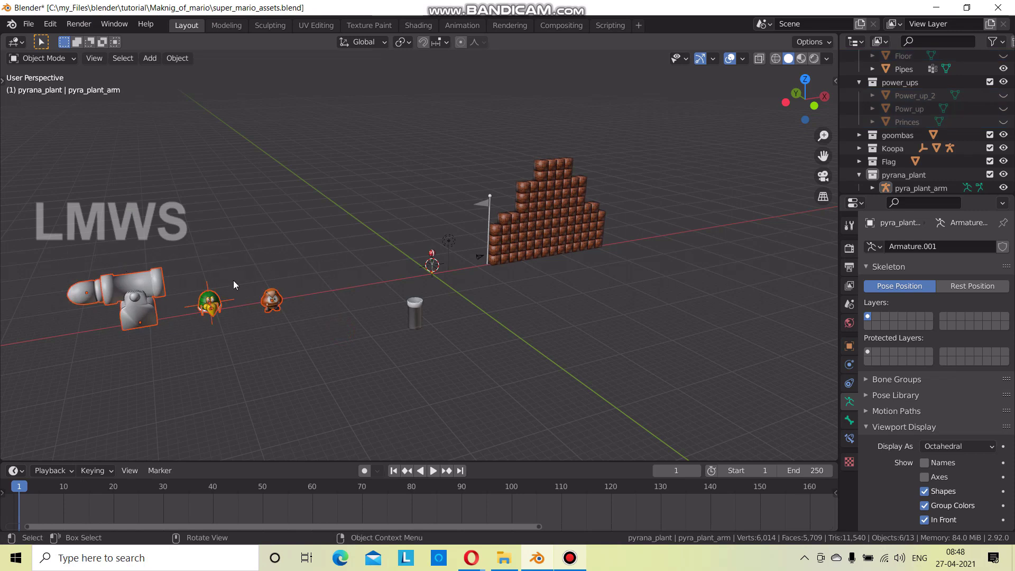
key("h")
left_click_drag(487, 266, 645, 139)
key("h")
scroll(483, 339, "up", 3)
middle_click_drag(483, 339, 403, 324)
scroll(403, 324, "up", 3)
scroll(403, 325, "up", 3)
key("alt+Tab")
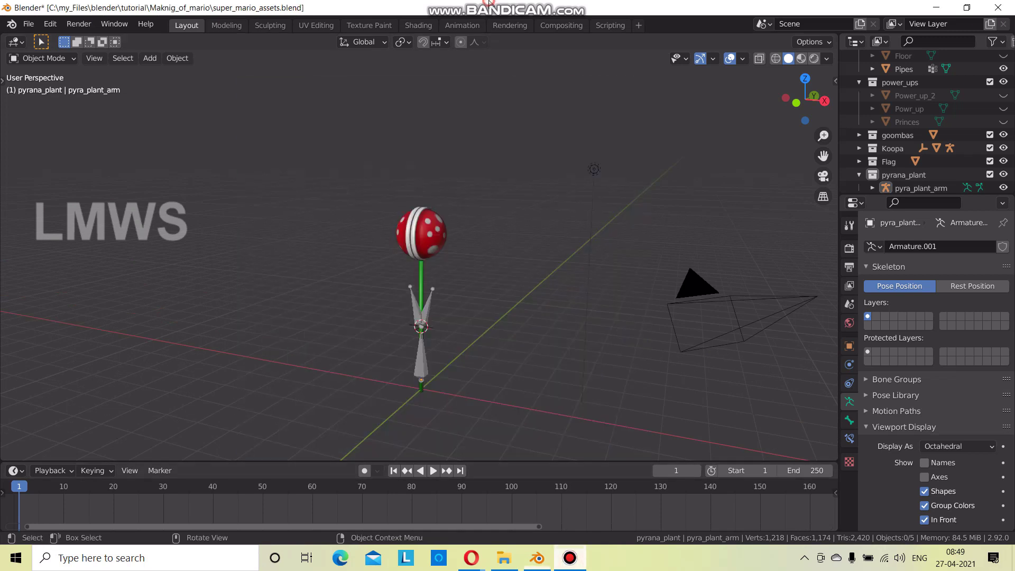
Keyframe Location & Rotation on the pyra_plant_arm bones at frame 1 in Pose Mode.
left_click(438, 307)
left_click(42, 58)
left_click(50, 100)
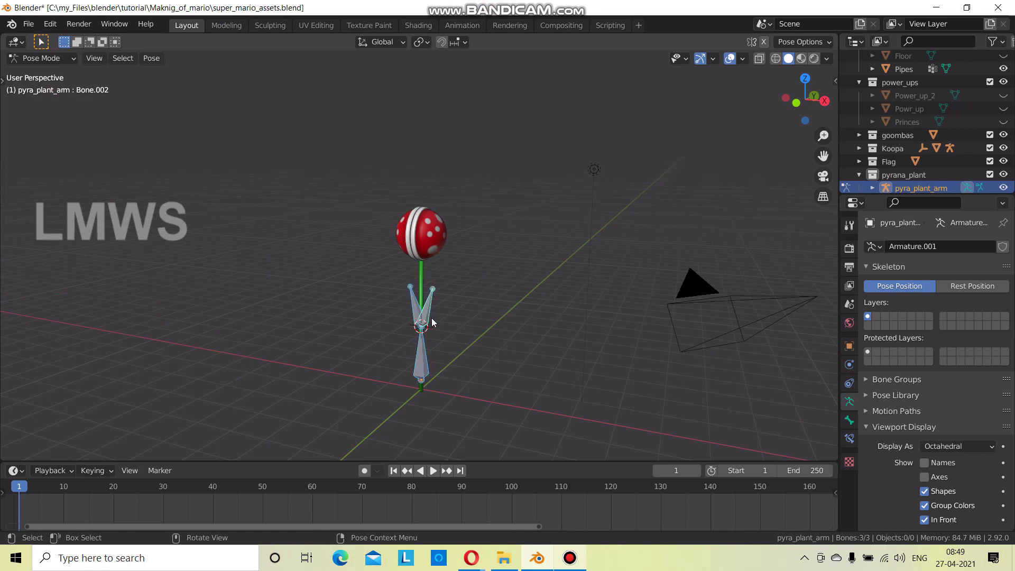
key("i")
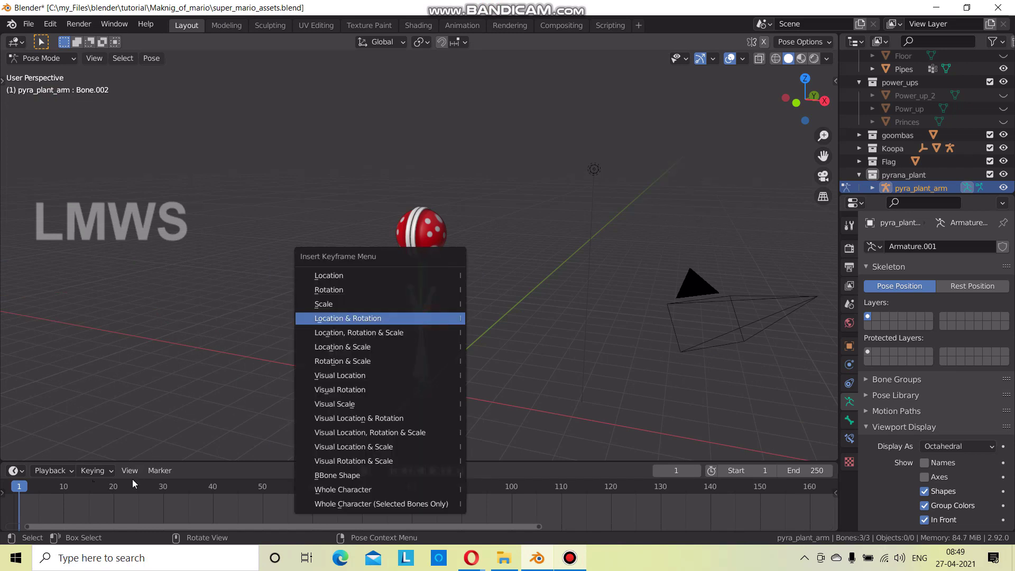
key("Return")
Jump to frame 10, test-rotate the jaw bone on Y, and return to Object Mode.
scroll(365, 508, "up", 3)
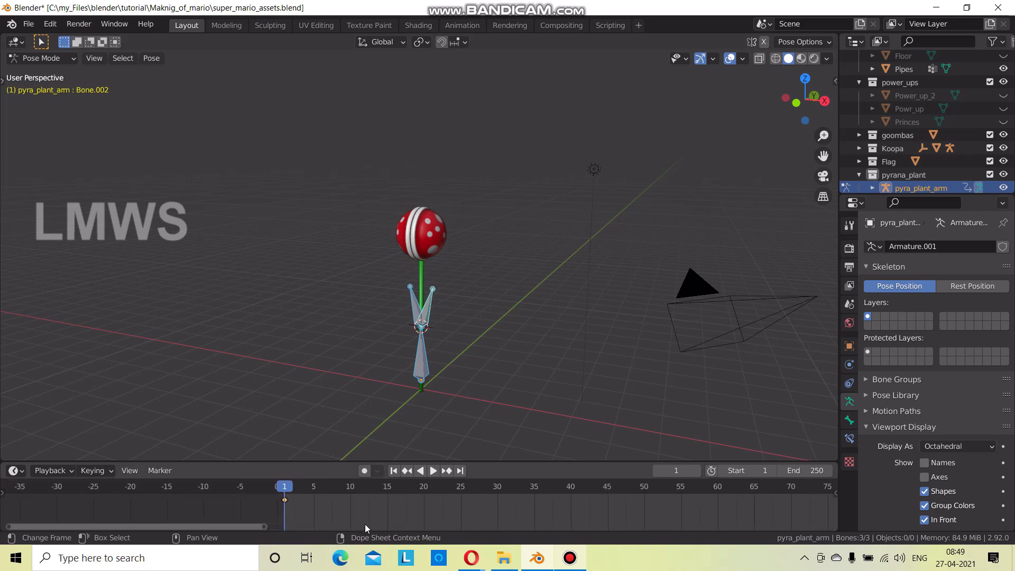
left_click(325, 487)
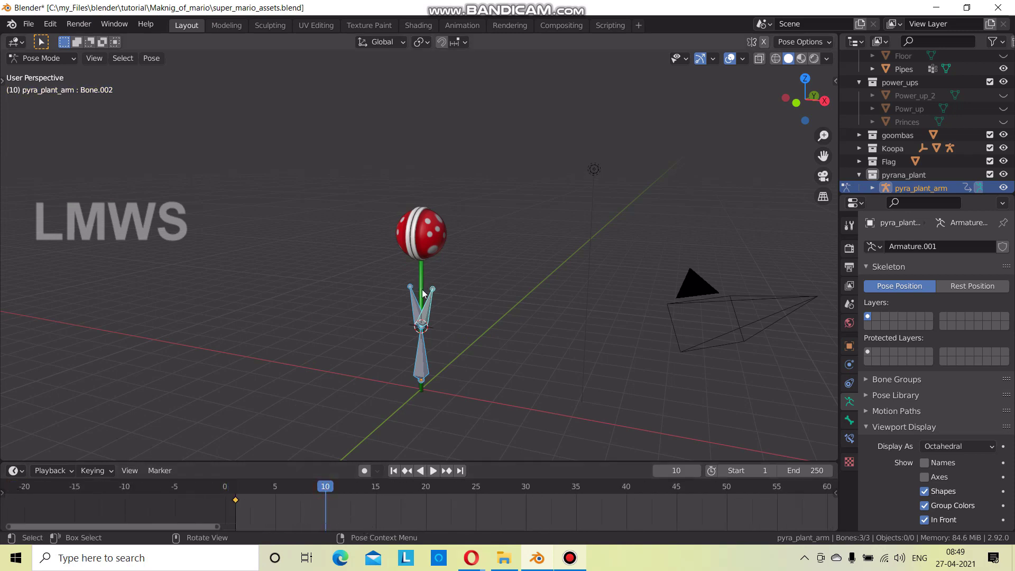
key("r")
key("y")
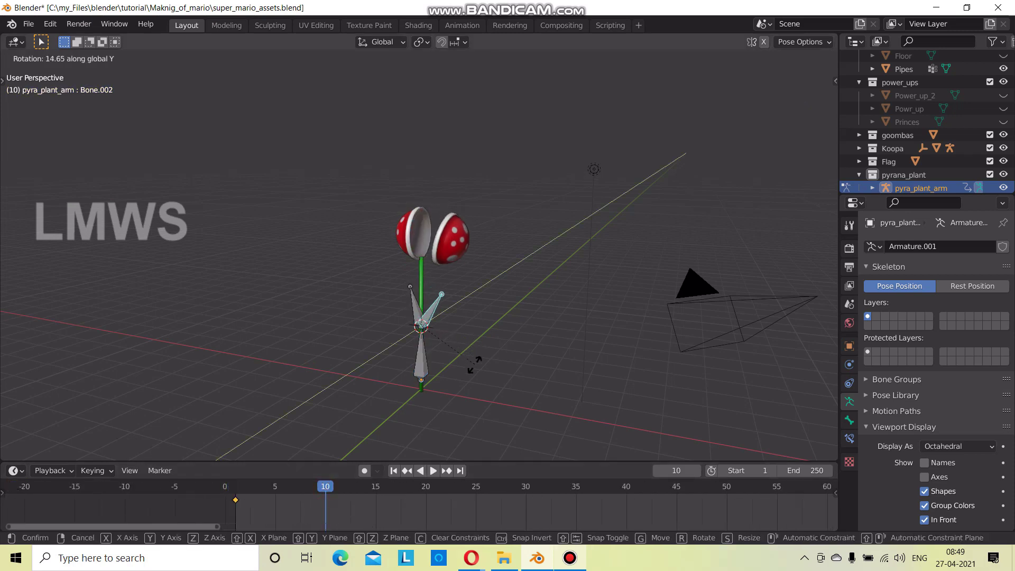
key("Escape")
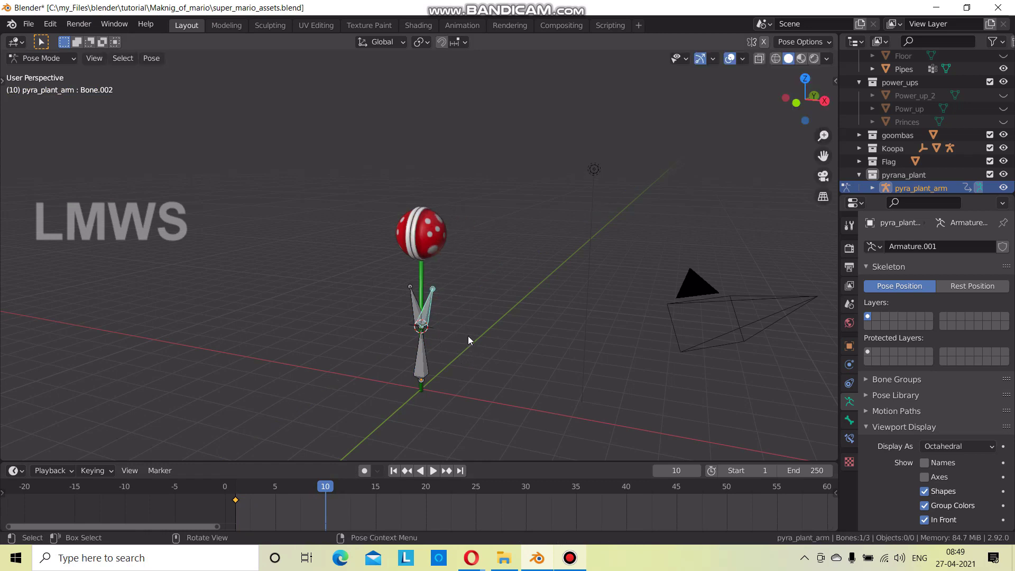
left_click(42, 59)
left_click(59, 75)
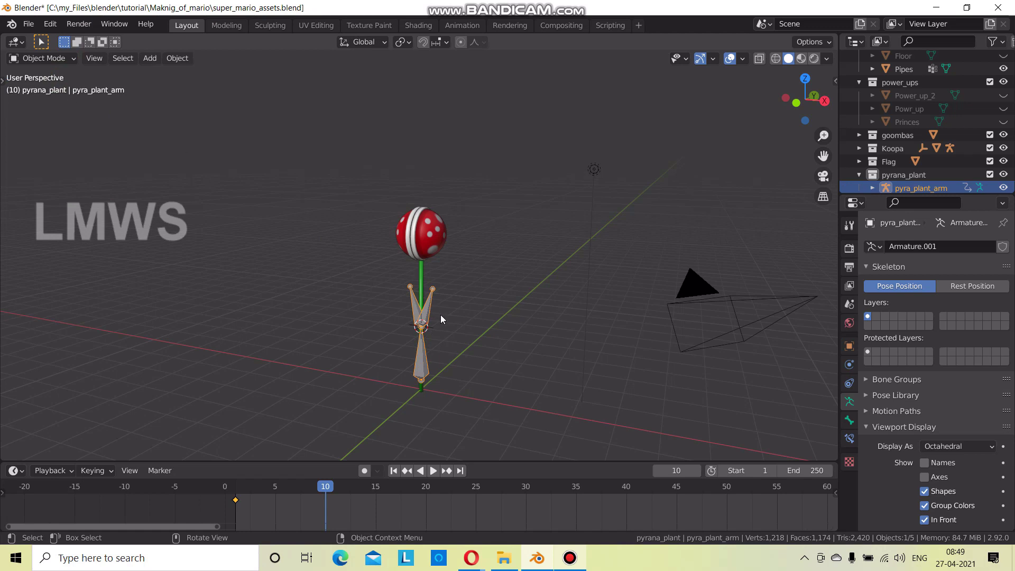
Select the pyra_plant_arm armature and raise its bones along Z in Edit Mode.
key("g")
key("Escape")
left_click(439, 263)
left_click(432, 312)
key("Tab")
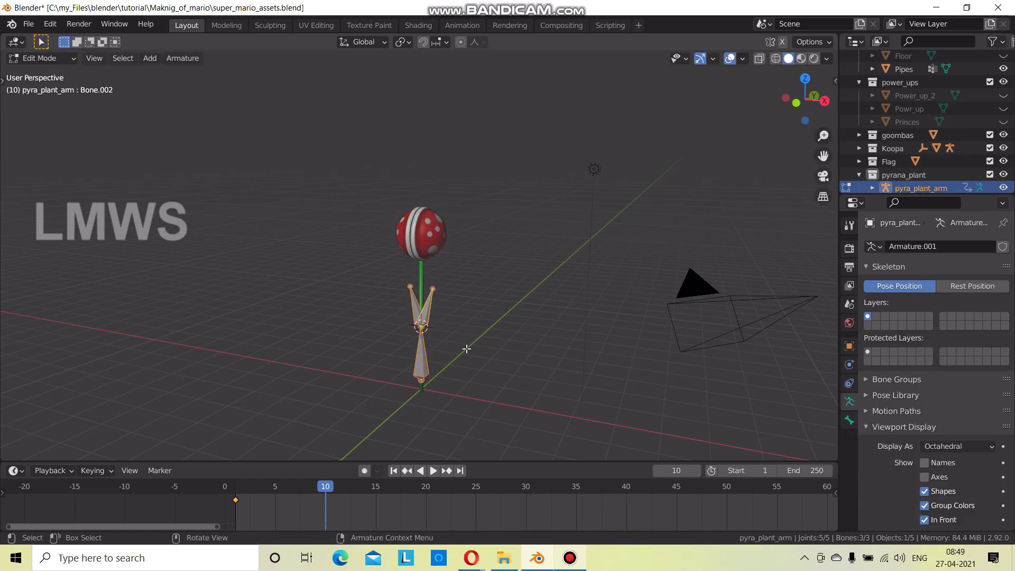
key("g")
key("z")
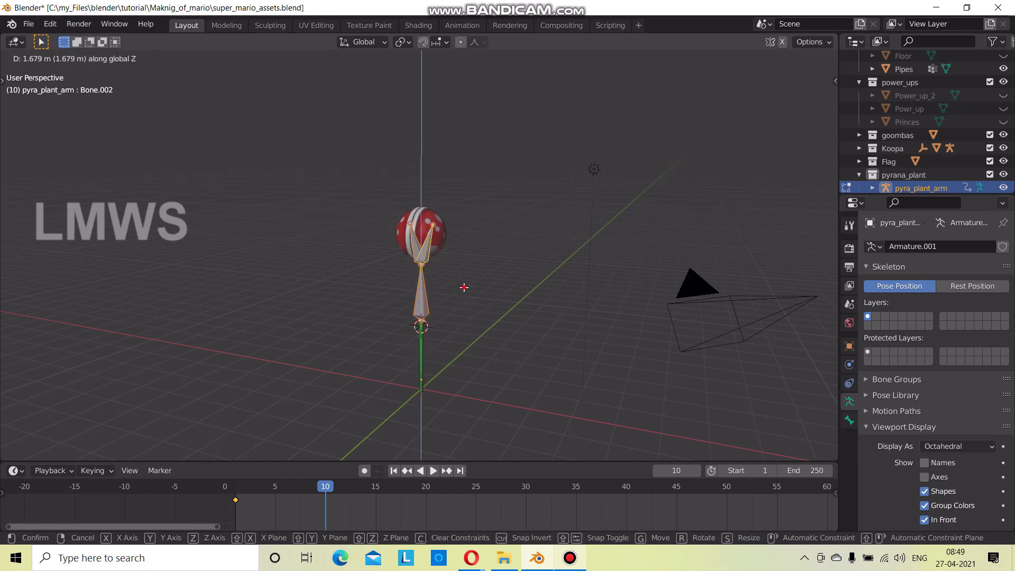
left_click(465, 287)
From the front view, fine-tune the bones' height so the jaws sit inside the head, and save.
key("KP_1")
scroll(351, 288, "up", 4)
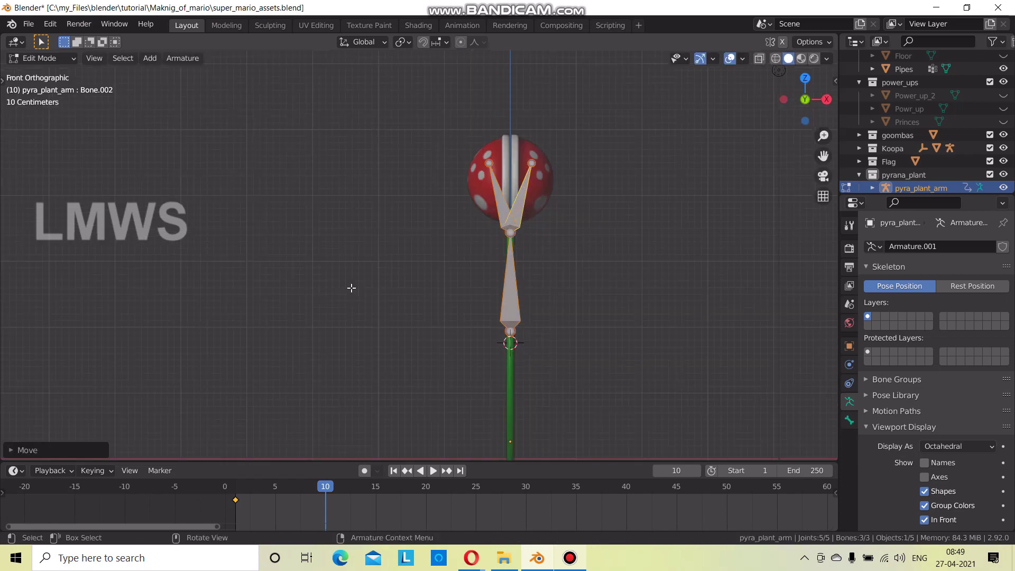
scroll(351, 288, "up", 2)
key("g")
key("z")
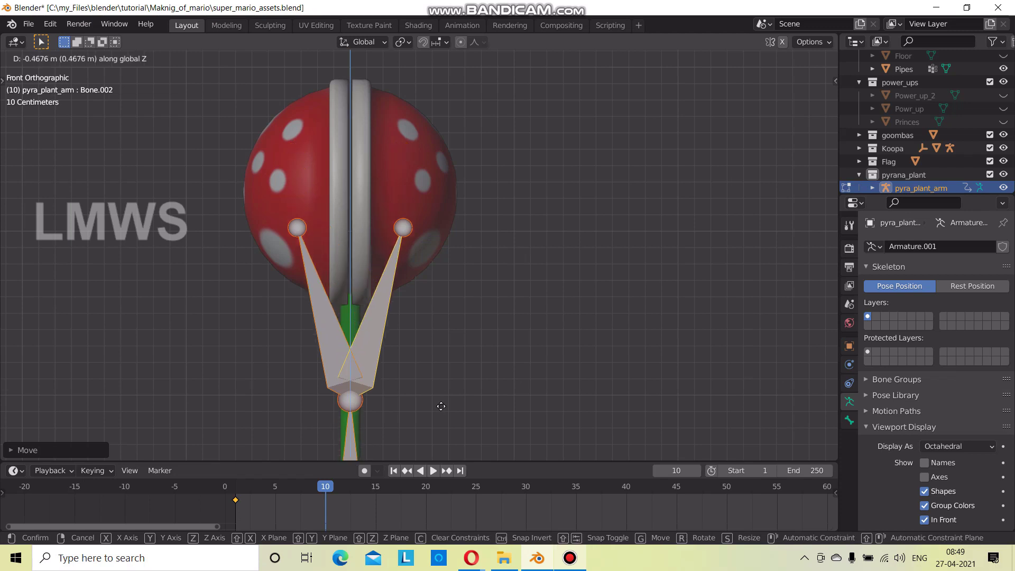
left_click(435, 306)
key("ctrl+s")
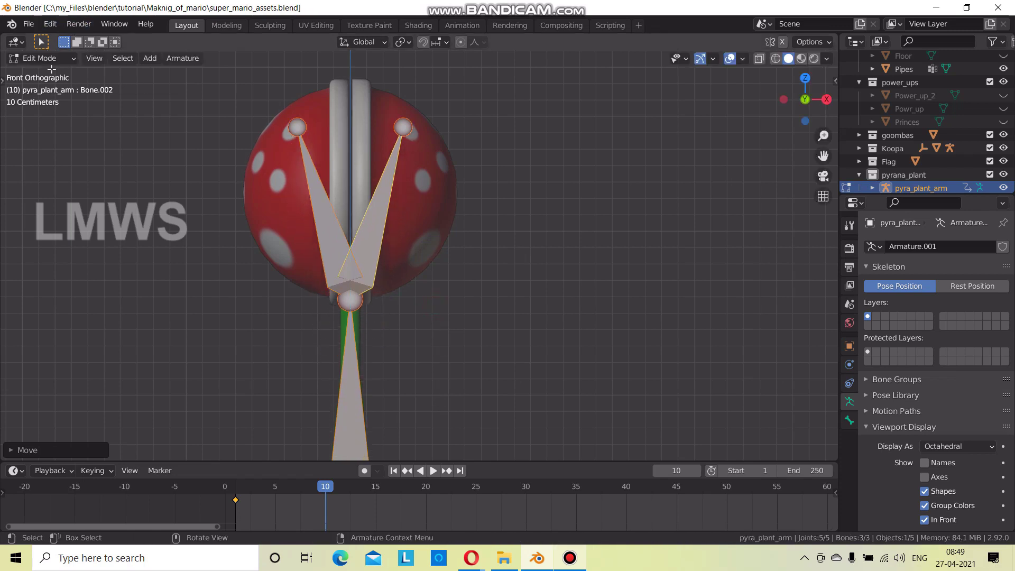
Switch the armature to Pose Mode and select the right jaw bone Bone.002.
left_click(59, 59)
left_click(61, 59)
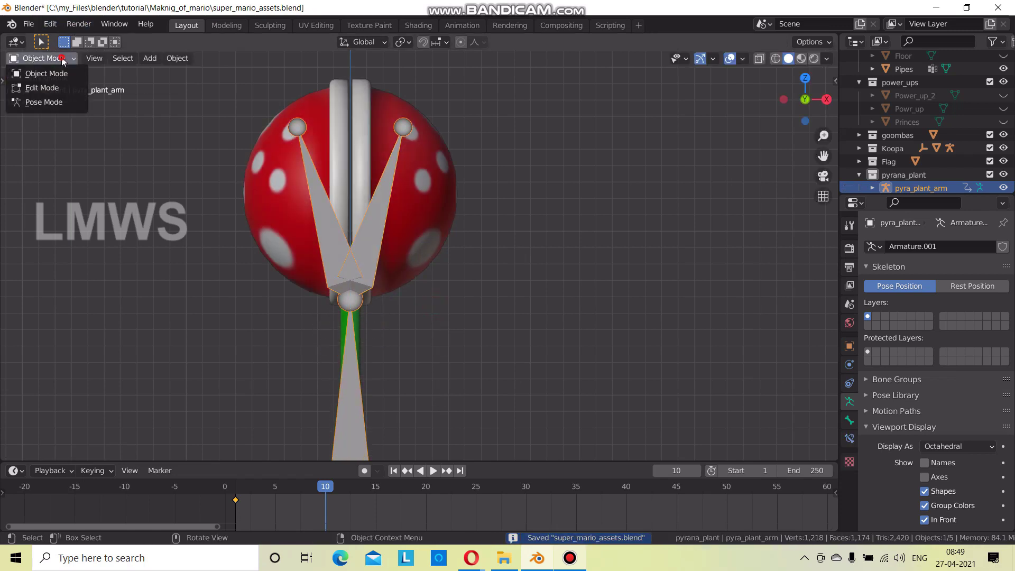
left_click(44, 102)
left_click(376, 204)
At frame 10, rotate the right jaw bone open around Y.
scroll(377, 204, "down", 2)
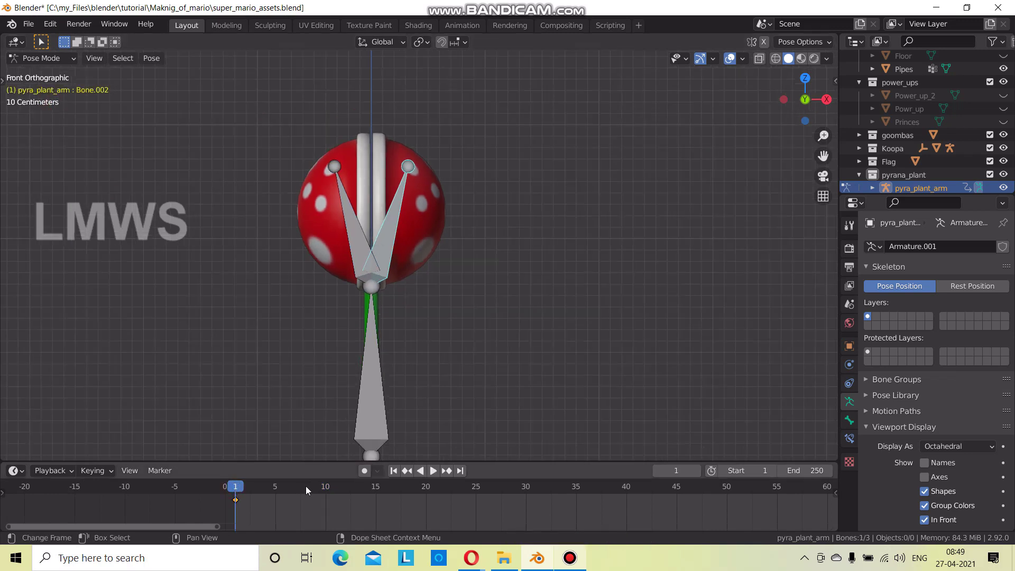
mouse_move(300, 486)
left_mouse_down()
mouse_move(280, 488)
mouse_move(326, 487)
left_mouse_up()
key("r")
key("y")
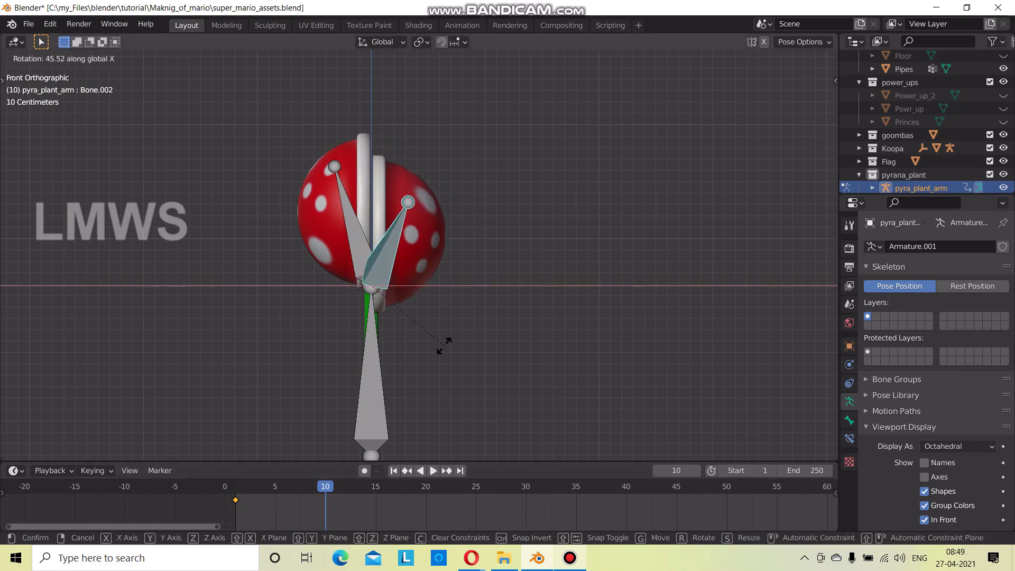
left_click(408, 312)
Rotate the left jaw open around Y and key the open pose at frame 10.
left_click(364, 274)
key("r")
key("y")
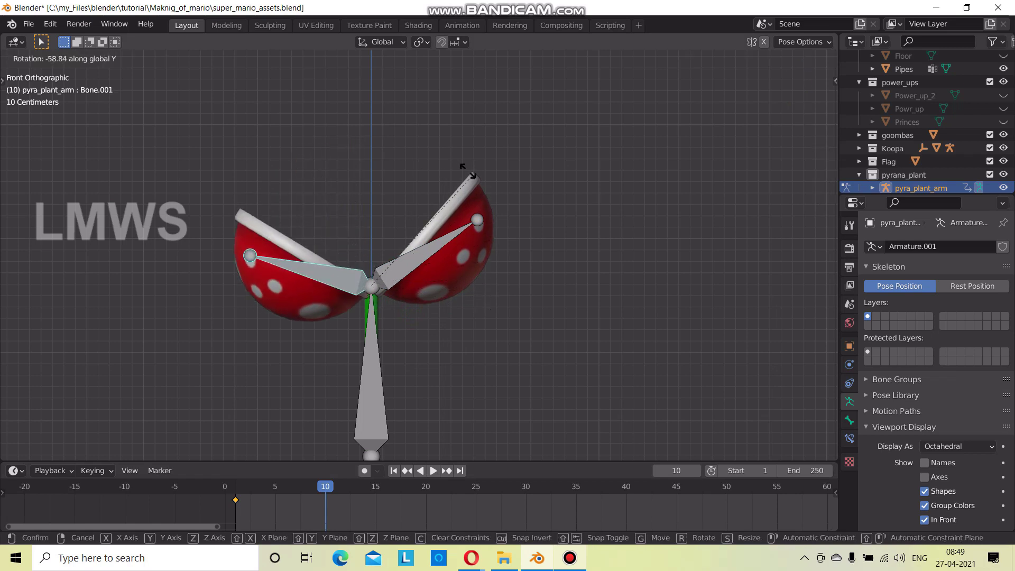
left_click(462, 232)
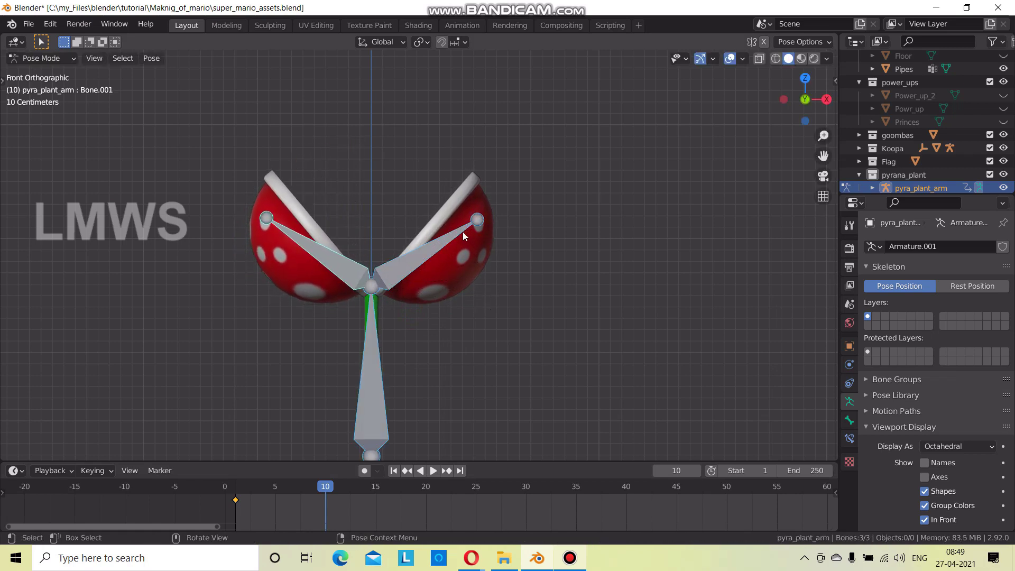
key("i")
left_click(460, 227)
Play back from frame 1 to preview the jaws opening, then deselect the keyframe.
key("shift+Left")
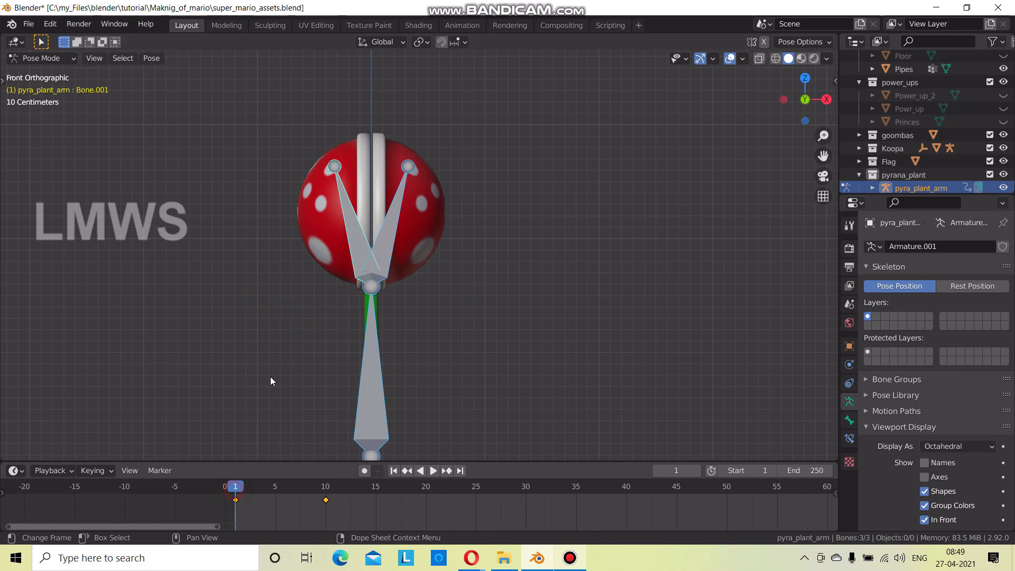
scroll(309, 309, "down", 4)
scroll(386, 336, "down", 5)
key("space")
key("space")
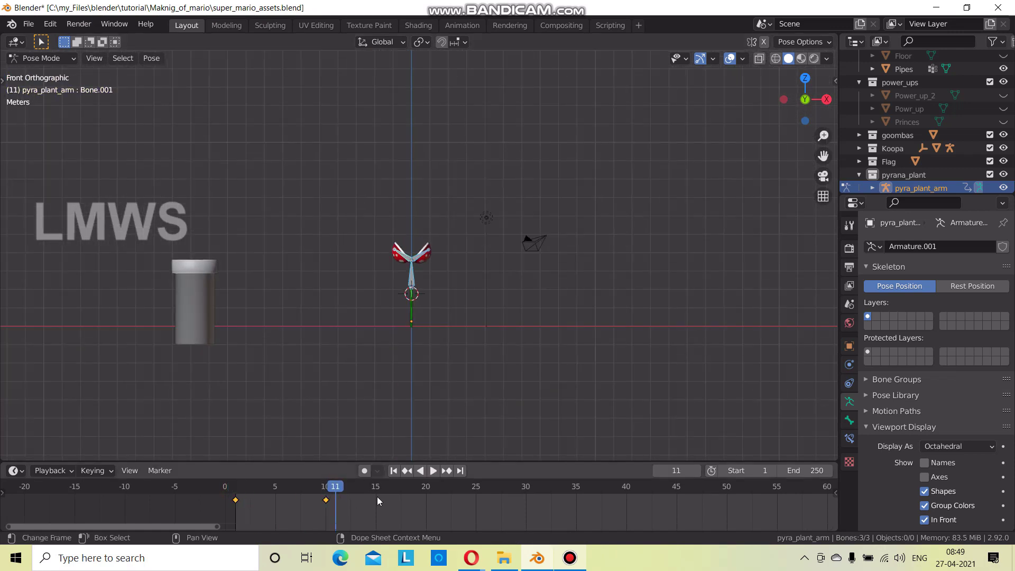
scroll(424, 327, "up", 4)
scroll(423, 327, "up", 2)
left_click(234, 516)
Duplicate the closed-jaw key to frame 20 and the open-jaw key to frame 30.
left_click_drag(253, 495, 253, 495)
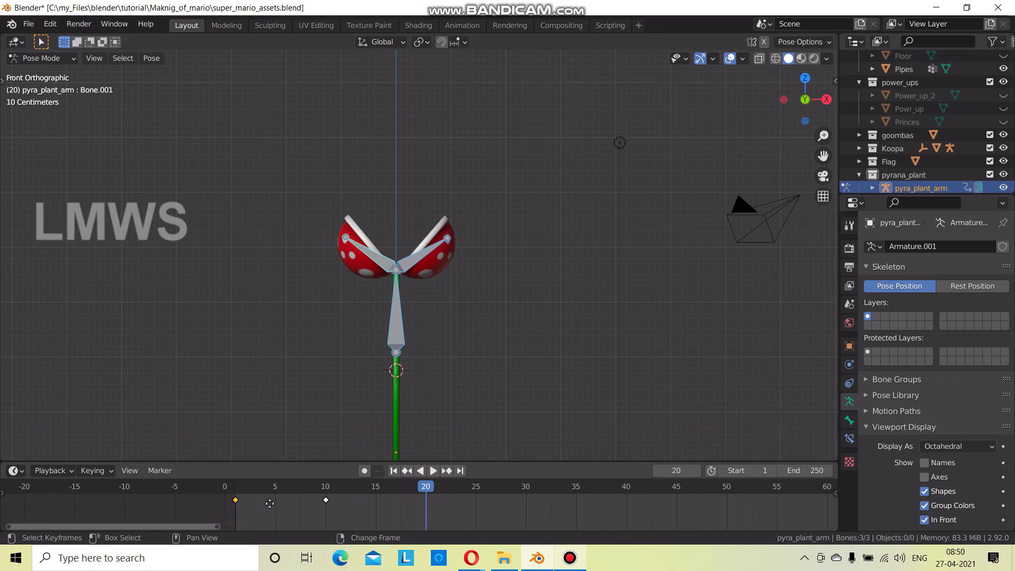
key("shift+d")
left_click(432, 505)
left_click_drag(346, 496, 354, 494)
left_click_drag(293, 520, 293, 518)
key("g")
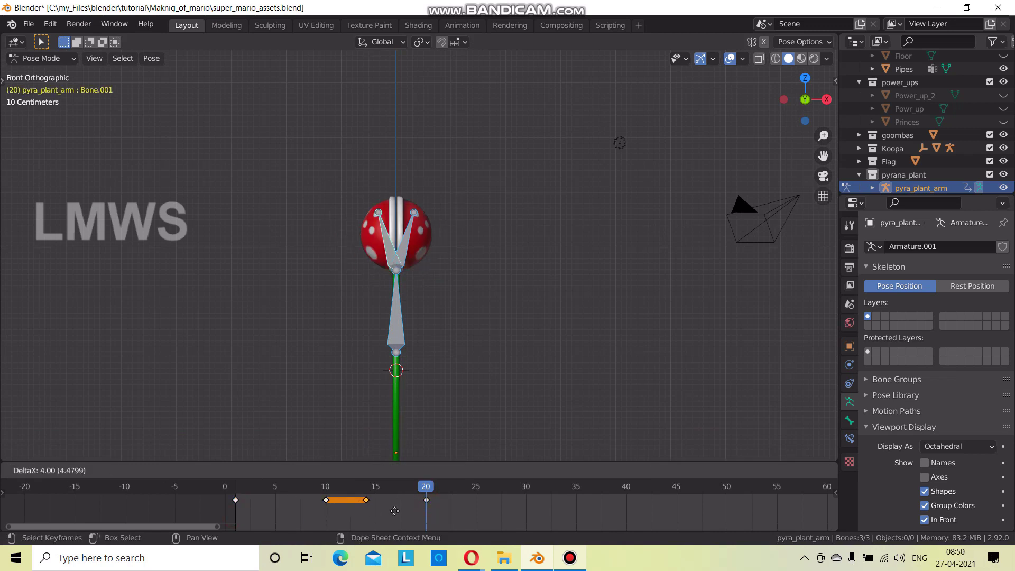
left_click(521, 522)
Keep the first key at frame 0 and duplicate the 0–30 cycle to frames 40–70.
left_click_drag(205, 529, 252, 501)
key("g")
right_click(235, 509)
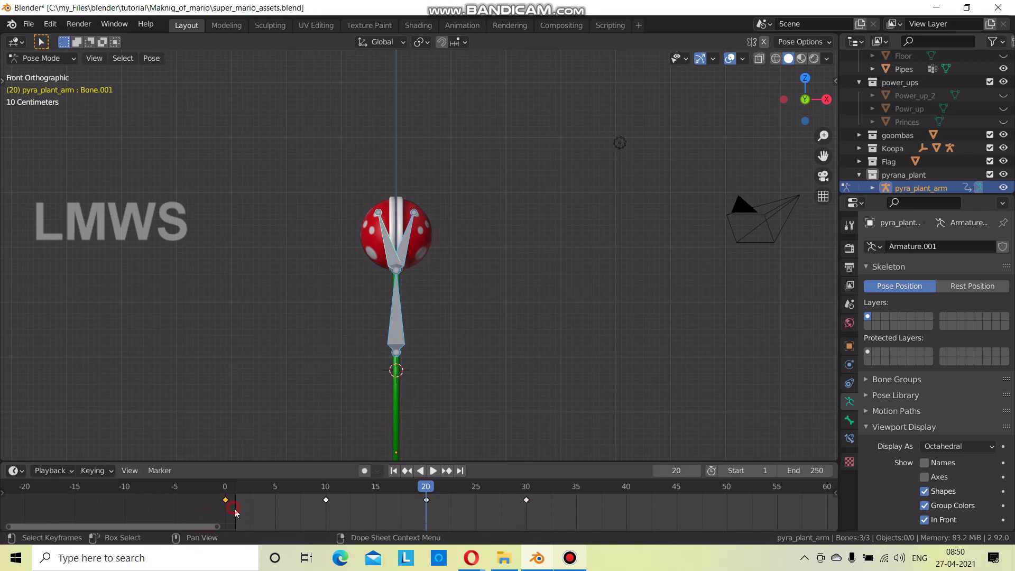
left_click_drag(208, 513, 563, 492)
scroll(341, 520, "down", 2)
middle_click_drag(341, 519, 104, 503)
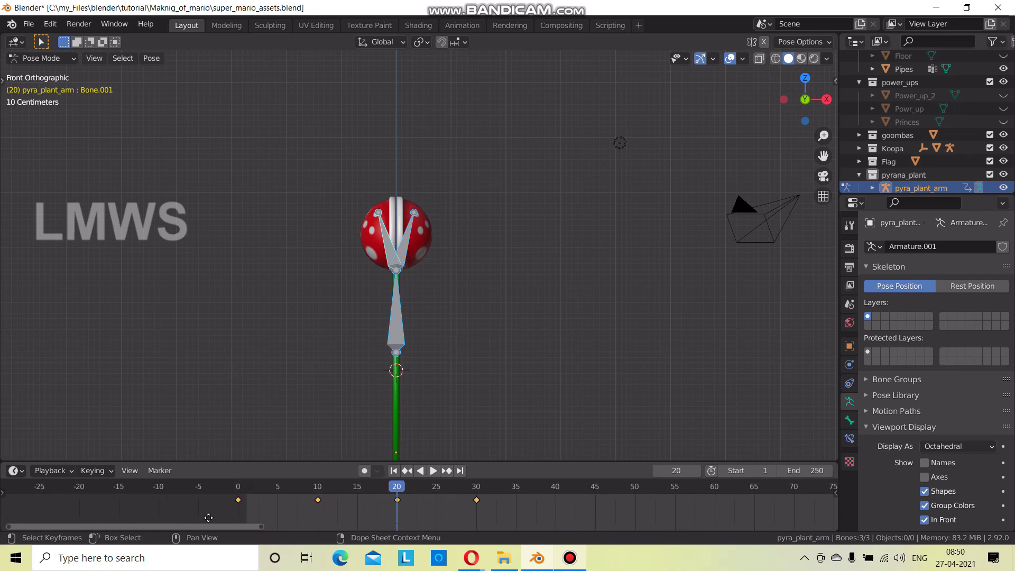
key("shift+d")
left_click(421, 507)
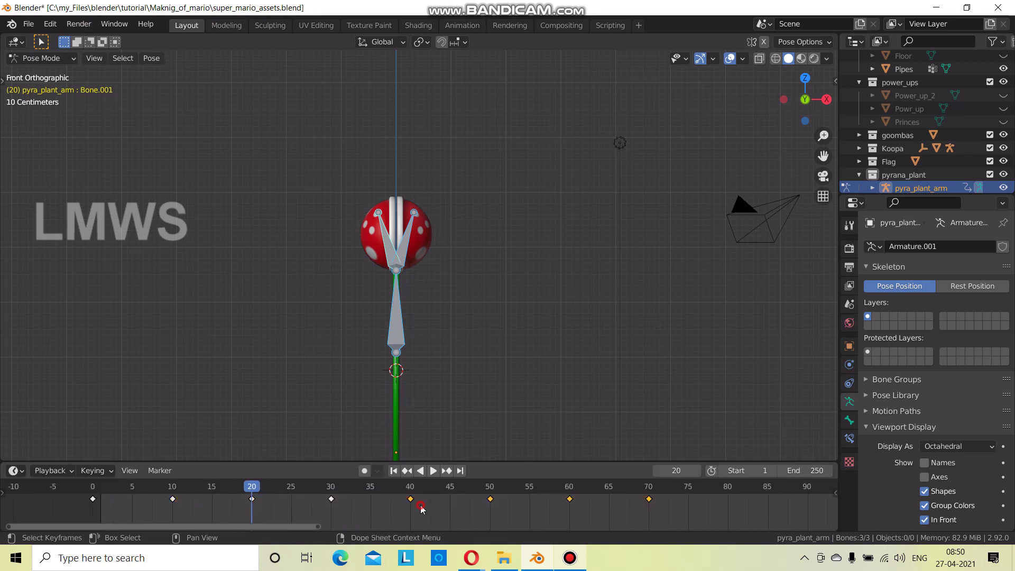
Duplicate the 0–70 keyframes and place the copies at frames 80–150.
scroll(357, 512, "down", 1)
left_click_drag(599, 511, 159, 484)
scroll(146, 510, "down", 3)
scroll(146, 510, "down", 3, "ctrl")
key("shift+d")
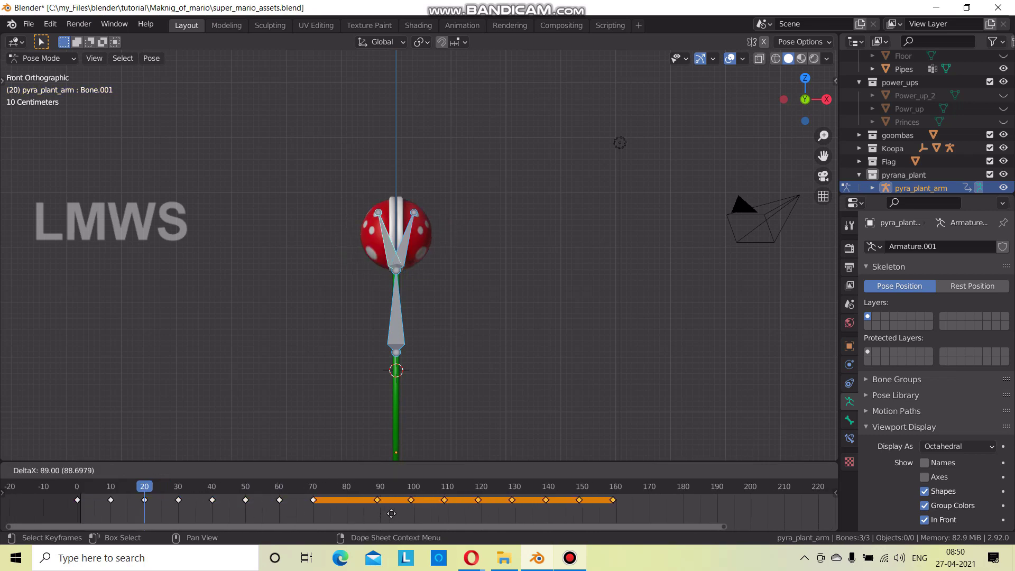
left_click(391, 513)
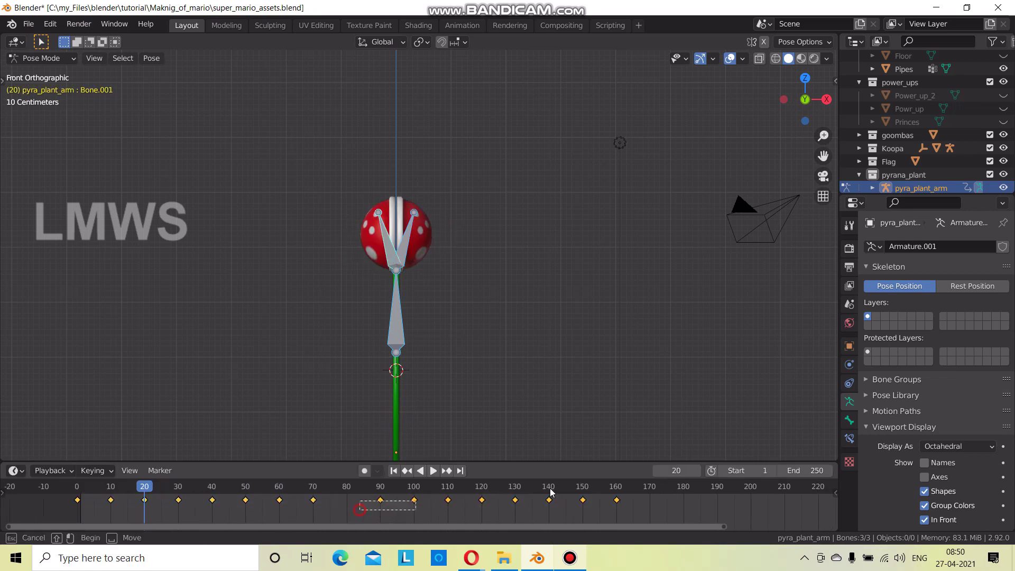
key("g")
left_click(470, 508)
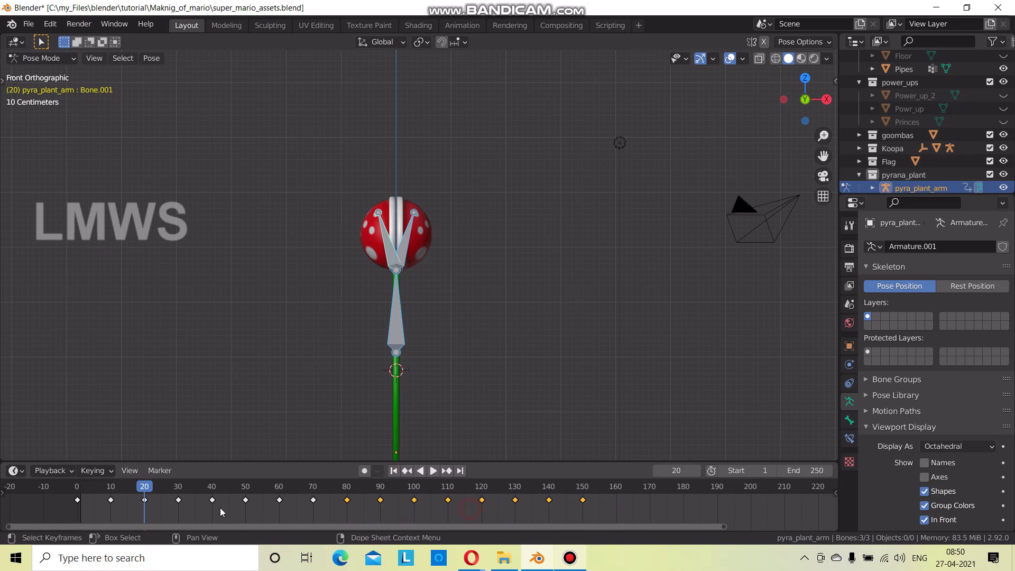
Duplicate the keys once more to extend the cycle toward frame 300, and save.
key("shift+d")
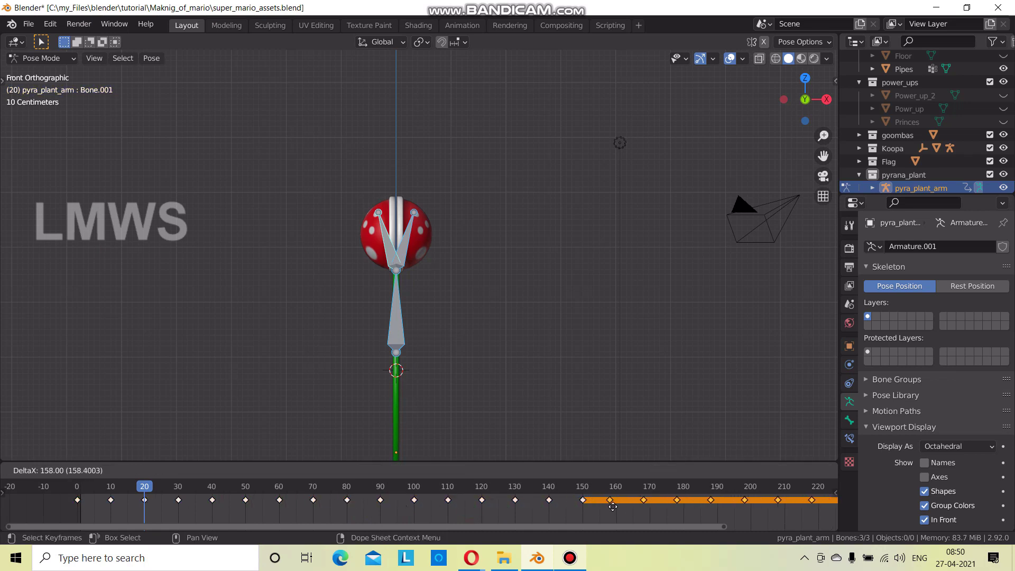
left_click(616, 507)
scroll(608, 505, "down", 2)
scroll(608, 505, "down", 2)
key("ctrl+s")
mouse_move(801, 471)
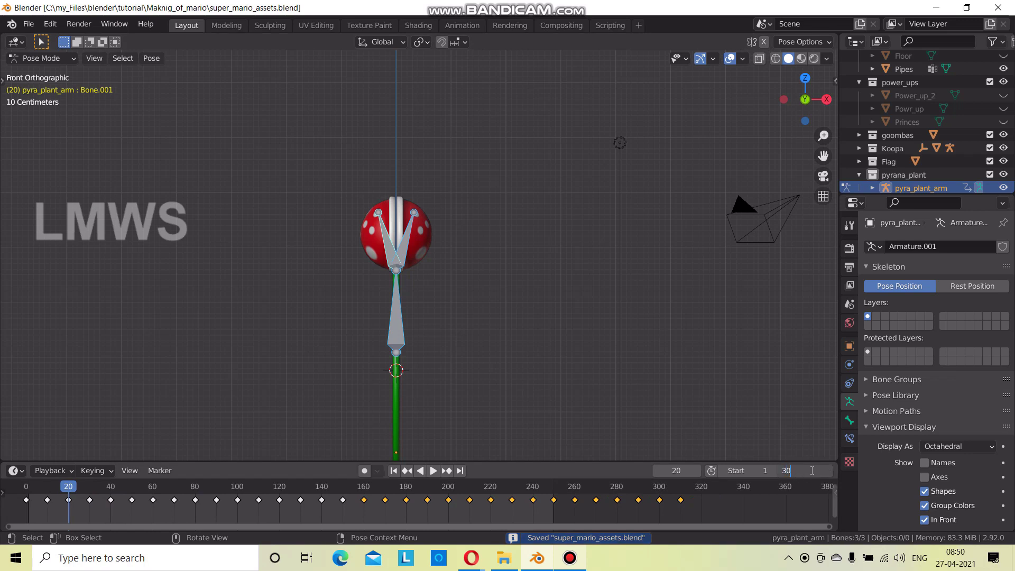
Set the scene end frame to 300 and play back the animation.
type("0")
key("Return")
left_click(510, 239)
key("space")
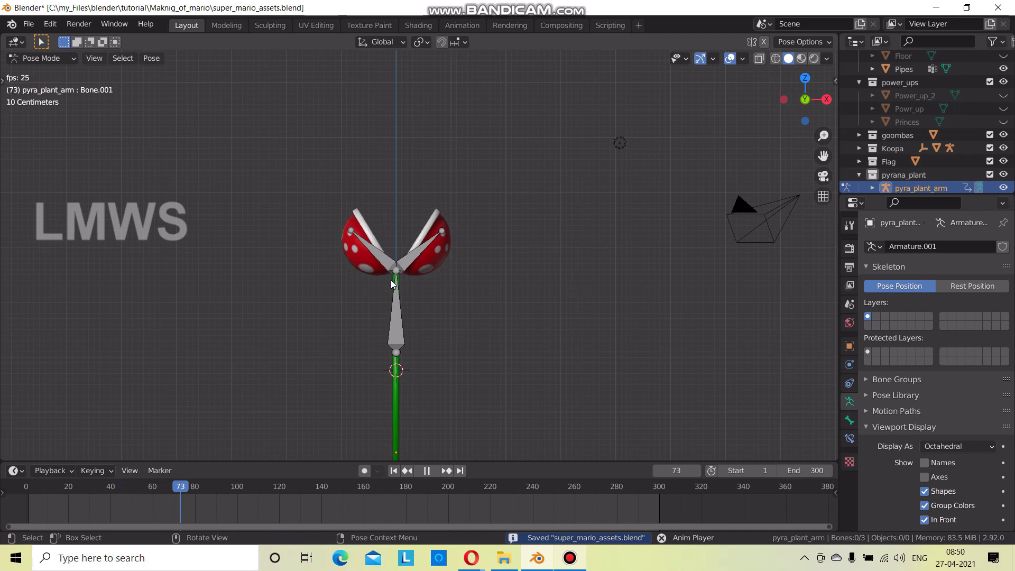
scroll(275, 212, "down", 2)
Switch to Object Mode and save the file.
left_click(41, 58)
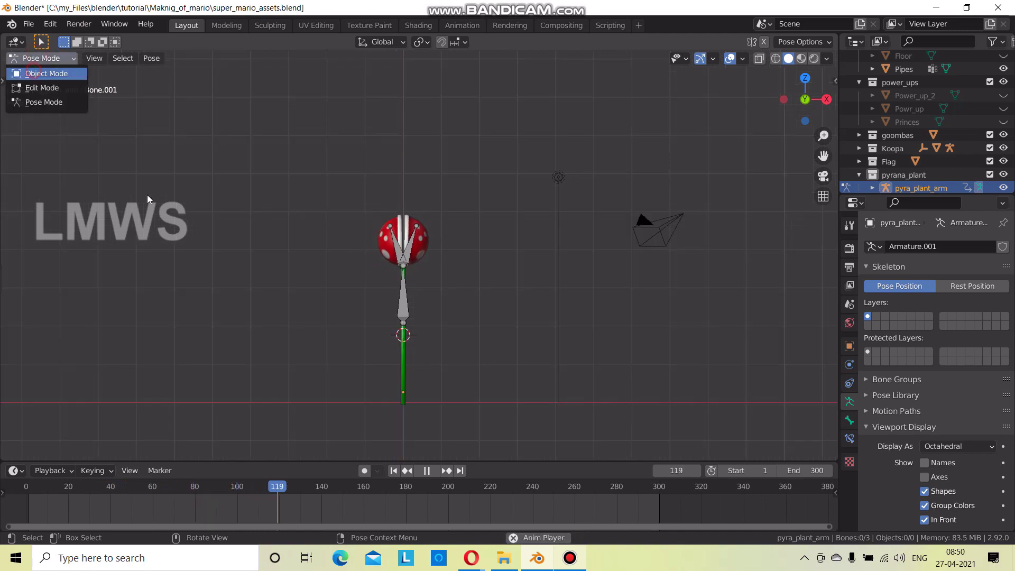
key("Return")
key("ctrl+s")
scroll(541, 294, "down", 3)
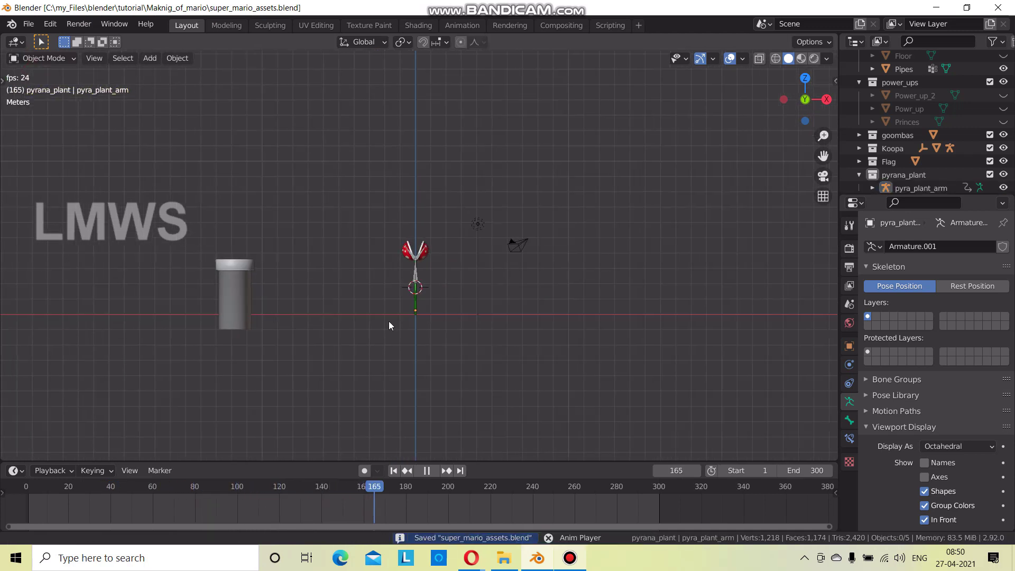
scroll(389, 321, "up", 4)
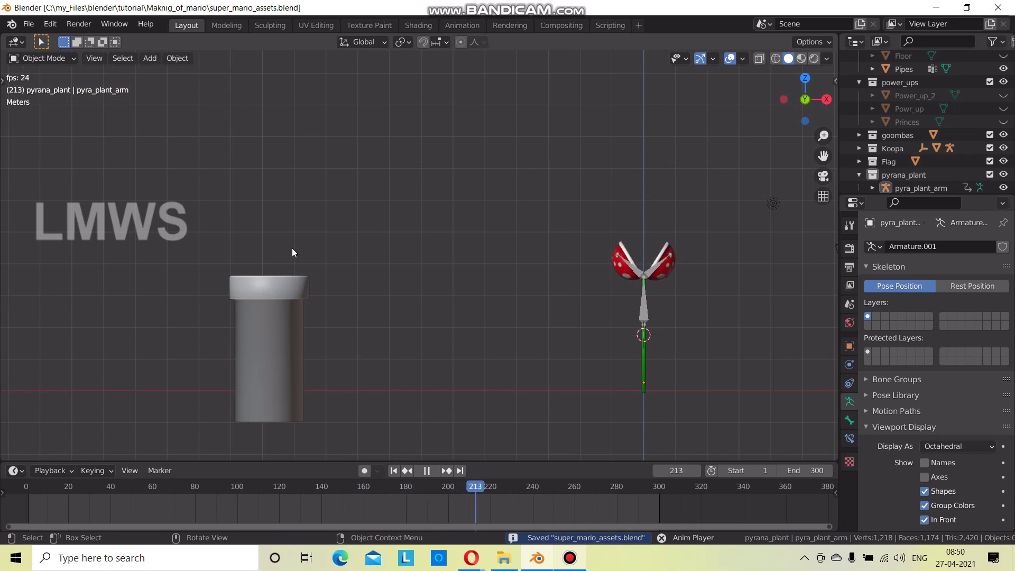
Turn the pipe's particle system into hair with a count of 1.
left_click(252, 288)
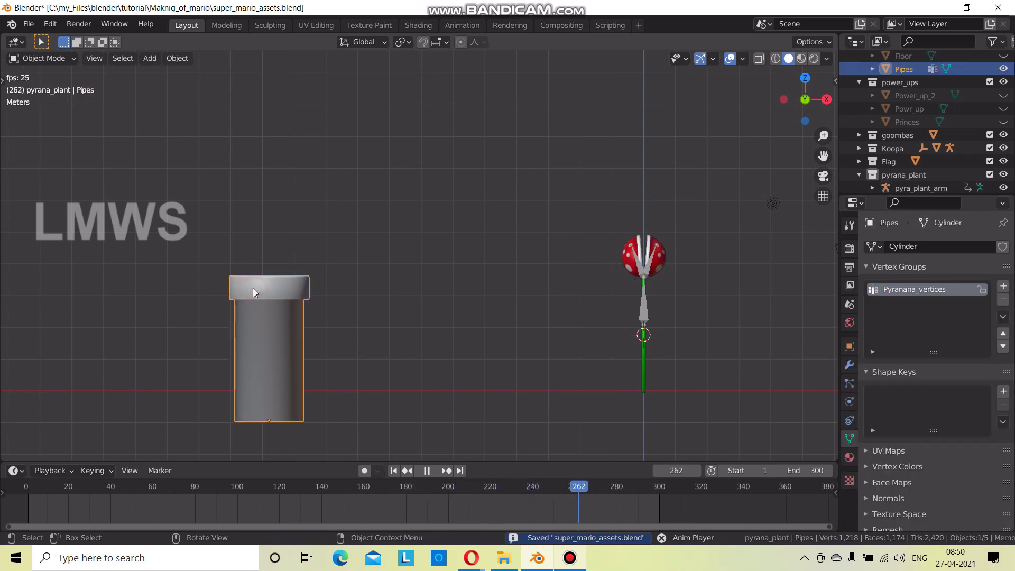
left_click(661, 263)
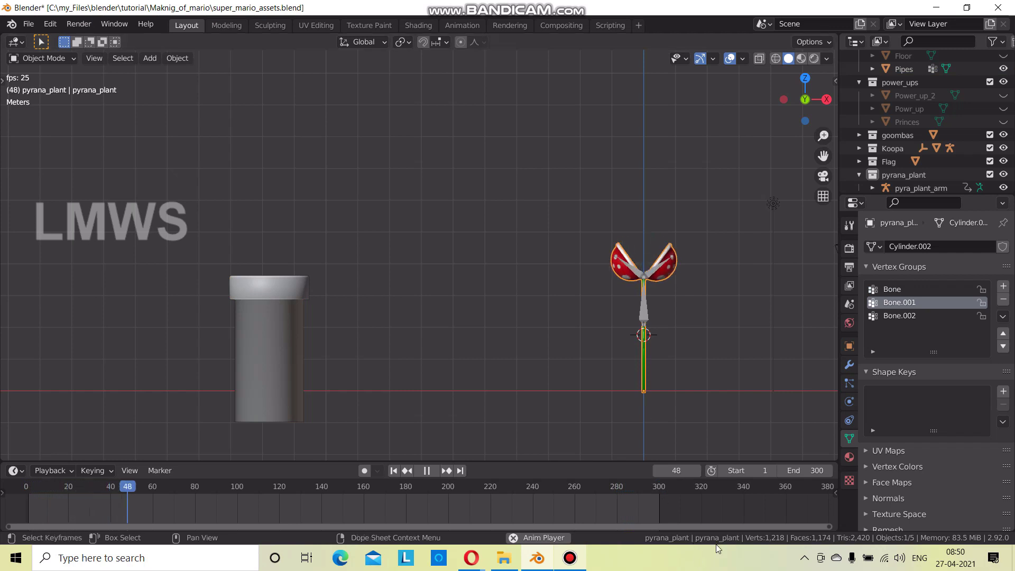
left_click(286, 315)
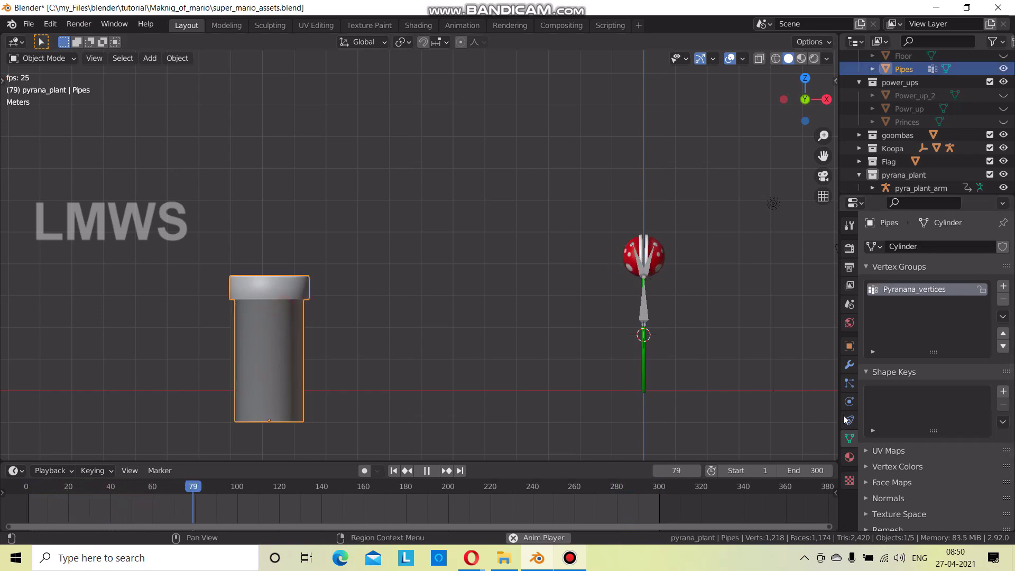
left_click(852, 385)
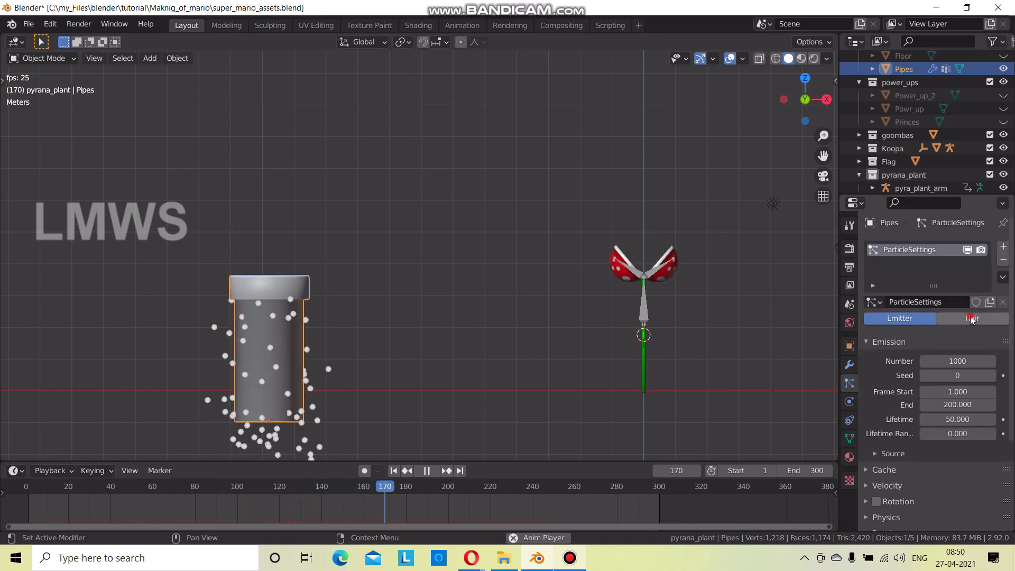
left_click(972, 318)
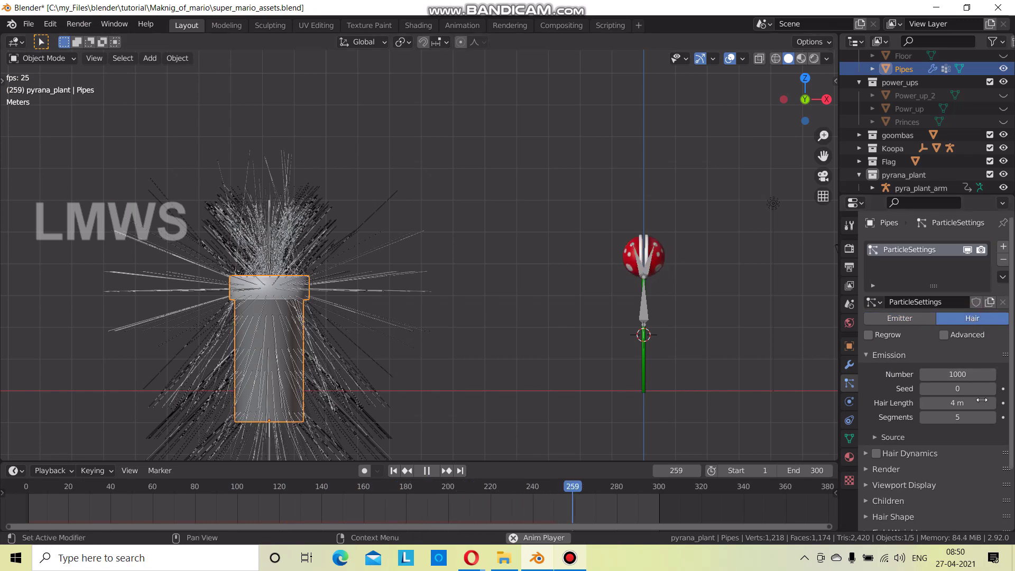
left_click(963, 374)
type("1")
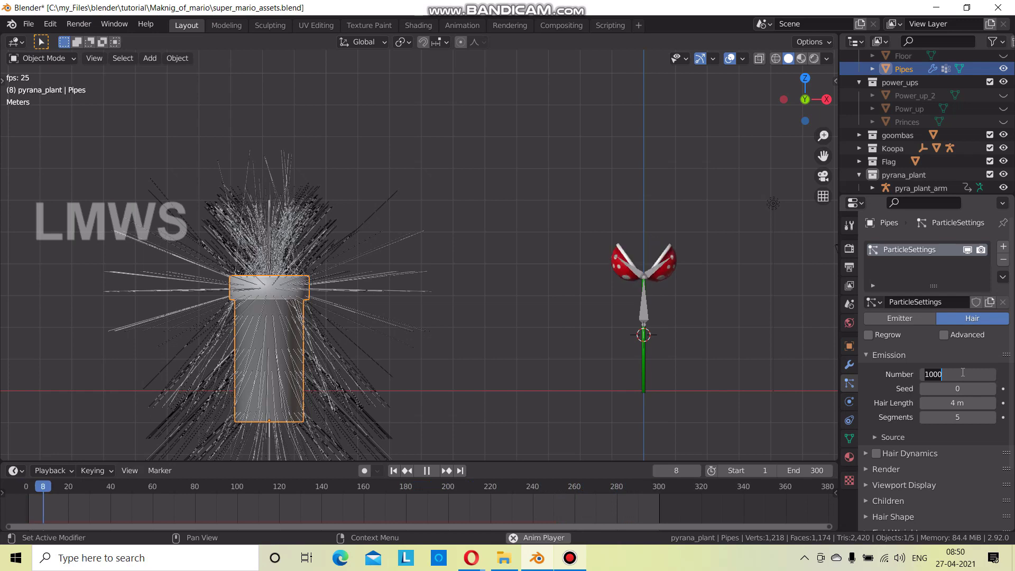
key("Return")
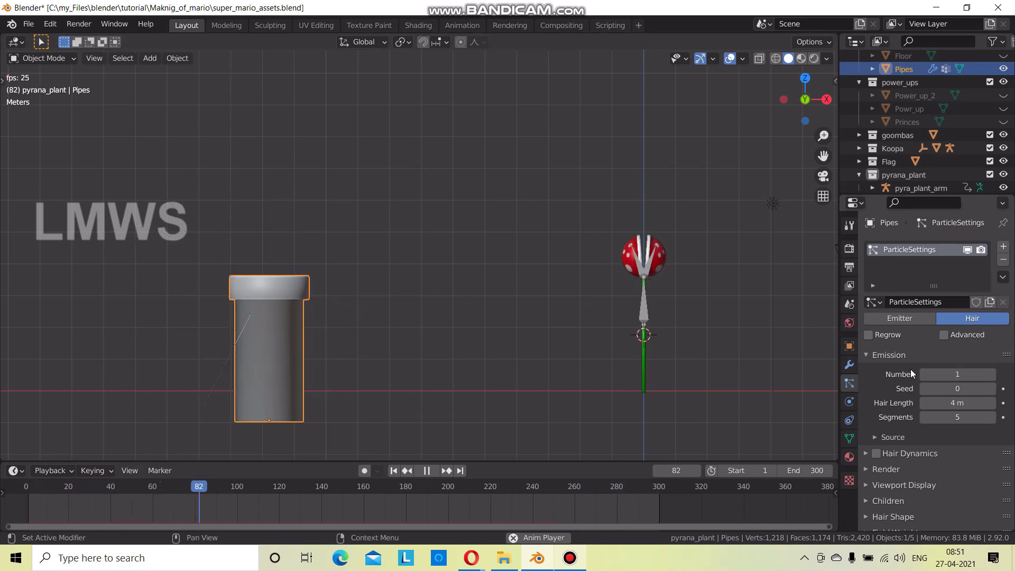
Enable advanced hair settings and set the density vertex group to Pyranana_vertices.
mouse_move(217, 344)
middle_mouse_down()
mouse_move(275, 350)
mouse_move(447, 411)
mouse_move(404, 363)
middle_mouse_up()
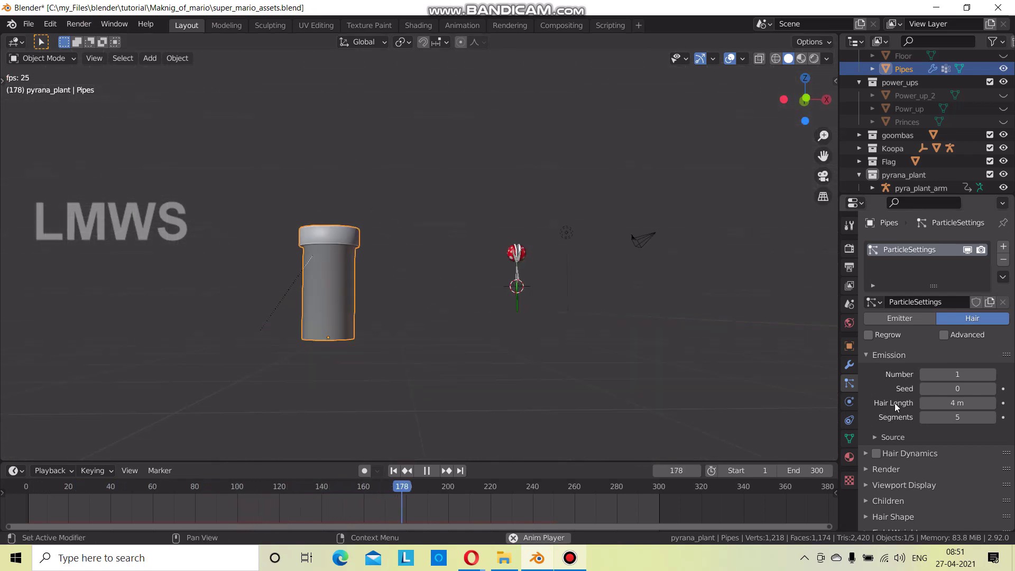
scroll(941, 318, "down", 1)
left_click(944, 314)
scroll(906, 388, "down", 5)
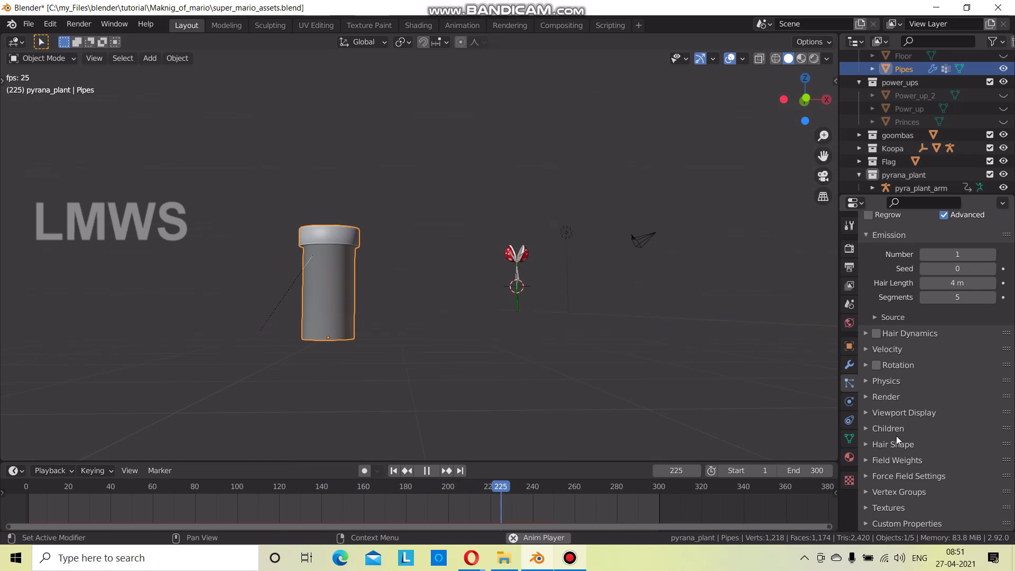
left_click(899, 493)
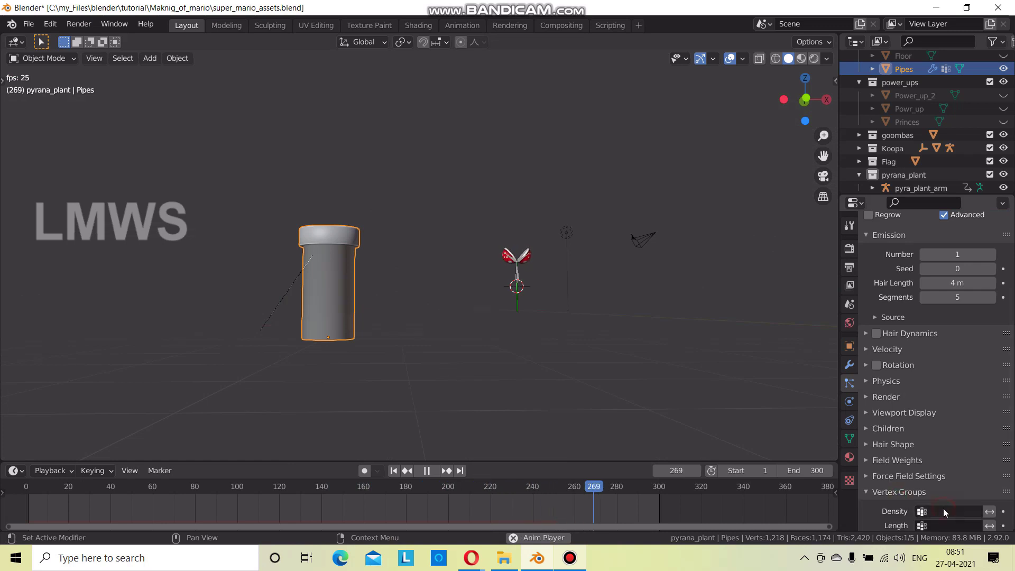
left_click(943, 509)
left_click(897, 372)
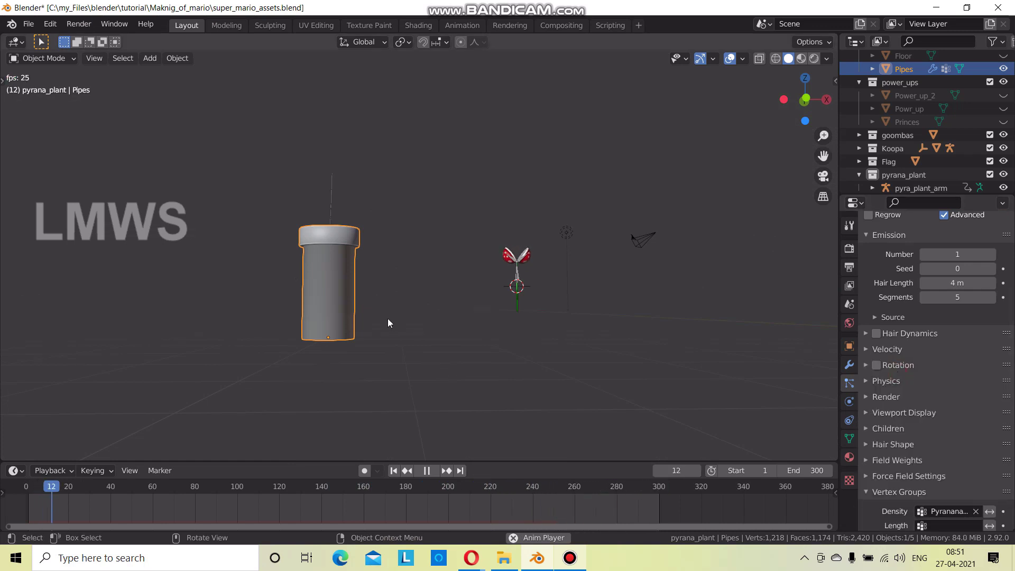
Return to the pipe's particle settings and turn on particle Rotation.
scroll(388, 322, "up", 4)
middle_click_drag(360, 339, 373, 350)
left_click(851, 441)
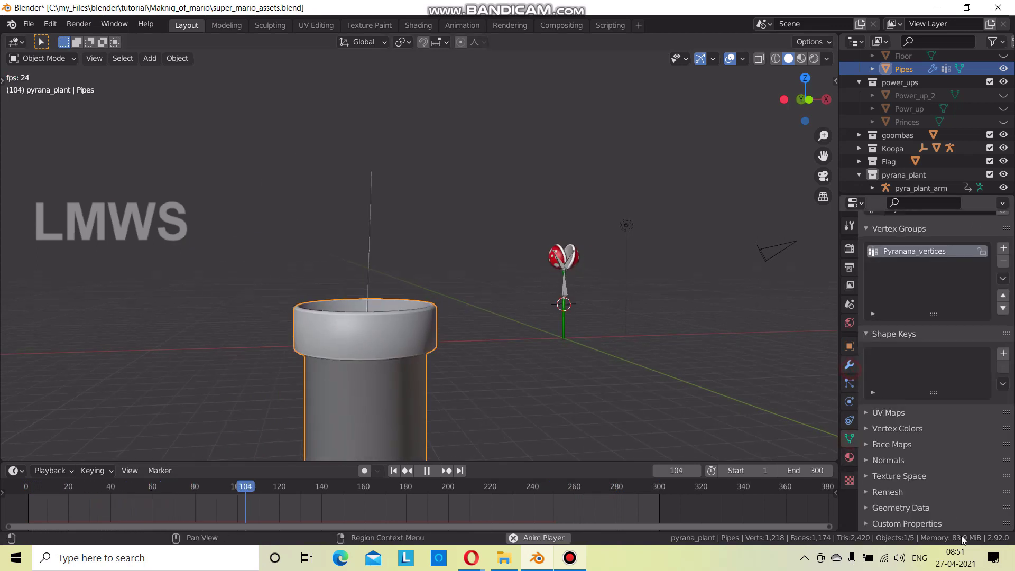
left_click(849, 365)
left_click(849, 385)
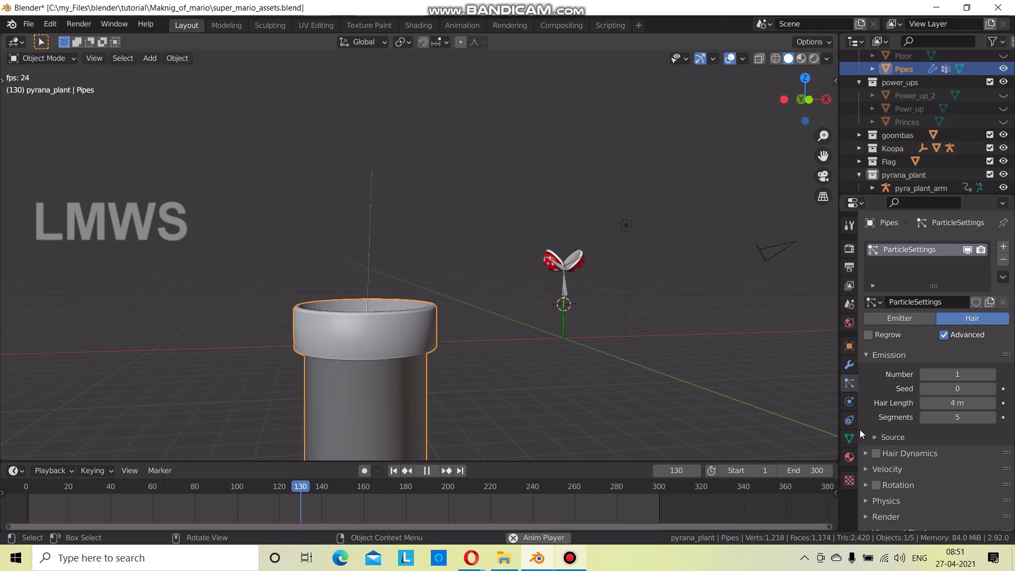
scroll(918, 459, "down", 3)
scroll(920, 455, "down", 3)
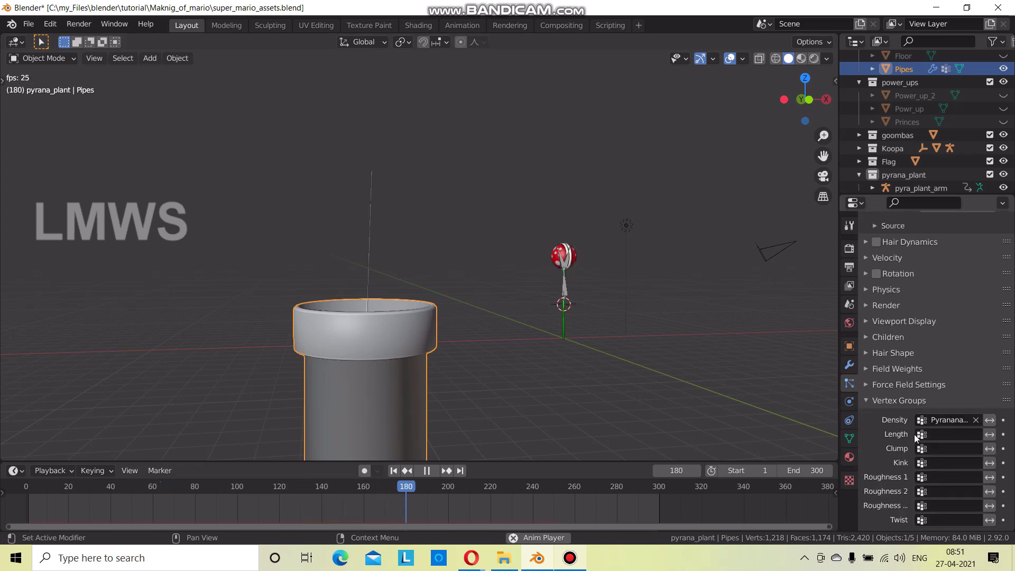
scroll(899, 392, "up", 2)
scroll(931, 457, "up", 3)
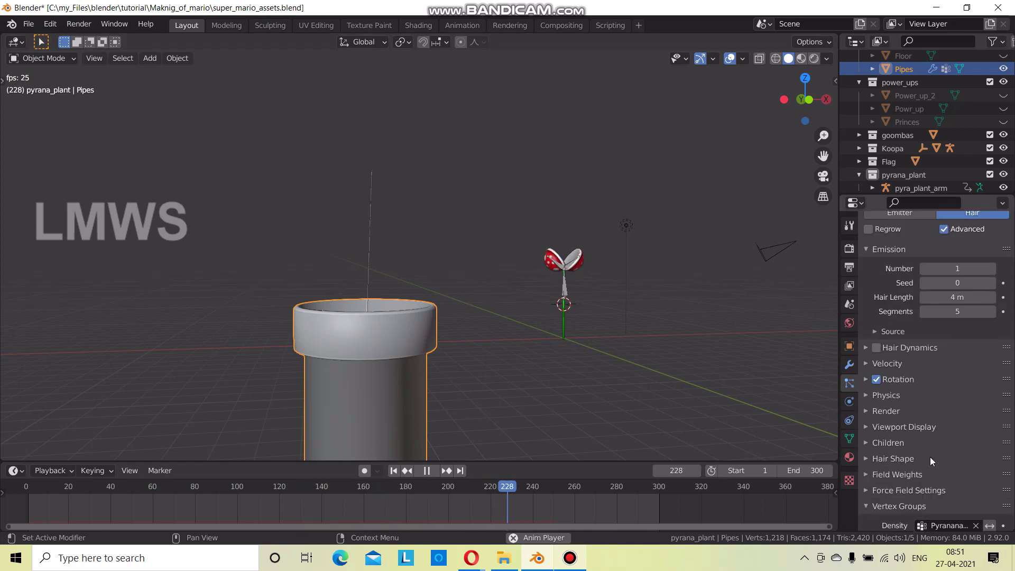
scroll(931, 457, "down", 2)
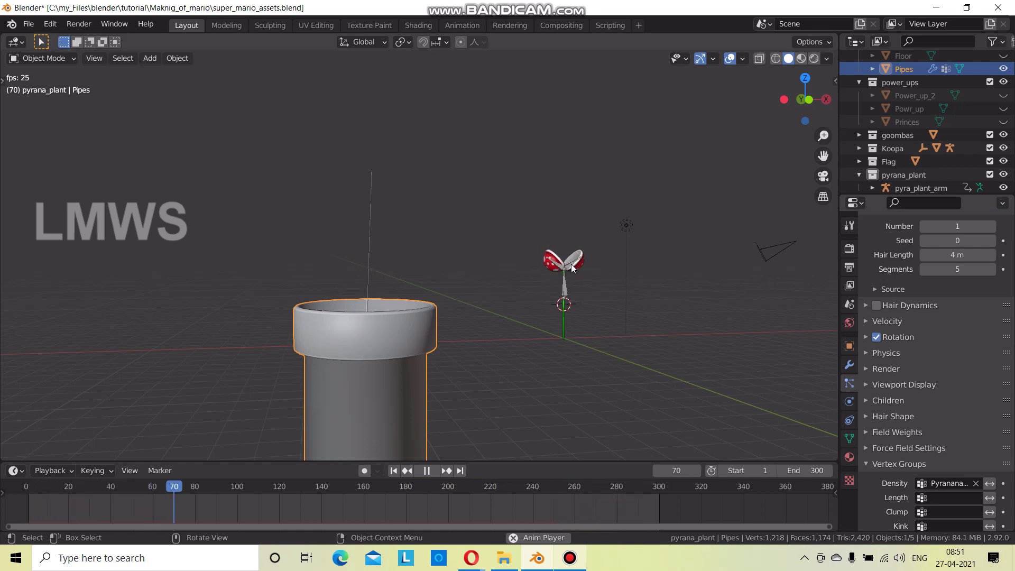
scroll(910, 372, "up", 1)
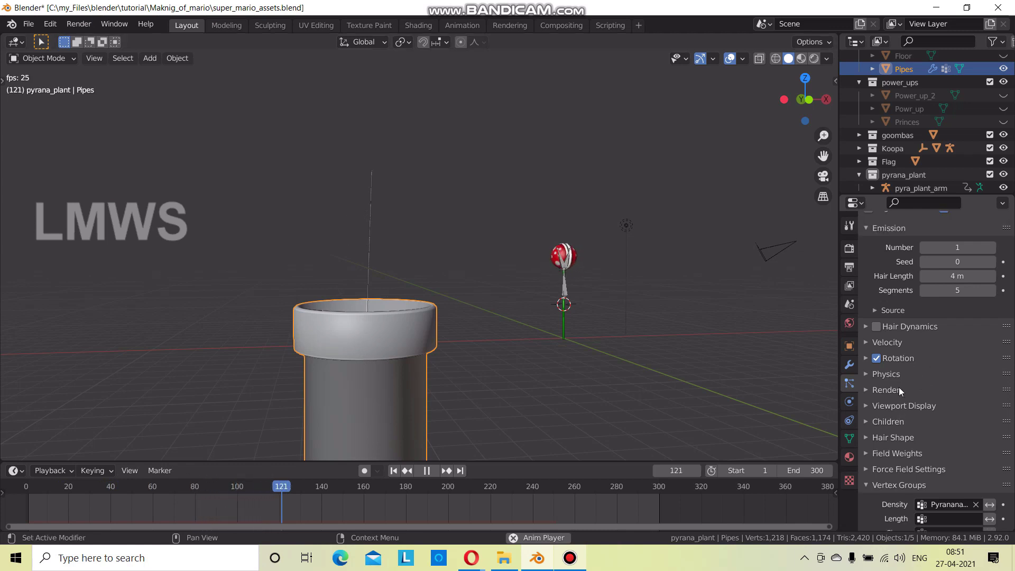
left_click(895, 360)
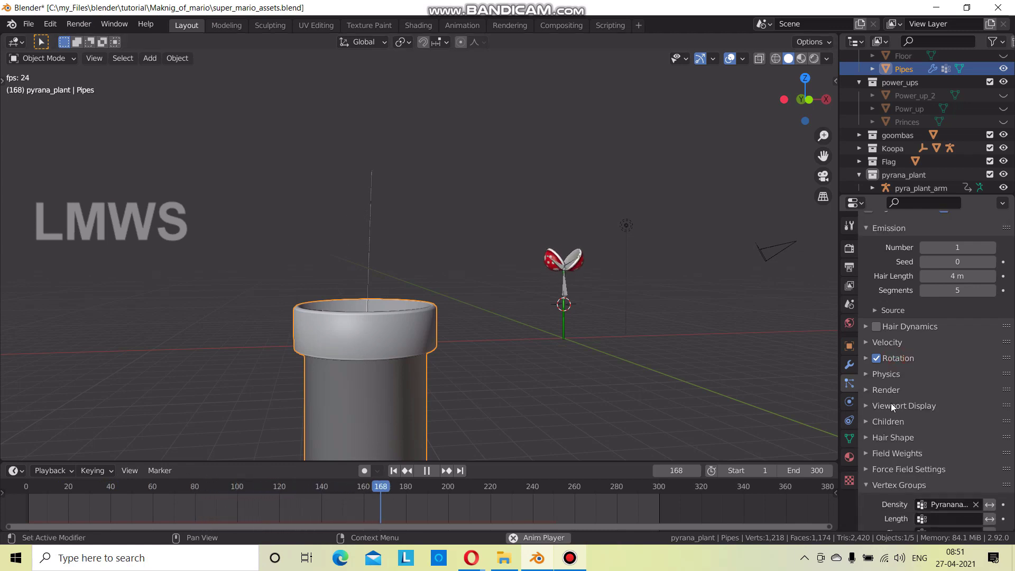
Render the particles as Object with pyrana_plant as the instance object.
left_click(886, 390)
left_click(957, 409)
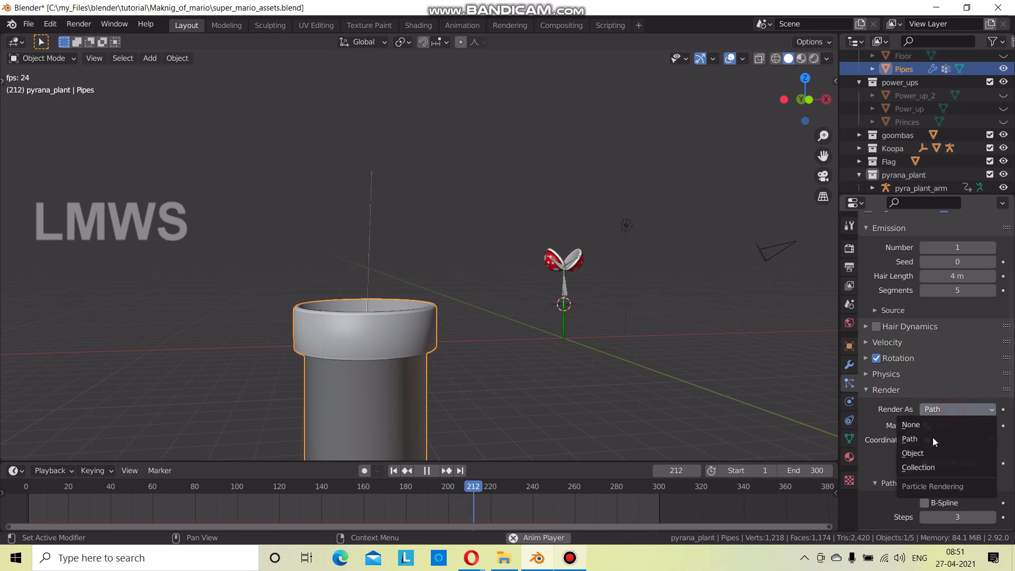
left_click(912, 454)
left_click(955, 505)
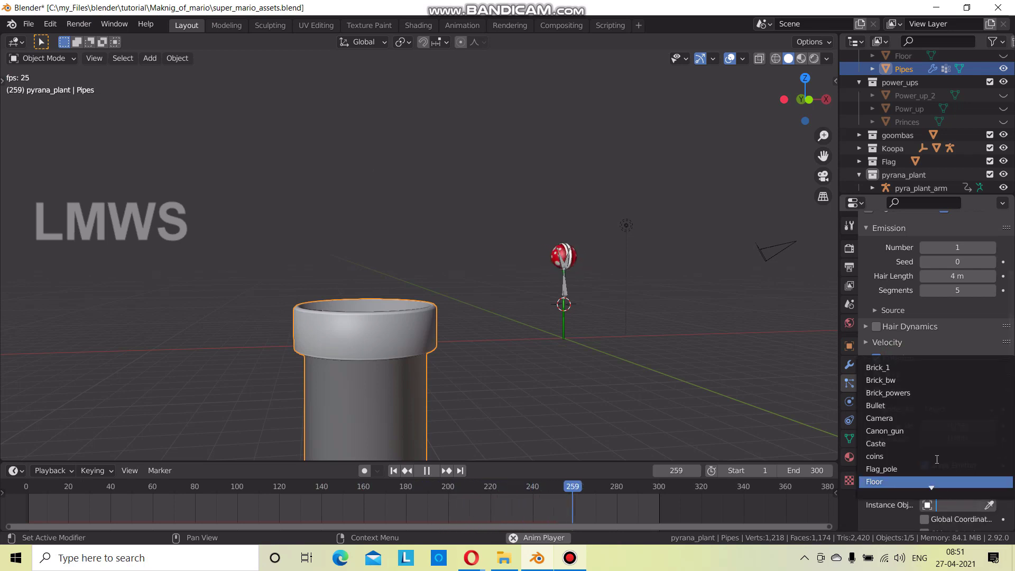
type("py")
key("Down")
key("Return")
Turn on X-ray and enable Object Rotation for the instances.
scroll(640, 341, "down", 3)
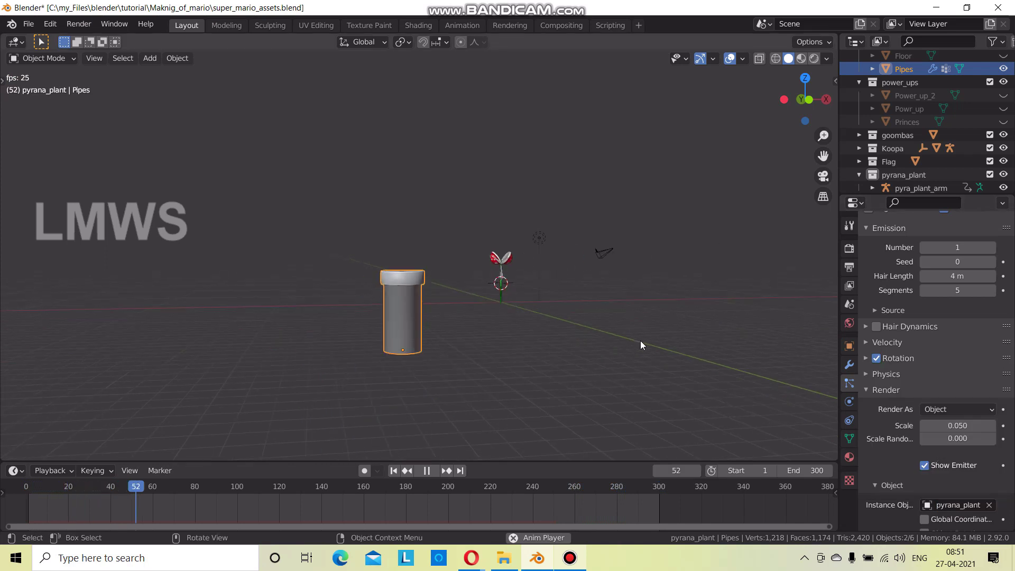
scroll(639, 341, "up", 2)
key("alt+z")
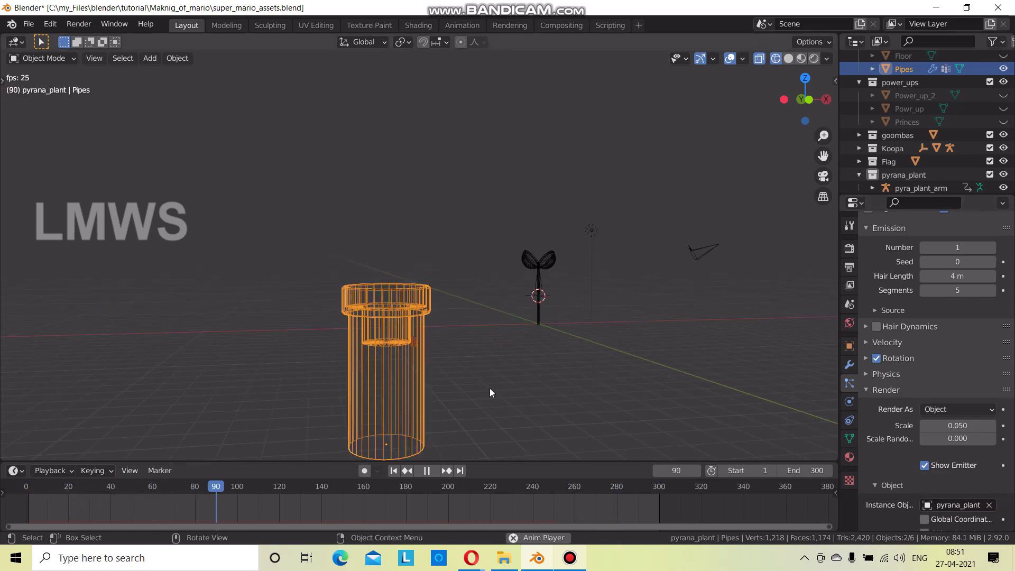
scroll(490, 385, "up", 1)
scroll(450, 373, "up", 2)
scroll(416, 415, "down", 3)
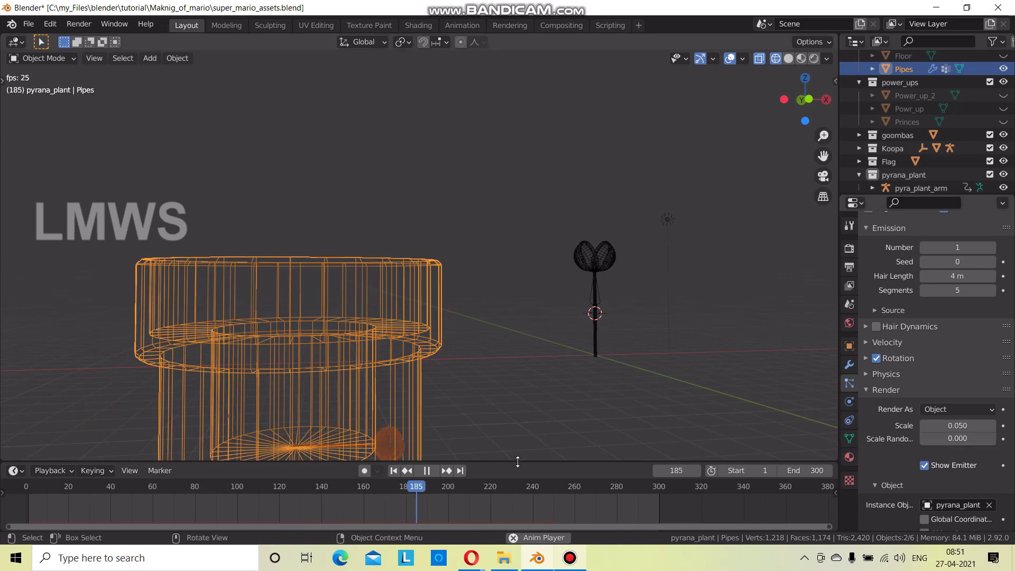
scroll(925, 469, "down", 2)
left_click(924, 492)
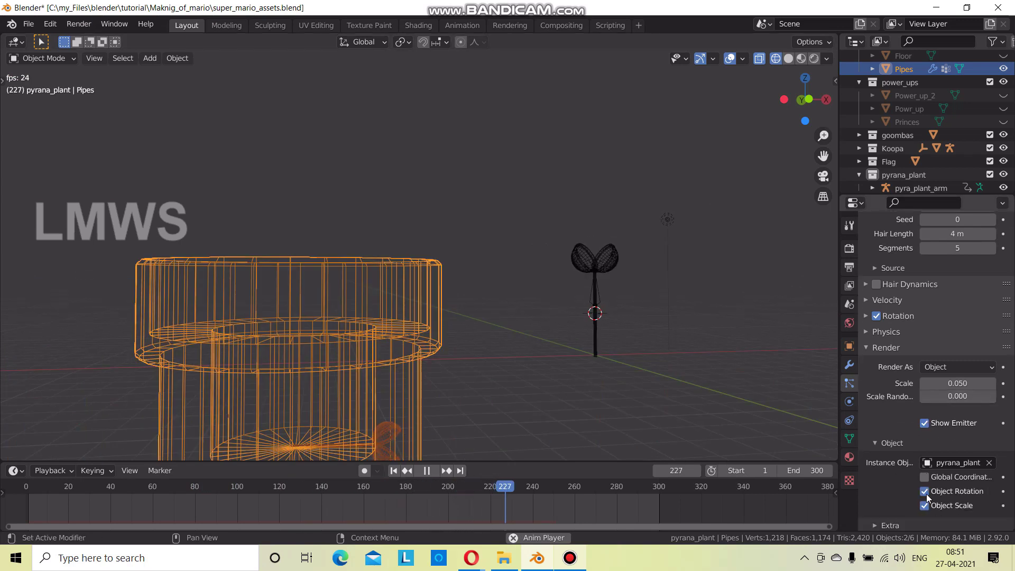
Set the particle rotation Orientation Axis to Global Y.
left_click(902, 313)
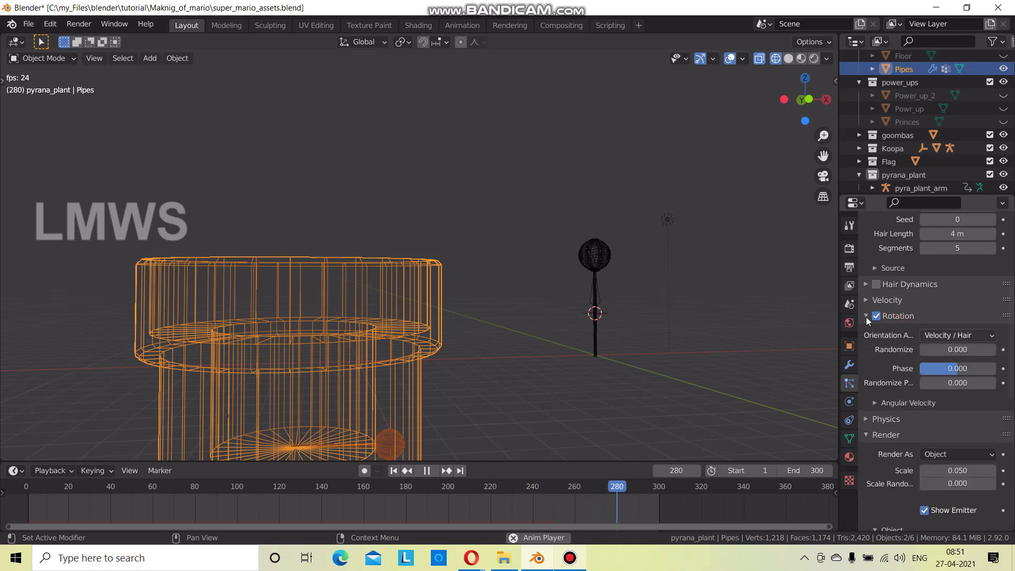
left_click(966, 335)
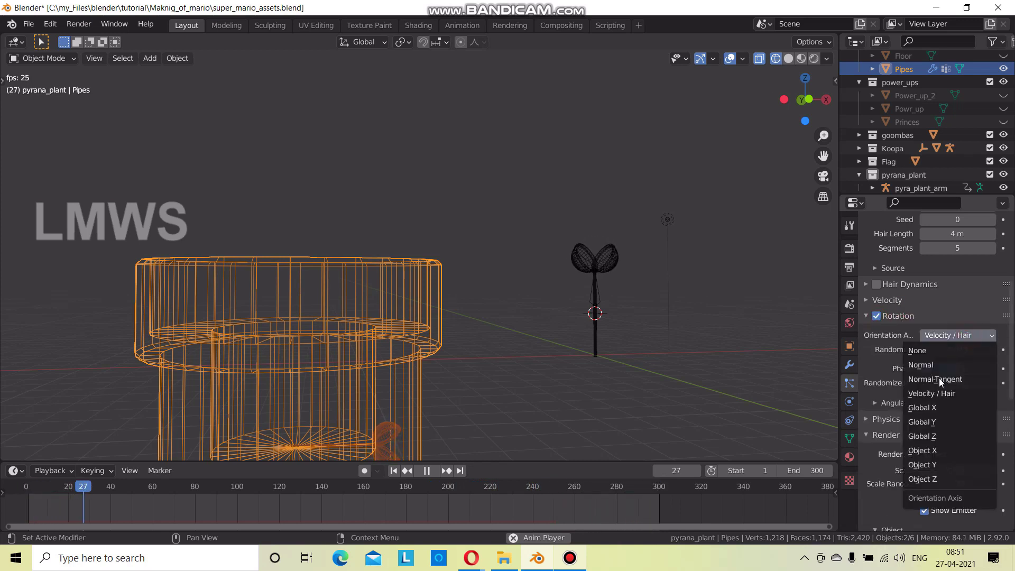
left_click(932, 418)
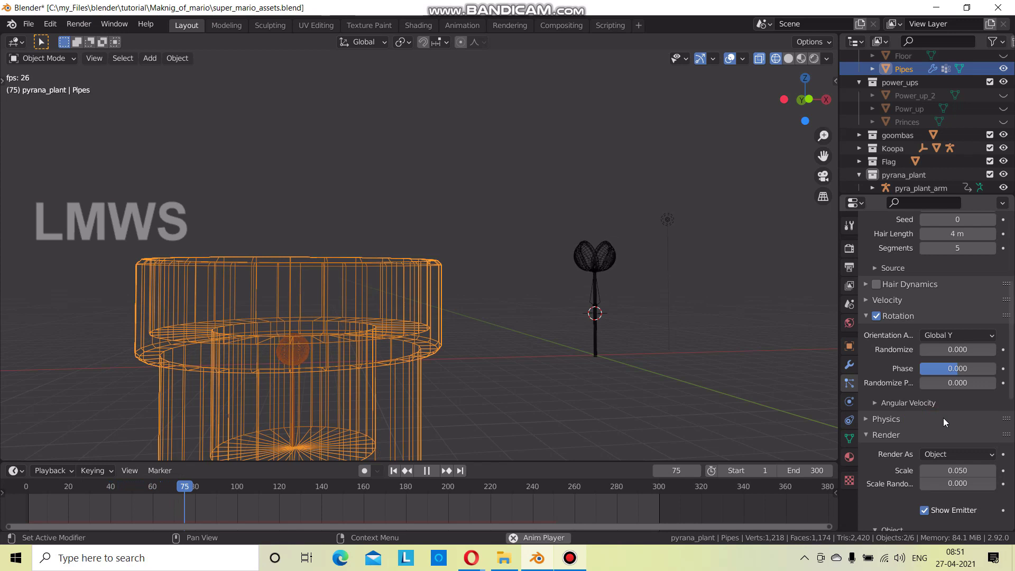
left_click(908, 318)
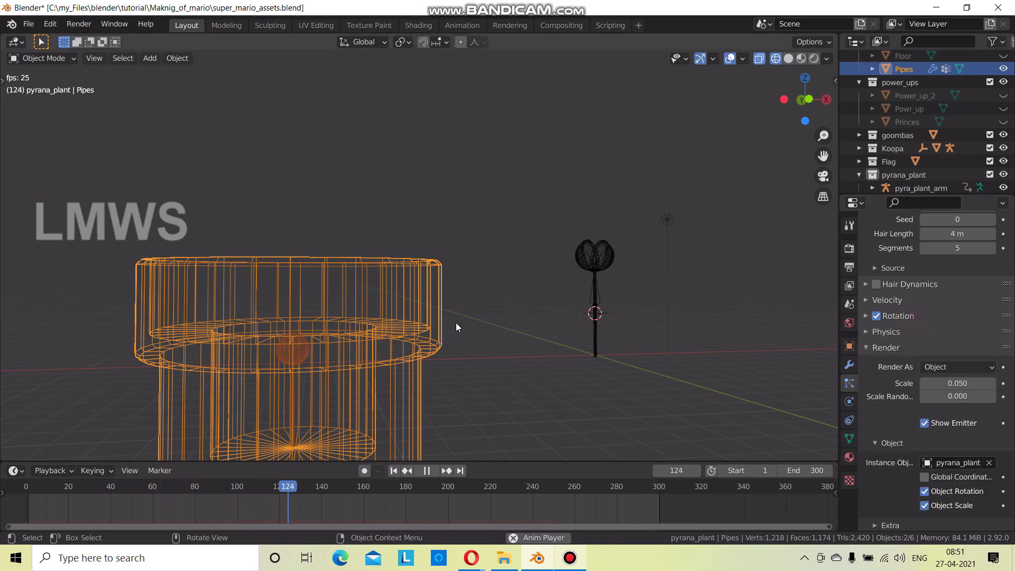
Turn off X-ray and enlarge the instanced plant to render scale 0.210.
left_click(790, 58)
mouse_move(533, 342)
middle_mouse_down()
mouse_move(575, 389)
mouse_move(685, 424)
middle_mouse_up()
mouse_move(506, 383)
middle_mouse_down()
mouse_move(596, 389)
mouse_move(520, 352)
mouse_move(524, 338)
middle_mouse_up()
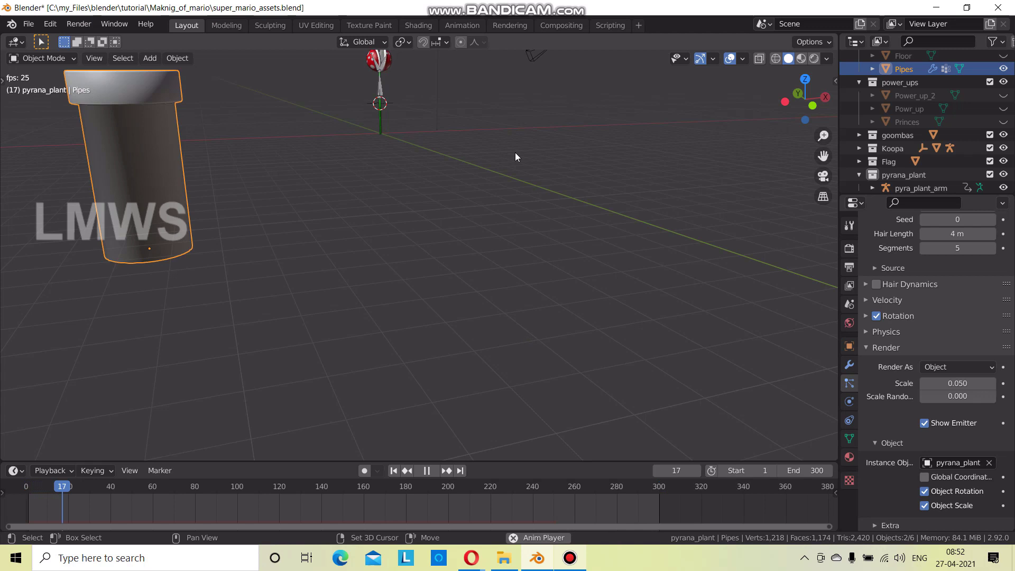
middle_click_drag(515, 152, 455, 363, "shift")
scroll(929, 405, "down", 3)
left_click_drag(952, 320, 984, 320)
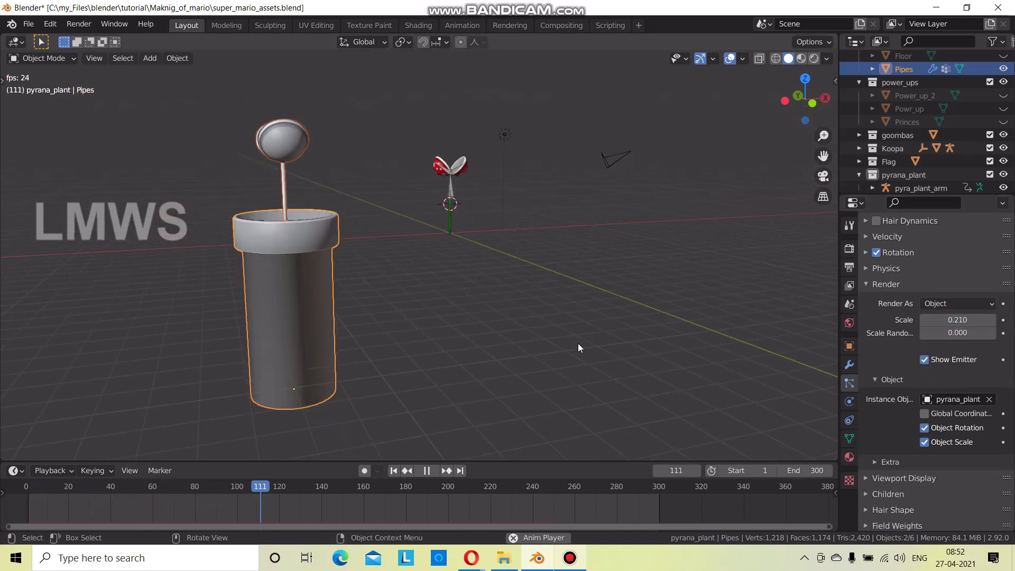
mouse_move(541, 350)
middle_mouse_down()
mouse_move(613, 347)
mouse_move(576, 358)
mouse_move(616, 363)
mouse_move(513, 391)
mouse_move(430, 354)
mouse_move(479, 351)
middle_mouse_up()
scroll(617, 363, "up", 2)
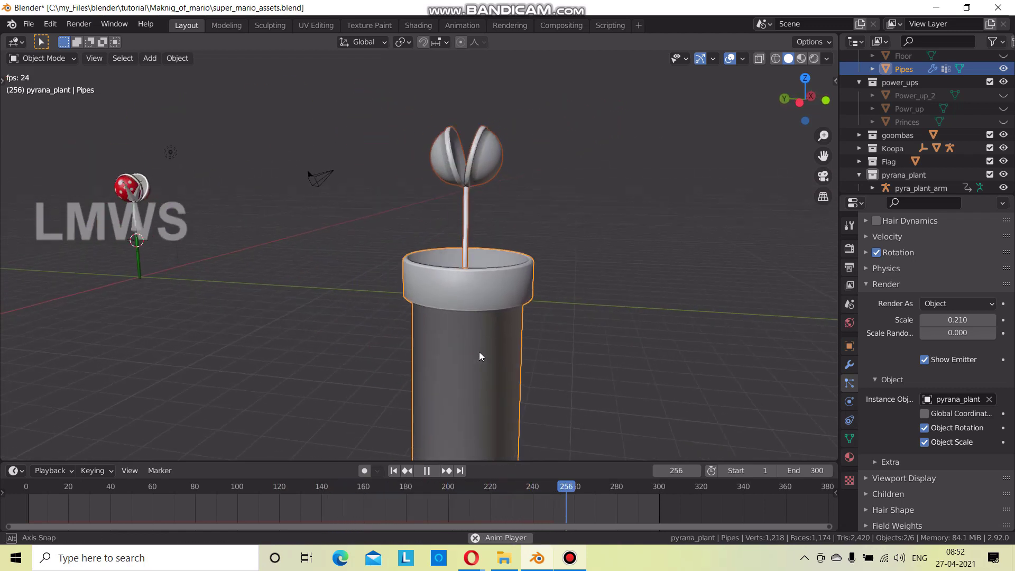
Rotate the piranha plant armature around the global Z axis.
left_click(138, 259)
key("r")
key("z")
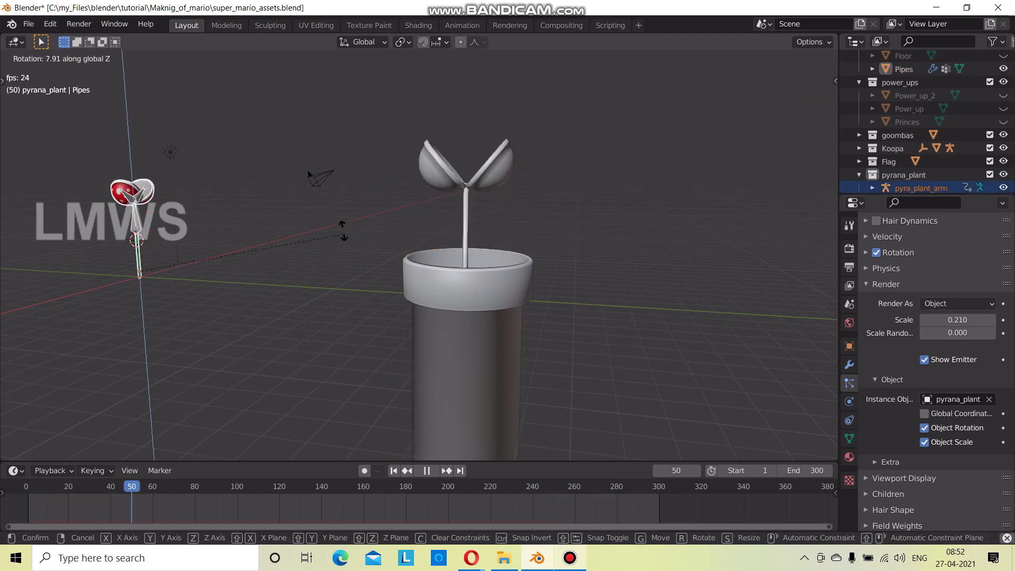
left_click(290, 163)
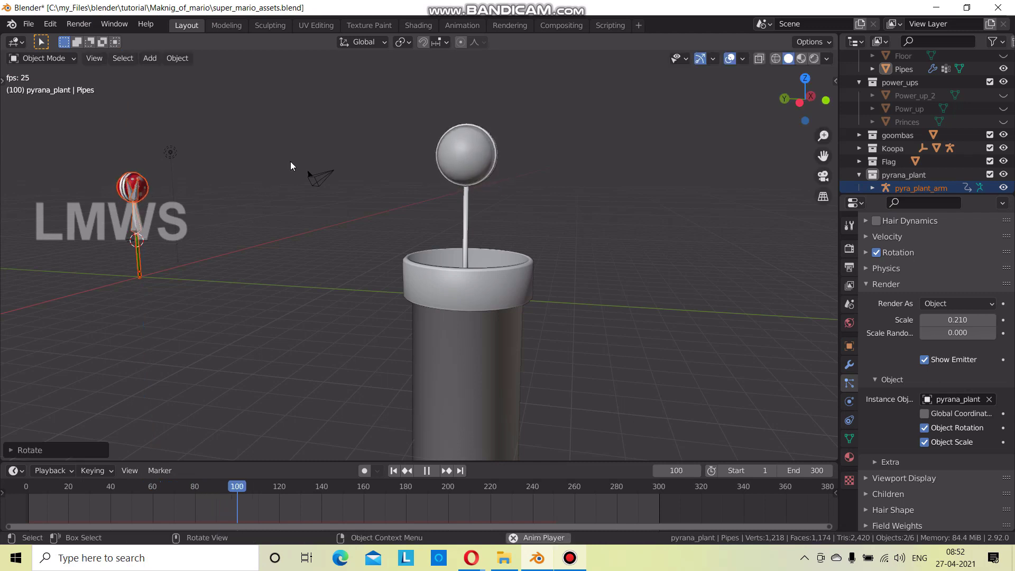
mouse_move(301, 147)
middle_mouse_down()
mouse_move(347, 309)
mouse_move(288, 315)
mouse_move(335, 371)
mouse_move(310, 386)
mouse_move(357, 361)
middle_mouse_up()
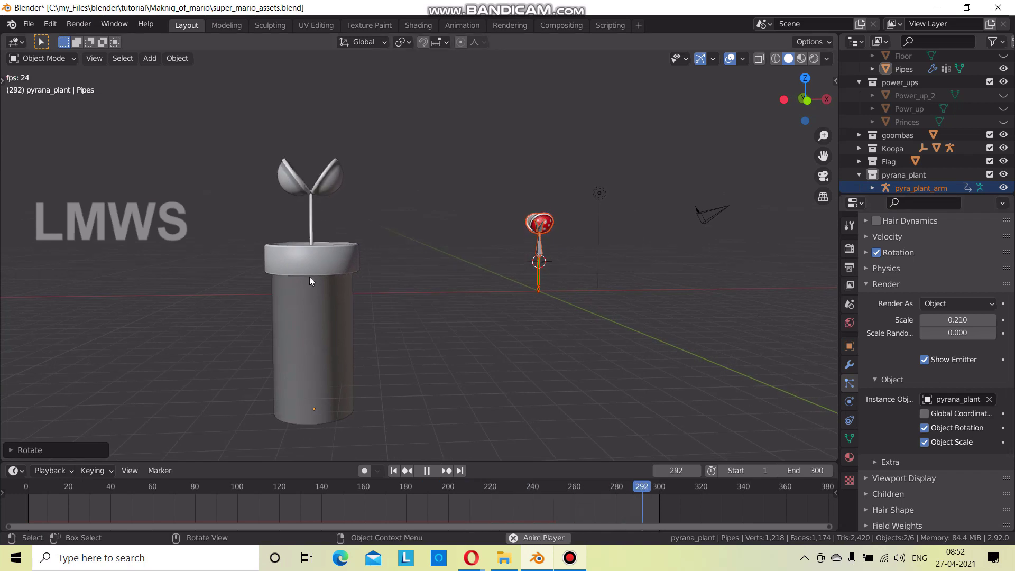
Pause playback near frame 20 and check the keyframe options for Hair Length.
scroll(915, 389, "up", 4)
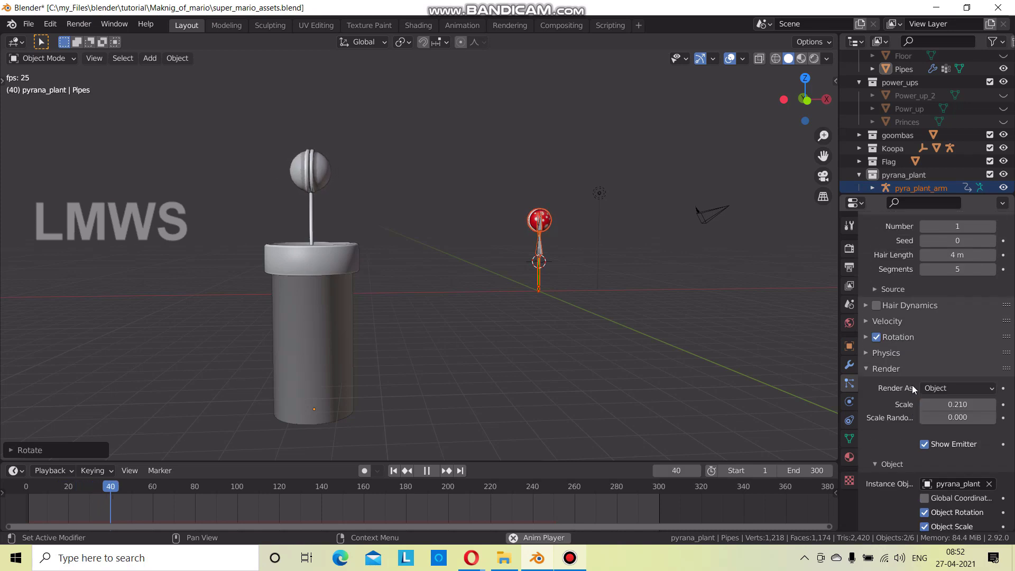
scroll(912, 385, "up", 2)
right_click(952, 299)
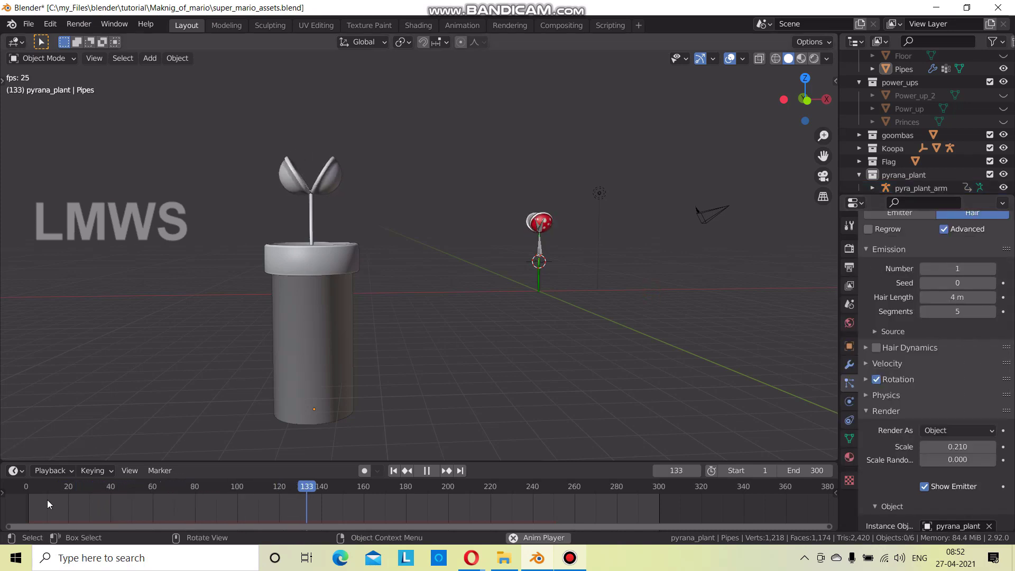
key("space")
mouse_move(28, 493)
left_mouse_down()
mouse_move(89, 497)
mouse_move(80, 501)
left_mouse_up()
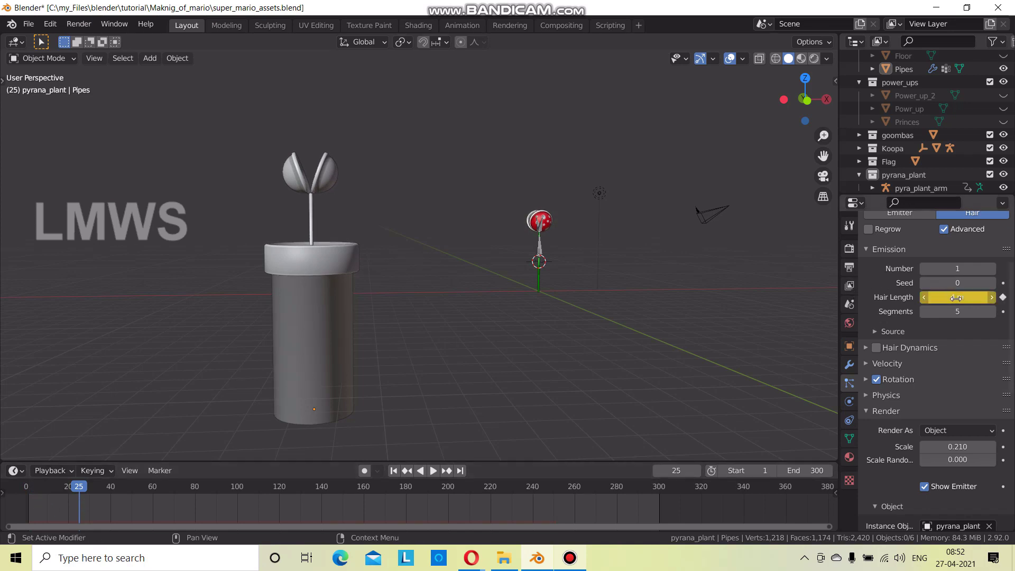
right_click(958, 298)
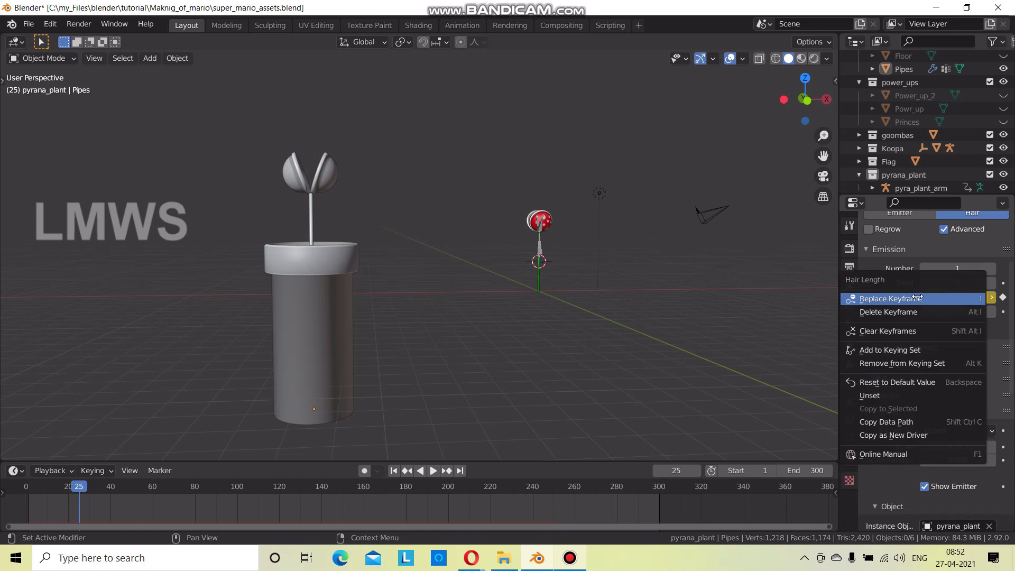
left_click(918, 298)
Clear all Hair Length keyframes and insert a fresh Hair Length keyframe.
right_click(995, 298)
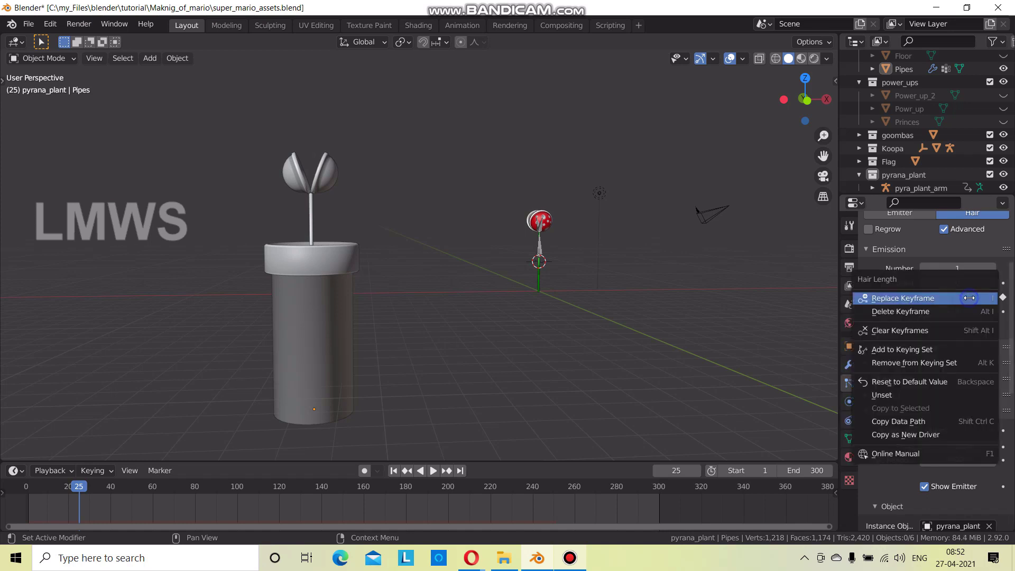
left_click(907, 331)
right_click(959, 297)
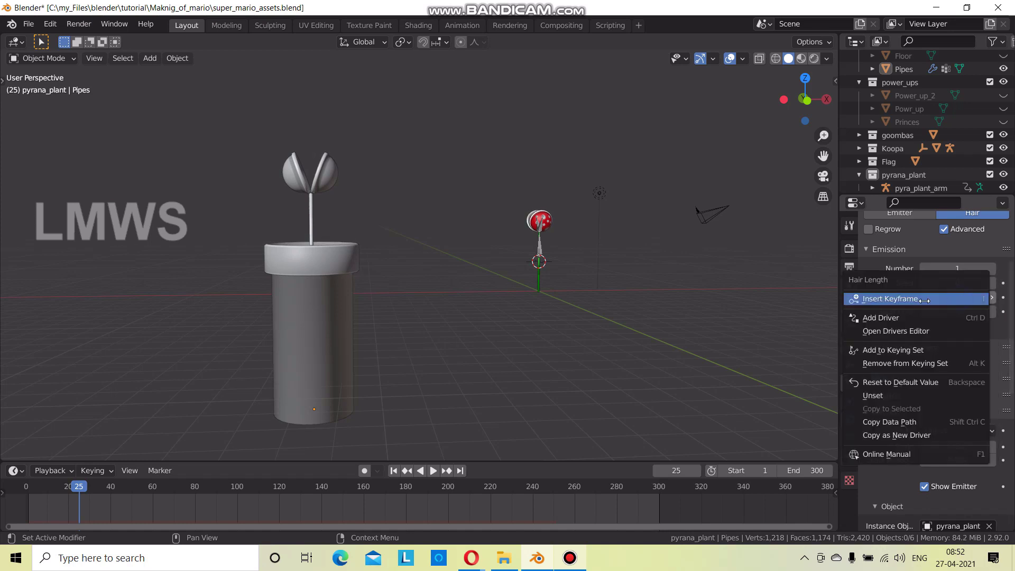
left_click(894, 299)
At frame 1, delete the Hair Length keyframe and shorten Hair Length to 1.9 m.
left_click(27, 490)
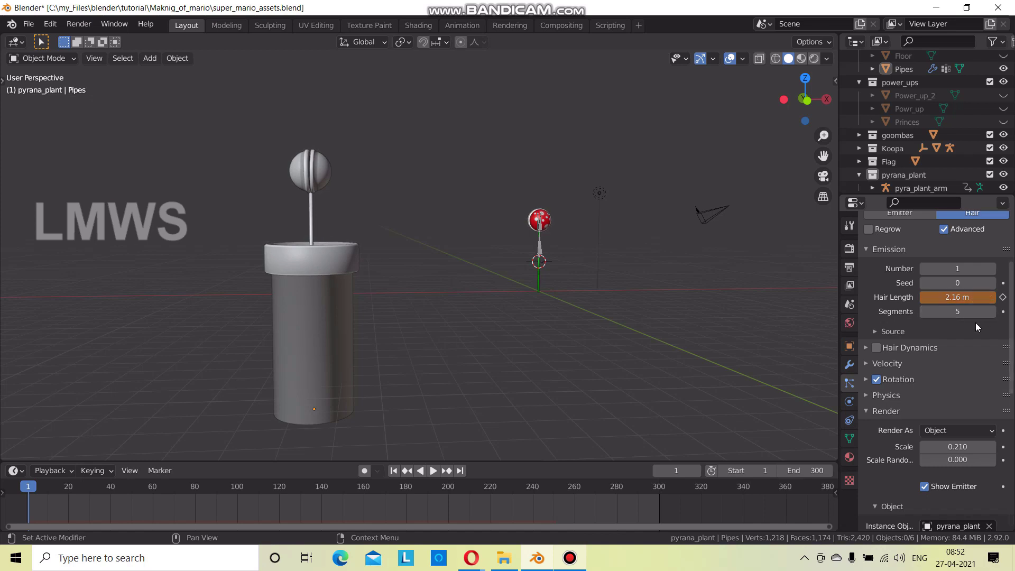
right_click(952, 296)
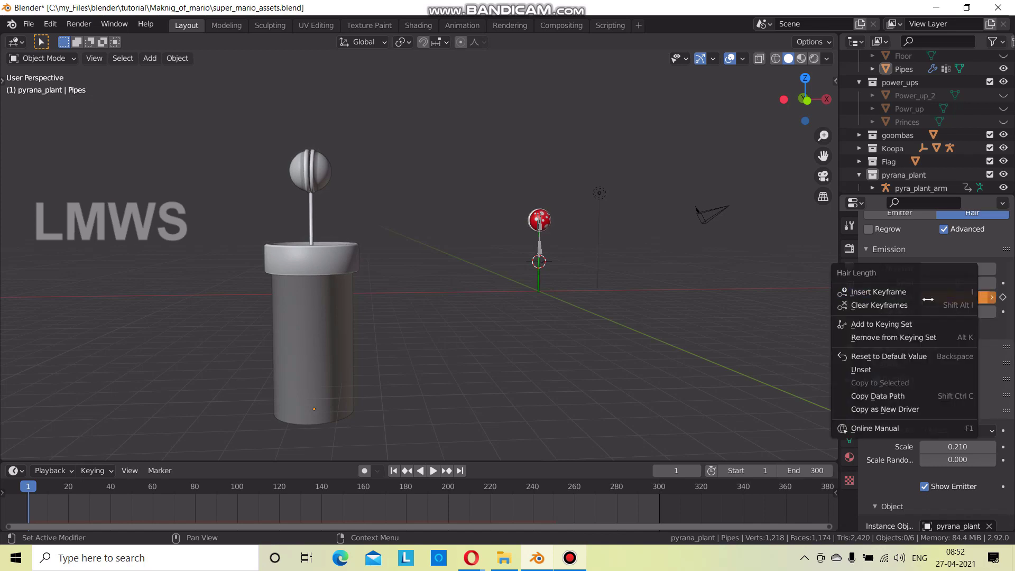
left_click(952, 304)
key("Return")
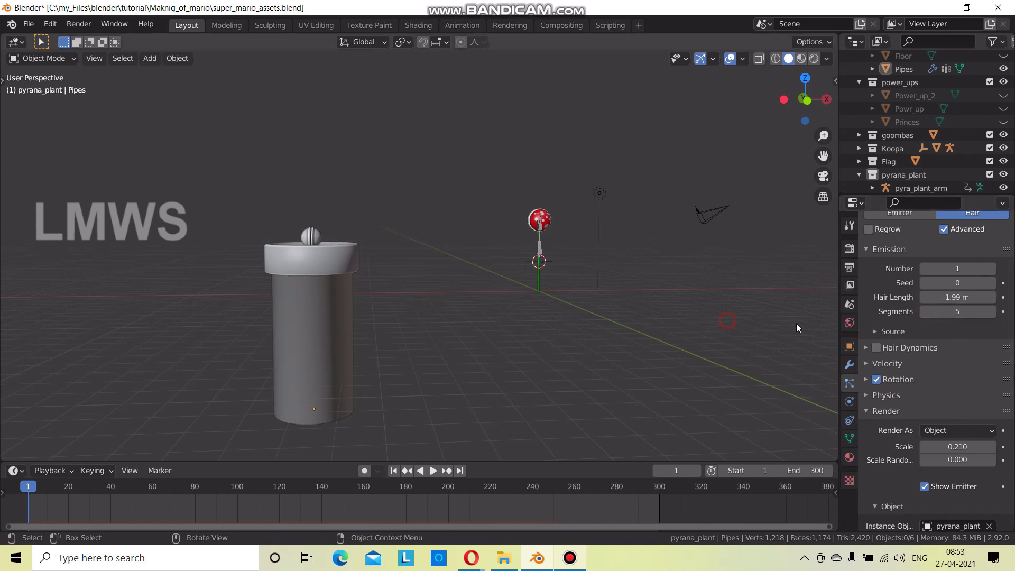
left_click_drag(957, 297, 949, 297)
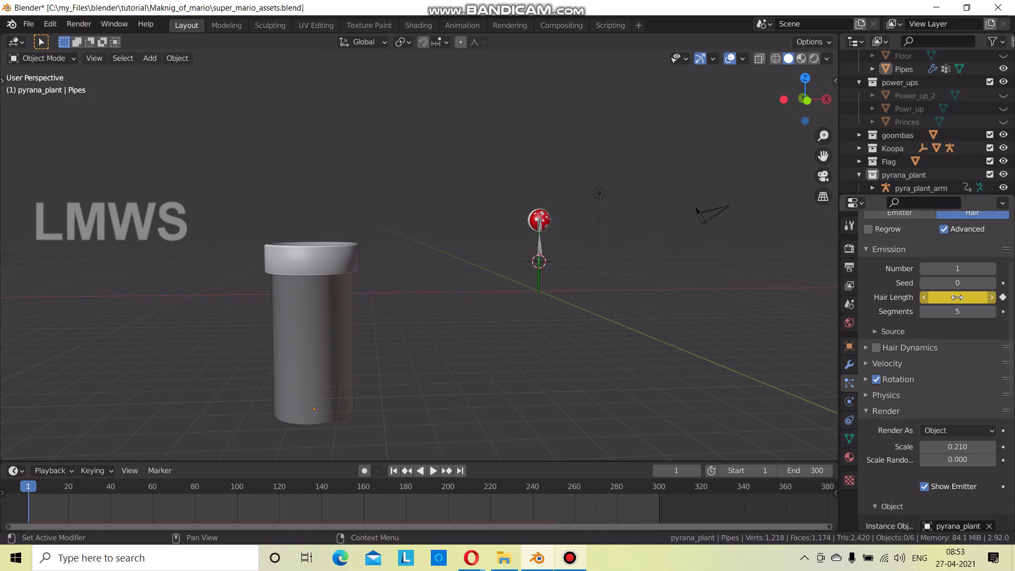
mouse_move(390, 399)
middle_mouse_down()
mouse_move(403, 410)
mouse_move(403, 441)
middle_mouse_up()
At frame 1, clear the Hair Length keyframes and fix Hair Length at 4 m.
key("space")
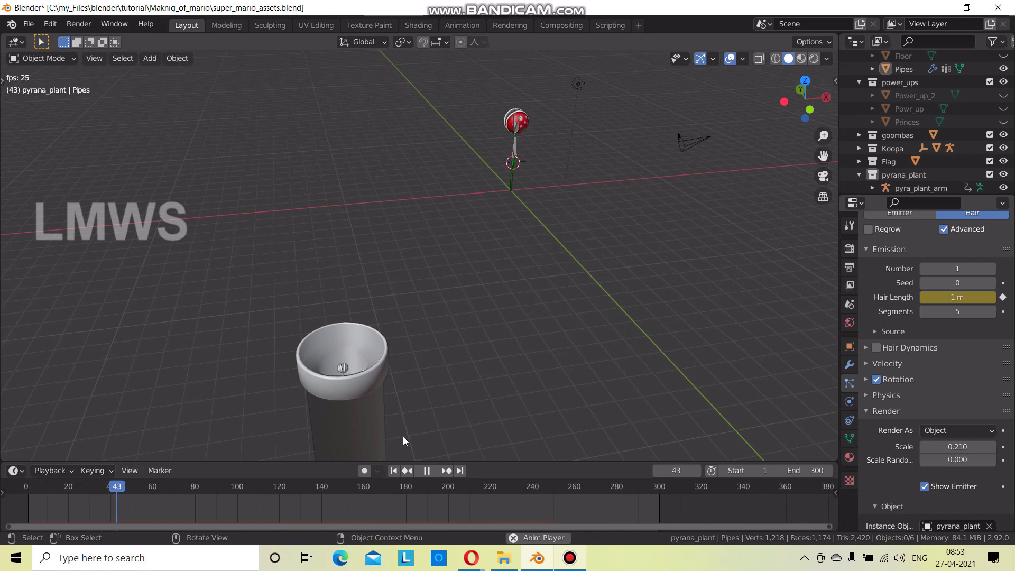
key("space")
left_click(28, 488)
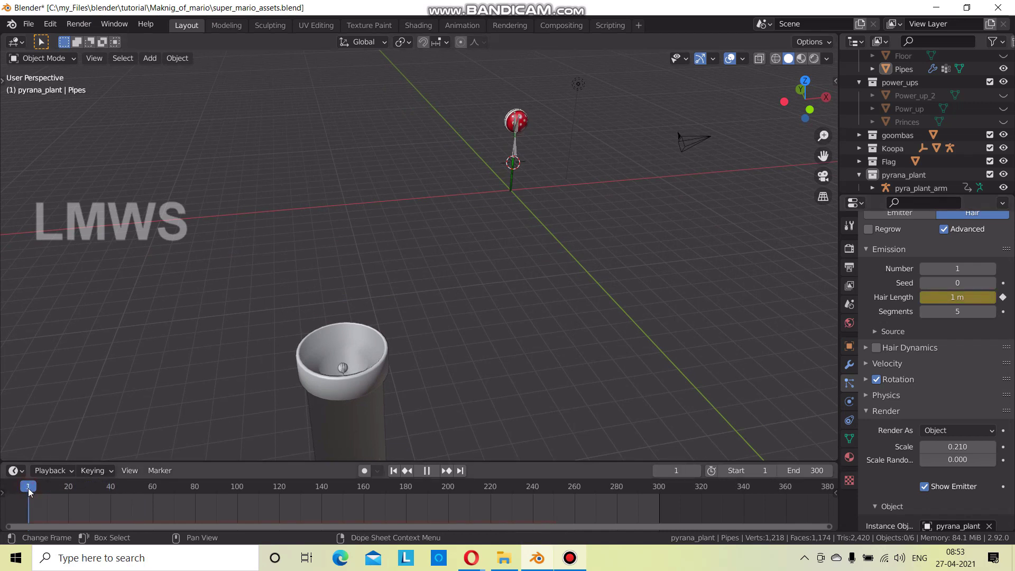
right_click(938, 297)
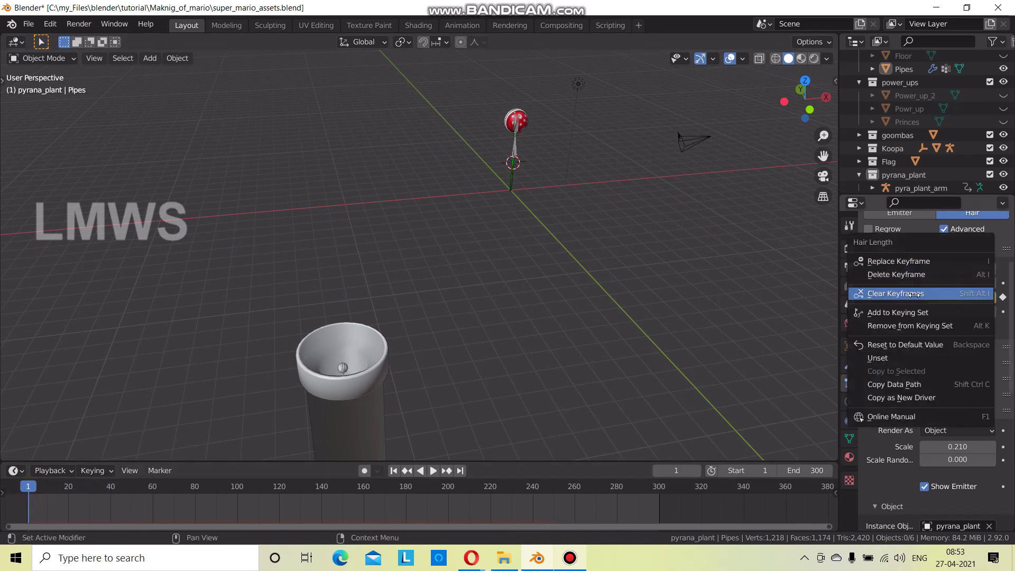
left_click(913, 294)
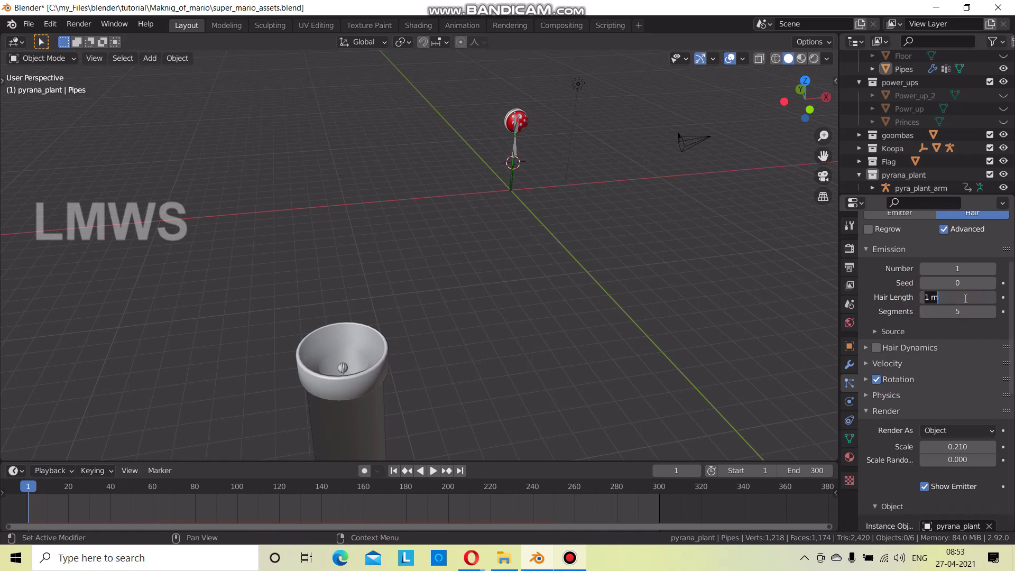
key("Return")
Keyframe the instanced plant's Scale at 0.210 around frame 25.
middle_click_drag(698, 307, 673, 331)
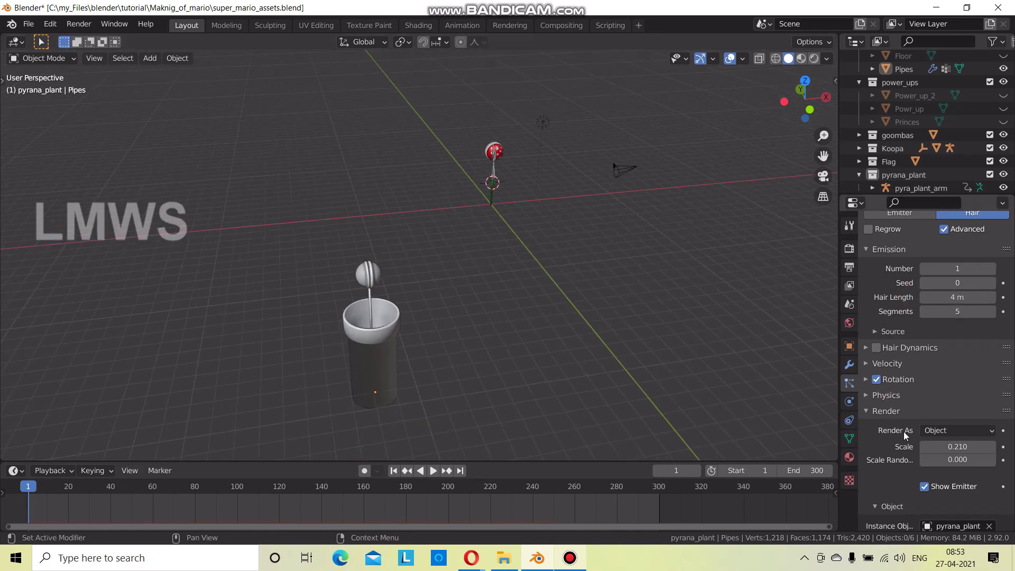
scroll(906, 430, "down", 1)
middle_click_drag(594, 448, 479, 412)
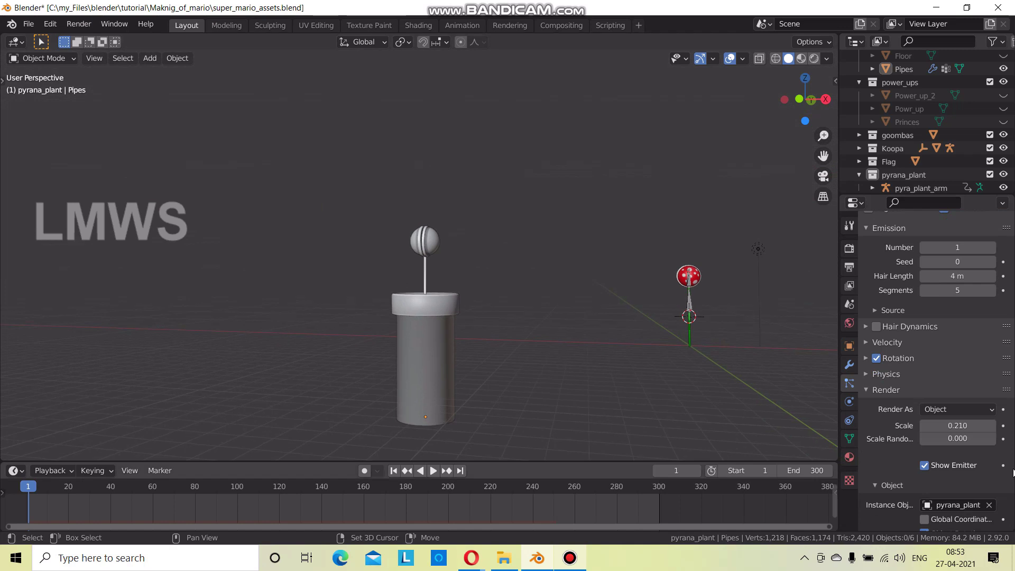
middle_click_drag(540, 385, 812, 421)
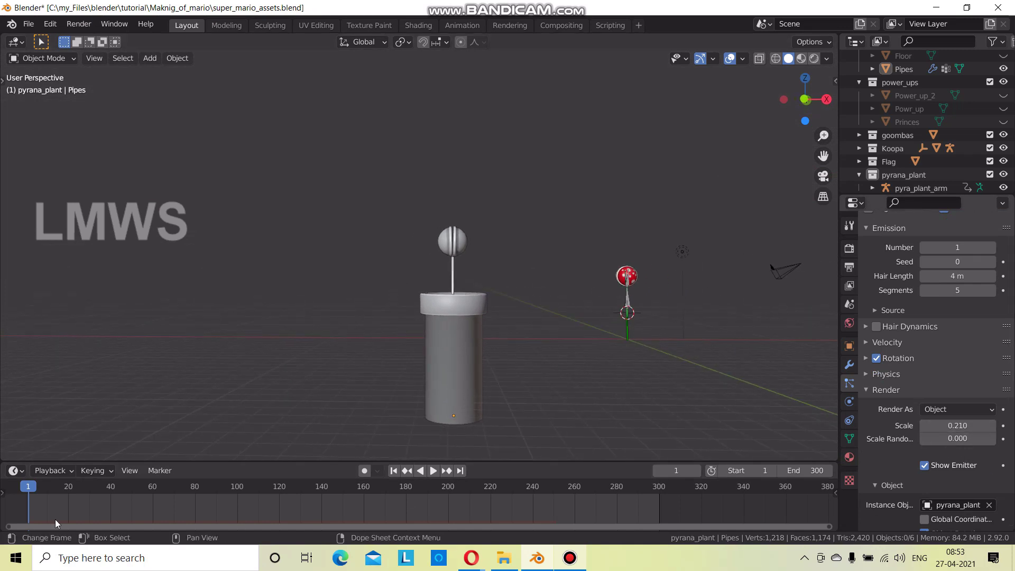
left_click(90, 490)
key("space")
left_click_drag(85, 492, 81, 494)
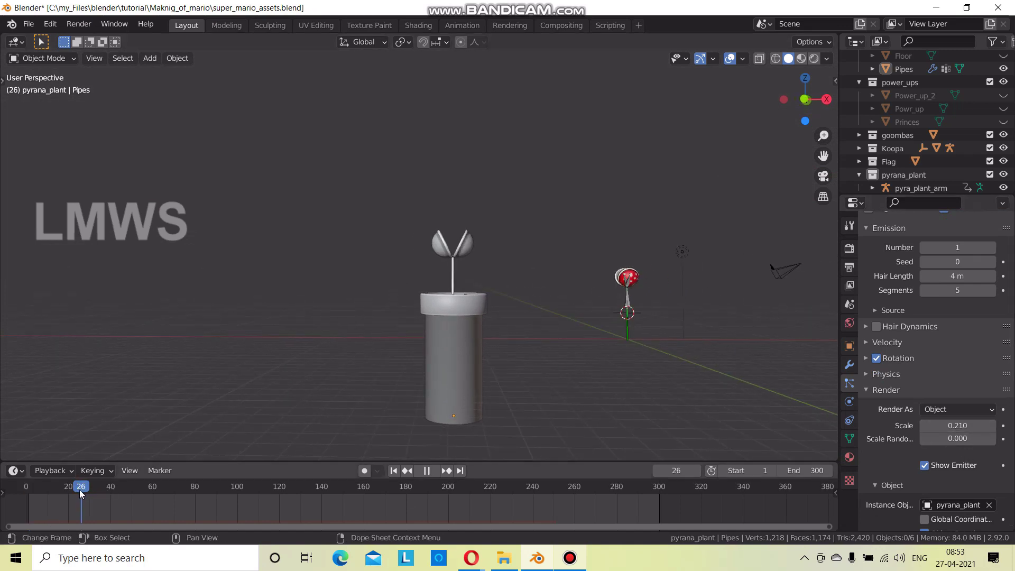
right_click(906, 425)
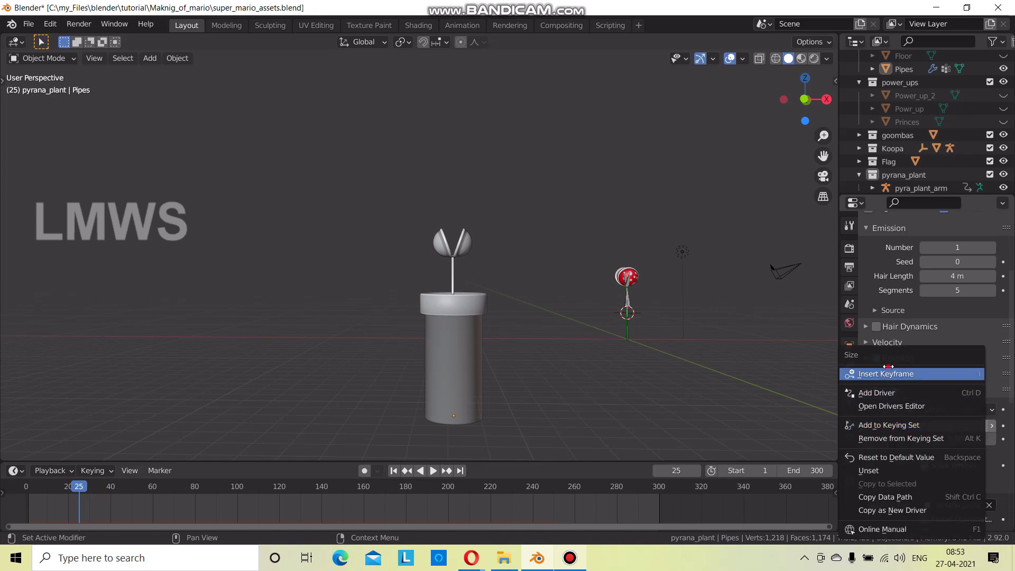
left_click(906, 367)
Keyframe the plant's Scale at 0.050 on frame 0 and play to watch it grow.
left_click(28, 493)
key("space")
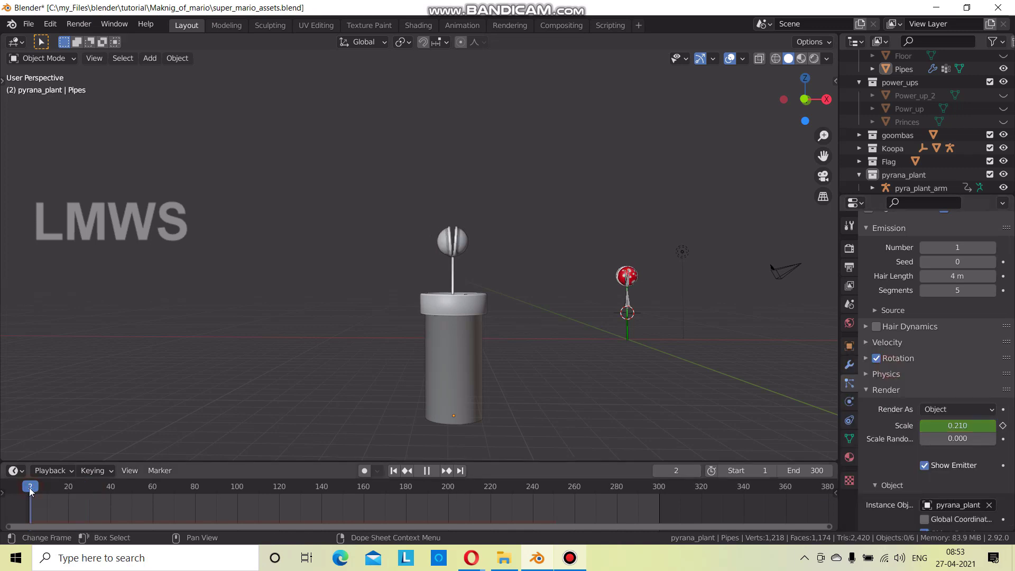
key("space")
left_click_drag(958, 425, 936, 426)
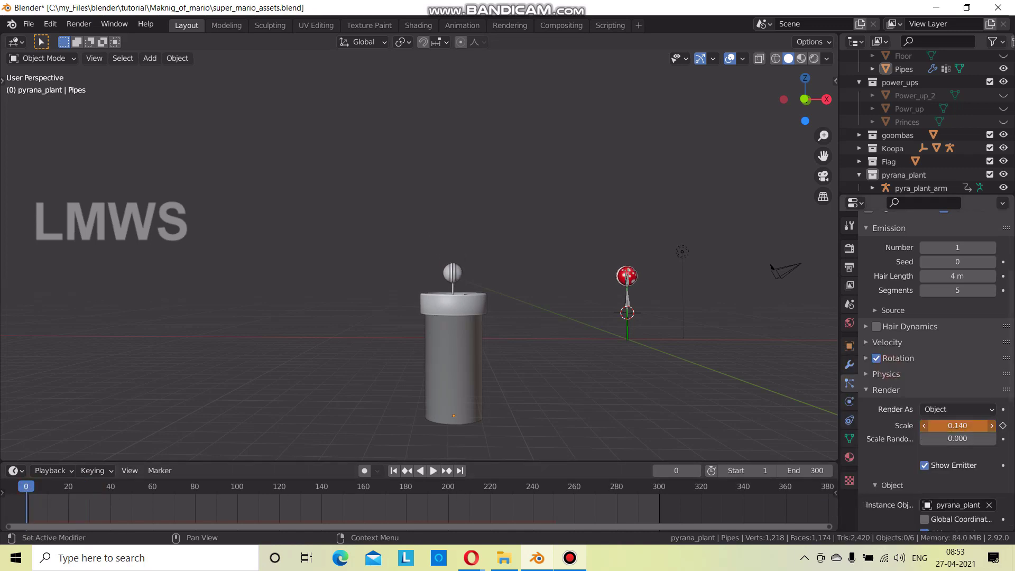
left_click(955, 426)
type("0.050")
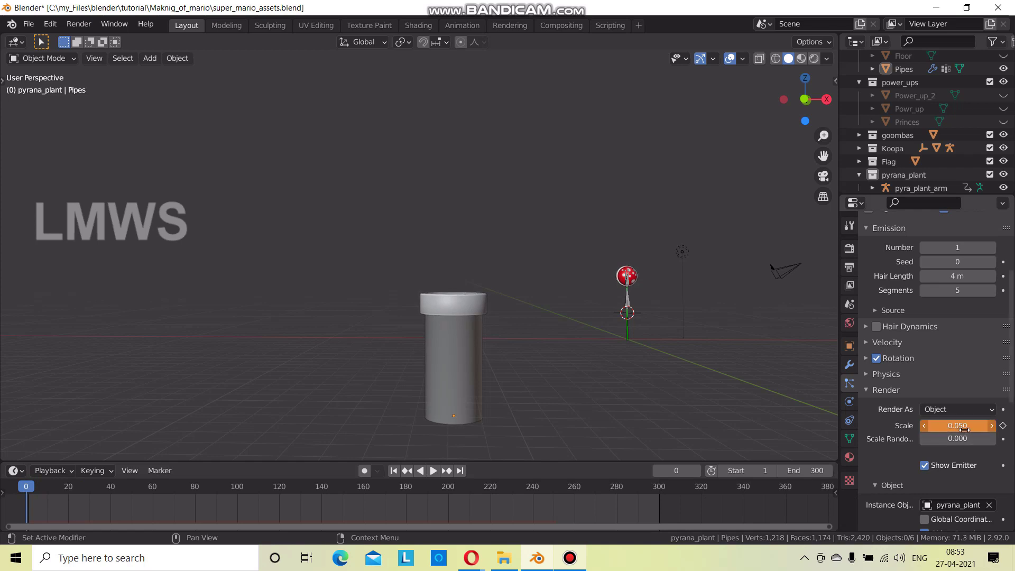
right_click(964, 429)
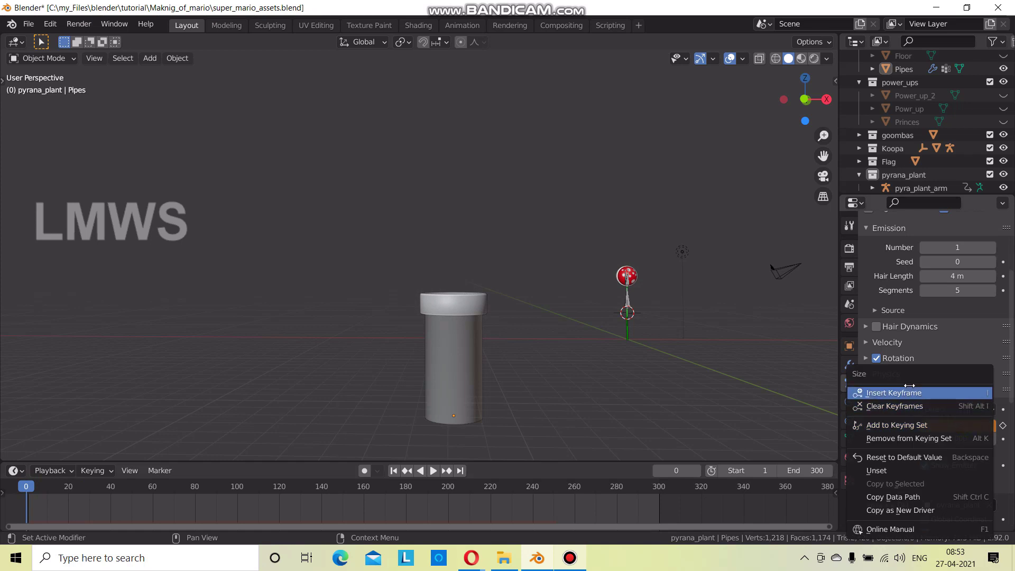
left_click(889, 390)
key("space")
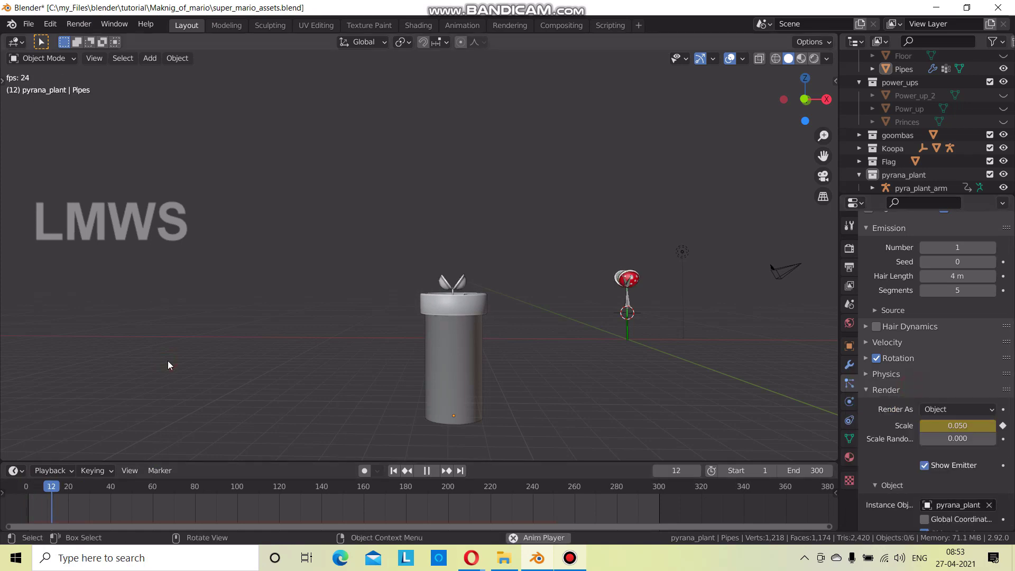
key("space")
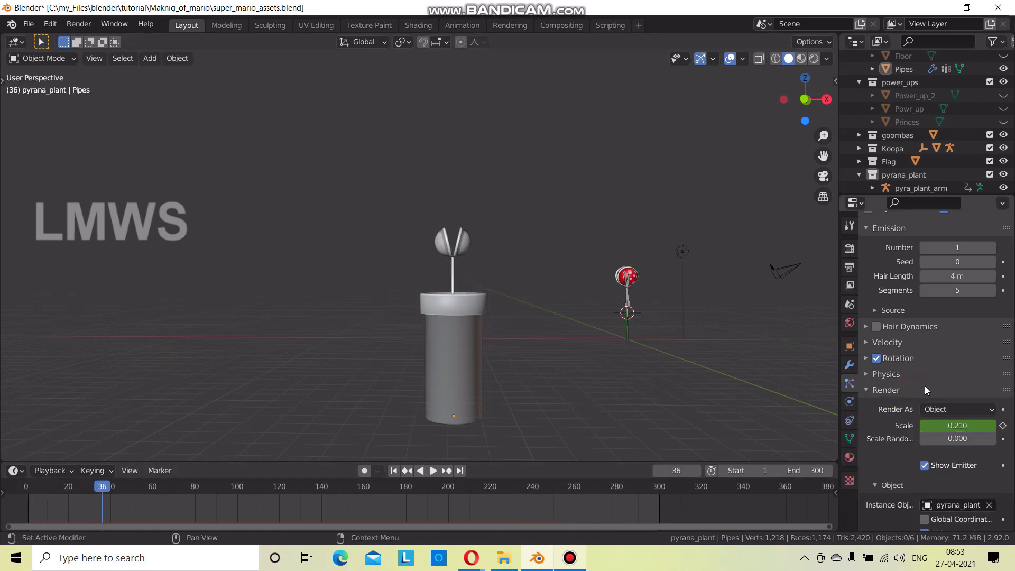
With Pipes selected, move the 0.210 Scale keyframe to frame 50 in the timeline.
left_click(474, 333)
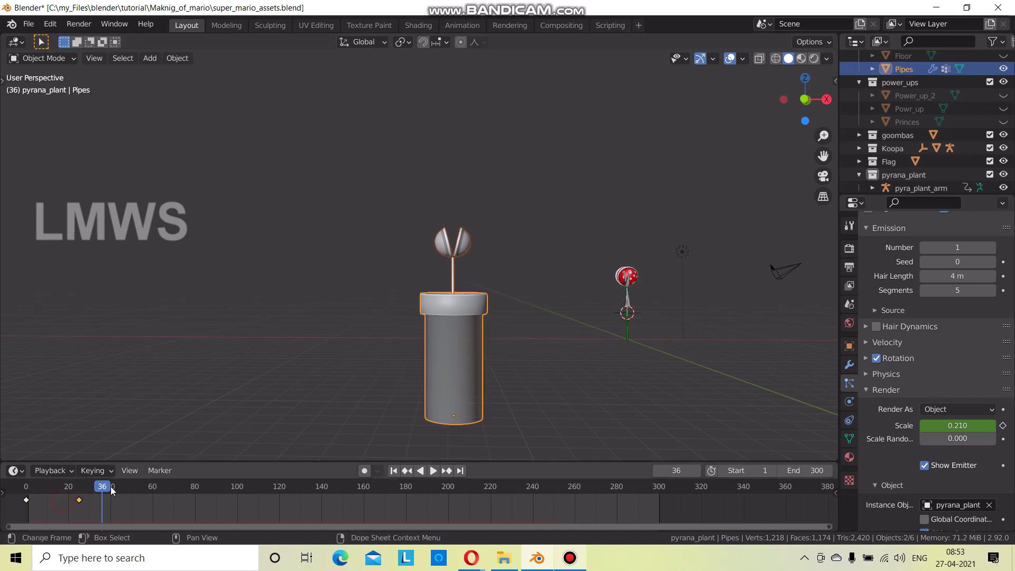
scroll(112, 491, "up", 3)
middle_click_drag(264, 510, 186, 517)
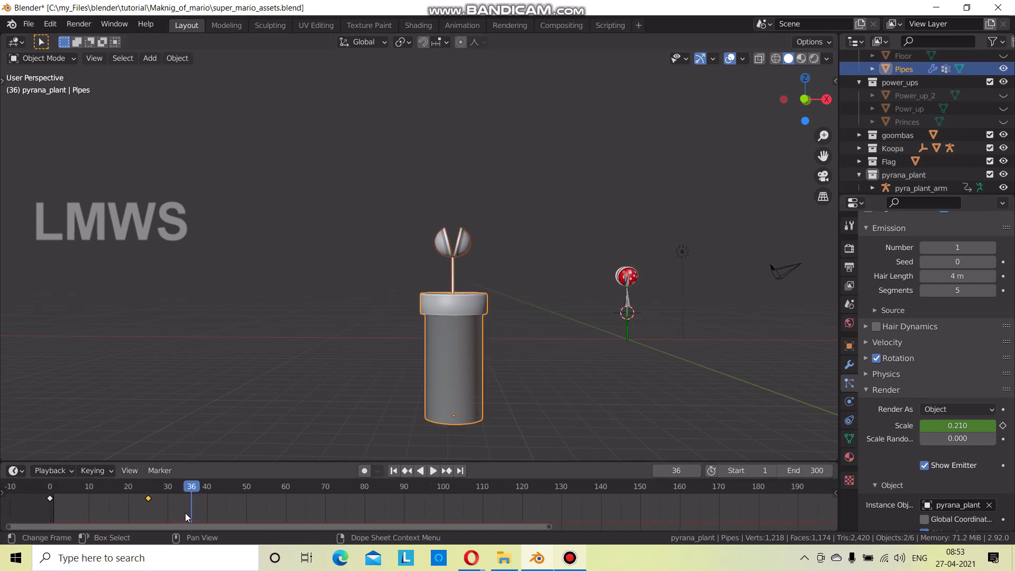
key("g")
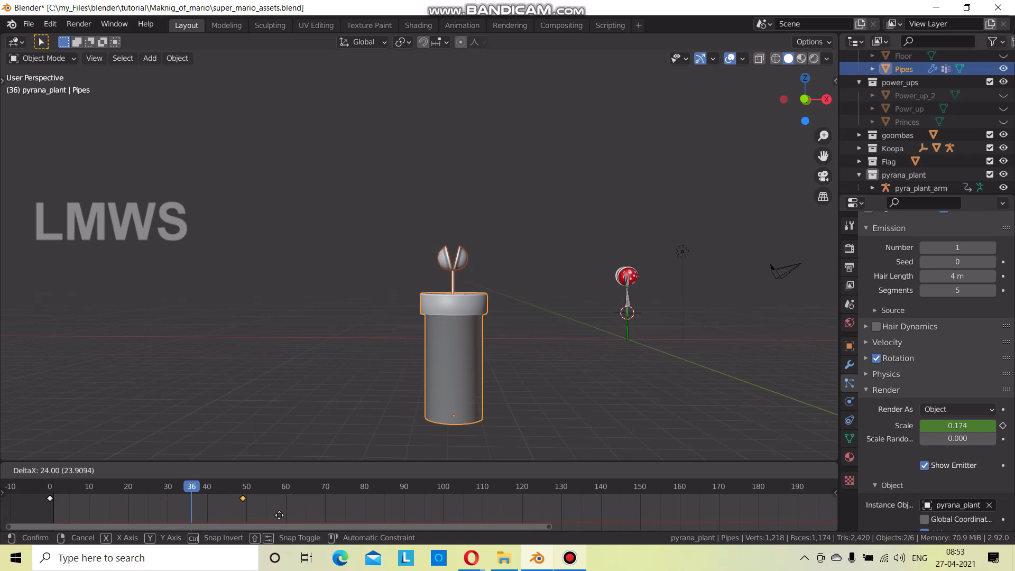
left_click(84, 494)
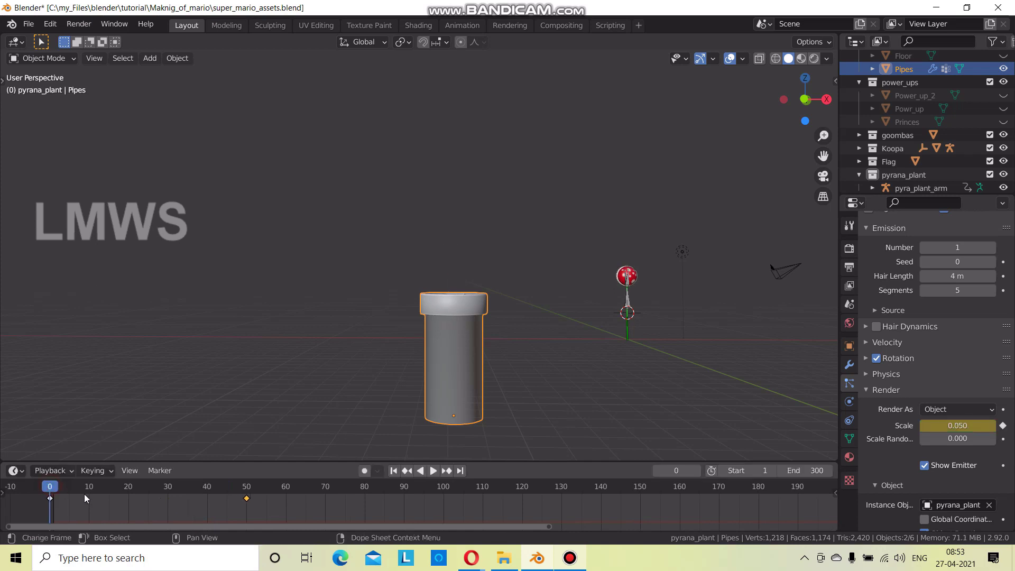
key("space")
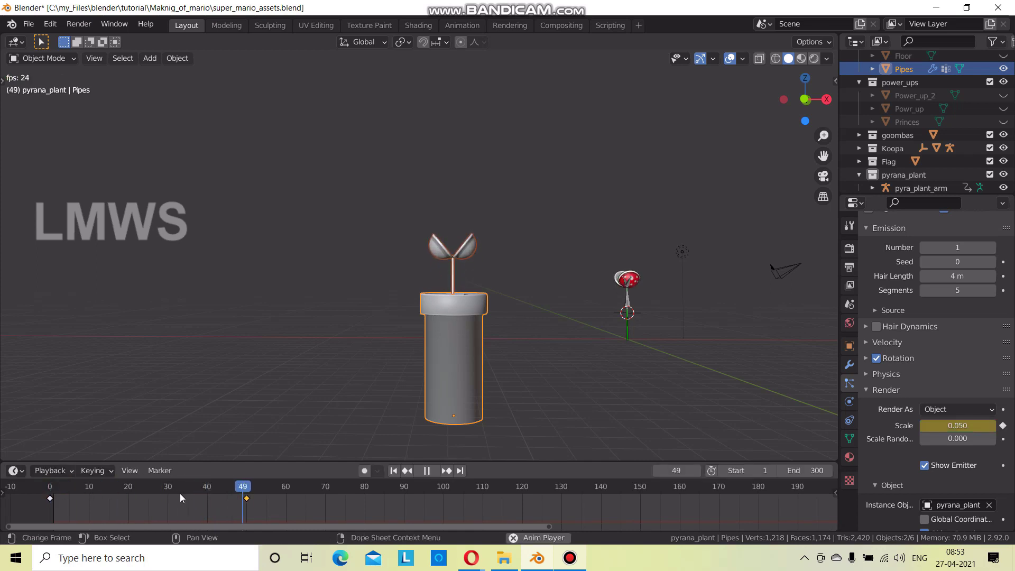
scroll(296, 500, "down", 1)
middle_click_drag(310, 494, 210, 504)
key("space")
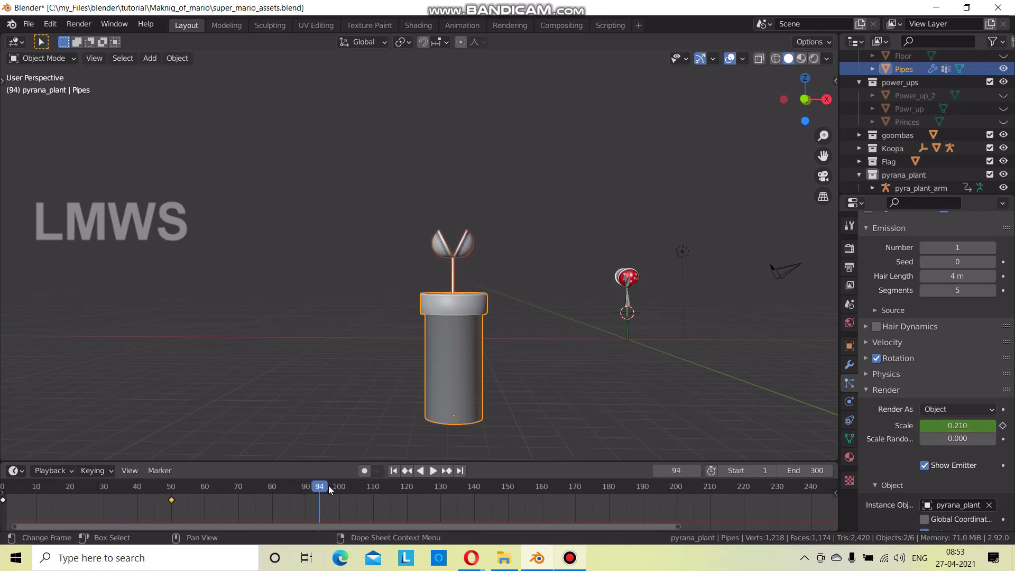
left_click_drag(337, 488, 507, 487)
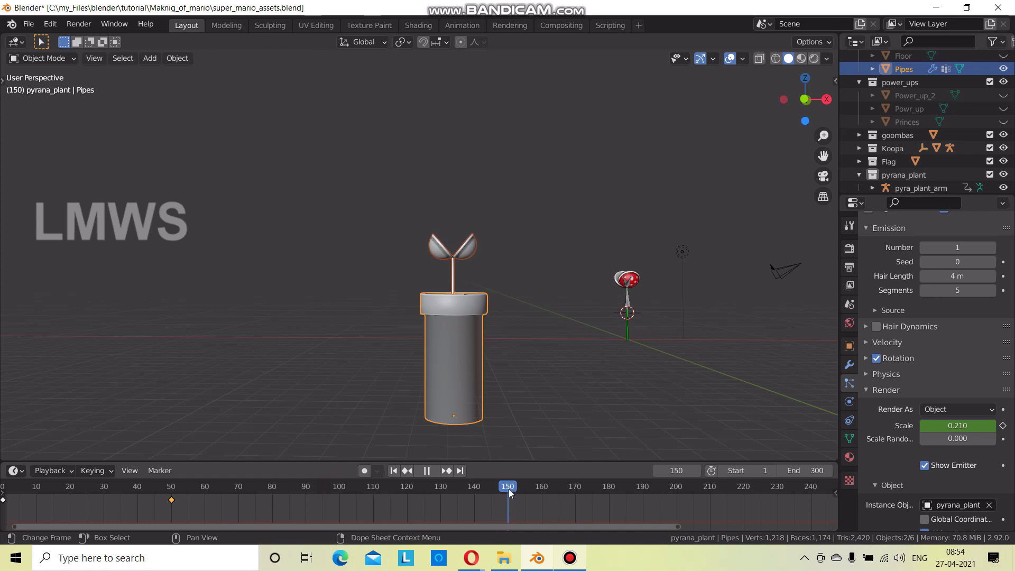
Duplicate the full-size 0.210 Scale keyframe to frame 150.
key("shift+d")
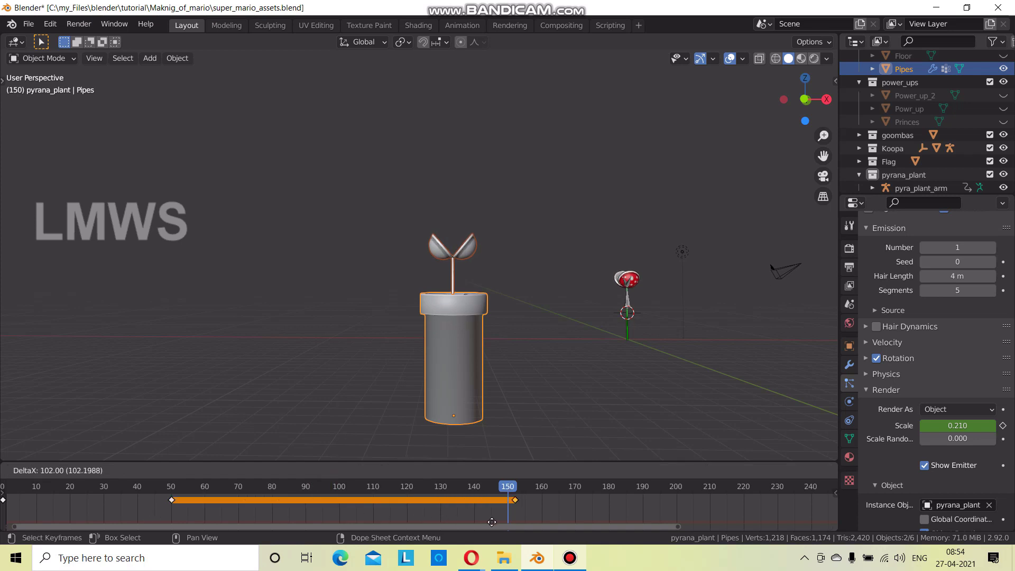
left_click(487, 522)
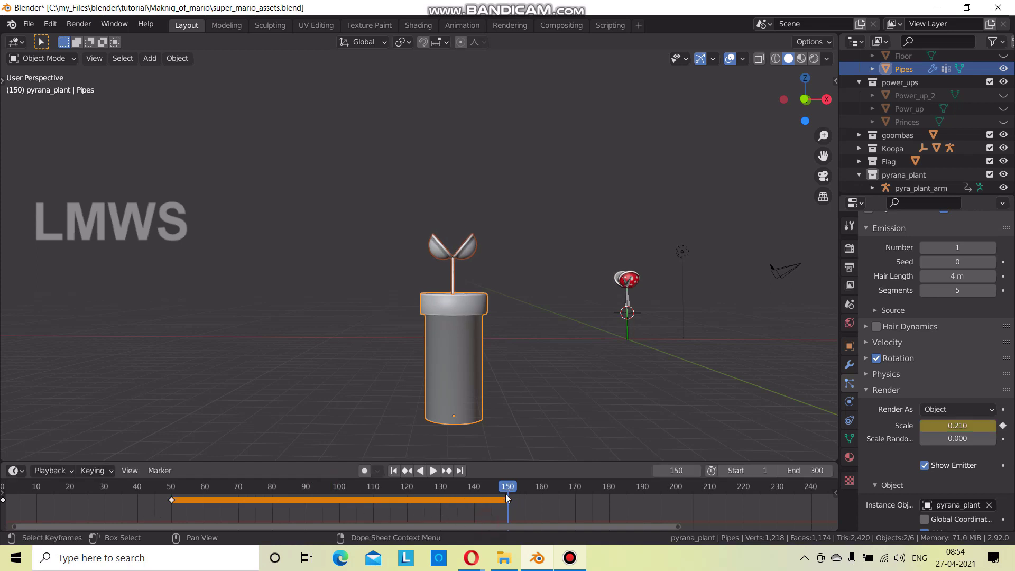
right_click(971, 426)
left_click(898, 373)
Keyframe Scale back to 0.050 at frame 200 so the plant shrinks into the pipe.
scroll(401, 494, "down", 2)
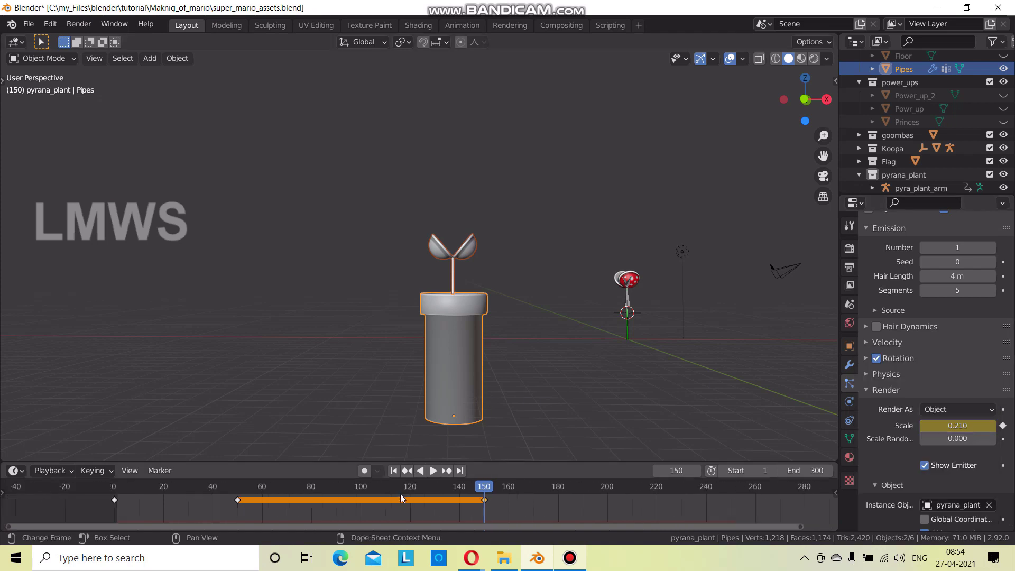
scroll(401, 494, "down", 2)
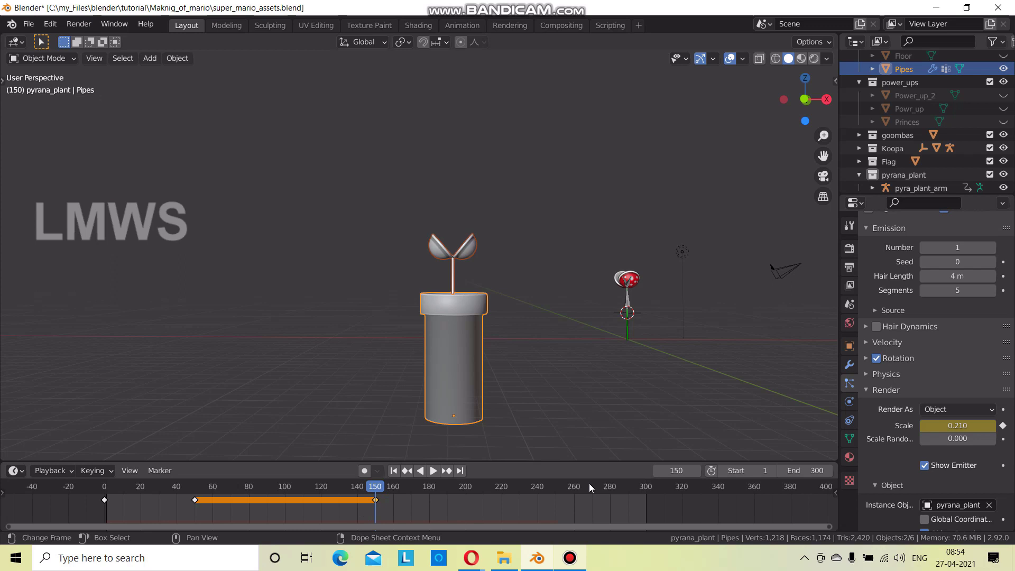
left_click(466, 487)
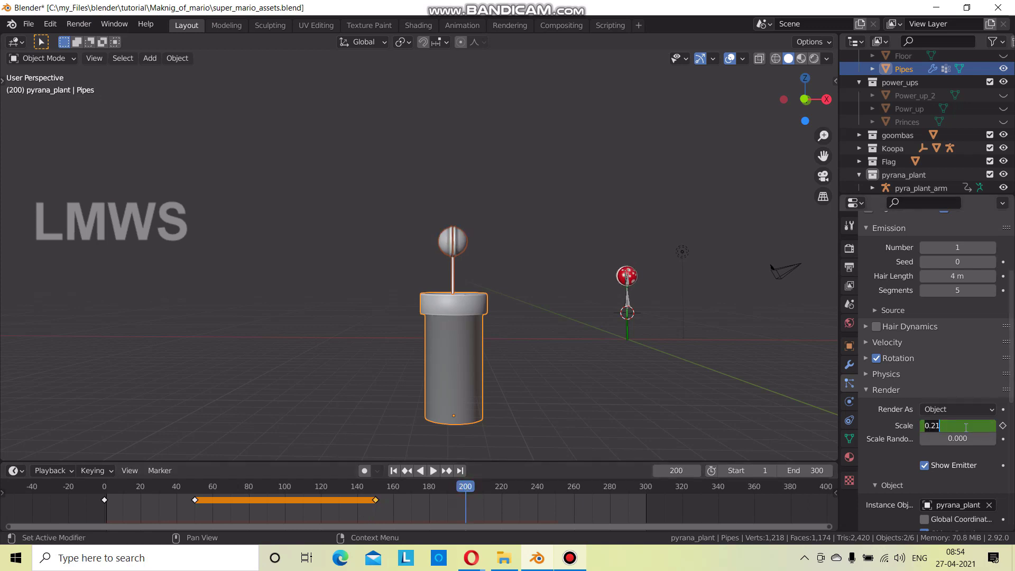
type("5")
key("Return")
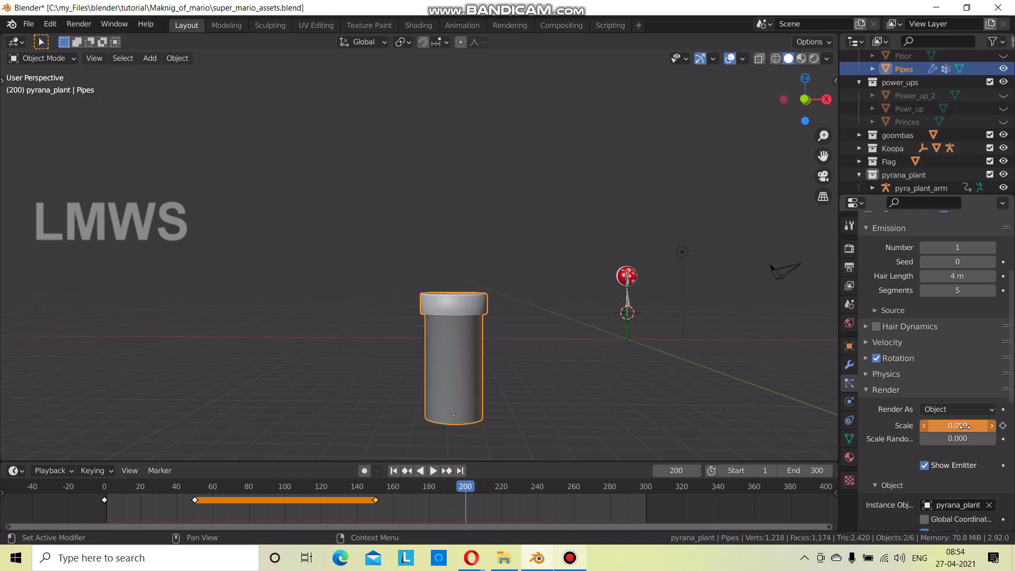
left_click(97, 490)
key("space")
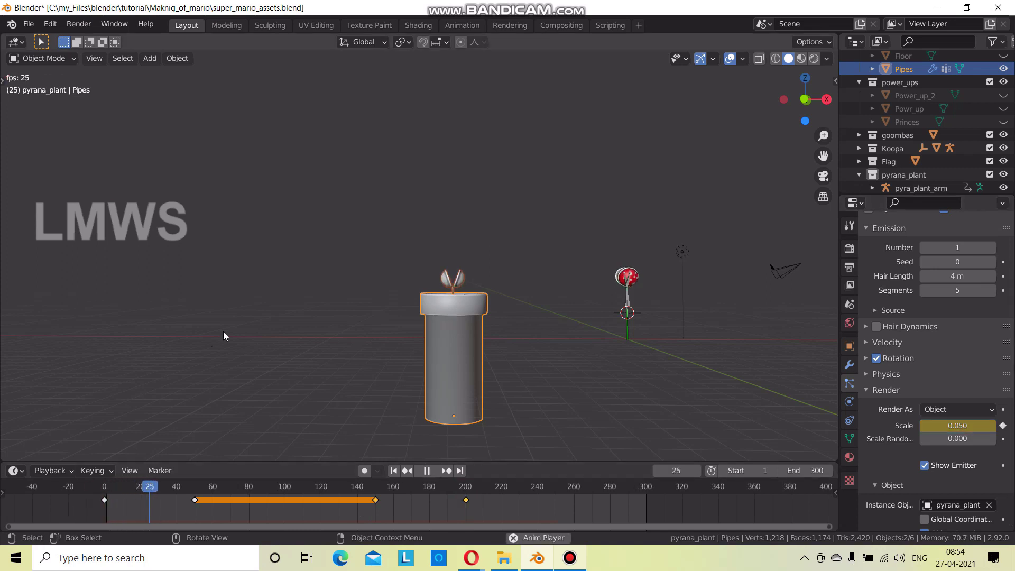
left_click(238, 278)
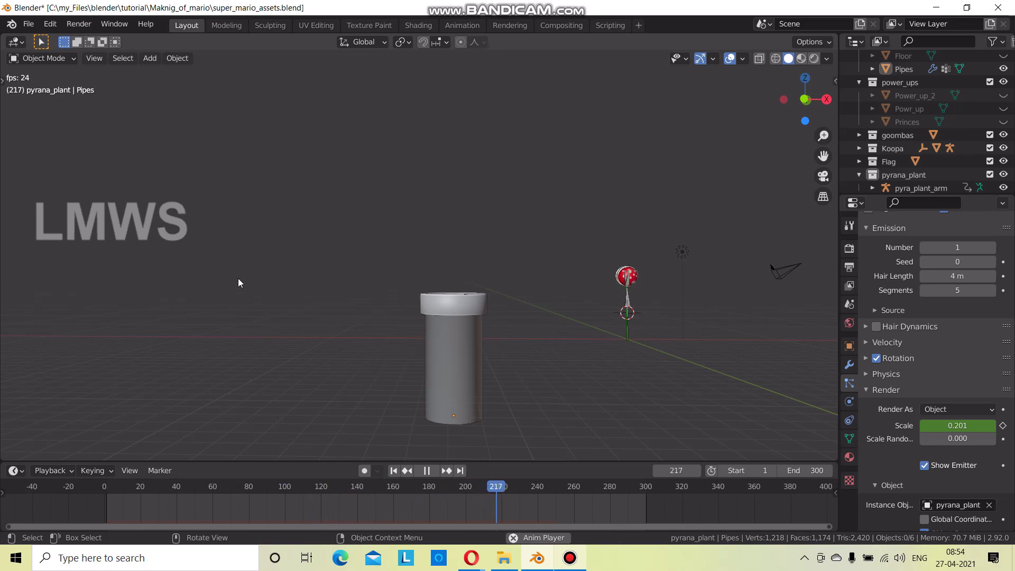
key("space")
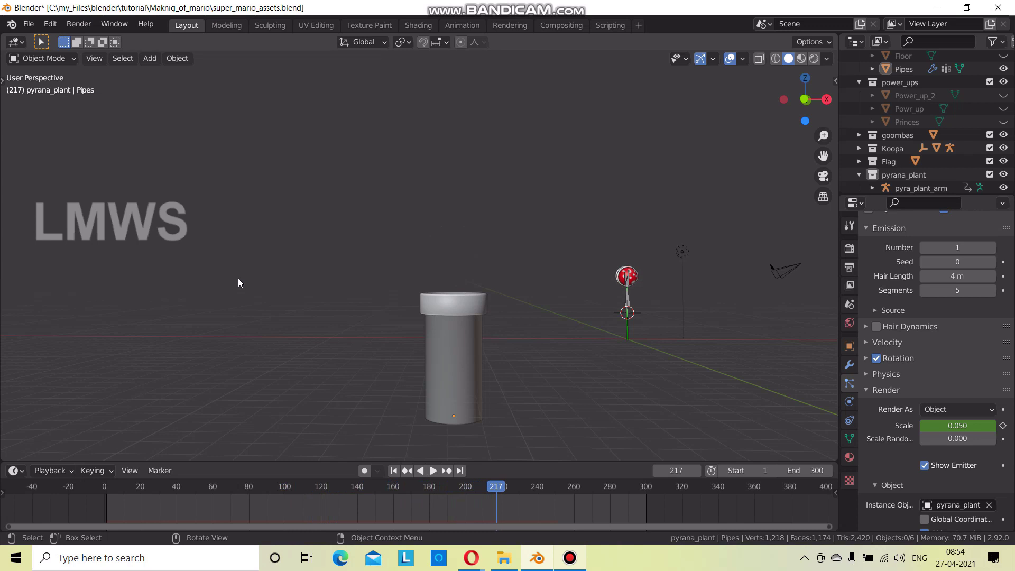
Play the animation from the start while orbiting around the pipe.
middle_click_drag(526, 408, 623, 7)
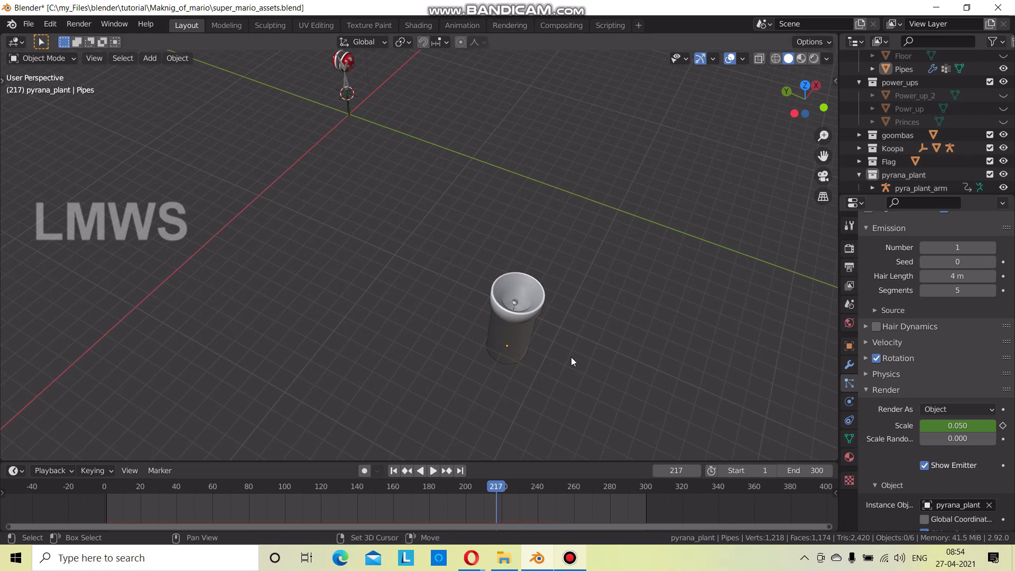
middle_click_drag(571, 357, 429, 309)
scroll(392, 294, "up", 3)
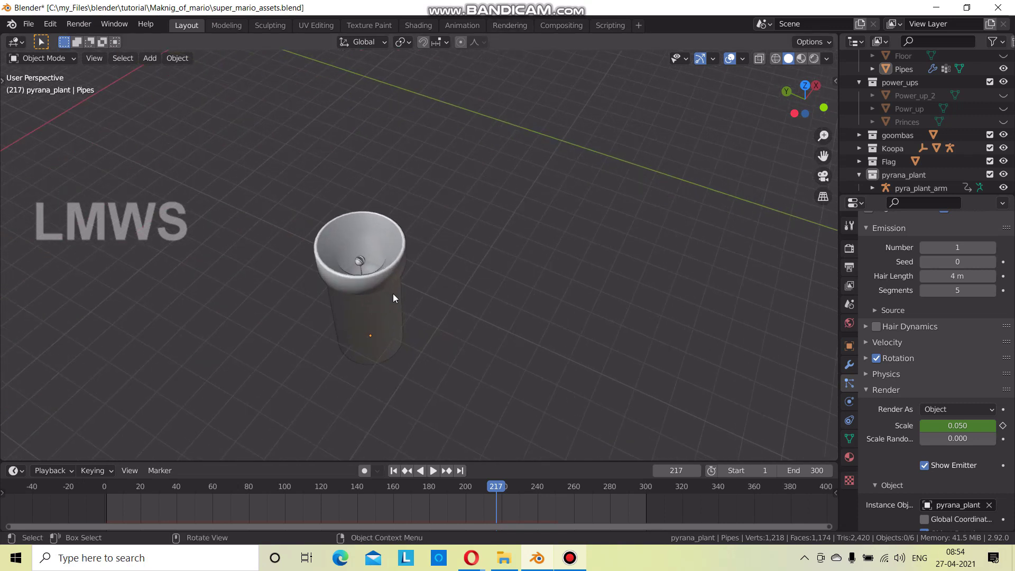
left_click(393, 471)
key("space")
scroll(411, 319, "down", 3)
mouse_move(427, 402)
middle_mouse_down()
mouse_move(331, 332)
mouse_move(341, 309)
middle_mouse_up()
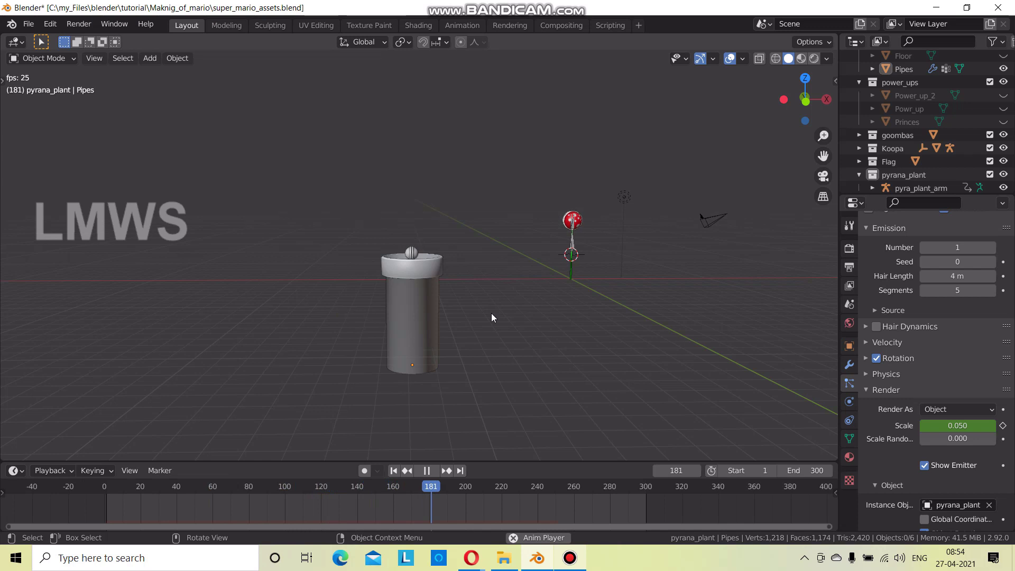
Switch the particle Emit From setting to Vertices and look into the pipe.
left_click(894, 310)
left_click(950, 331)
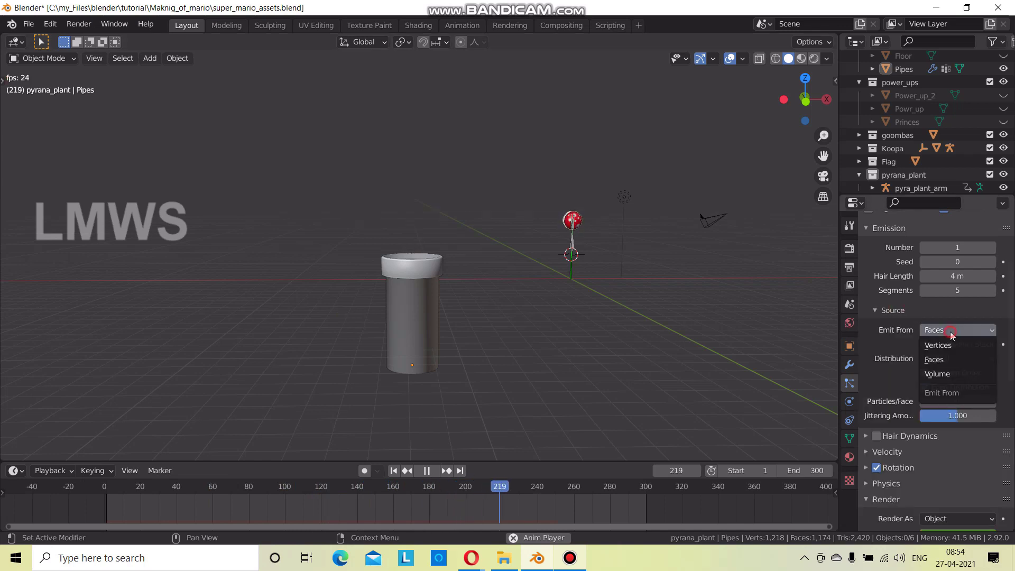
left_click(947, 345)
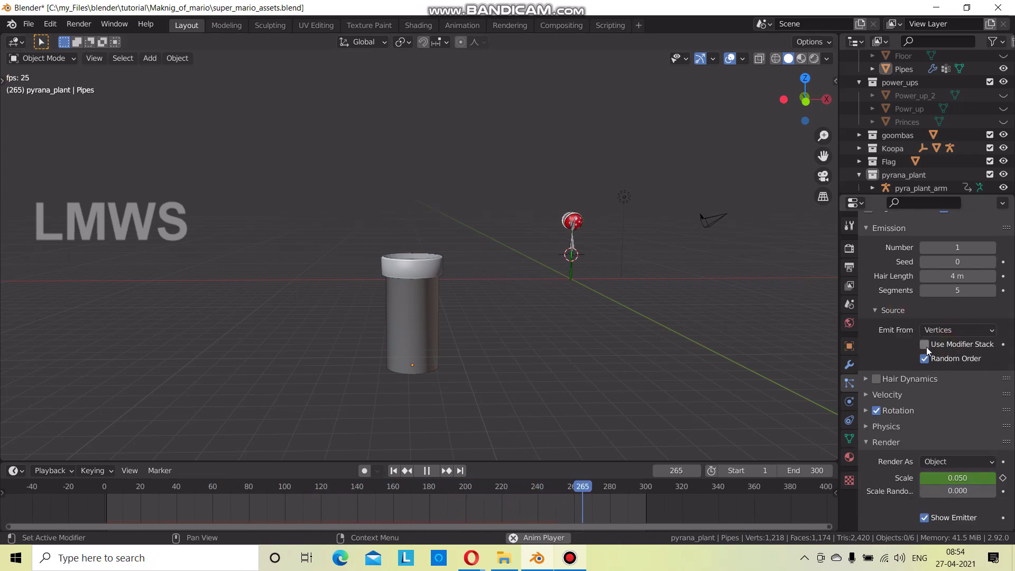
scroll(458, 347, "up", 2)
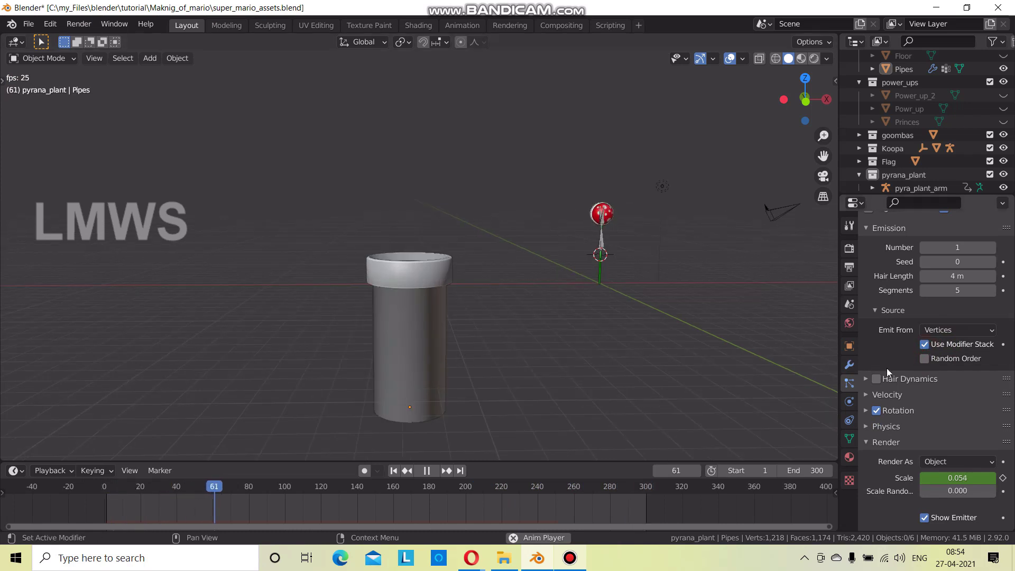
middle_click_drag(439, 367, 433, 445)
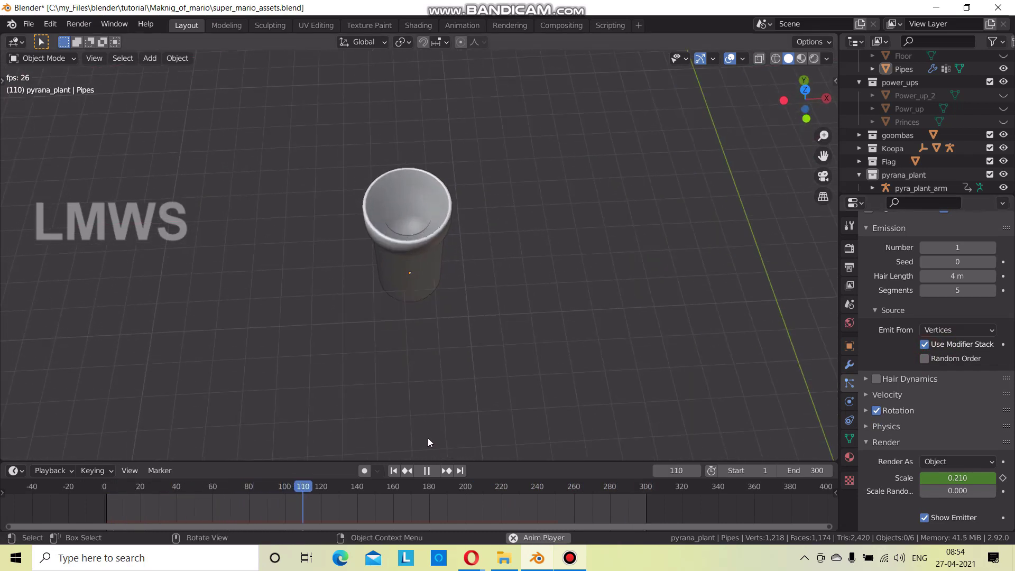
scroll(912, 395, "down", 3)
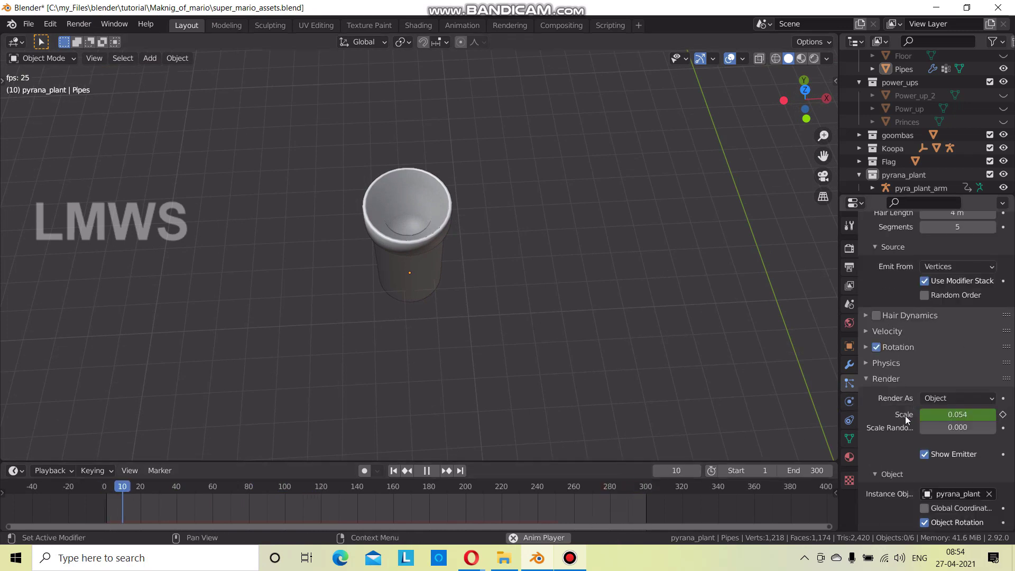
scroll(905, 415, "down", 5)
scroll(900, 424, "down", 3)
scroll(908, 466, "up", 3)
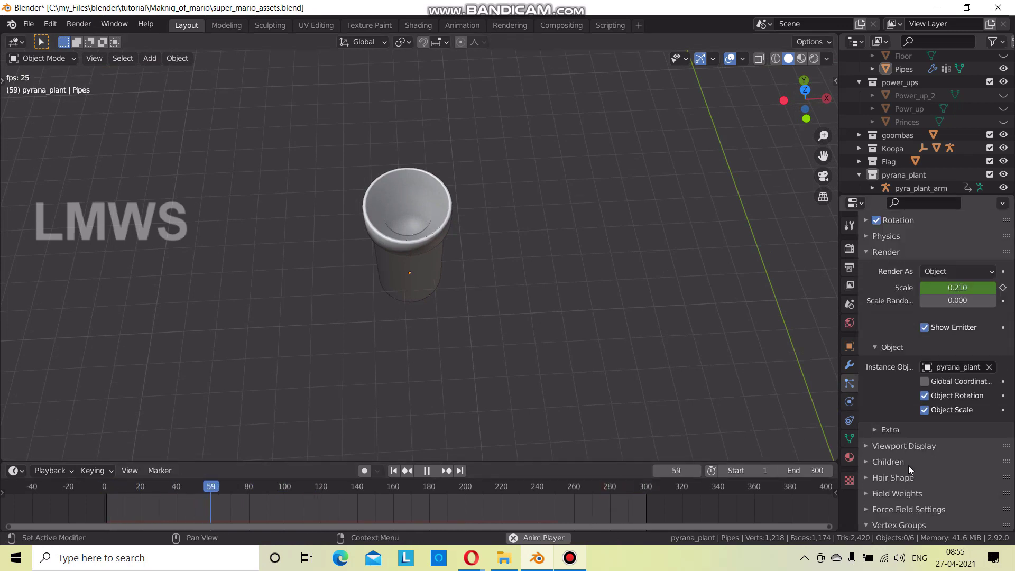
scroll(909, 465, "up", 7)
Turn off Use Modifier Stack and set Emit From back to Faces.
left_click(924, 302)
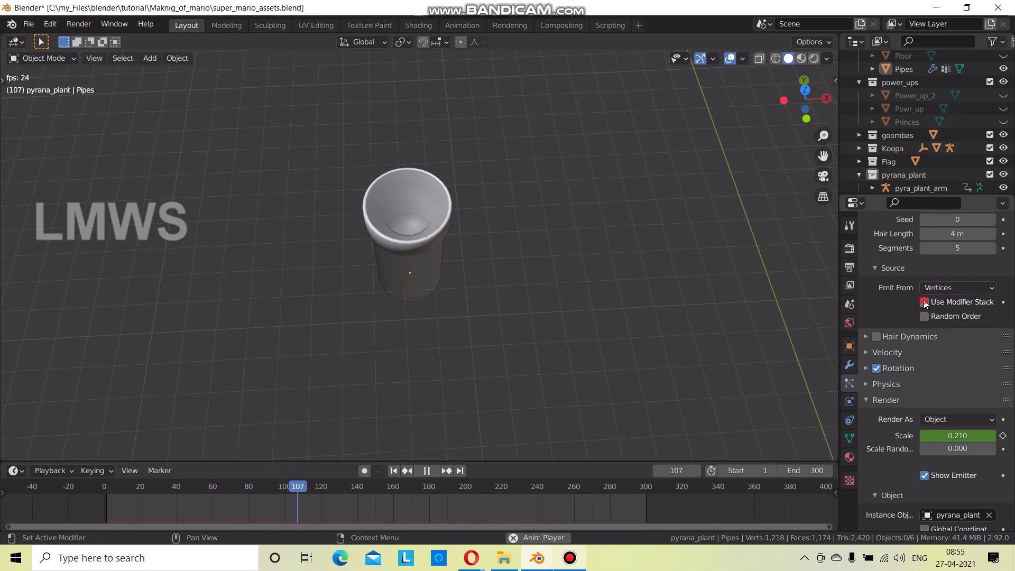
left_click(944, 287)
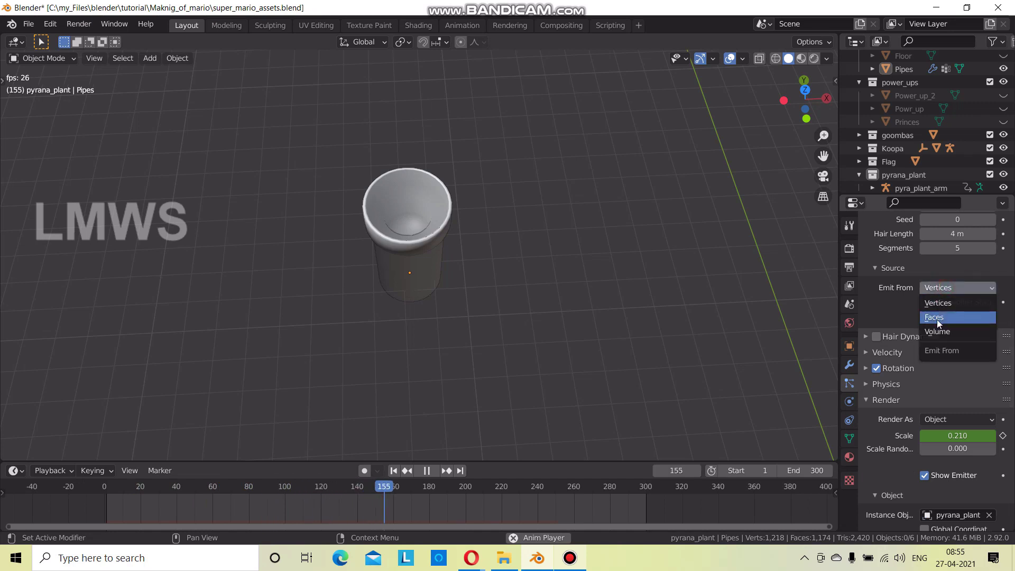
left_click(937, 320)
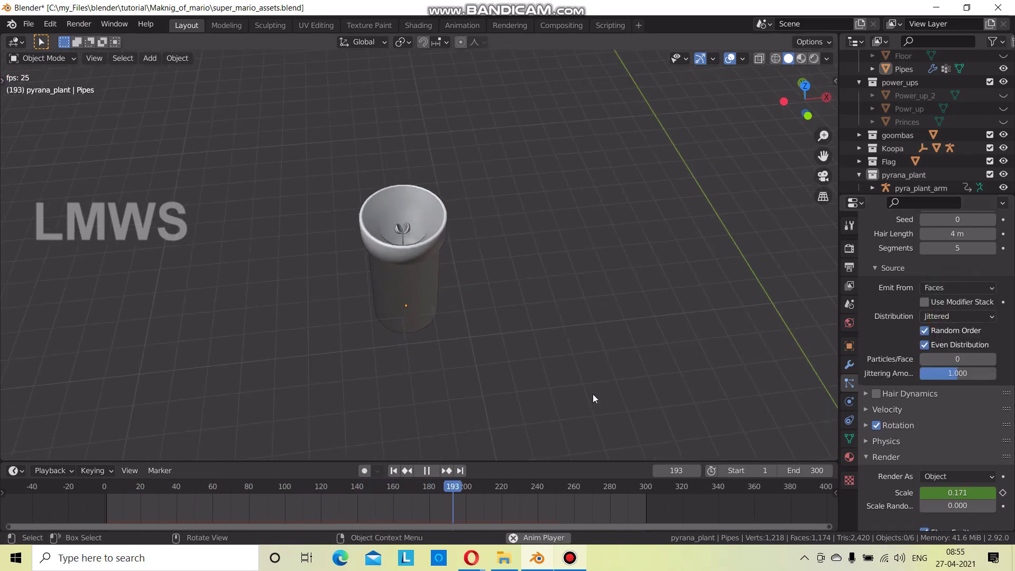
scroll(915, 408, "up", 4)
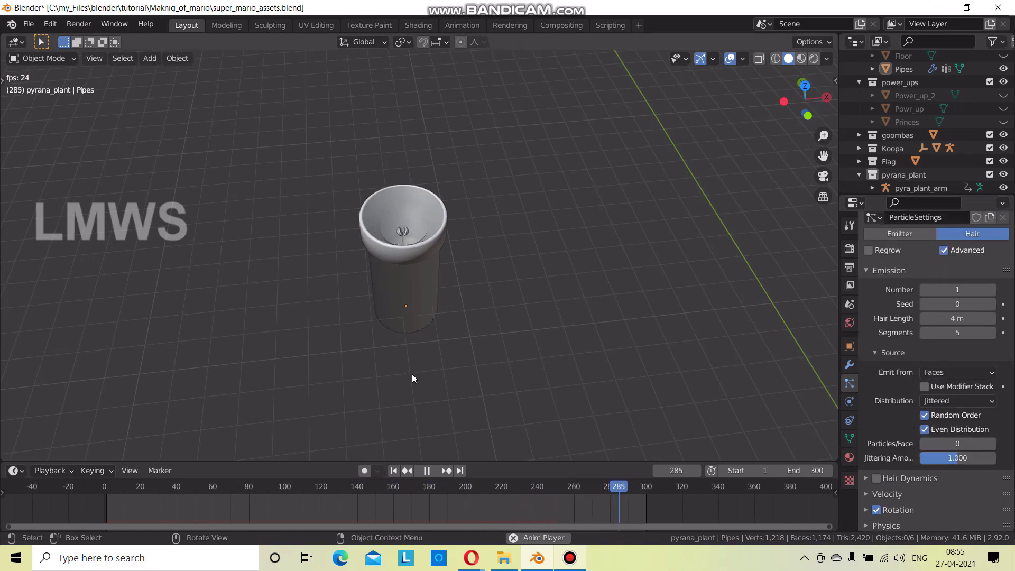
scroll(413, 370, "up", 1)
mouse_move(414, 351)
middle_mouse_down()
mouse_move(436, 300)
mouse_move(401, 311)
middle_mouse_up()
left_click(401, 311)
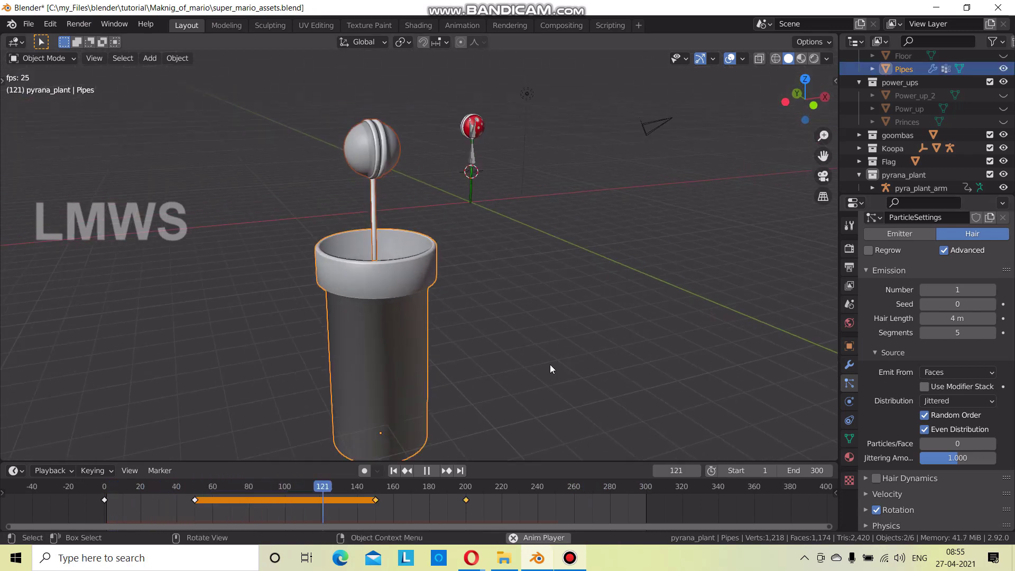
scroll(550, 364, "down", 4)
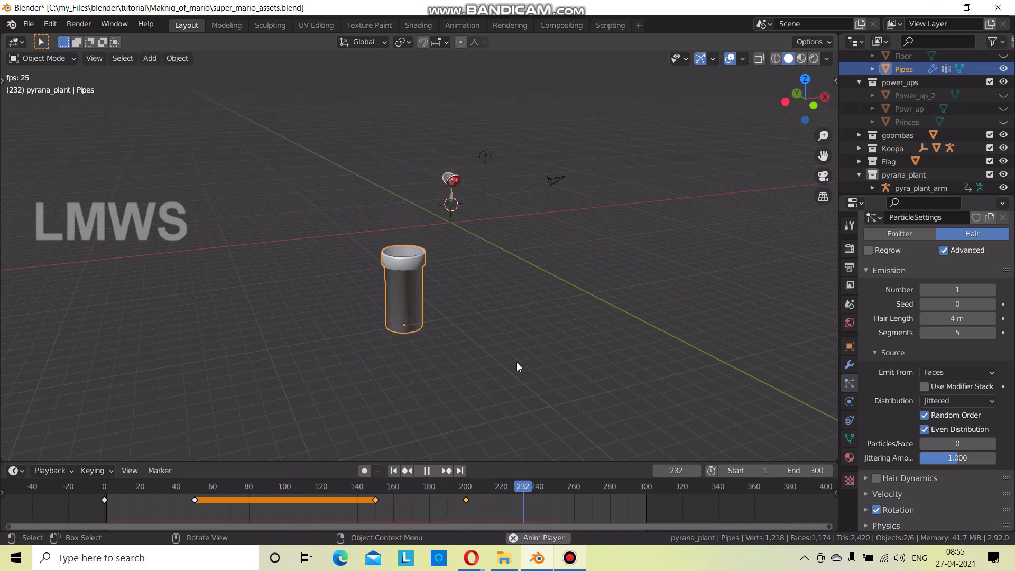
Save super_mario_assets.blend and switch to scene_1_tuto.blend.
key("ctrl+s")
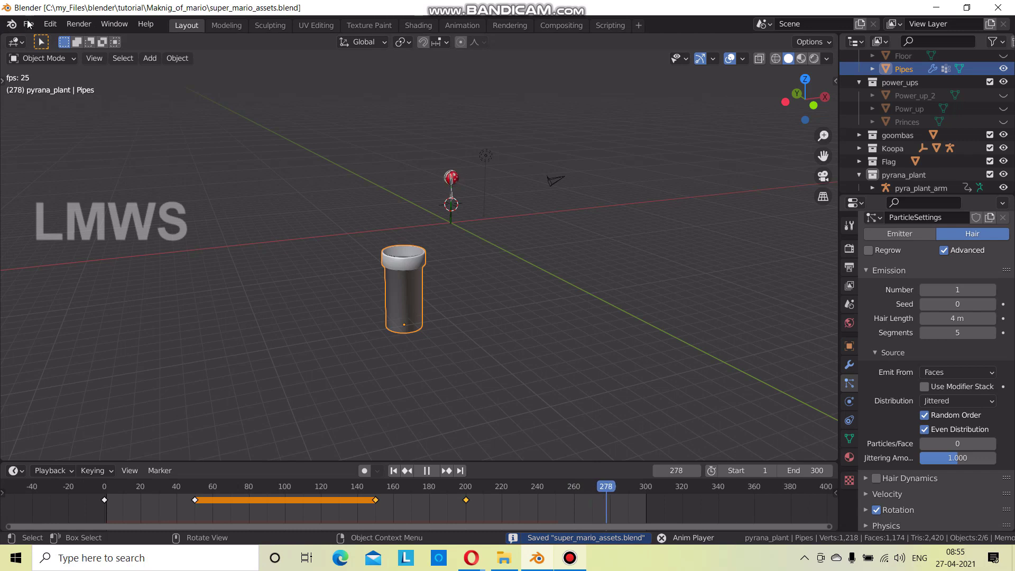
left_click(29, 24)
left_click(295, 119)
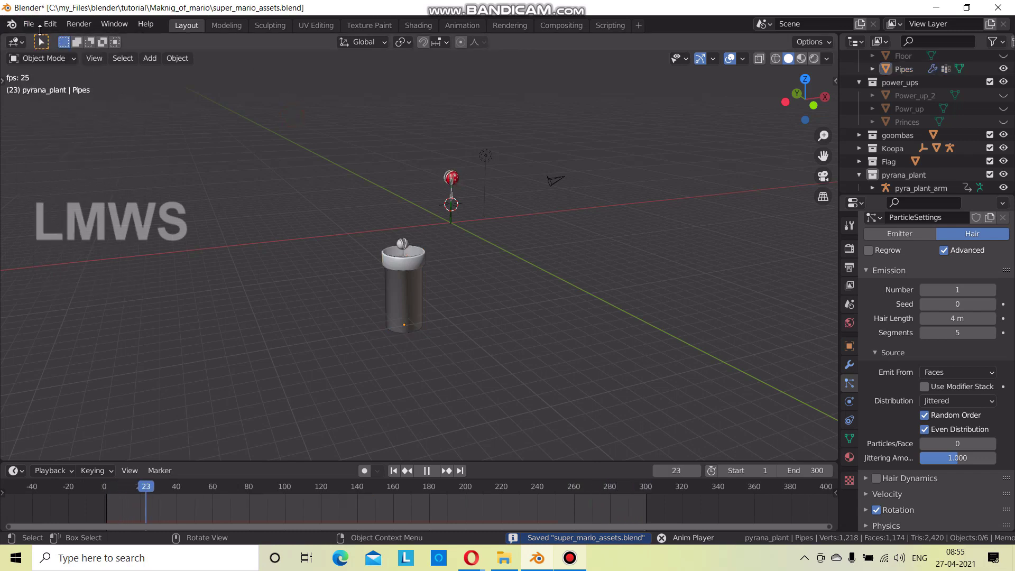
key("space")
left_click(28, 24)
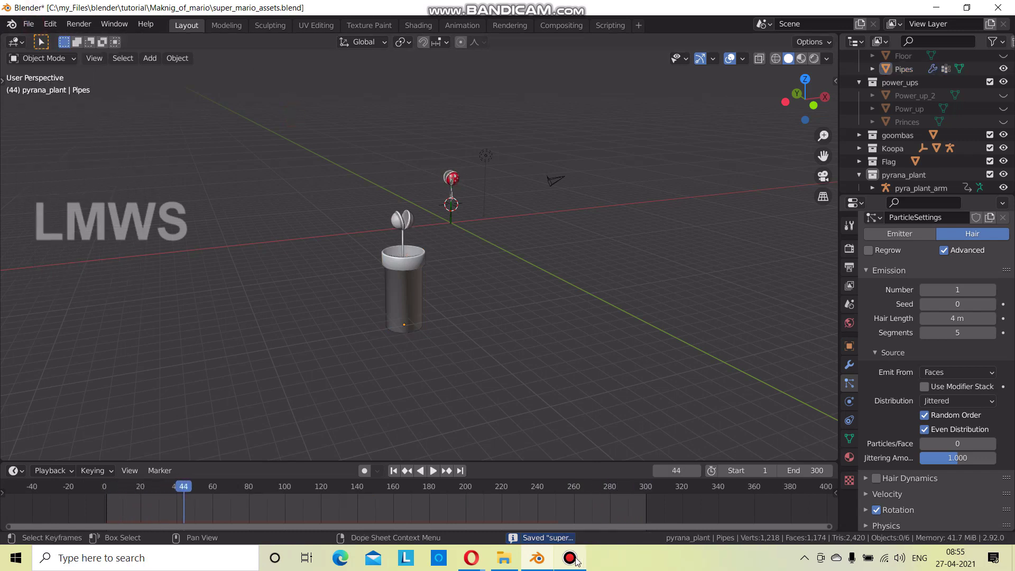
left_click(569, 558)
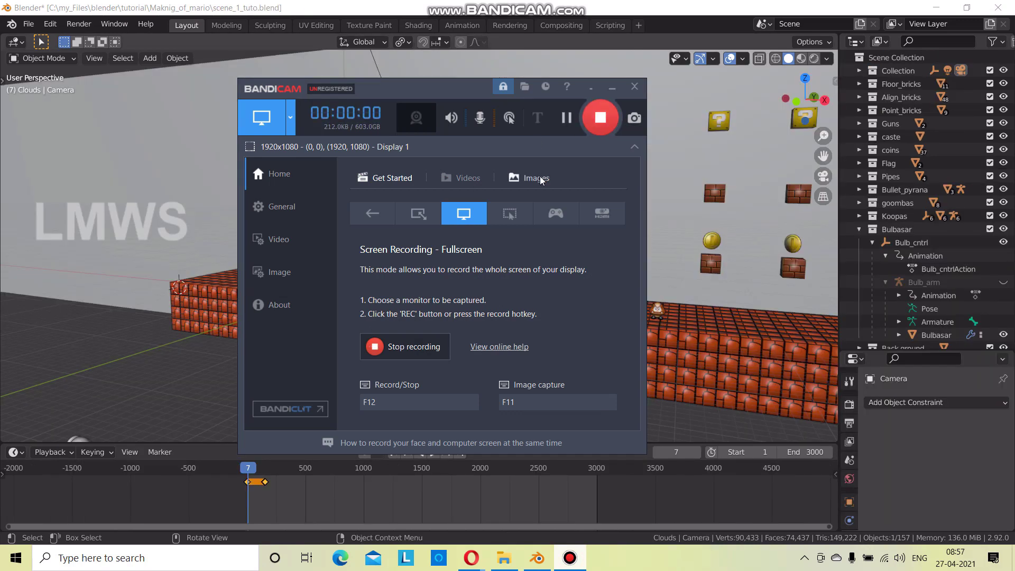
left_click(612, 86)
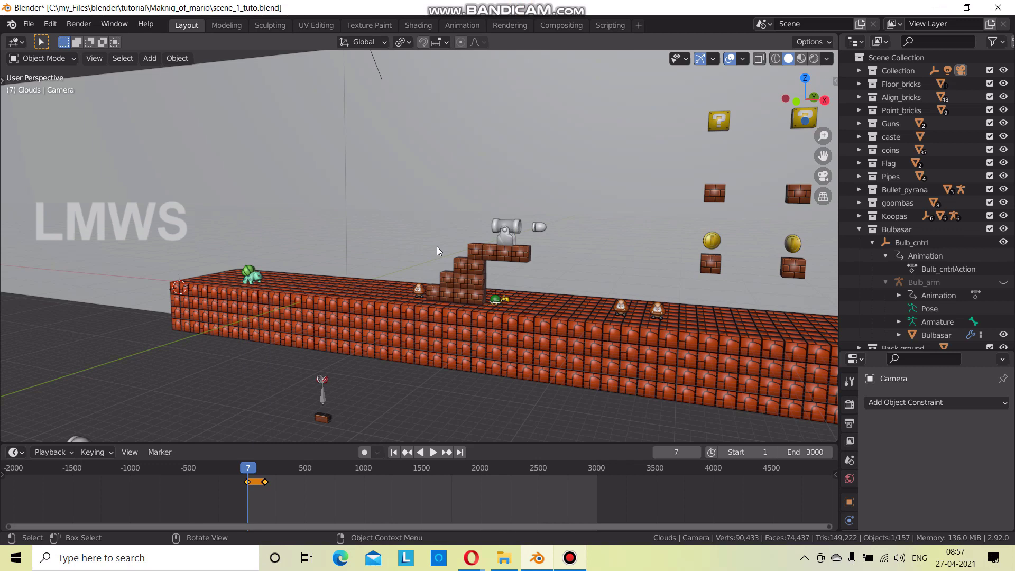
Play the level through the camera view with the Bulb_arm armature visible.
key("space")
scroll(272, 289, "up", 2)
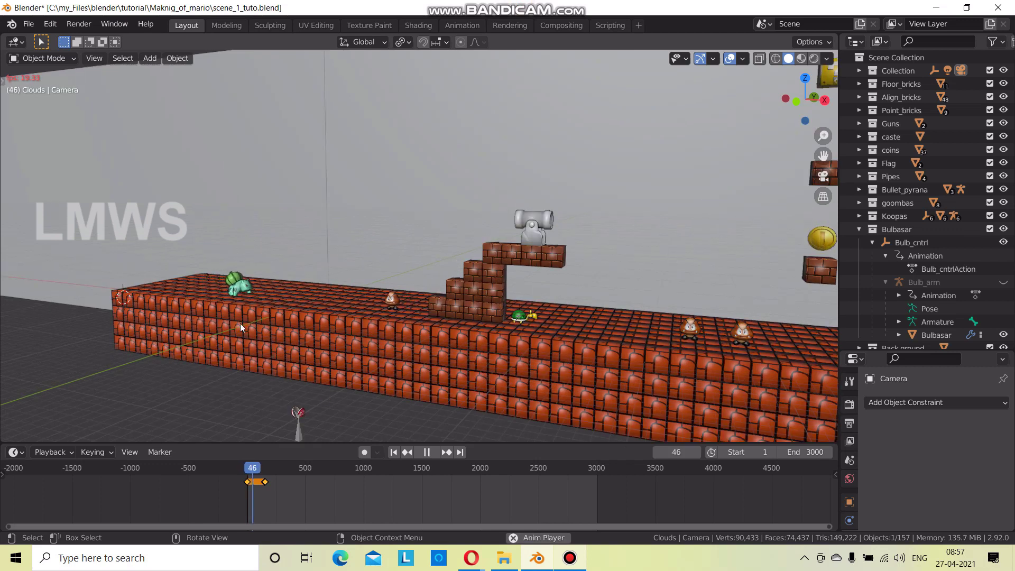
key("KP_0")
left_click(1004, 282)
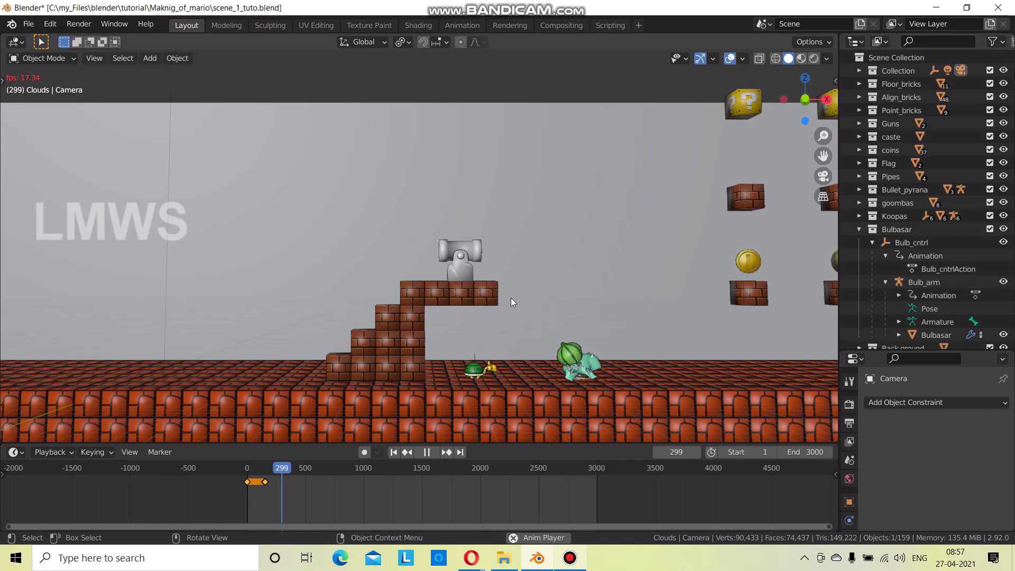
Orbit out over the whole level and stop playback at frame 404.
scroll(511, 302, "down", 3)
scroll(495, 328, "down", 2)
middle_click_drag(495, 327, 617, 369)
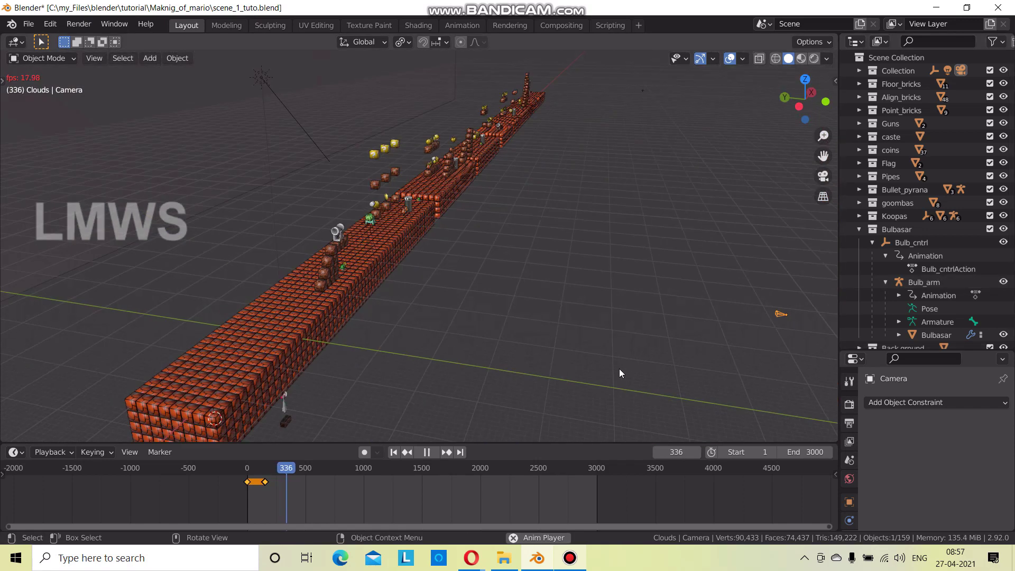
scroll(619, 370, "up", 5)
middle_click_drag(508, 376, 505, 327)
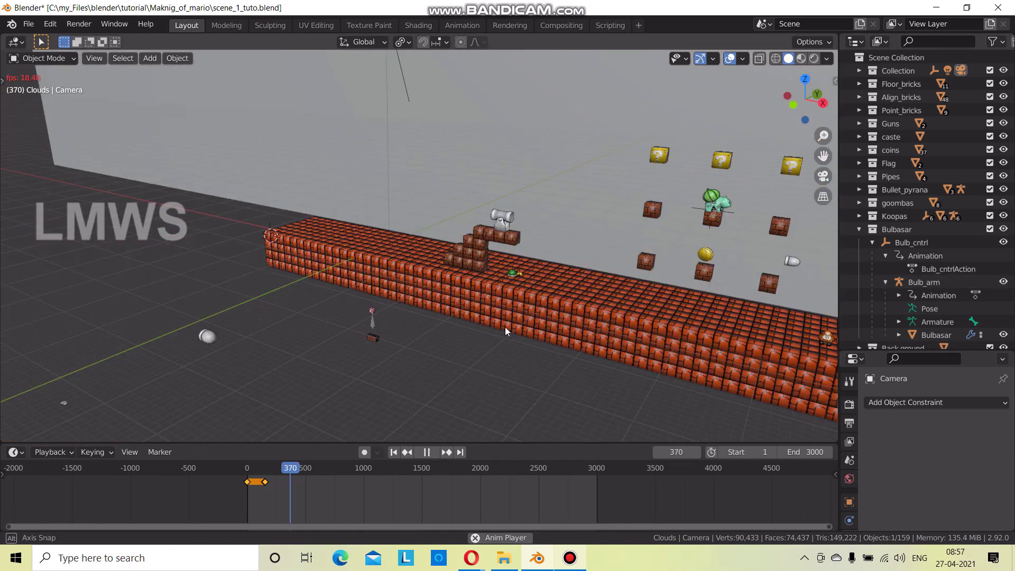
scroll(446, 345, "up", 3)
scroll(465, 326, "up", 2)
scroll(370, 328, "up", 2)
key("space")
Select the Bulb_cntrl controller under Bulbasaur and frame the view on it.
mouse_move(290, 328)
middle_mouse_down()
mouse_move(404, 322)
mouse_move(676, 281)
middle_mouse_up()
scroll(646, 269, "up", 3)
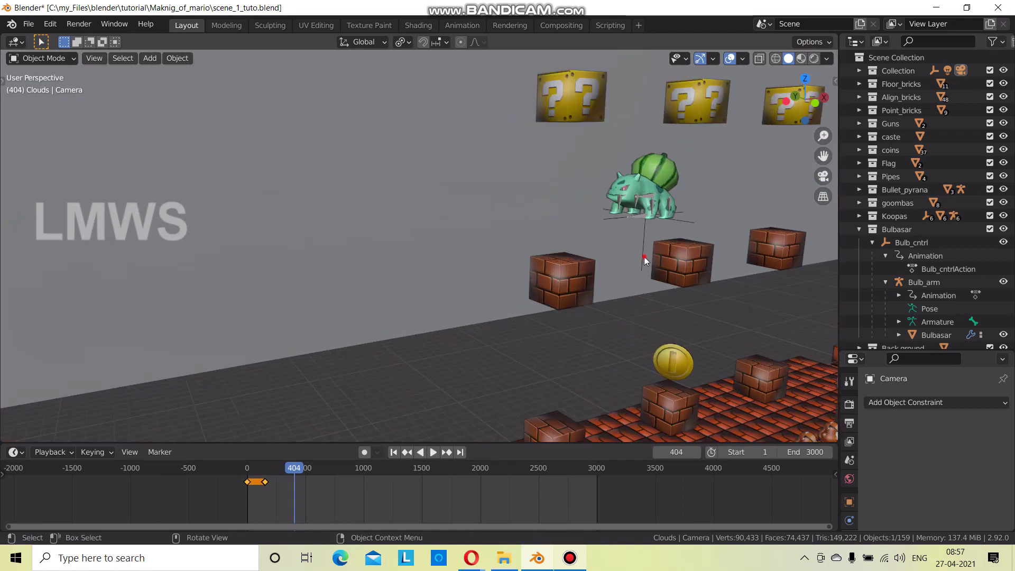
left_click(645, 259)
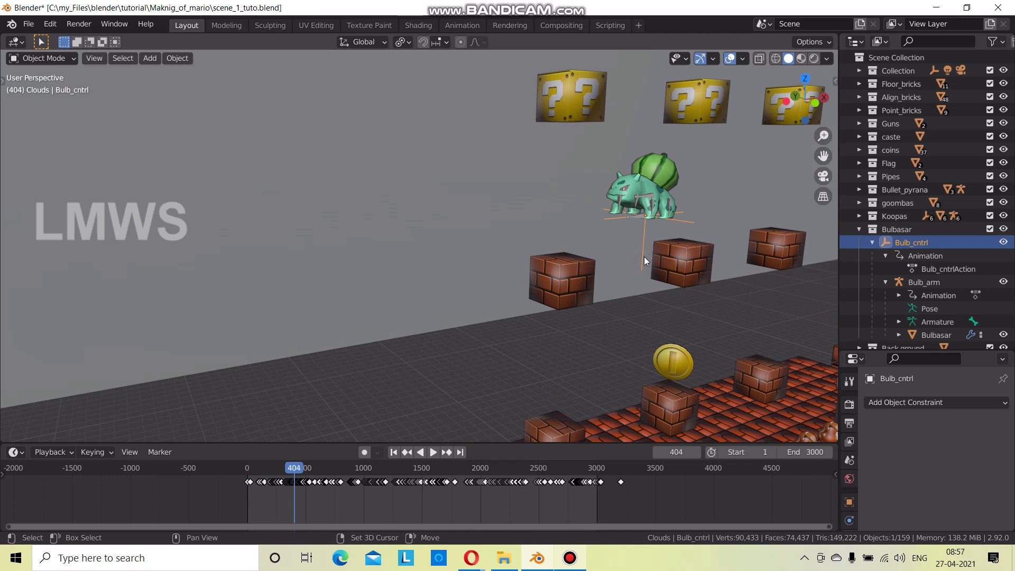
key("shift+a")
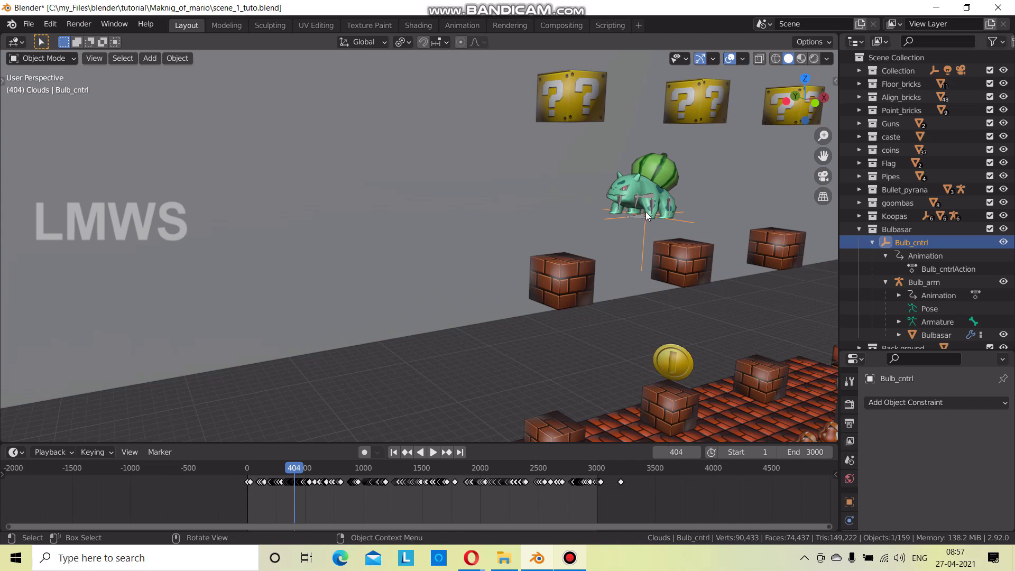
scroll(646, 211, "down", 2)
scroll(671, 198, "down", 2)
scroll(580, 269, "down", 2)
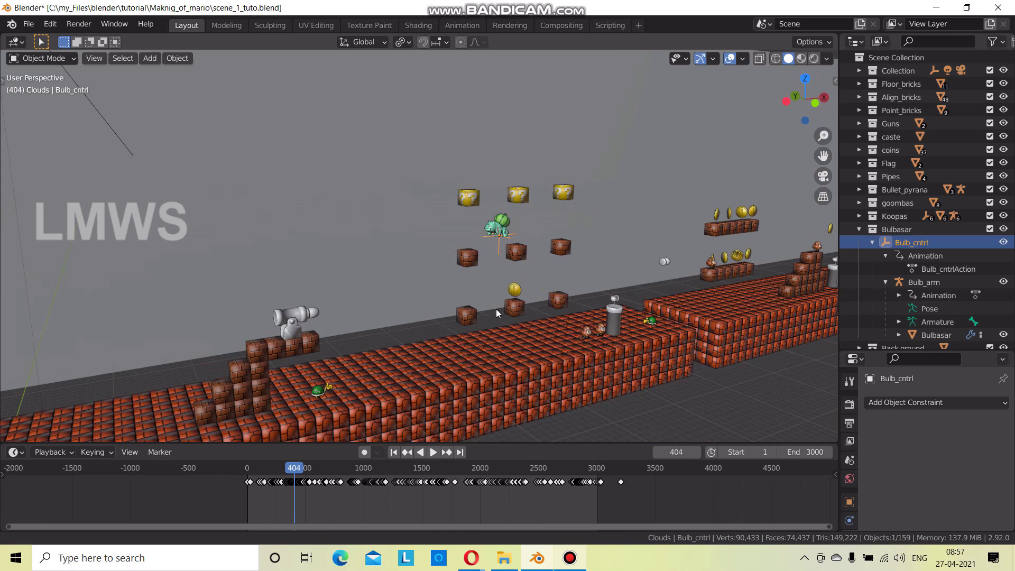
middle_click_drag(496, 309, 627, 257, "shift")
scroll(697, 240, "up", 1)
scroll(546, 299, "up", 1)
Parent Bulb_arm to Bulb_cntrl using Ctrl+P > Object.
scroll(475, 292, "up", 2)
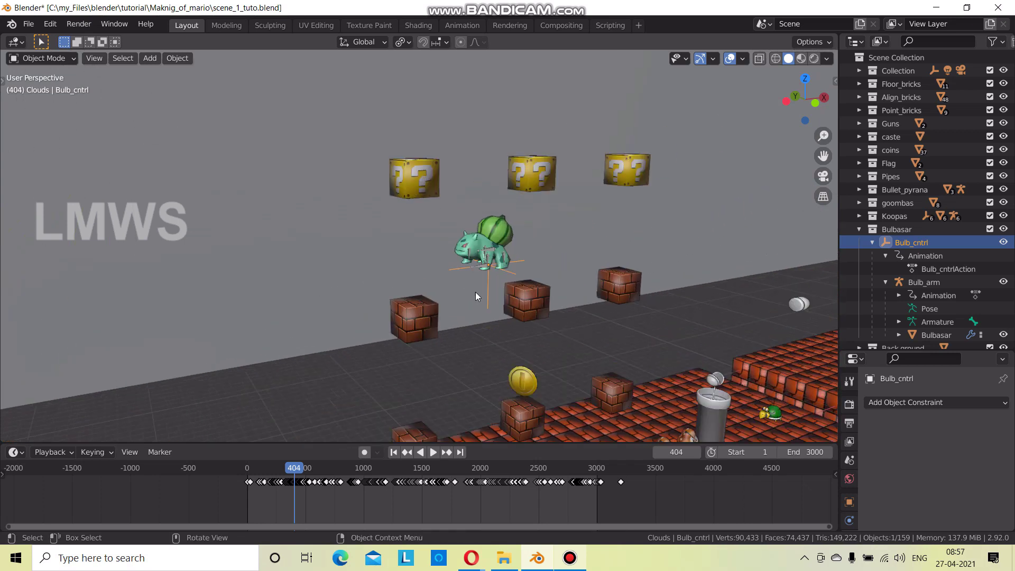
scroll(475, 292, "up", 5)
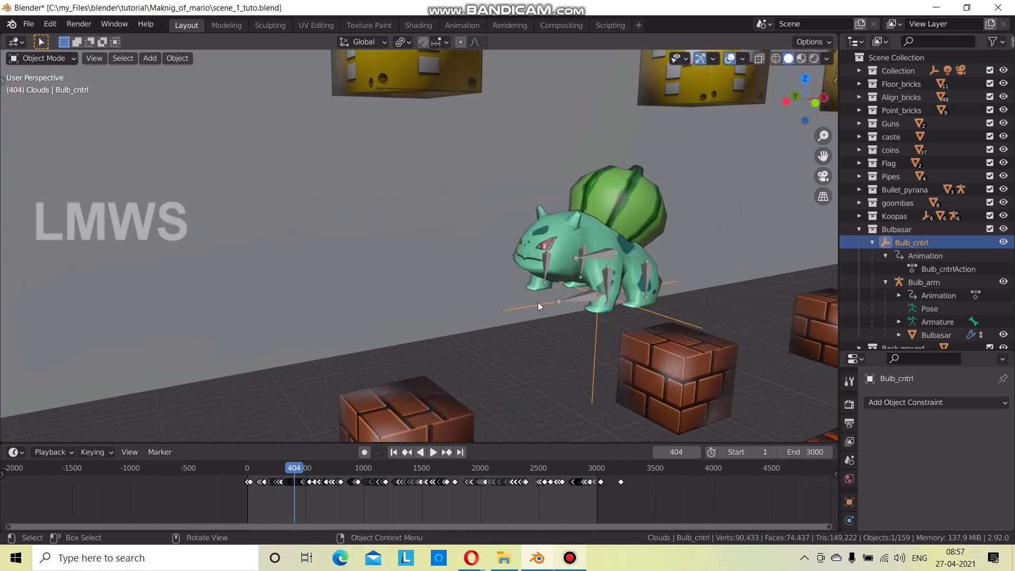
left_click(609, 258)
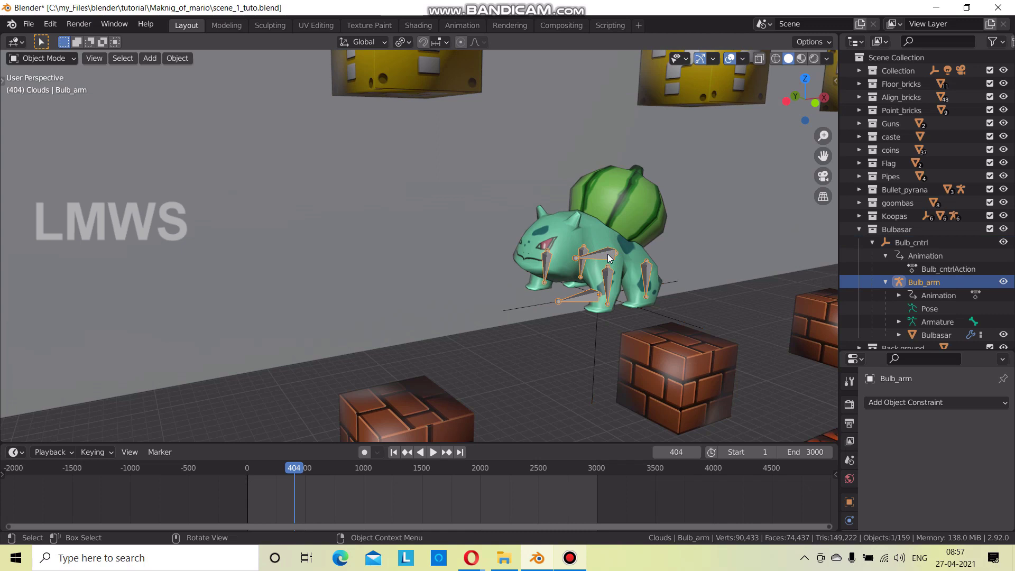
left_click(594, 364, "shift")
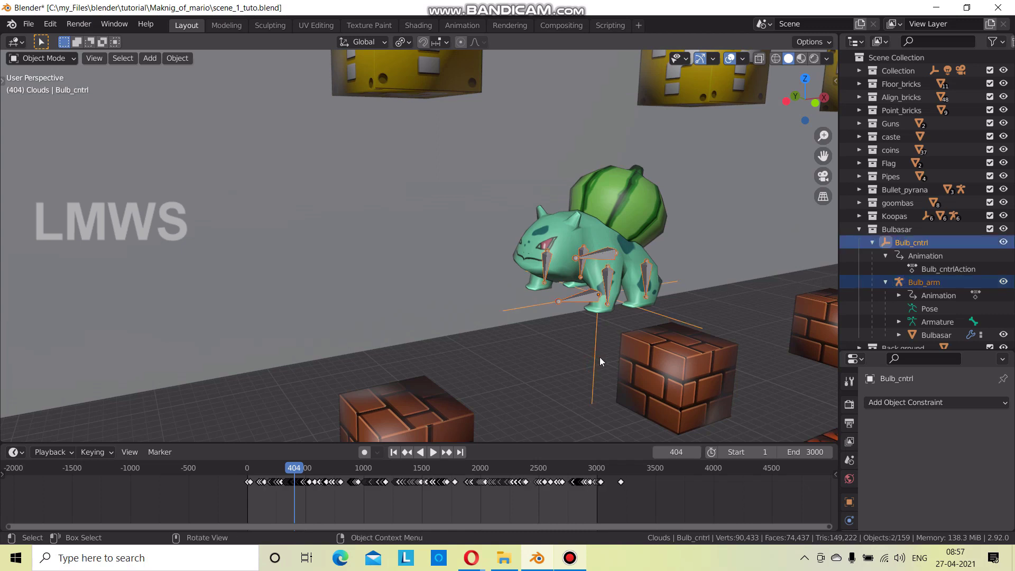
key("ctrl+p")
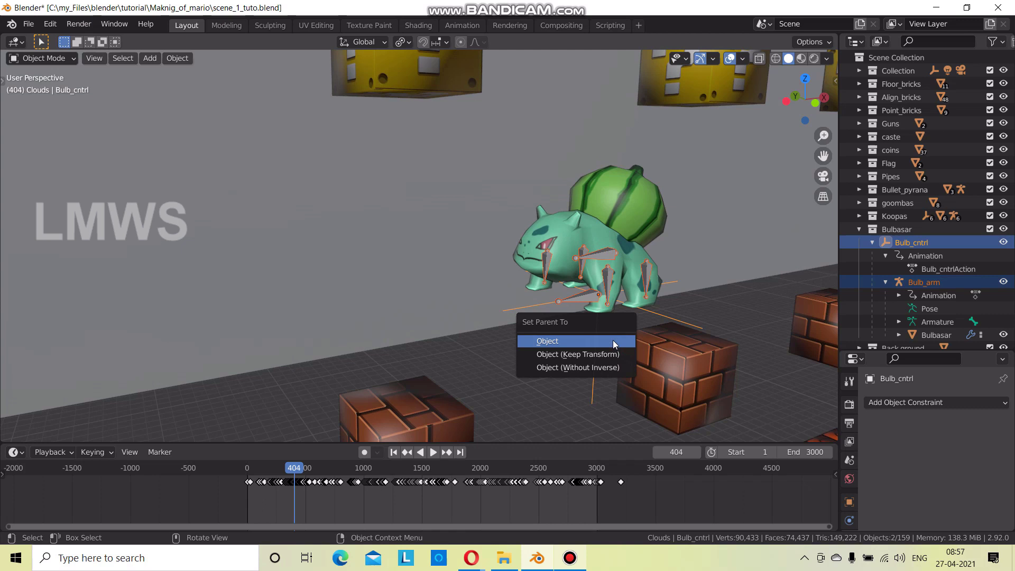
left_click(603, 354)
Test the parenting by moving Bulb_cntrl, then save scene_1_tuto.blend.
left_click(560, 379)
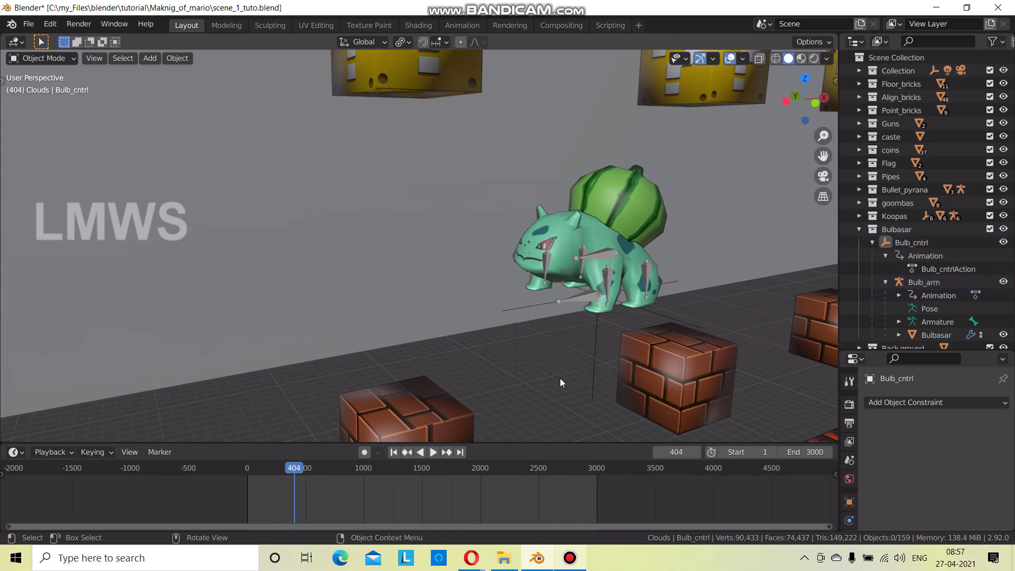
left_click(593, 376)
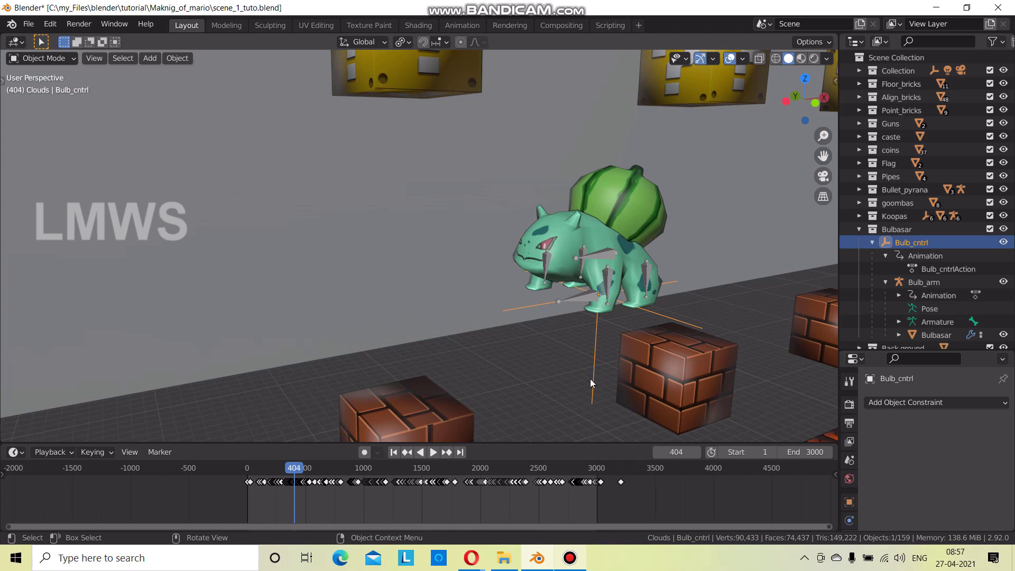
key("g")
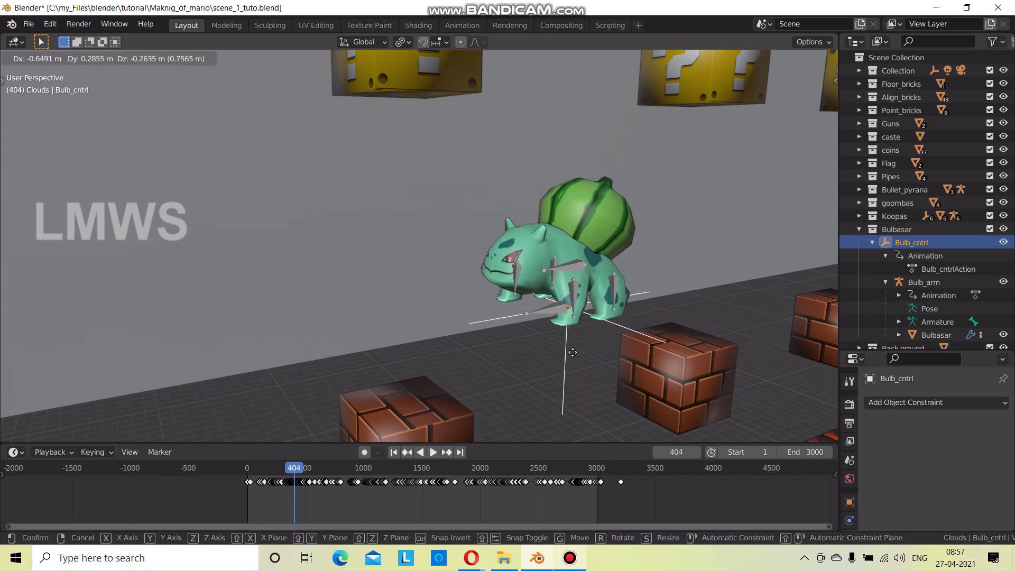
left_click(584, 269)
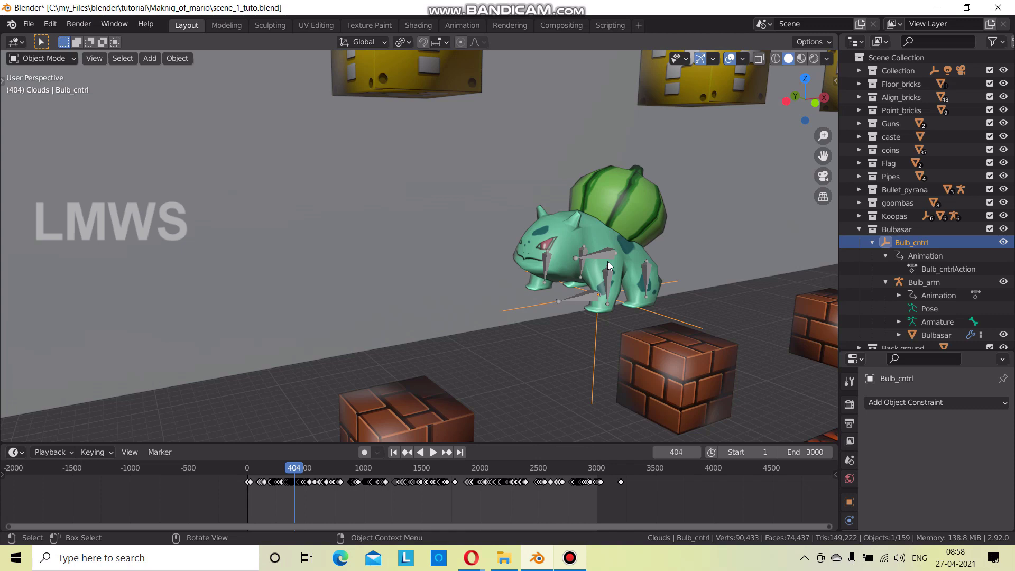
key("ctrl+s")
left_click(29, 23)
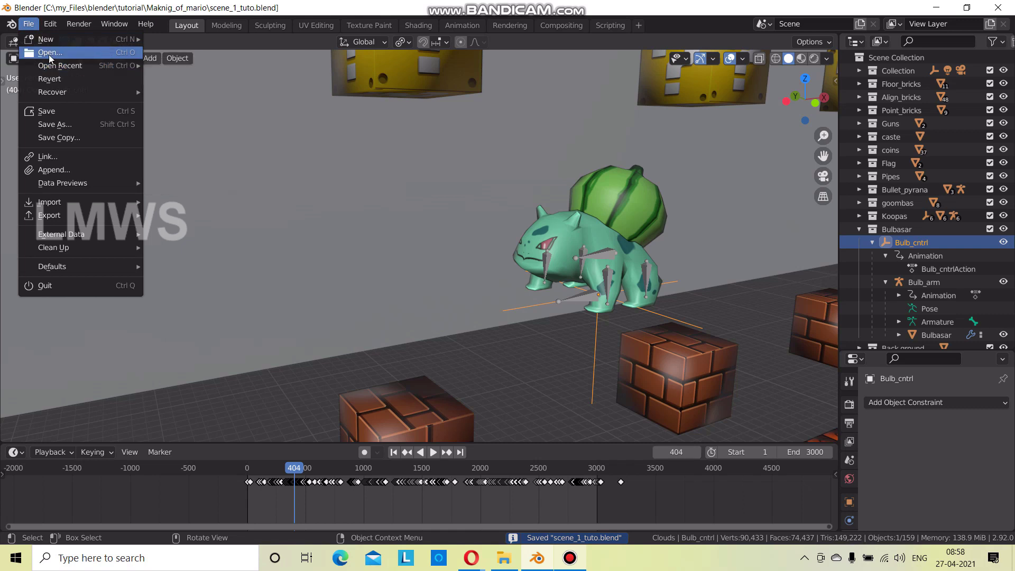
Open bulbasar.blend and select the Bulbasaur mesh.
left_click(64, 56)
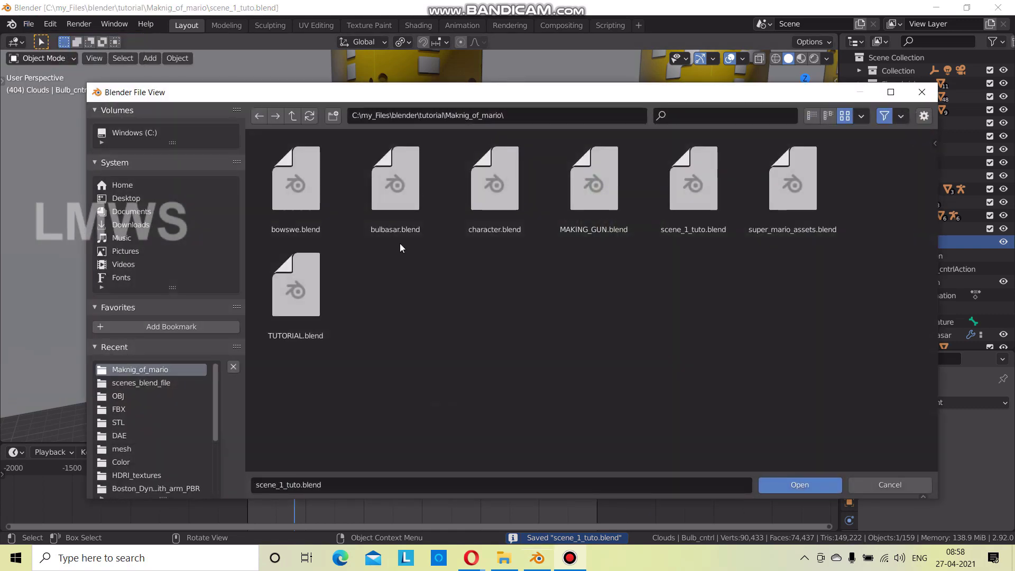
left_click(394, 205)
left_click(801, 485)
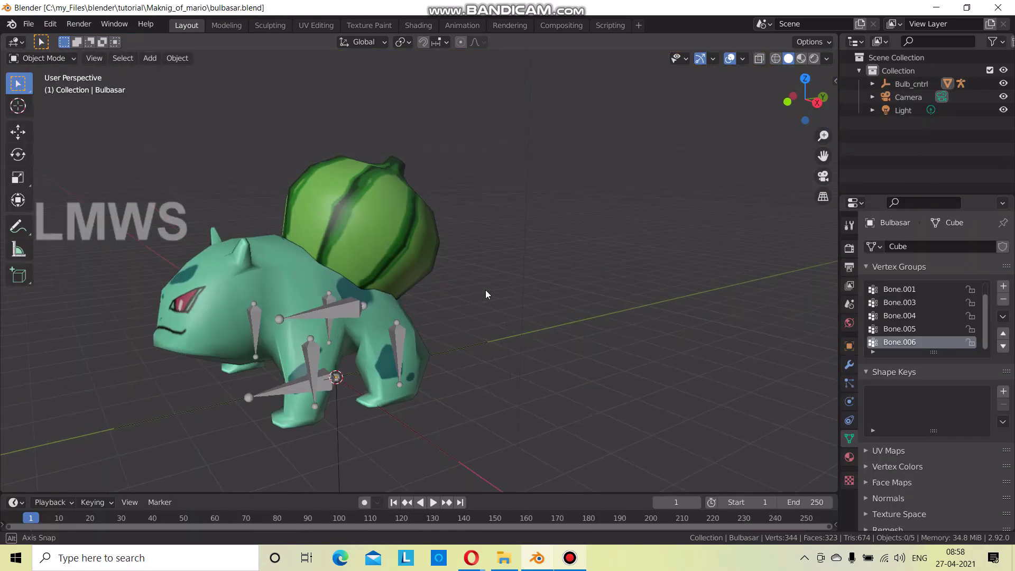
middle_click_drag(438, 315, 572, 221)
left_click(571, 221)
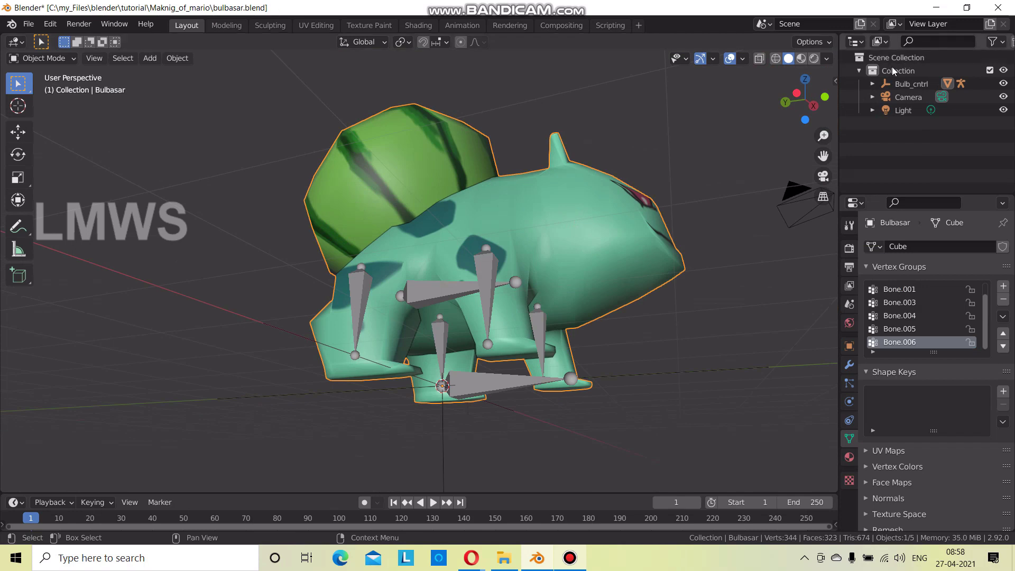
Expand Bulb_cntrl and Bulb_arm in the outliner and select the Bulb_arm armature.
left_click(873, 83)
left_click(885, 97)
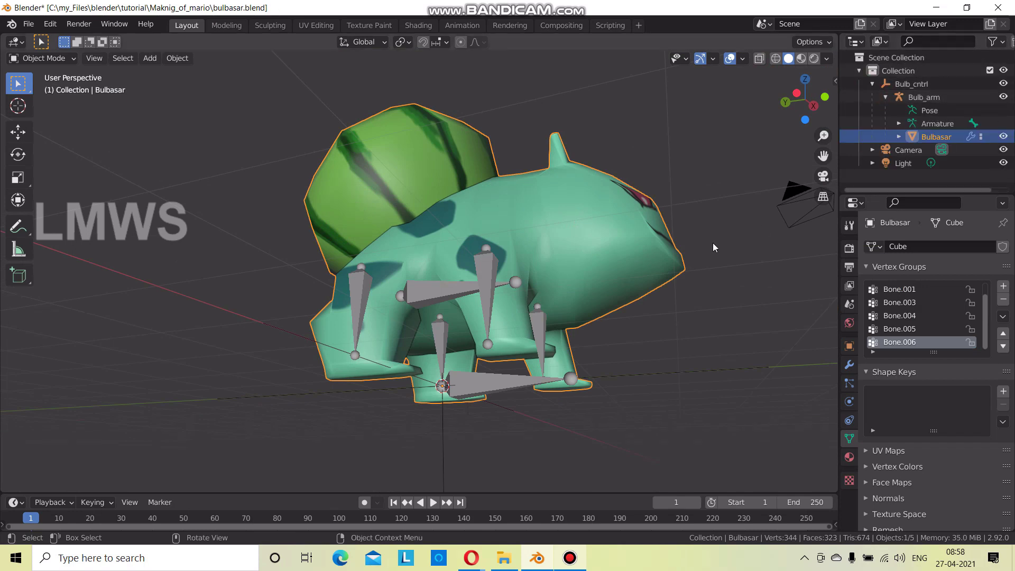
left_click(483, 283)
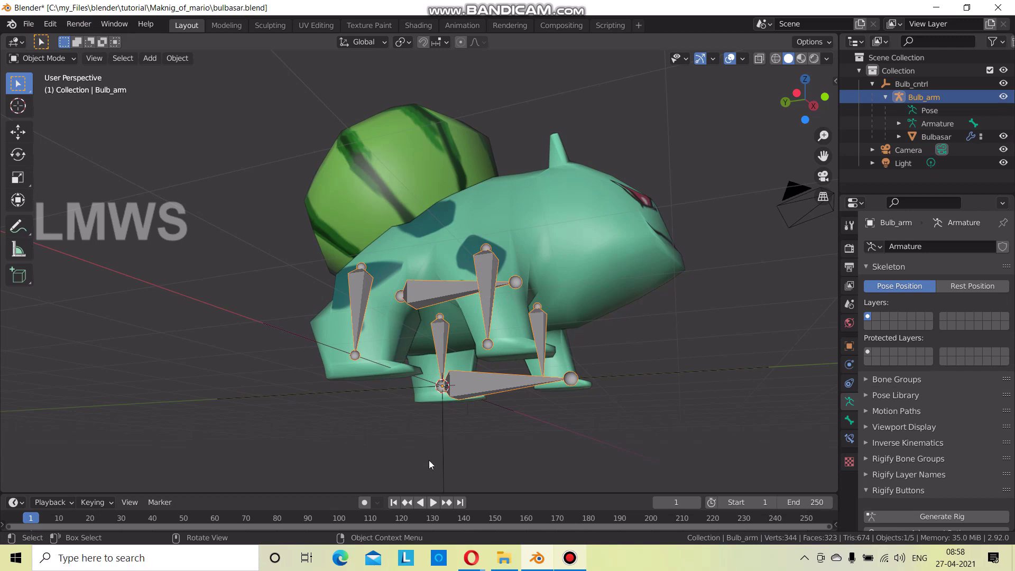
left_click(455, 451)
mouse_move(446, 428)
middle_mouse_down()
mouse_move(473, 455)
mouse_move(433, 452)
middle_mouse_up()
scroll(485, 409, "up", 1)
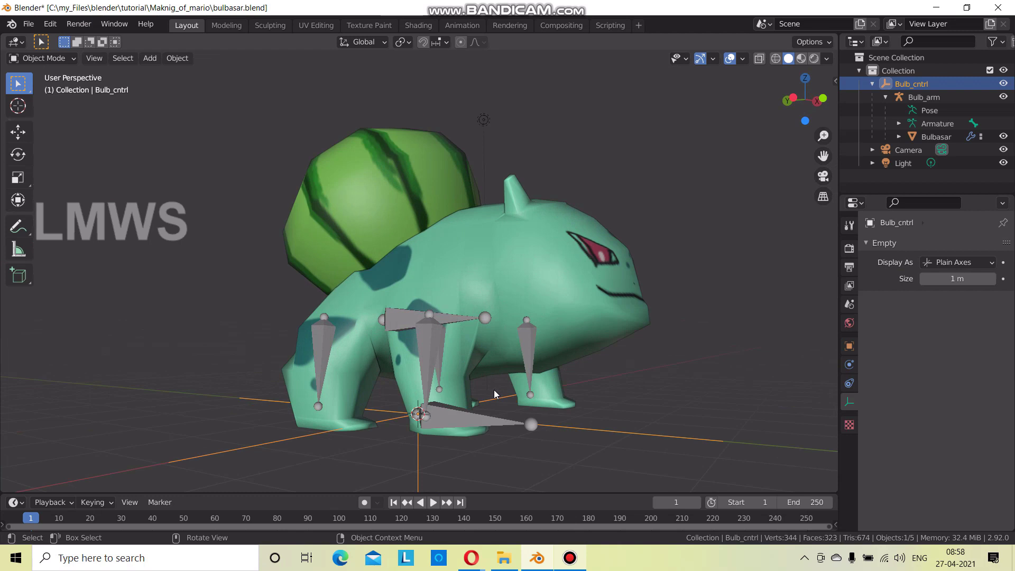
left_click(633, 386)
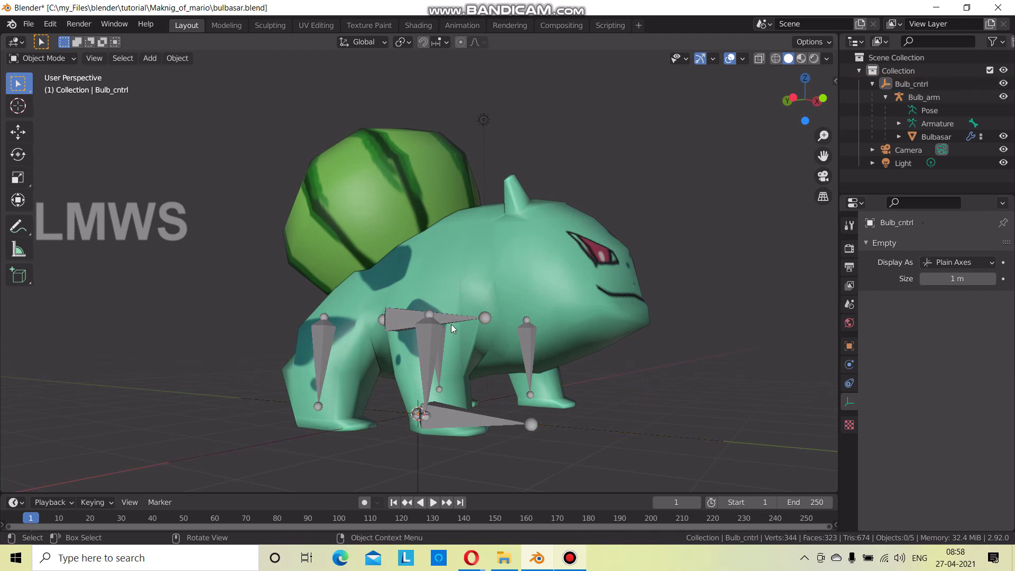
left_click(423, 343)
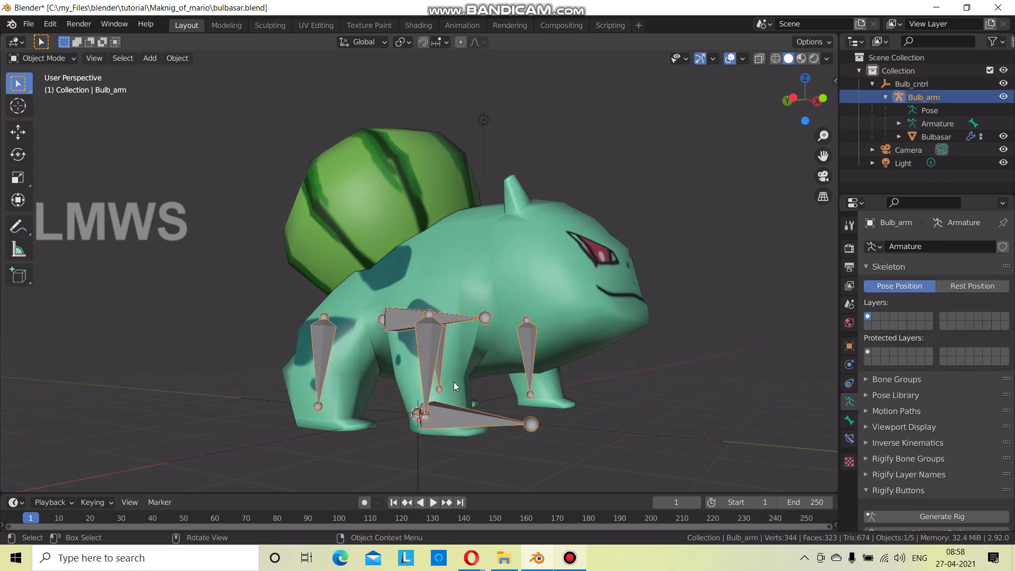
In Pose Mode, test-rotate leg bones Bone.005, Bone.003 and Bone.006, cancelling each rotation.
left_click(42, 58)
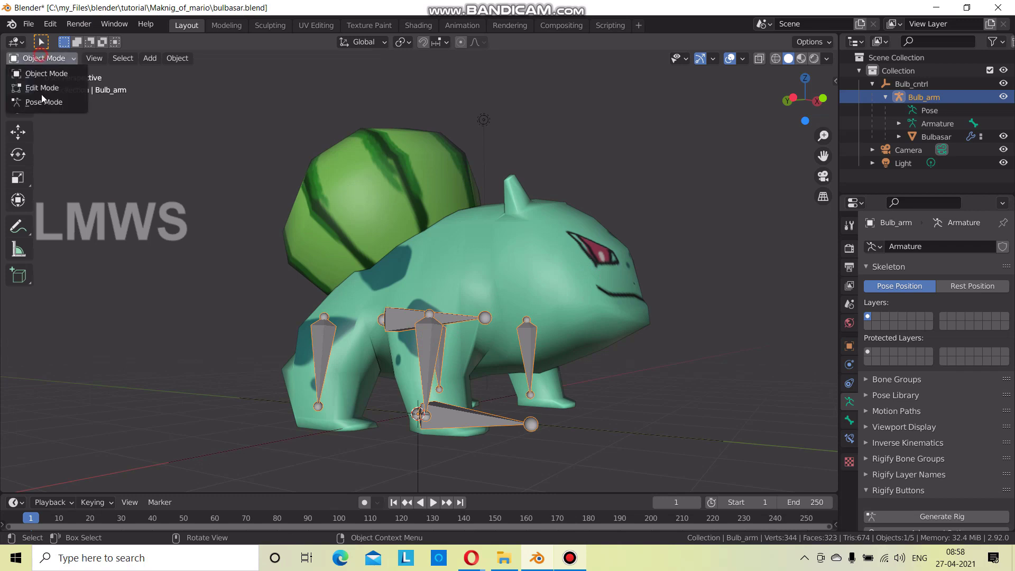
left_click(32, 100)
left_click(429, 367)
key("r")
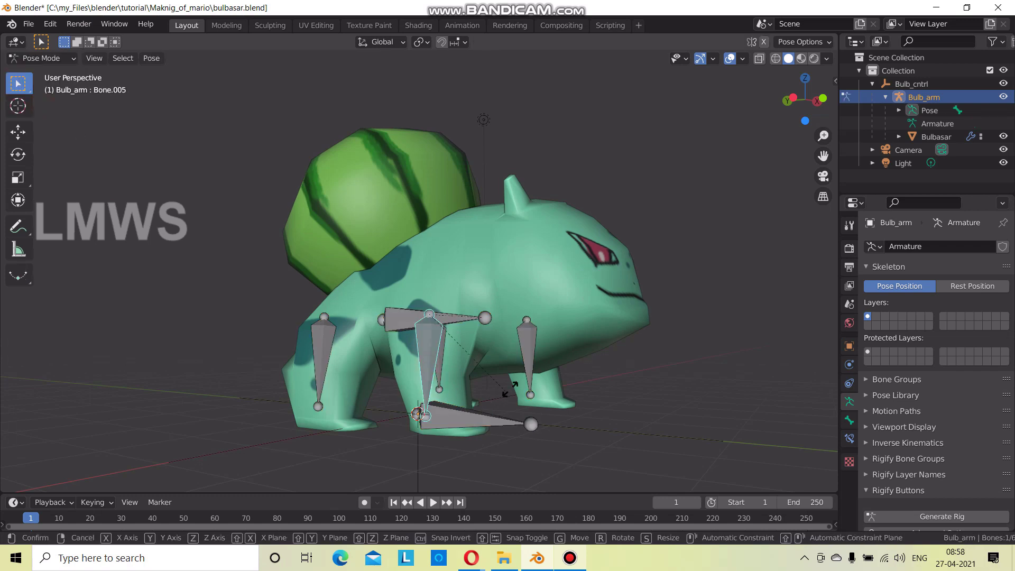
key("Escape")
left_click(529, 370)
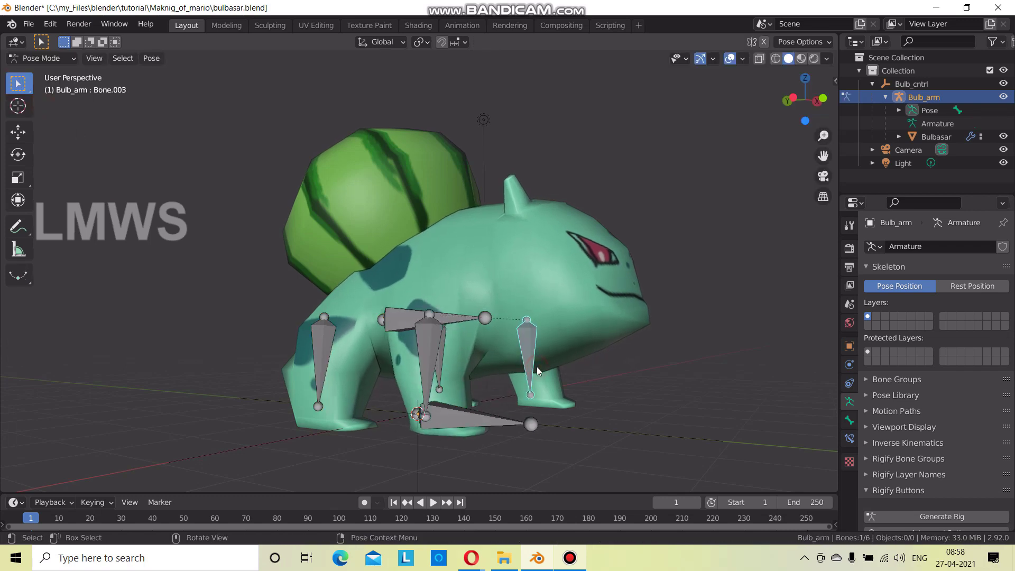
key("r")
key("Escape")
left_click(311, 361)
key("r")
key("Escape")
Return the armature to Object Mode and select the Bulb_cntrl control.
left_click(69, 58)
left_click(41, 72)
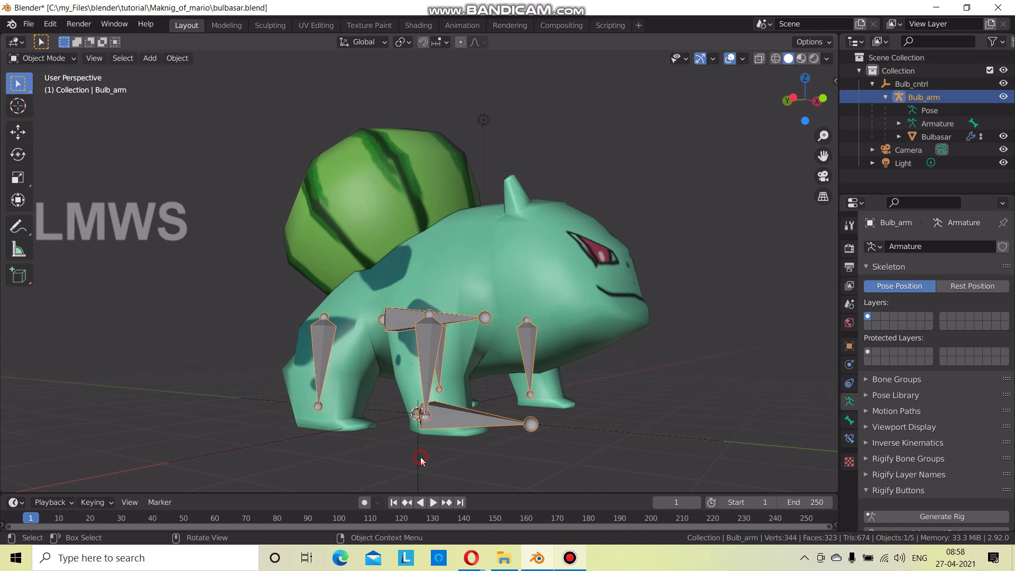
left_click(420, 458)
scroll(419, 439, "down", 2)
Try moving the rig, then check the Bulb_cntrl, Bulb_arm and Bulbasar hierarchy in the outliner.
key("g")
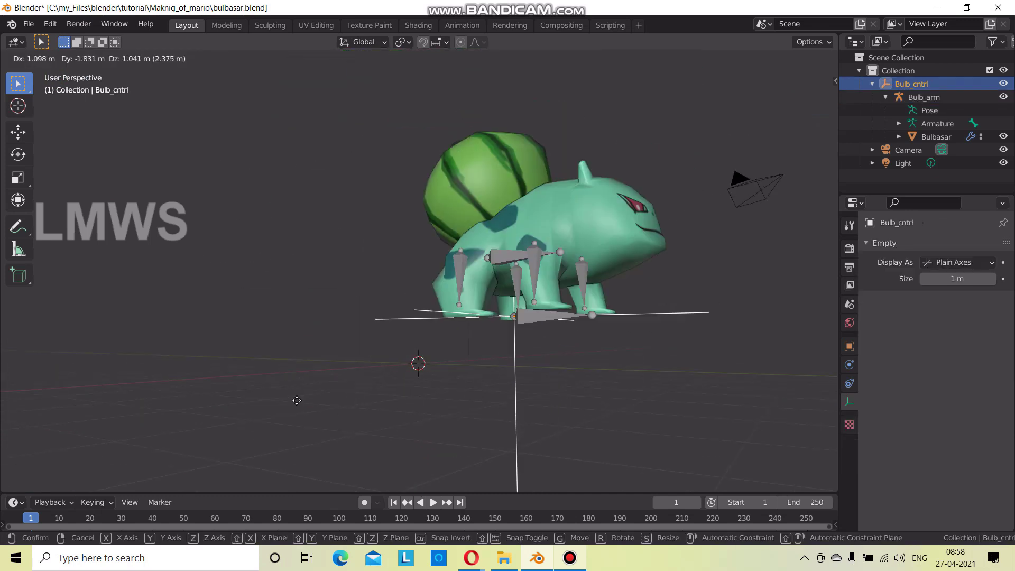
right_click(429, 385)
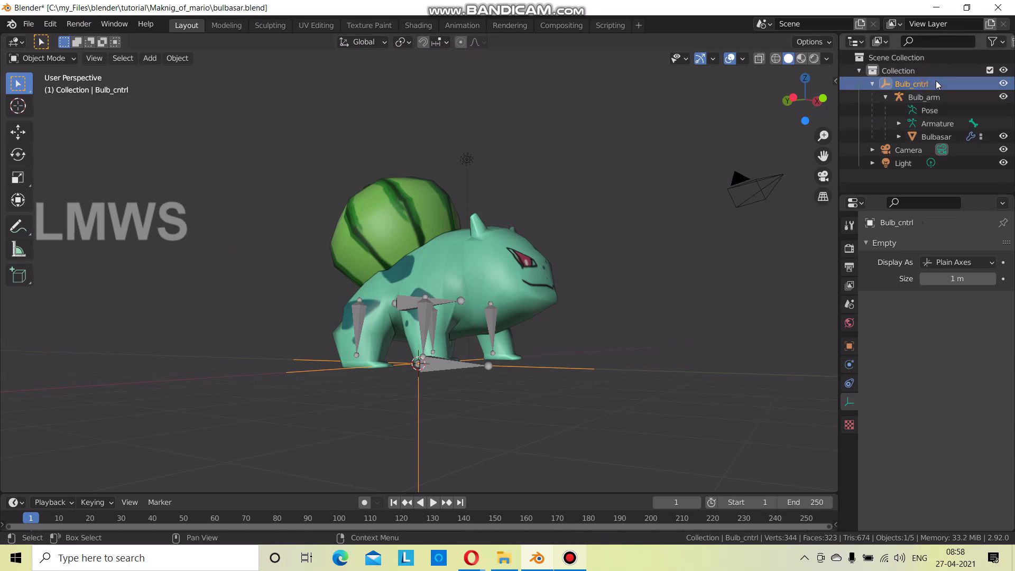
left_click(886, 97)
left_click(923, 96)
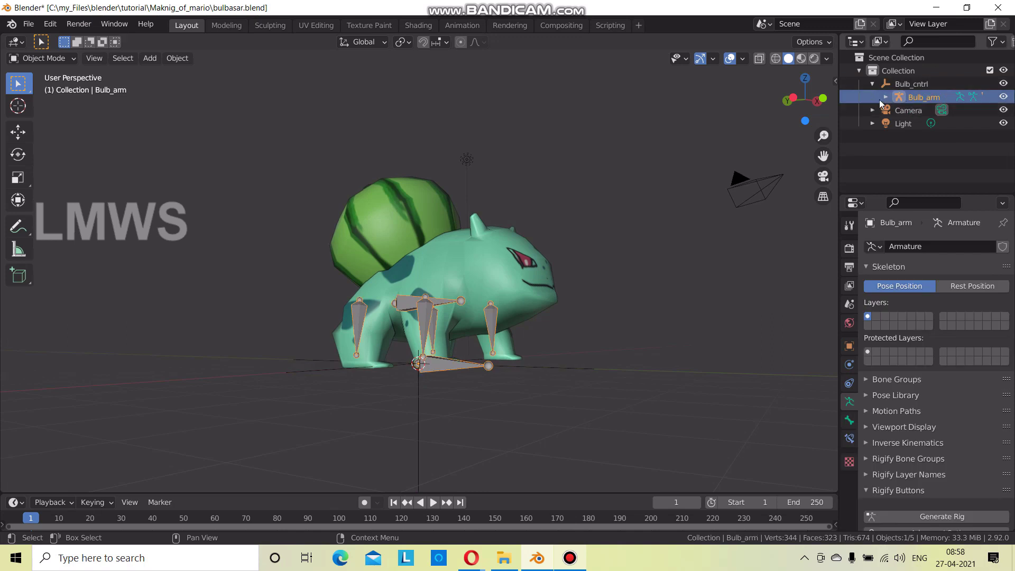
left_click(886, 97)
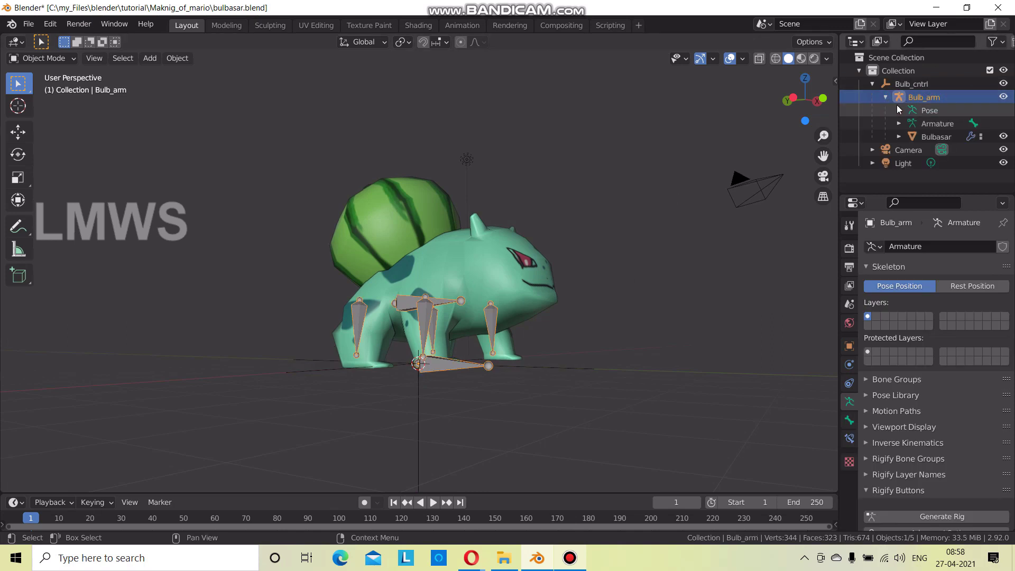
left_click(935, 138)
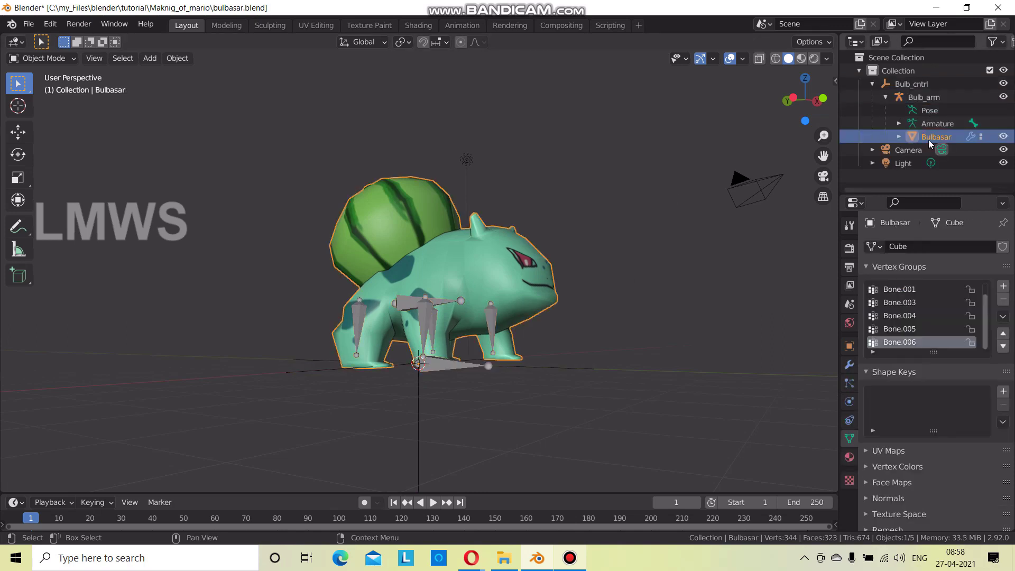
left_click(935, 137, "ctrl")
left_click(907, 88)
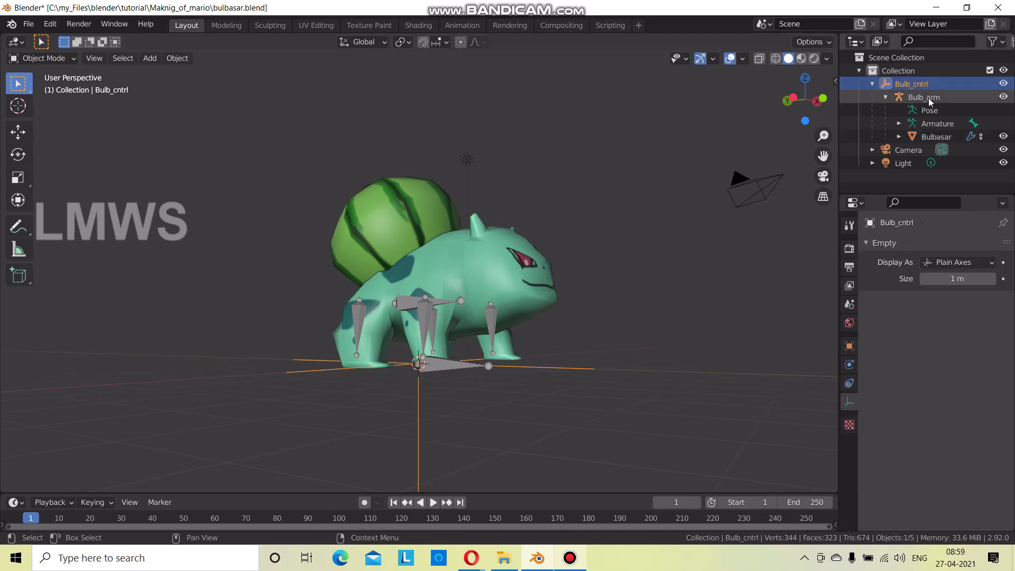
left_click(931, 136)
left_click(420, 372)
Save bulbasar.blend and parent the Bulbasar mesh to the Bulb_arm armature.
key("ctrl+s")
left_click(418, 394)
mouse_move(454, 396)
middle_mouse_down()
mouse_move(481, 402)
mouse_move(482, 324)
middle_mouse_up()
left_click(480, 323)
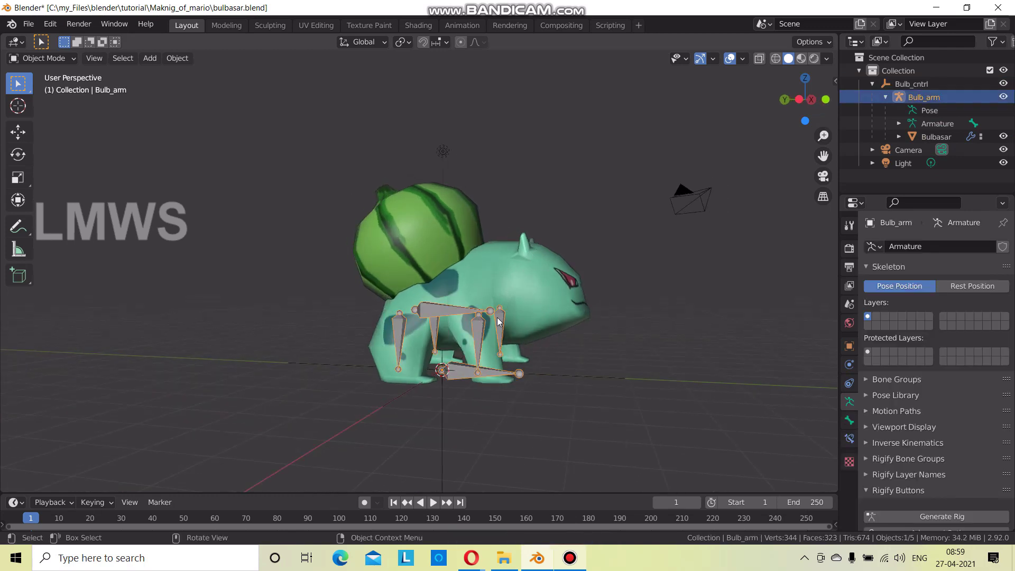
left_click(533, 299)
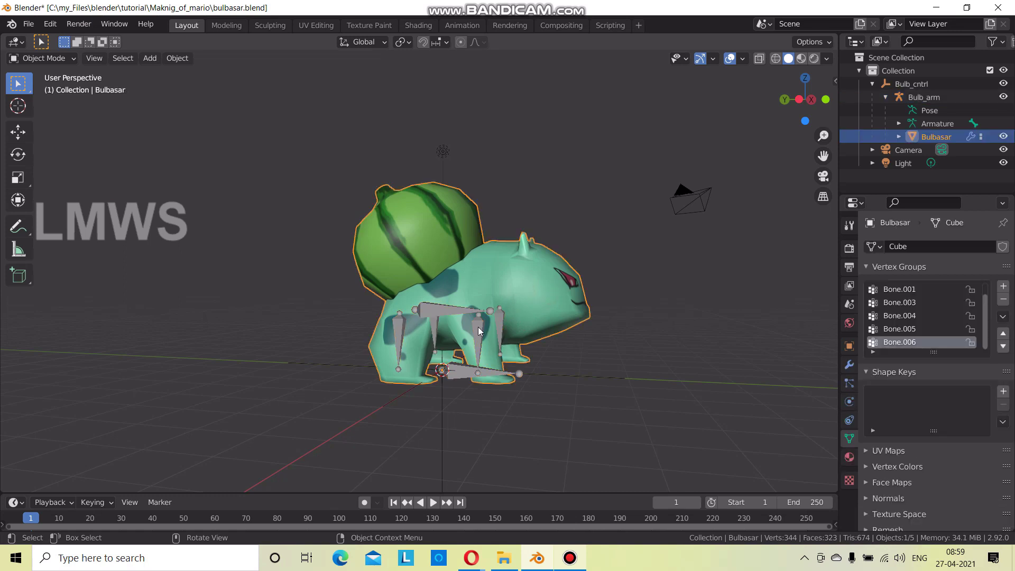
left_click(500, 330, "shift")
key("ctrl+p")
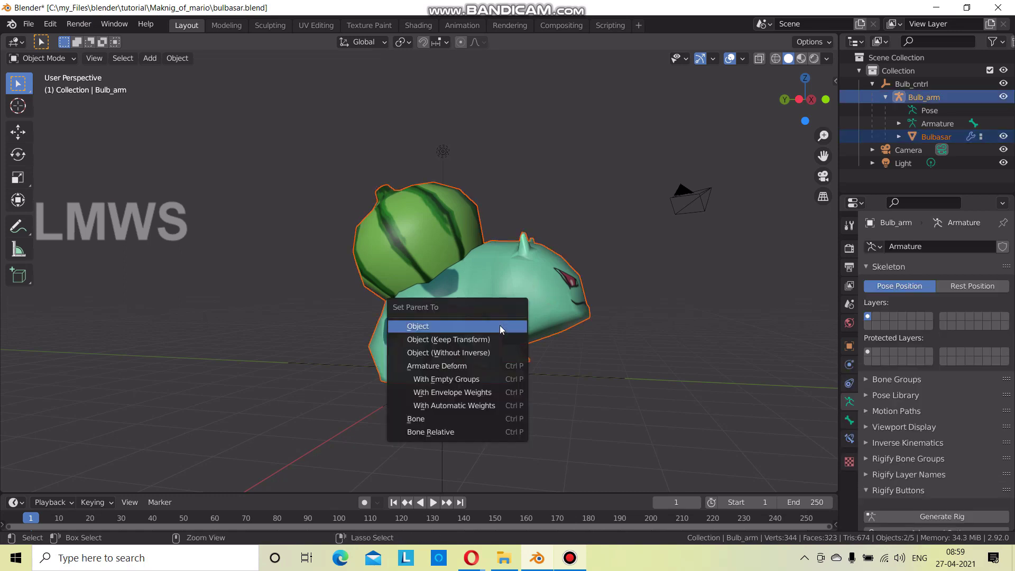
left_click(500, 405)
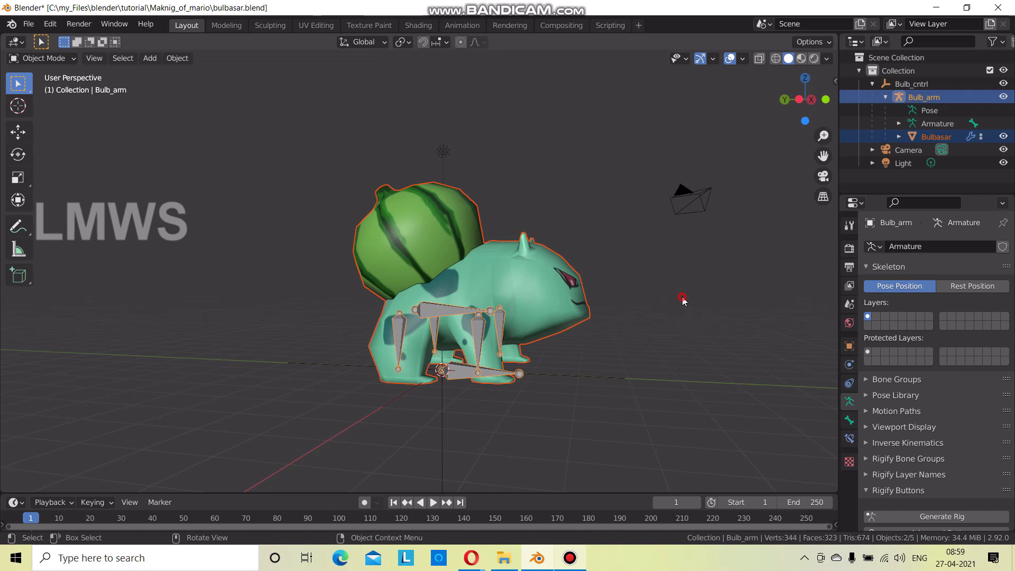
Parent the Bulb_arm armature to the Bulb_cntrl empty as Object.
left_click(682, 303)
scroll(497, 357, "up", 2)
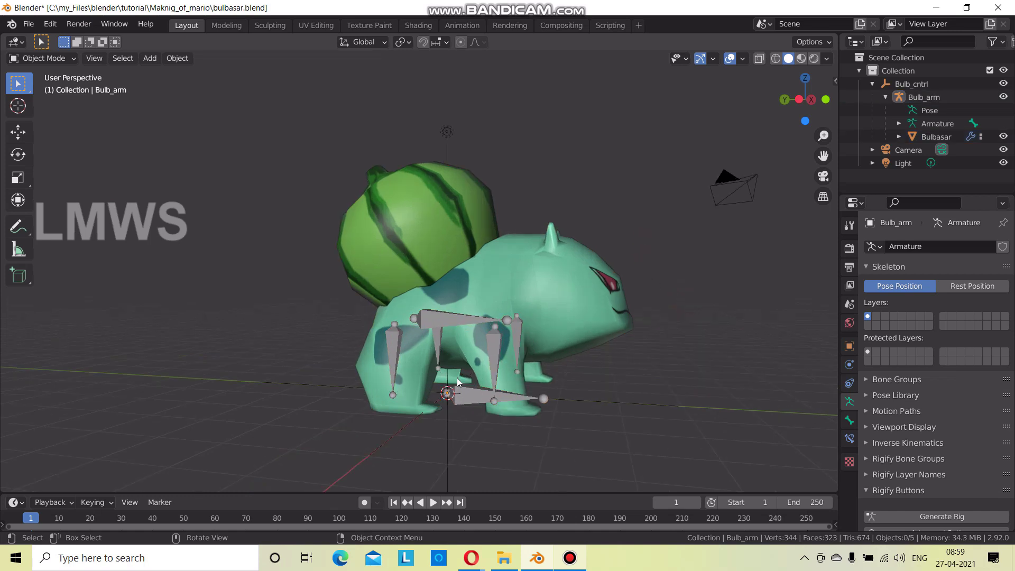
left_click(491, 345)
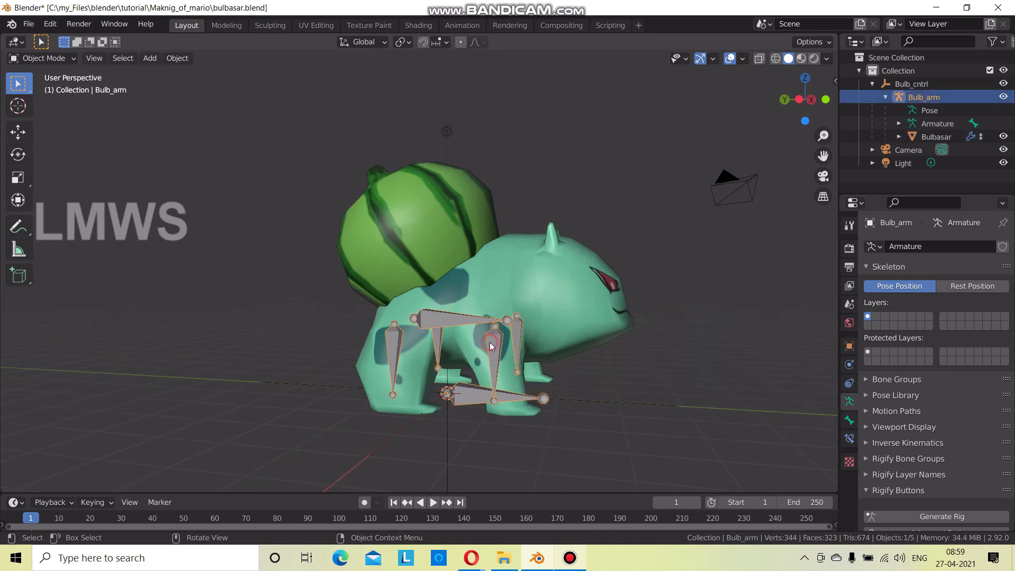
left_click(446, 437, "shift")
key("ctrl+p")
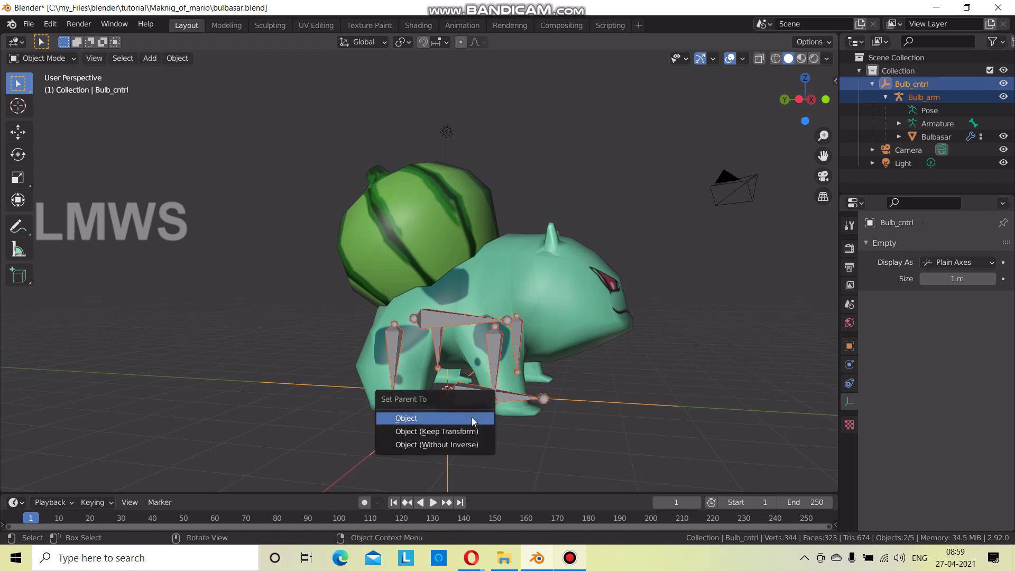
left_click(675, 341)
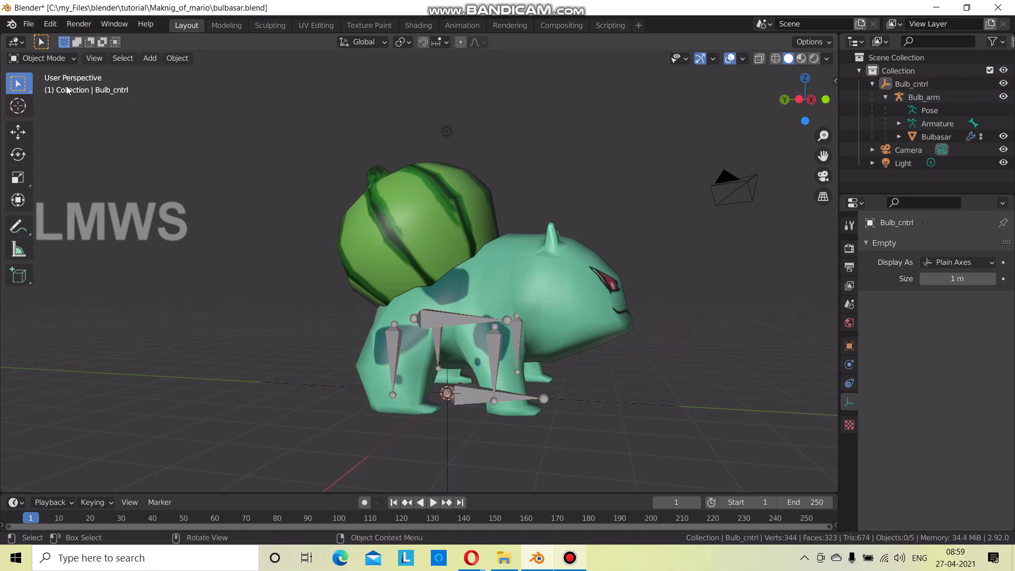
Open recent file scene_1_tuto.blend without saving bulbasar.blend changes.
left_click(28, 24)
mouse_move(61, 65)
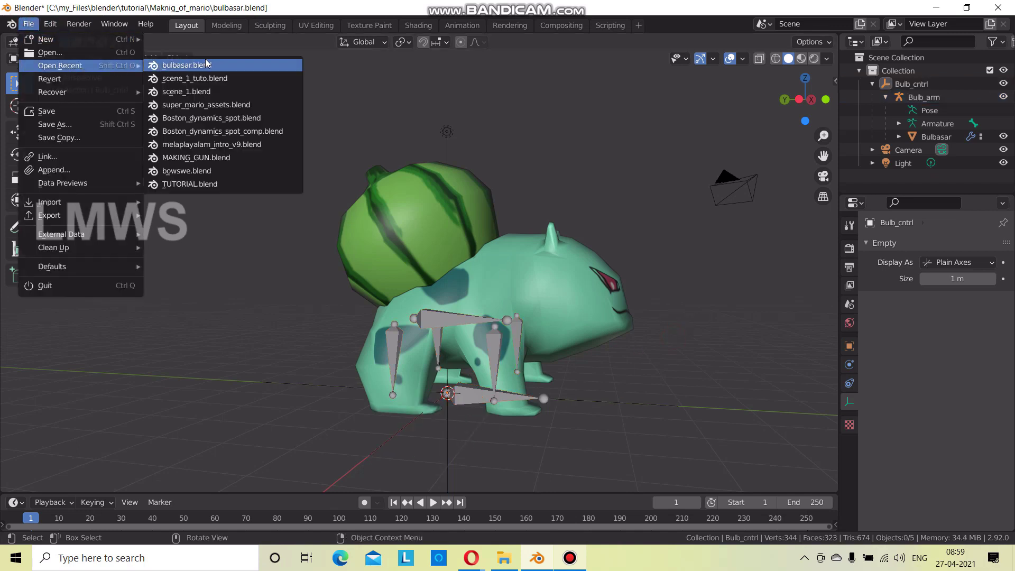
left_click(211, 78)
left_click(528, 308)
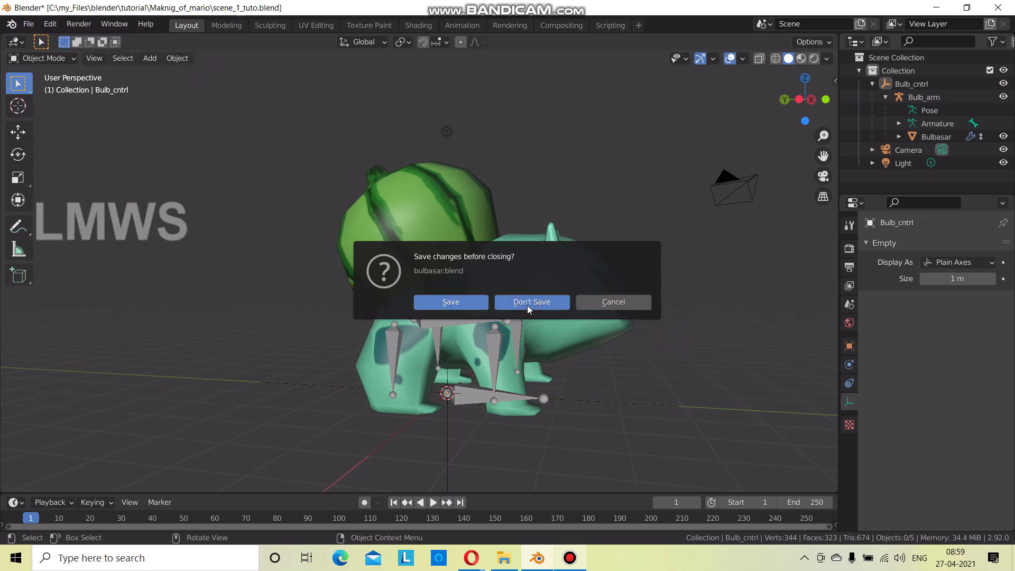
left_click(529, 307)
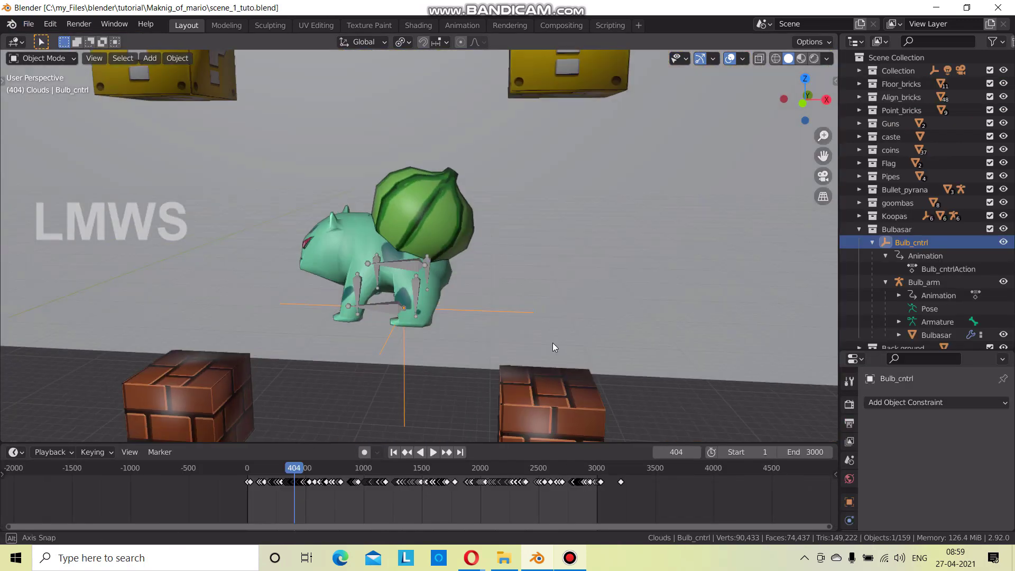
middle_click_drag(553, 343, 388, 389)
Play Bulbasaur's walk animation, then restart it near the first frame.
key("space")
scroll(323, 350, "down", 3)
key("space")
scroll(316, 333, "down", 2)
scroll(230, 362, "down", 3)
scroll(231, 376, "down", 1)
scroll(343, 462, "down", 1)
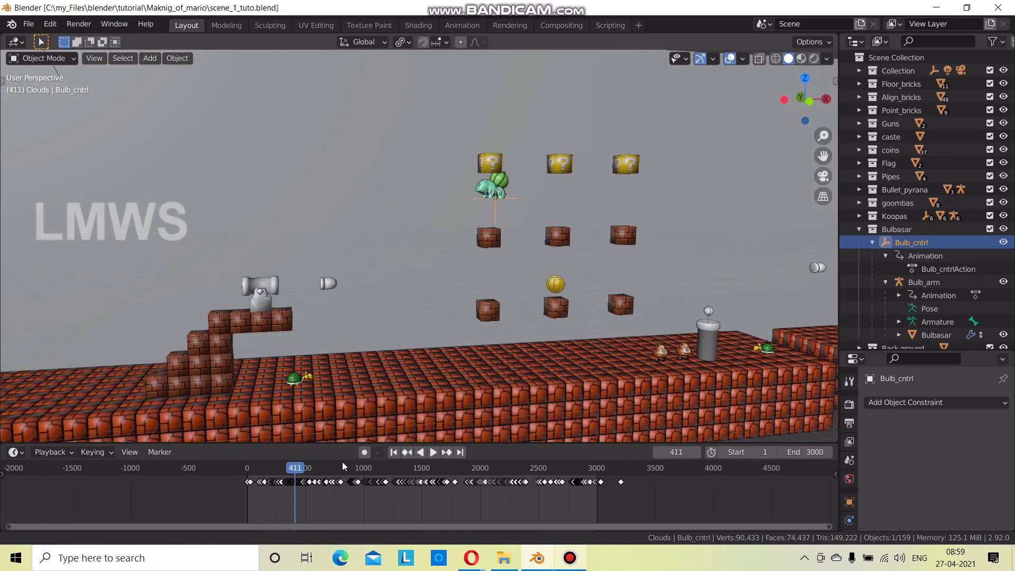
left_click(248, 467)
key("space")
Replay the walk close up and from a view of the brick stairs.
middle_click_drag(241, 338, 616, 298)
scroll(480, 426, "up", 3)
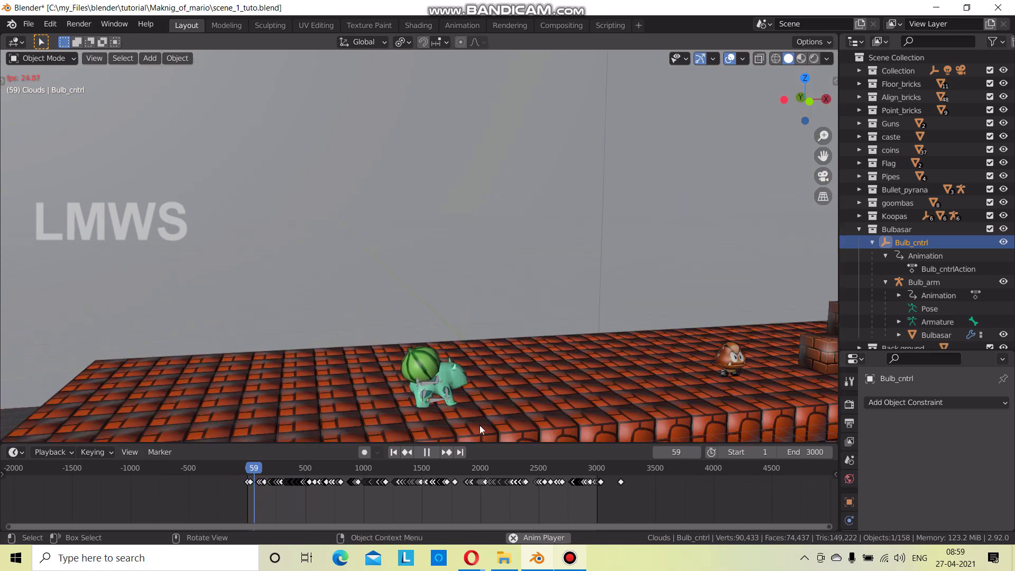
key("space")
middle_click_drag(490, 429, 529, 466)
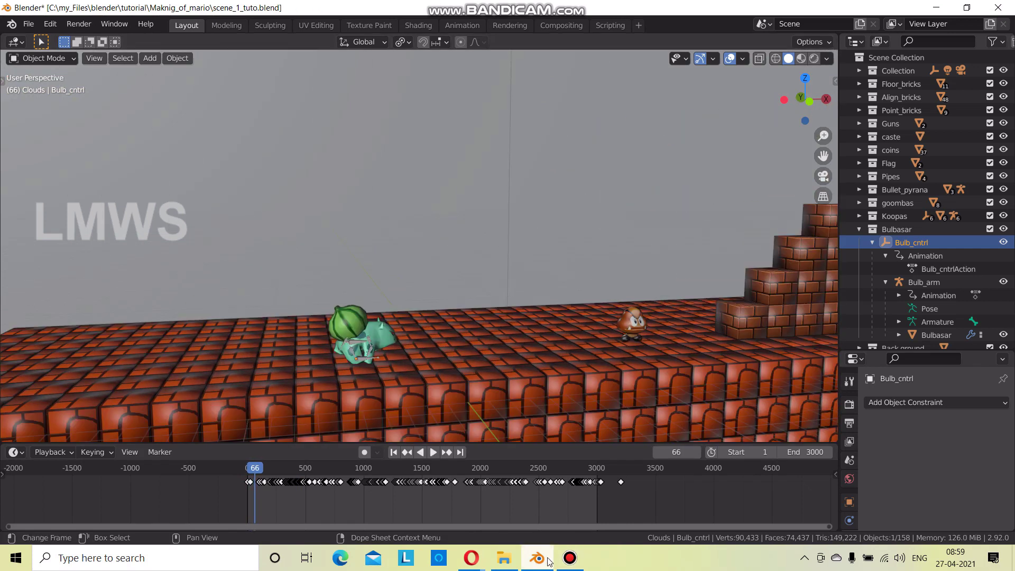
left_click(569, 558)
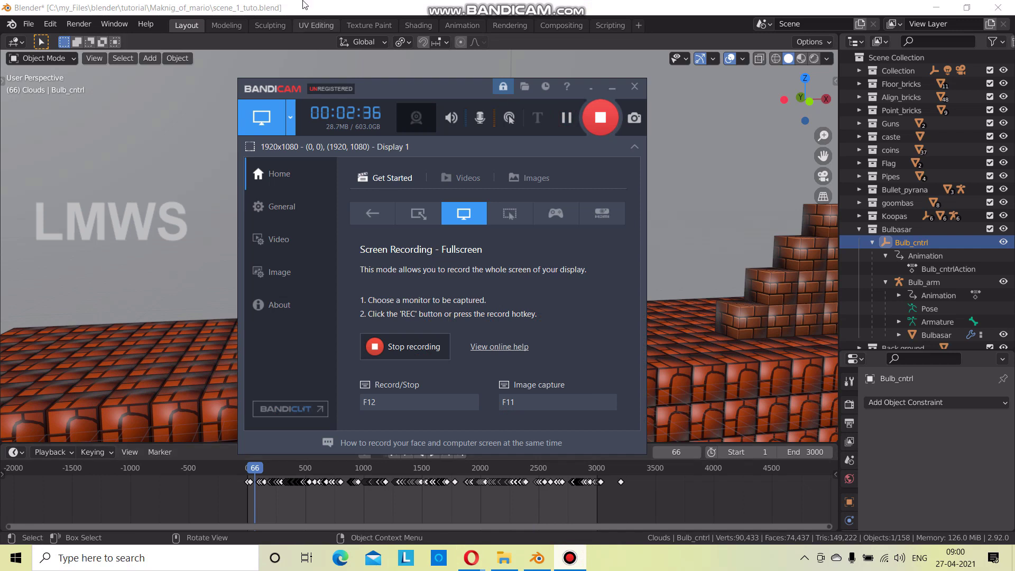
left_click(385, 5)
key("space")
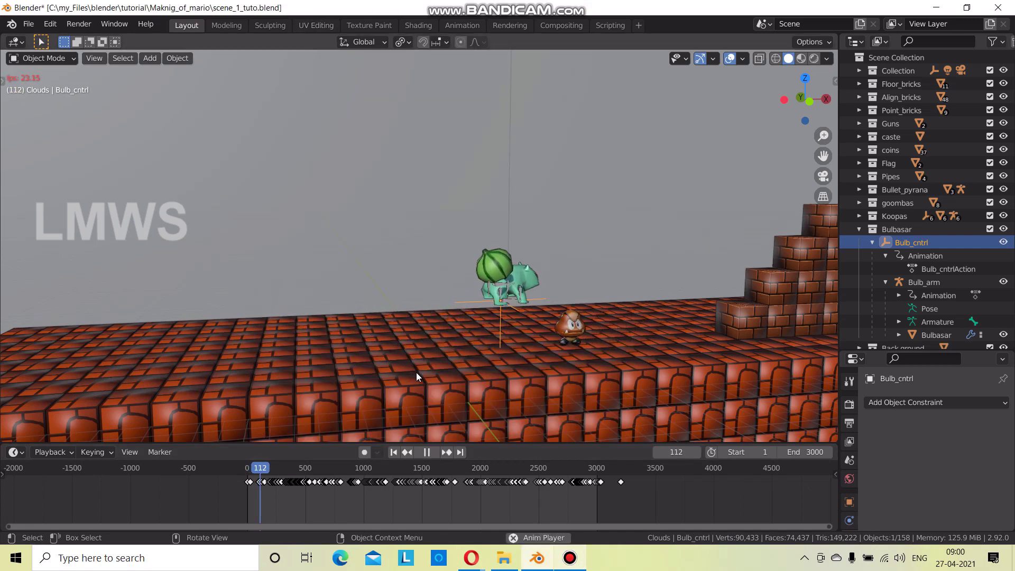
key("space")
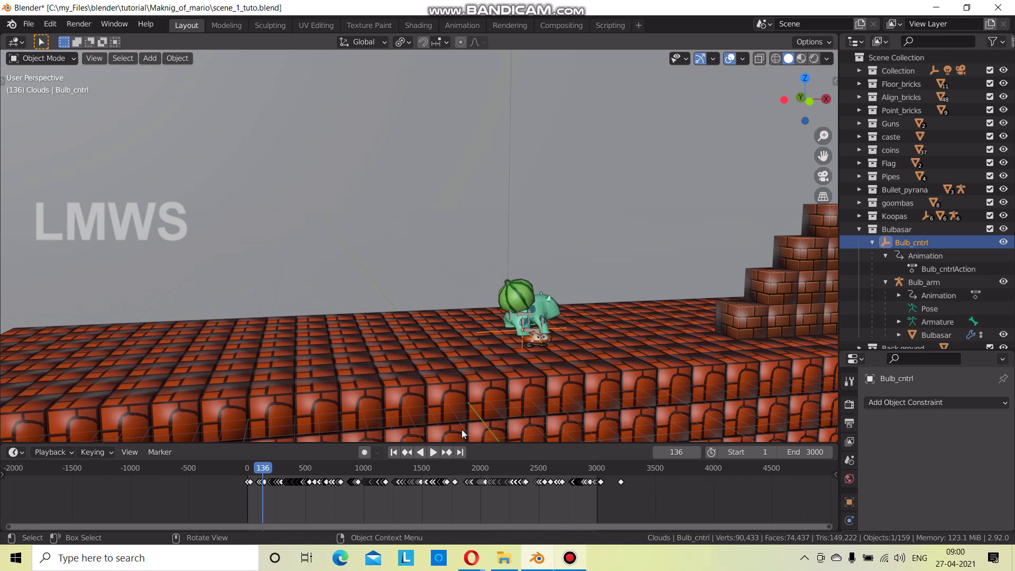
Select all Bulb_cntrl keyframes, enlarge the timeline and frame Bulbasaur in view.
left_click_drag(633, 500, 256, 476)
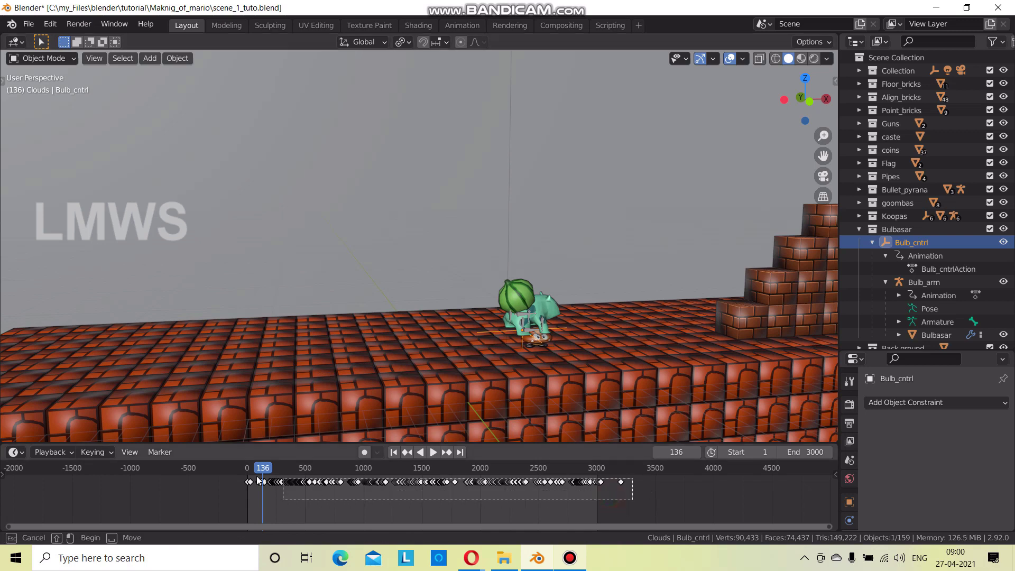
scroll(320, 449, "up", 1)
left_click_drag(324, 444, 328, 381)
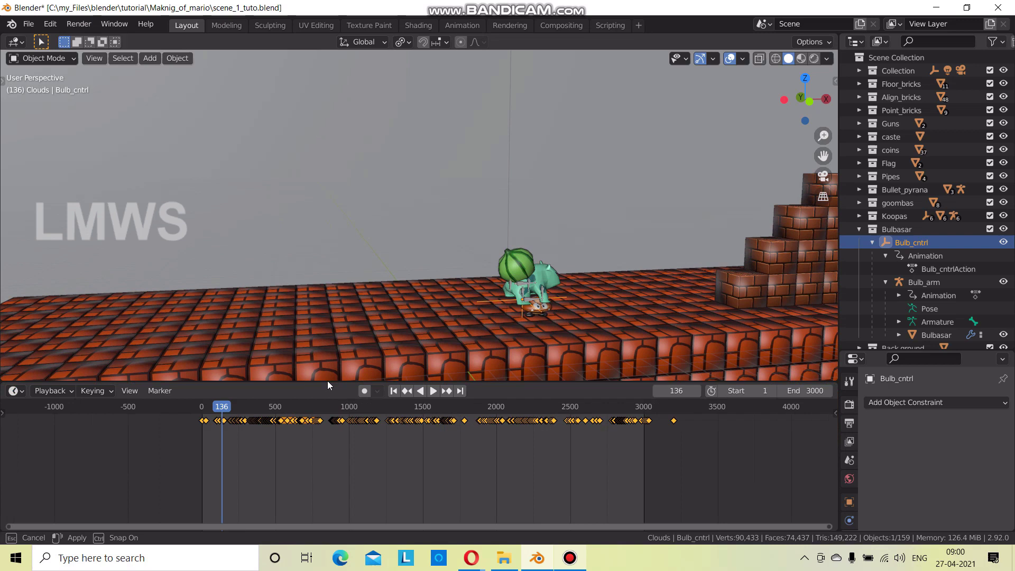
scroll(510, 307, "up", 2)
mouse_move(526, 313)
middle_mouse_down("shift")
mouse_move(437, 288)
mouse_move(358, 299)
middle_mouse_up("shift")
scroll(223, 446, "up", 2)
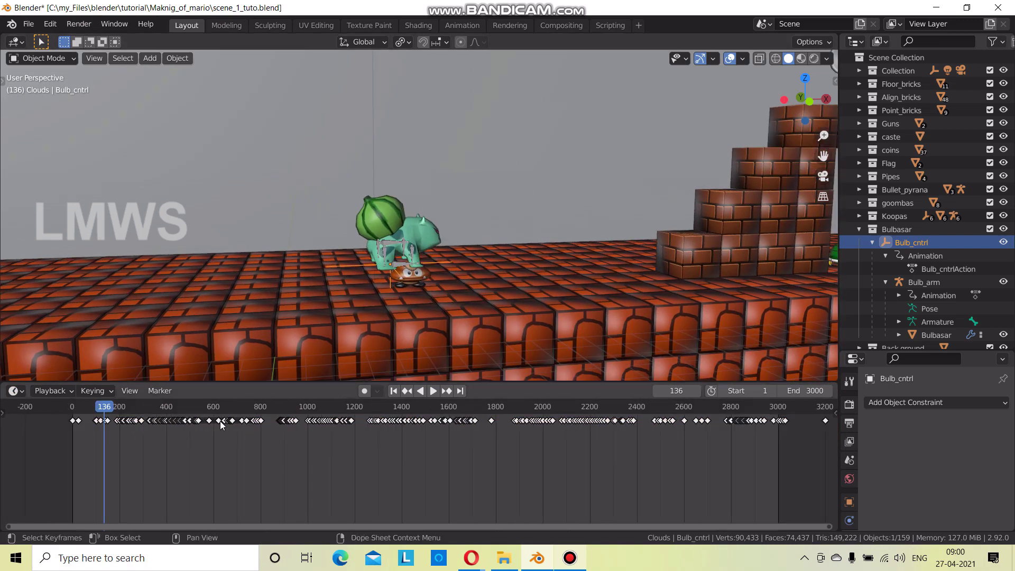
scroll(376, 463, "up", 2)
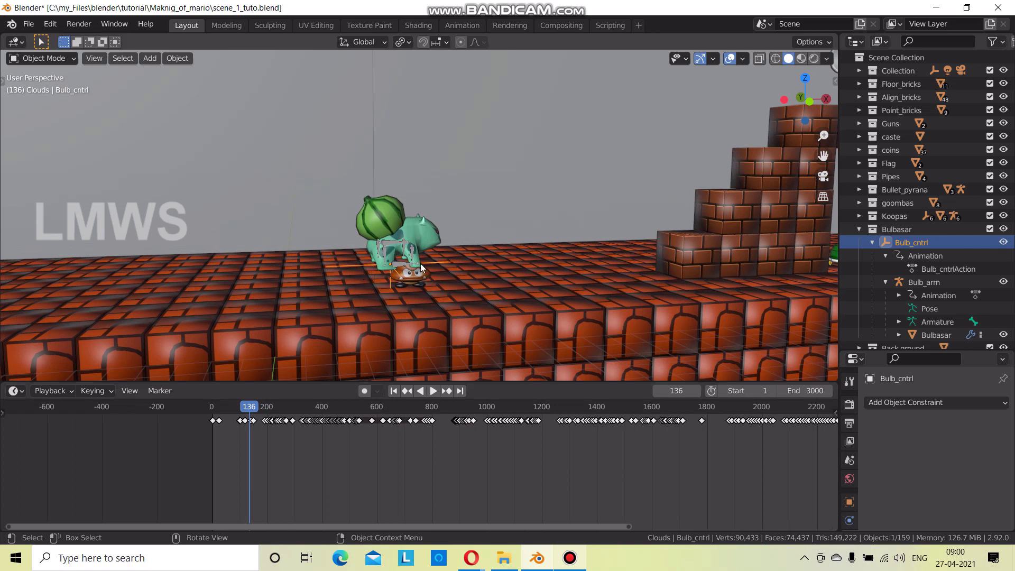
Play the walk animation and stop back at frame 125.
key("space")
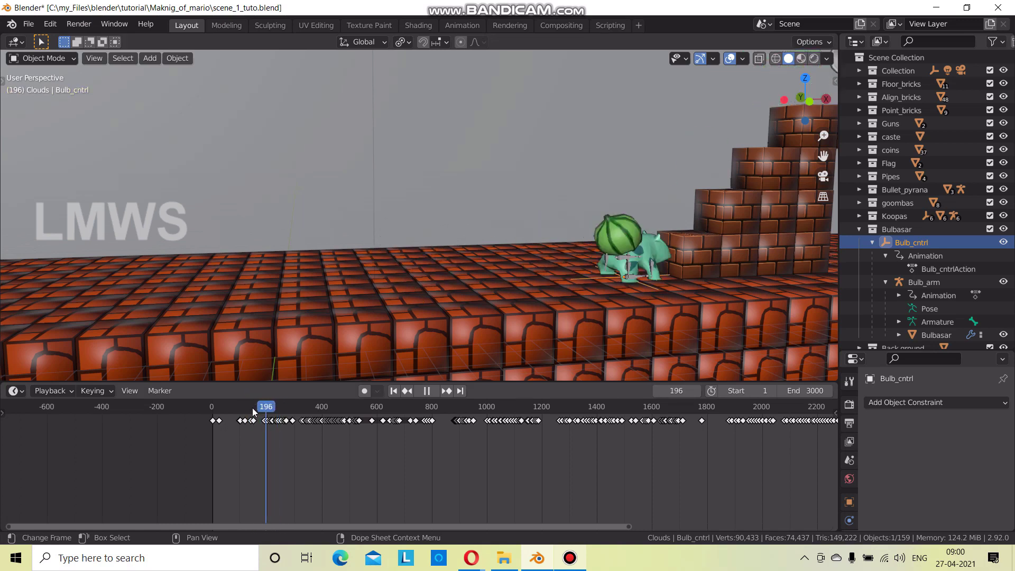
left_click_drag(281, 408, 245, 409)
key("space")
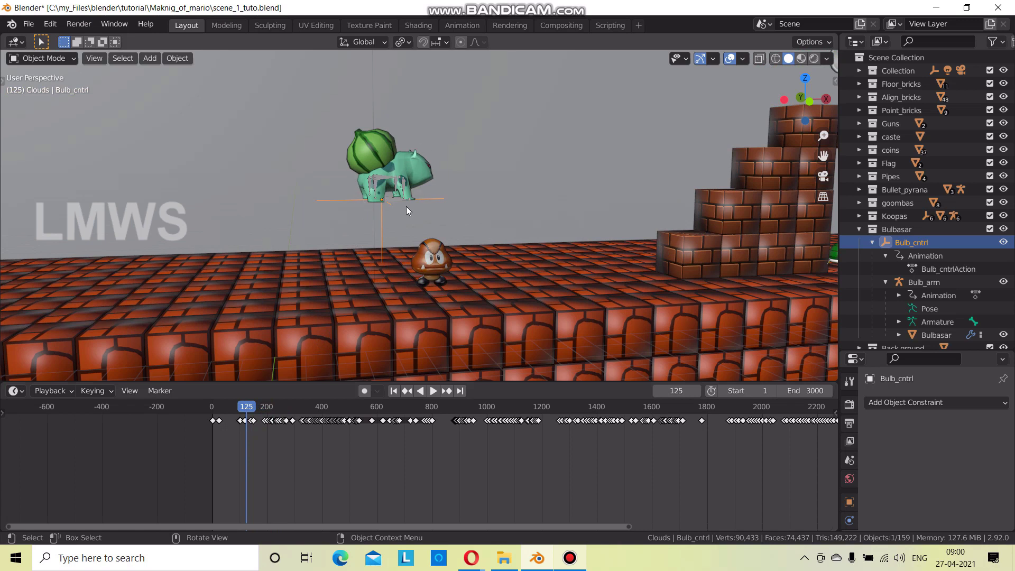
scroll(406, 210, "down", 3)
scroll(399, 240, "down", 3)
scroll(400, 246, "down", 1)
scroll(402, 254, "down", 2)
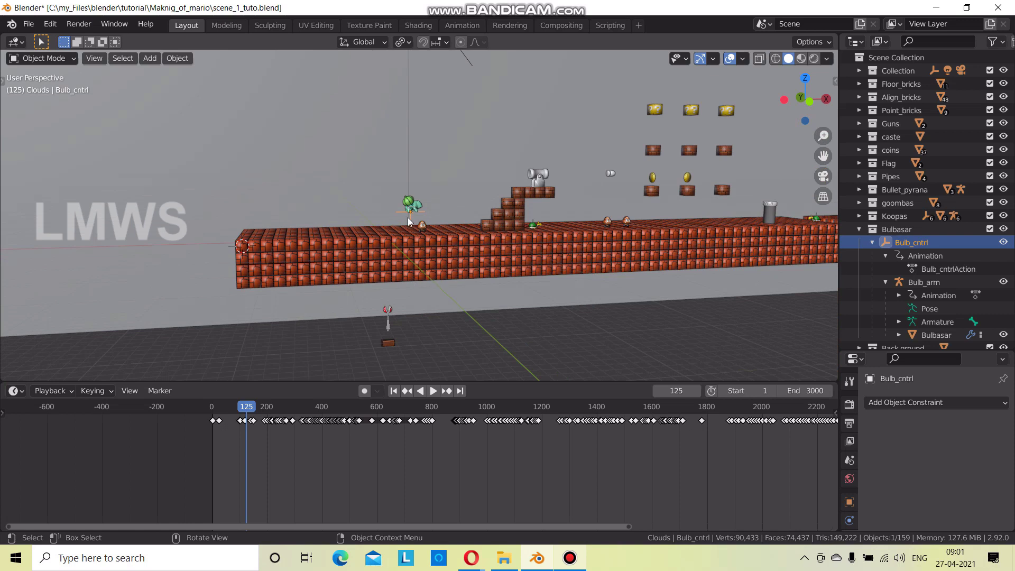
scroll(458, 308, "down", 2)
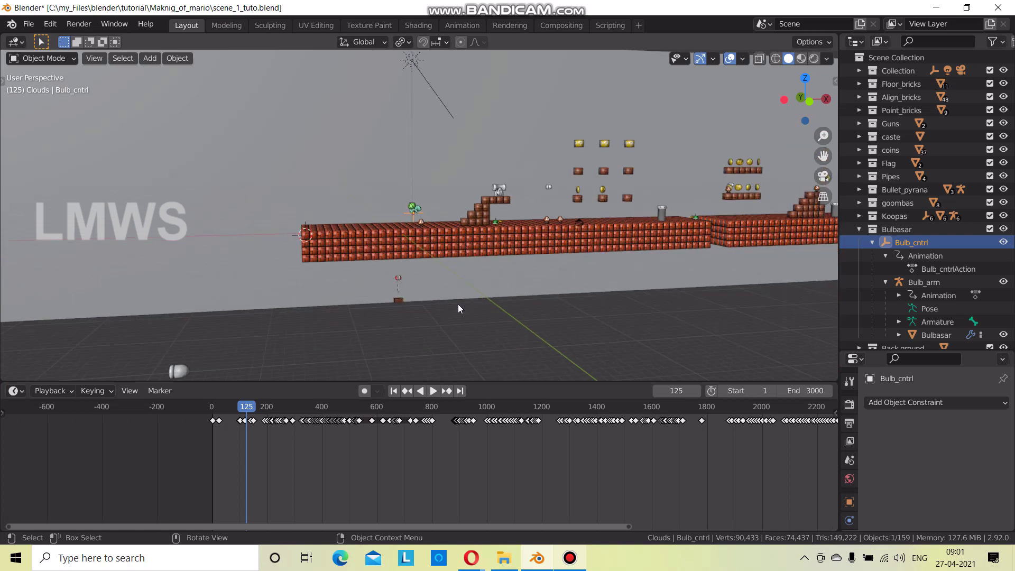
Scrub and play the animation through the scene camera, then orbit to an angled view.
key("KP_0")
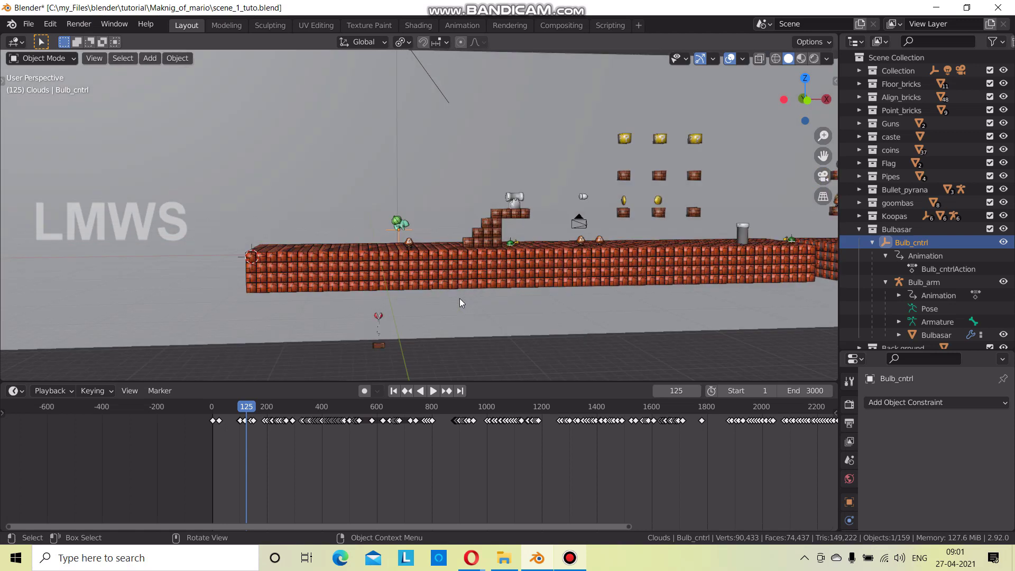
left_click_drag(230, 420, 256, 408)
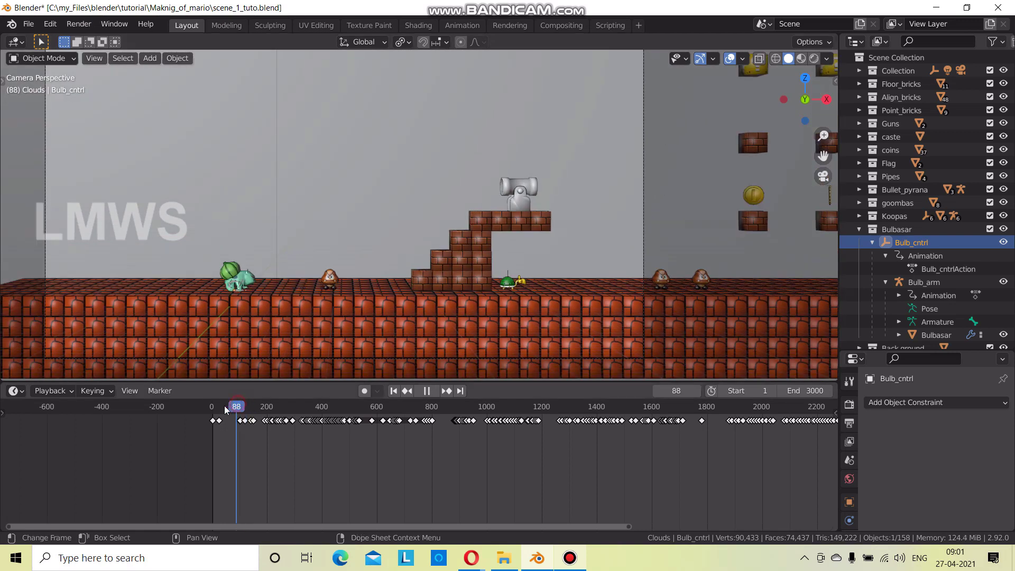
key("space")
key("space")
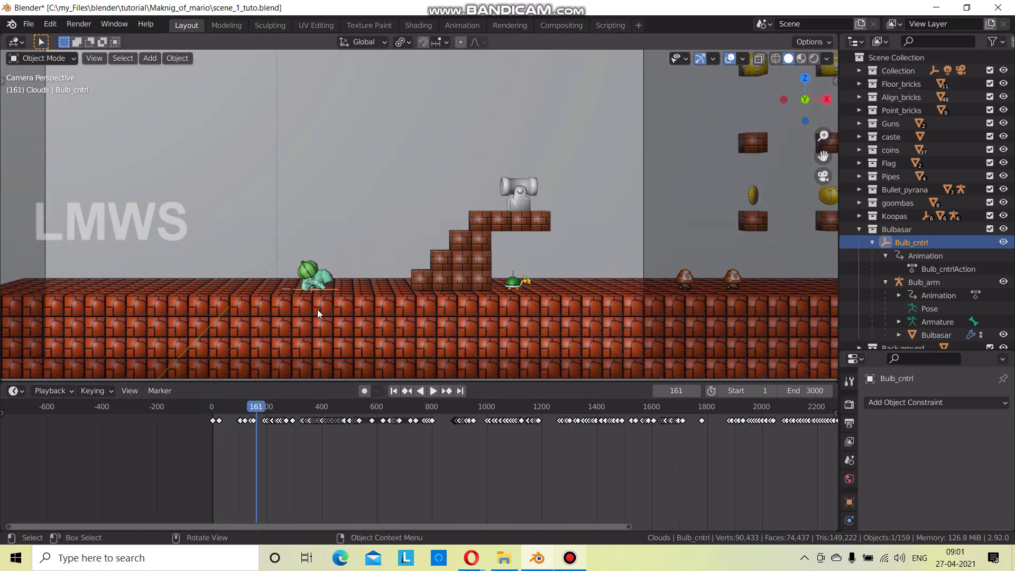
scroll(324, 310, "up", 1)
scroll(349, 296, "up", 2)
scroll(369, 286, "up", 1)
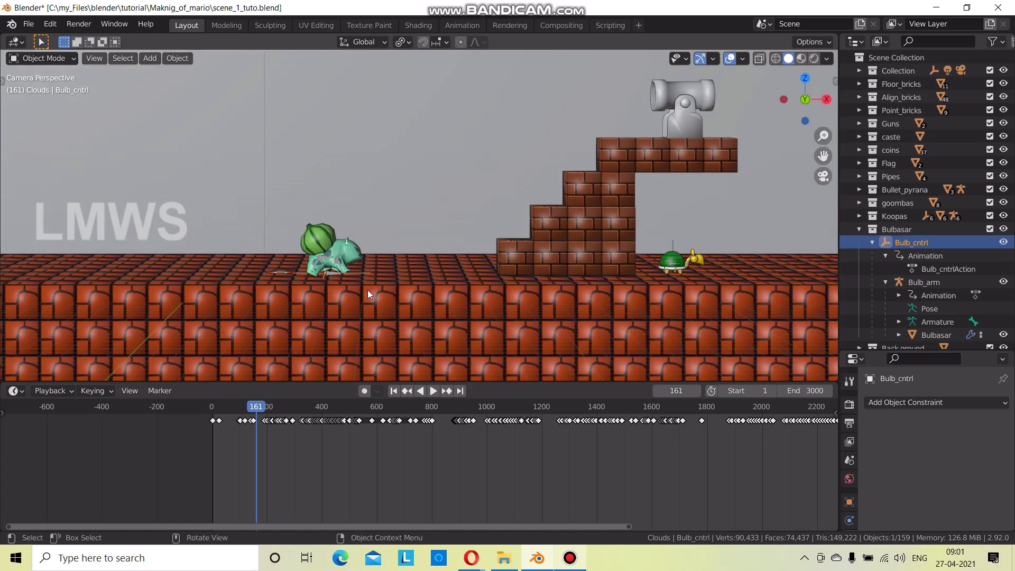
scroll(369, 294, "down", 3)
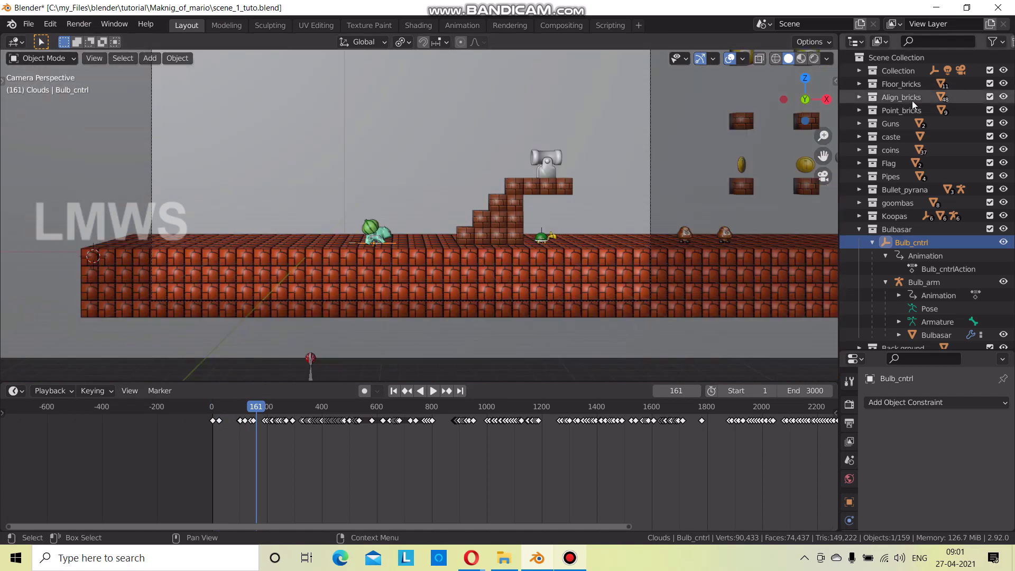
mouse_move(500, 233)
middle_mouse_down()
mouse_move(487, 291)
mouse_move(590, 286)
mouse_move(566, 275)
mouse_move(654, 298)
mouse_move(473, 297)
mouse_move(344, 279)
mouse_move(651, 357)
middle_mouse_up()
Make the Camera active and briefly inspect the scene in wireframe shading.
left_click(650, 364)
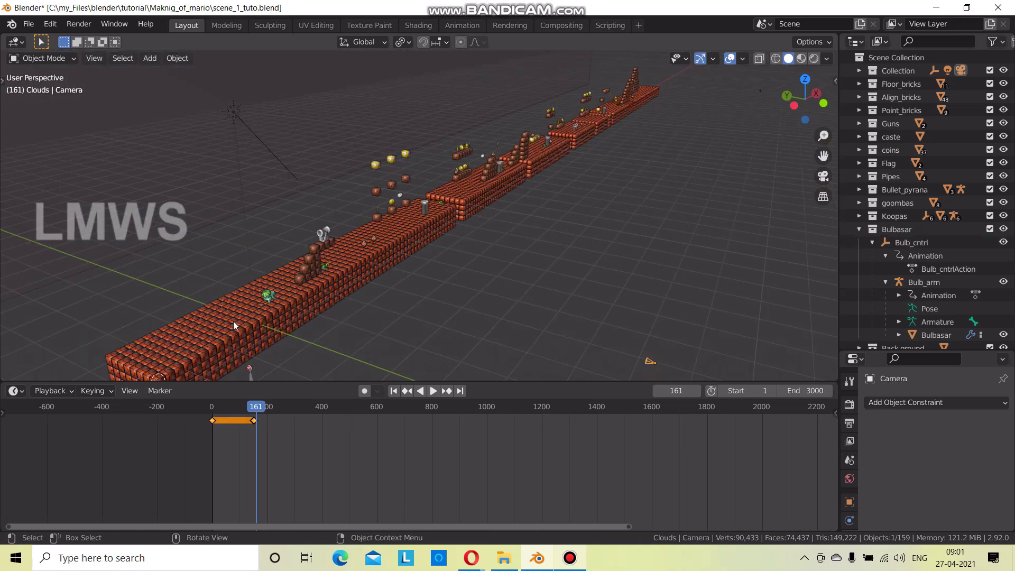
scroll(271, 252, "up", 3)
middle_click_drag(271, 253, 343, 272)
scroll(162, 273, "up", 3)
mouse_move(162, 272)
middle_mouse_down()
mouse_move(274, 244)
mouse_move(243, 254)
middle_mouse_up()
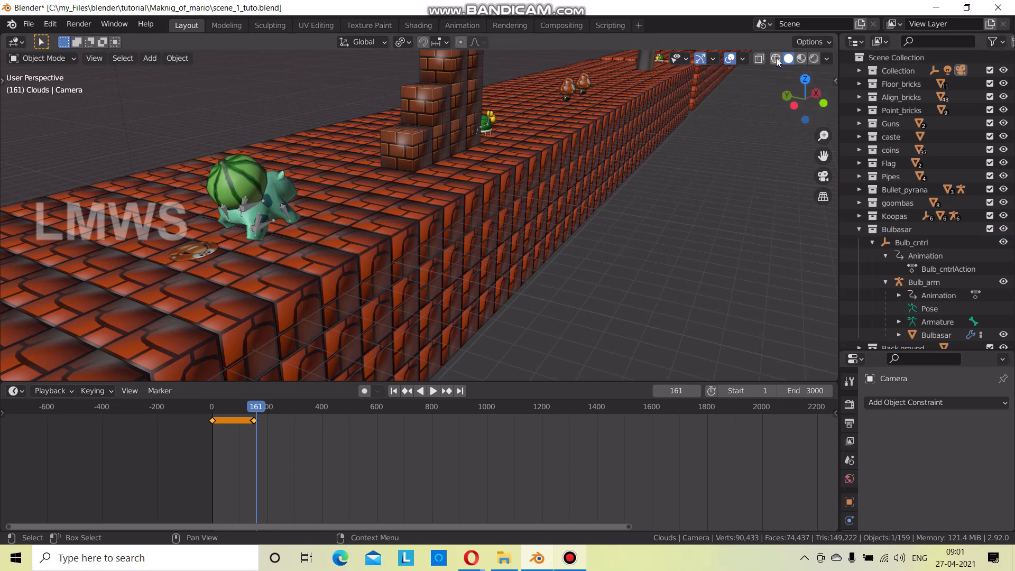
key("shift+z")
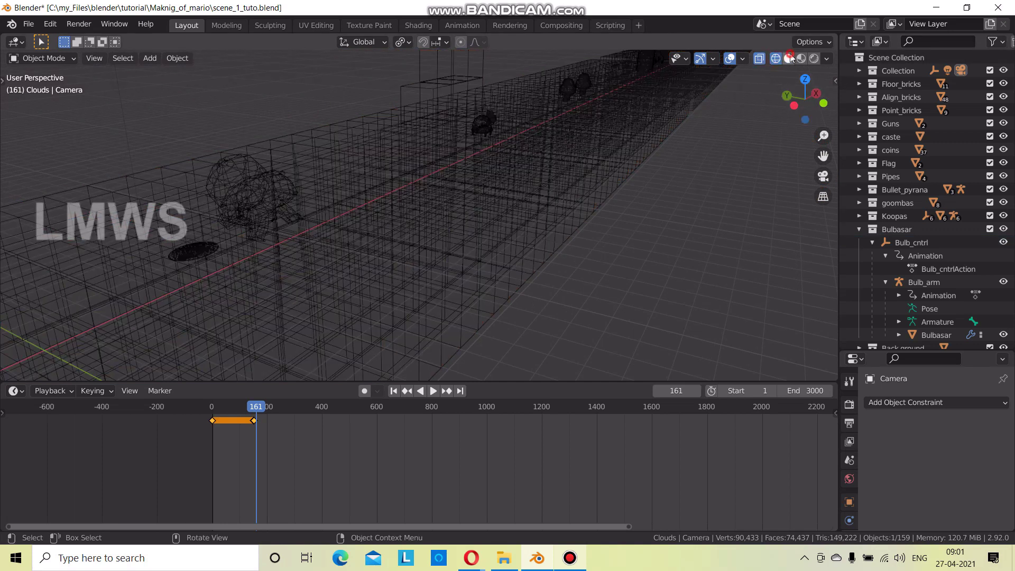
left_click(789, 58)
Parent the camera to the Bulb_cntrl empty as Object.
left_click(921, 243)
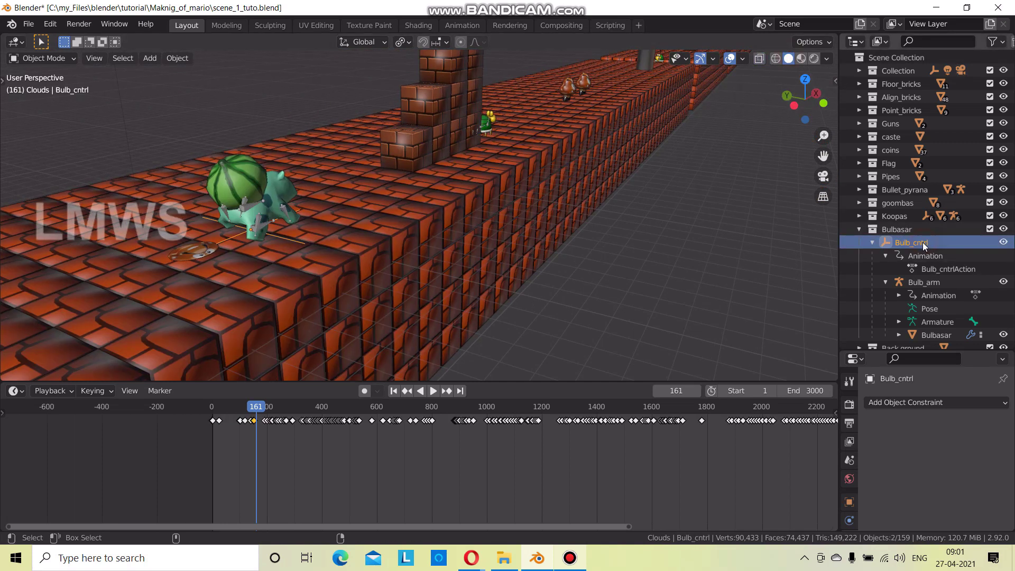
scroll(582, 252, "down", 5)
scroll(589, 275, "down", 3)
middle_click_drag(578, 284, 563, 274)
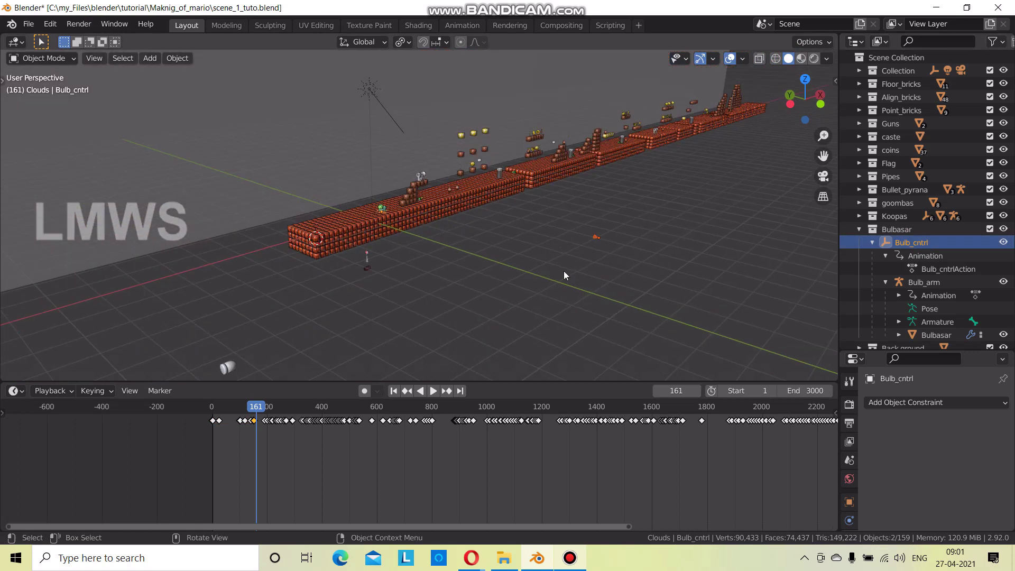
key("ctrl+p")
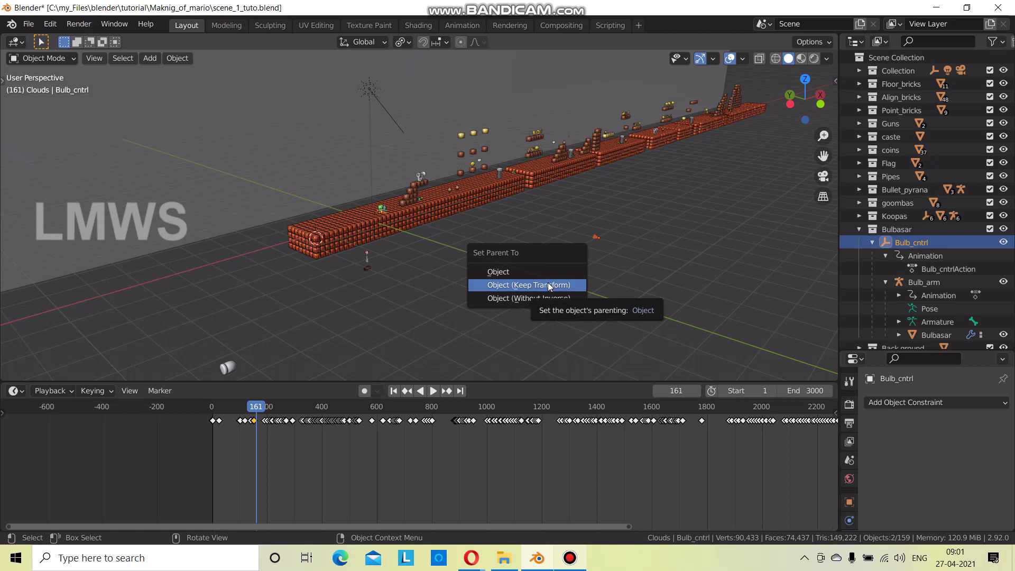
left_click(483, 299)
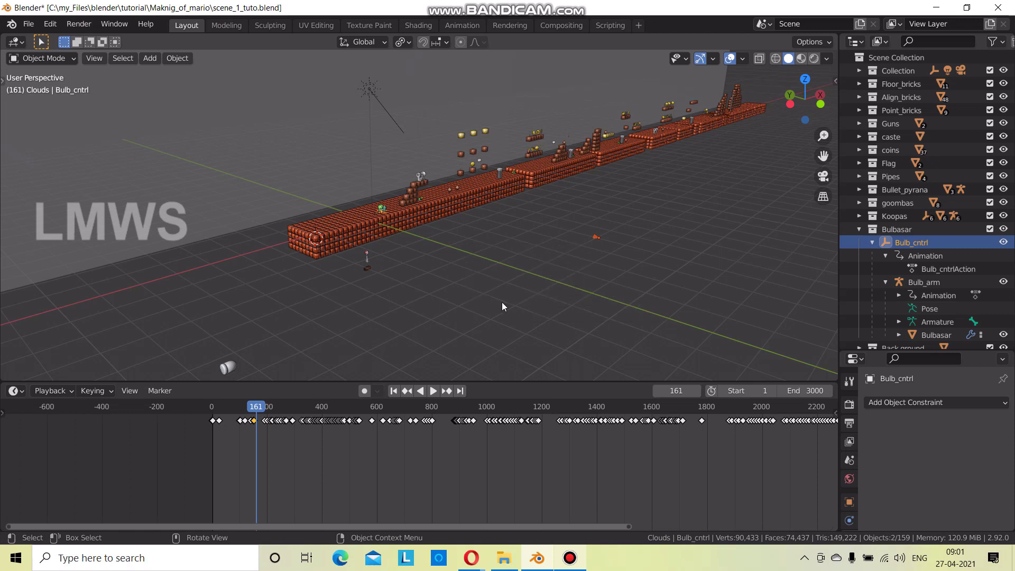
Review the view along the brick level and save scene_1_tuto.blend.
scroll(334, 261, "up", 2)
scroll(332, 261, "up", 2)
scroll(671, 278, "down", 1)
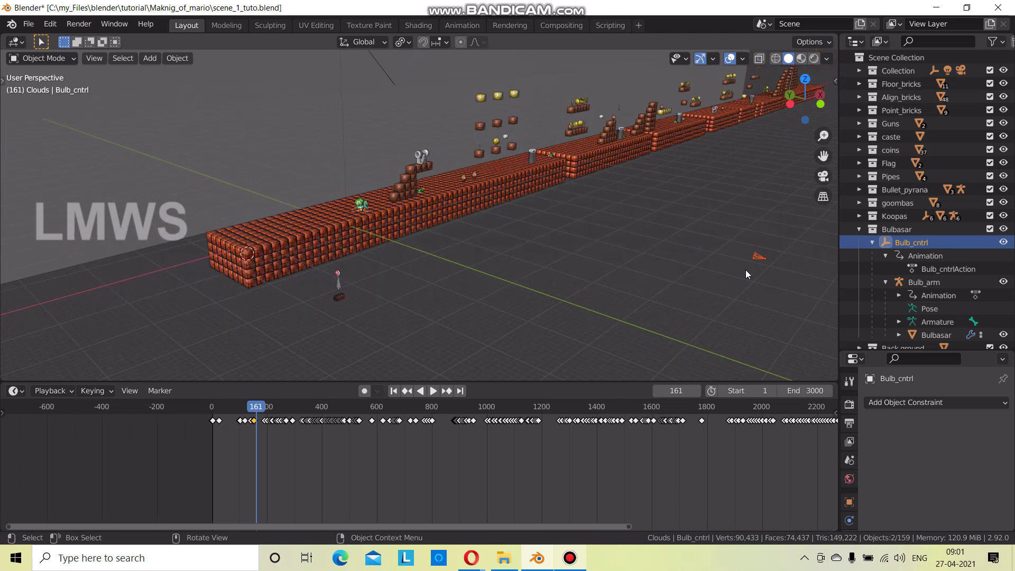
scroll(360, 218, "up", 2)
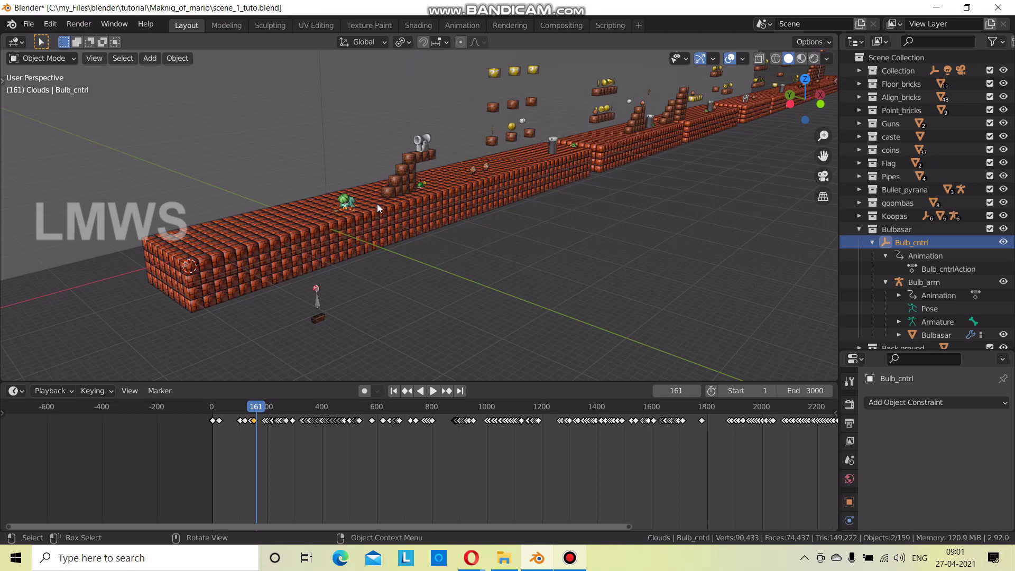
scroll(353, 252, "up", 2)
scroll(354, 252, "up", 2)
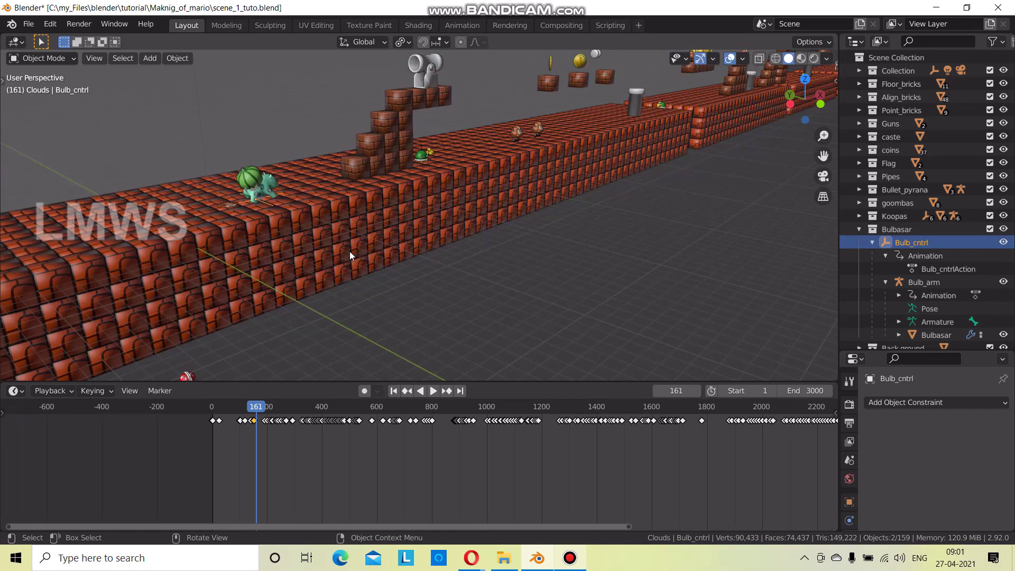
middle_click_drag(341, 244, 357, 270, "shift")
scroll(357, 265, "down", 2)
scroll(326, 265, "down", 2)
scroll(328, 263, "down", 3)
key("ctrl+s")
Parent the selected object to Bulb_cntrl and look through the scene camera.
key("ctrl+p")
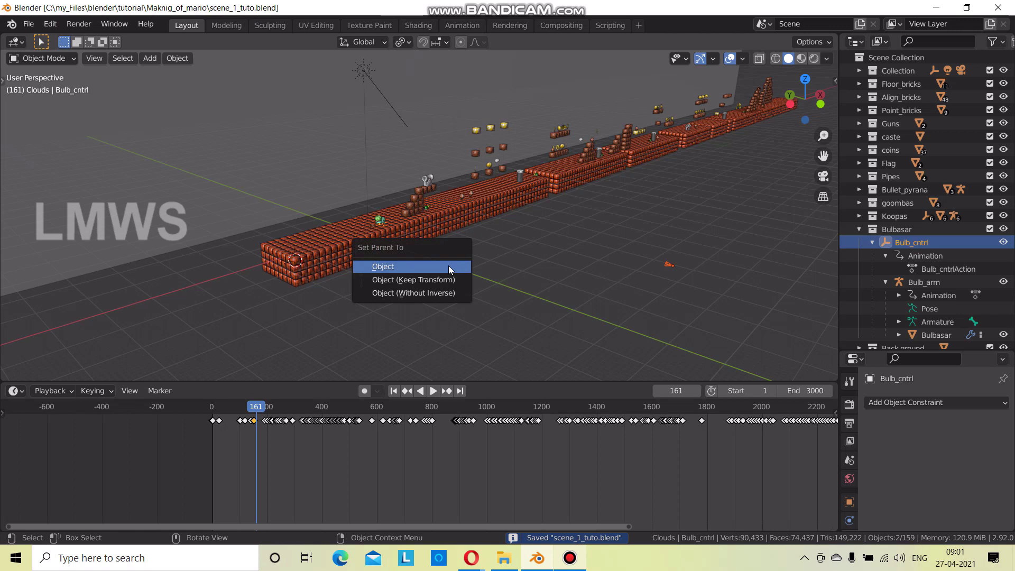
left_click(452, 279)
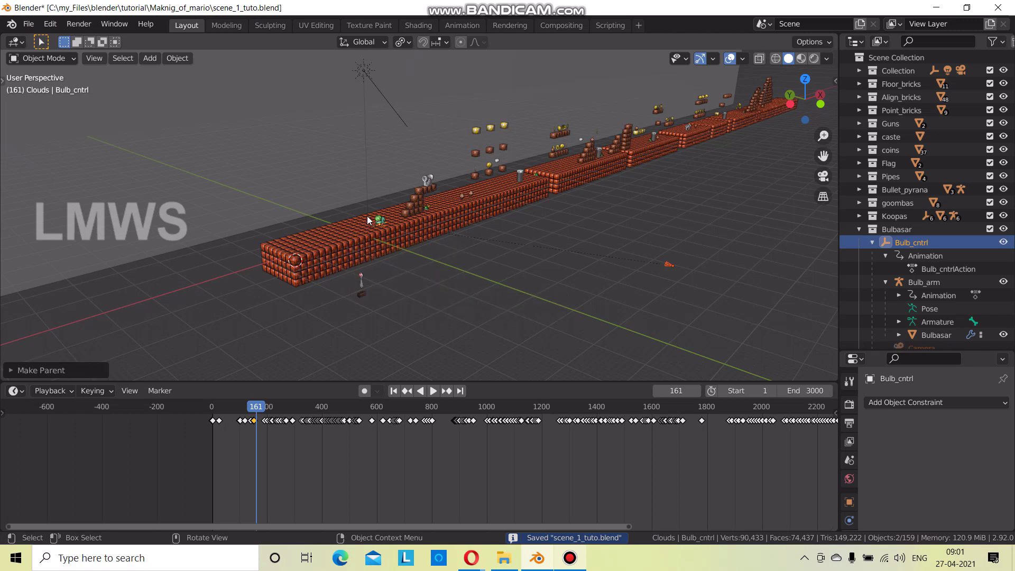
key("KP_0")
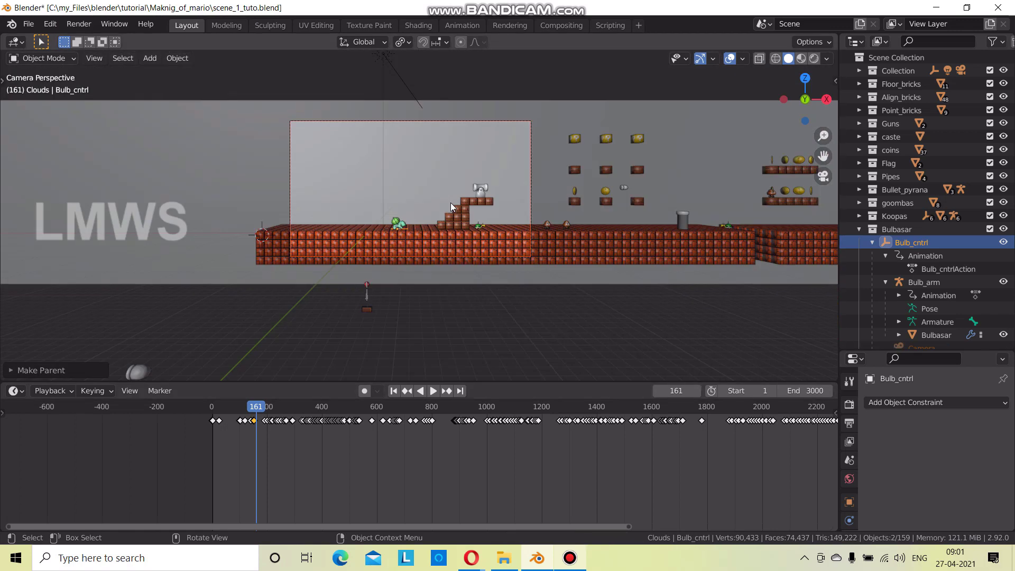
Preview the walk through the camera, scrubbing to frame 173 and stopping at frame 272.
scroll(451, 202, "up", 4)
key("space")
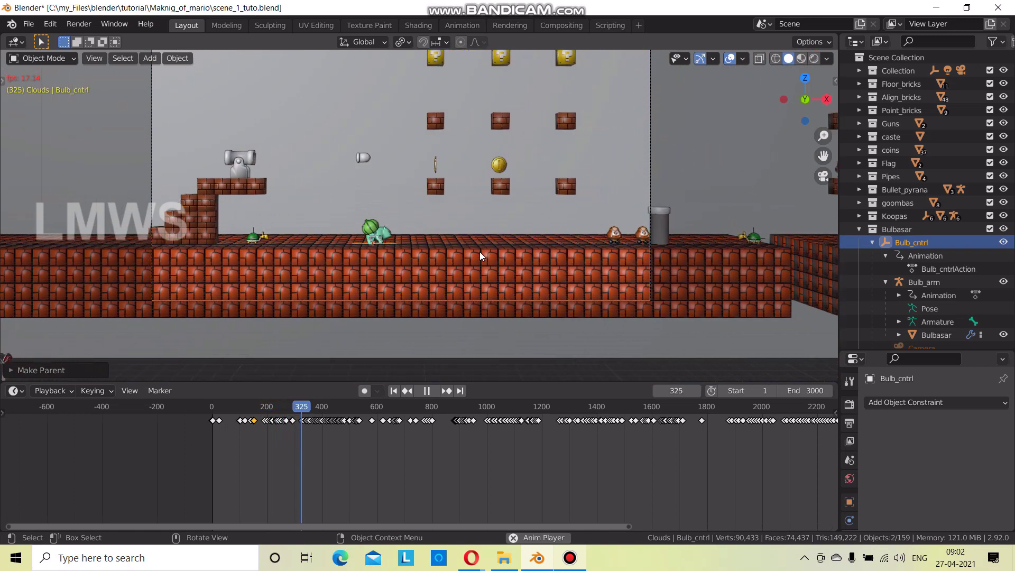
key("space")
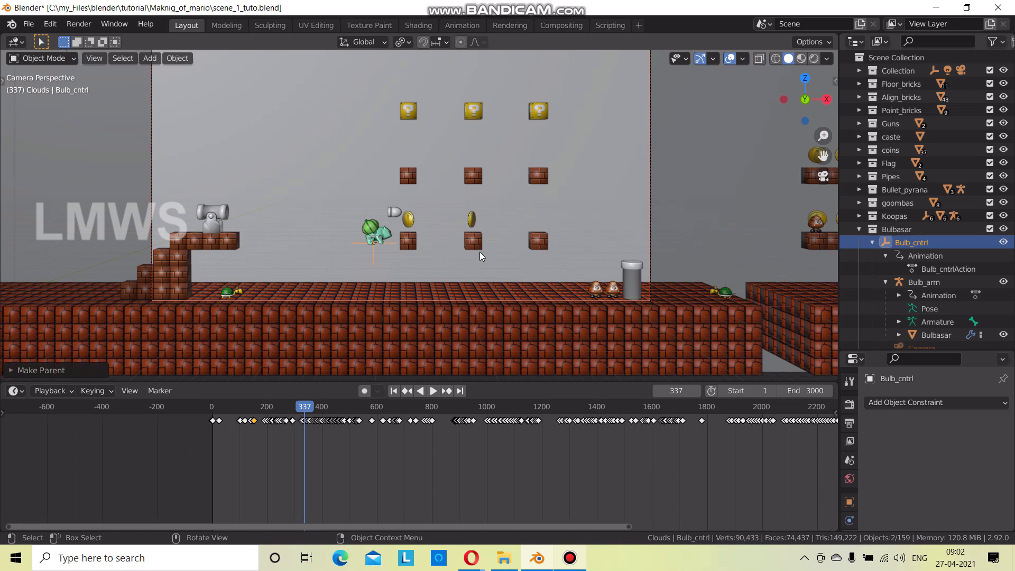
left_click_drag(212, 404, 260, 415)
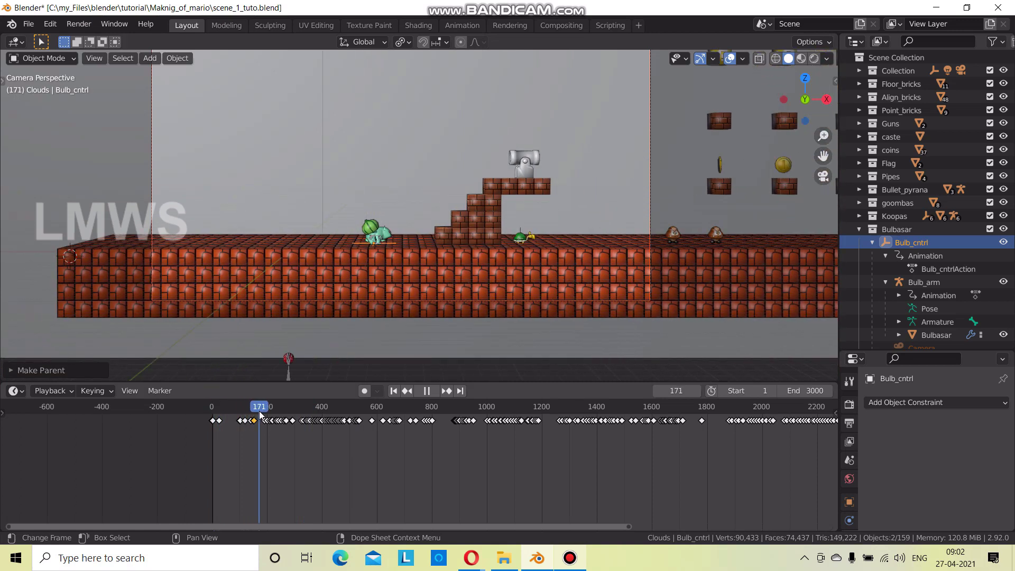
left_click_drag(259, 415, 260, 414)
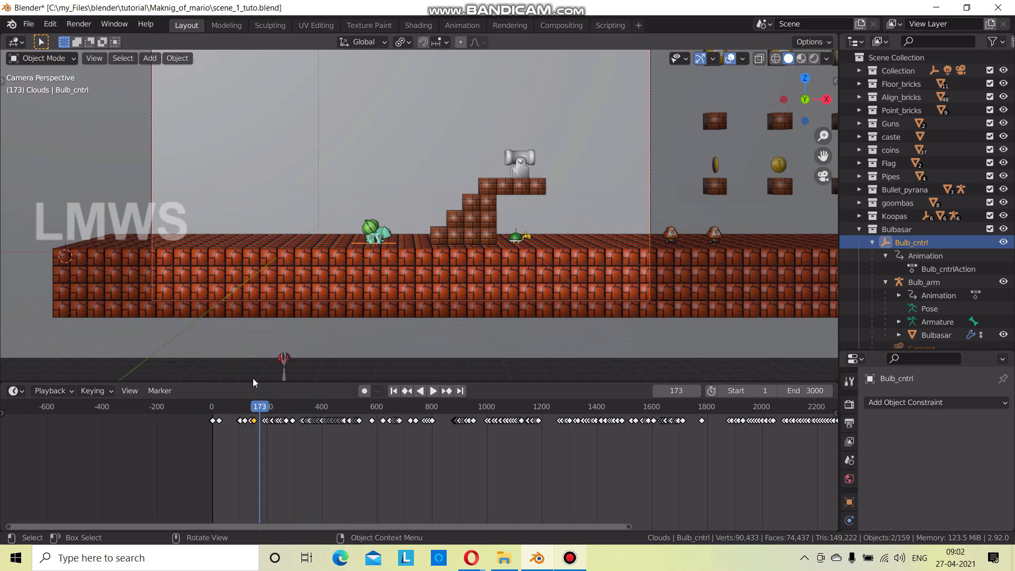
key("space")
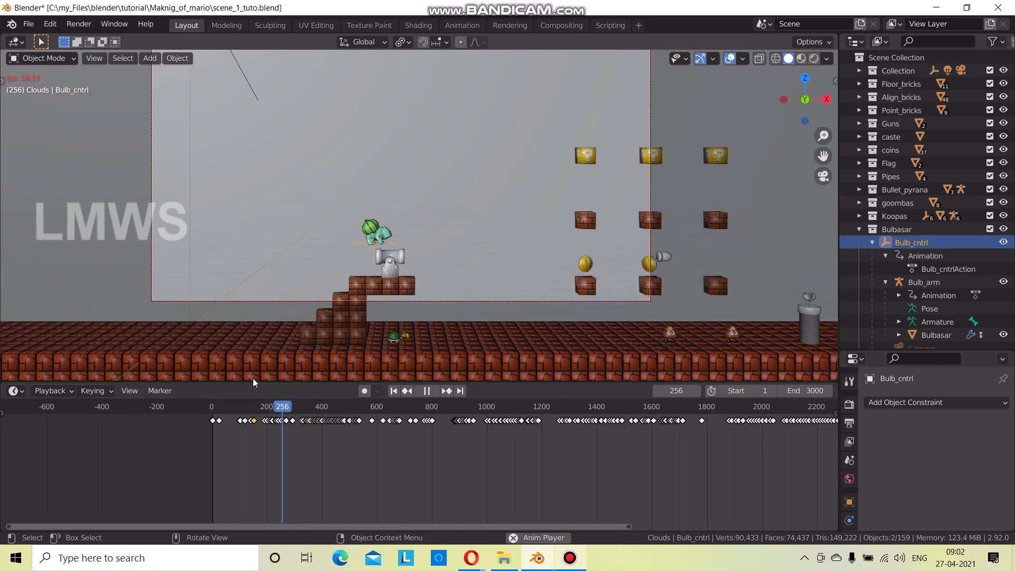
key("space")
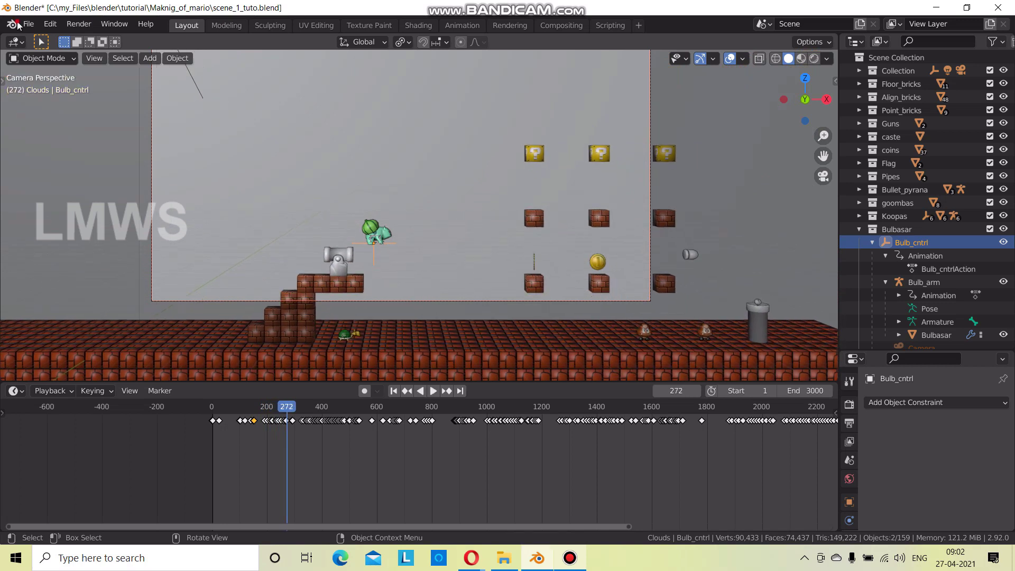
Orbit freely around the brick level while replaying the walk from frames 161 and 86.
left_click(21, 24)
middle_click_drag(404, 103, 427, 264)
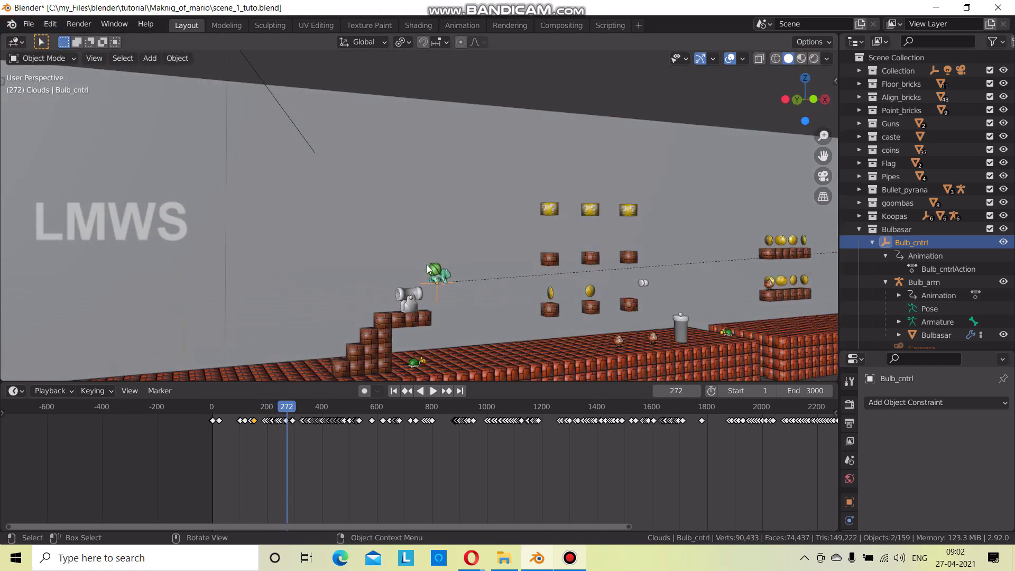
scroll(427, 264, "down", 5)
key("ctrl+z")
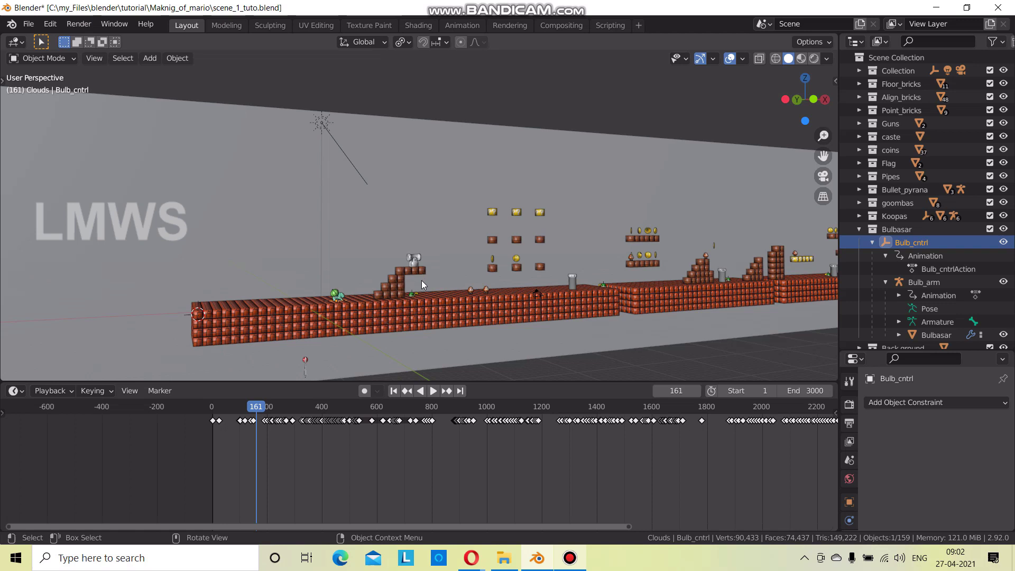
key("space")
key("space")
middle_click_drag(524, 326, 554, 338)
key("space")
left_click(236, 413)
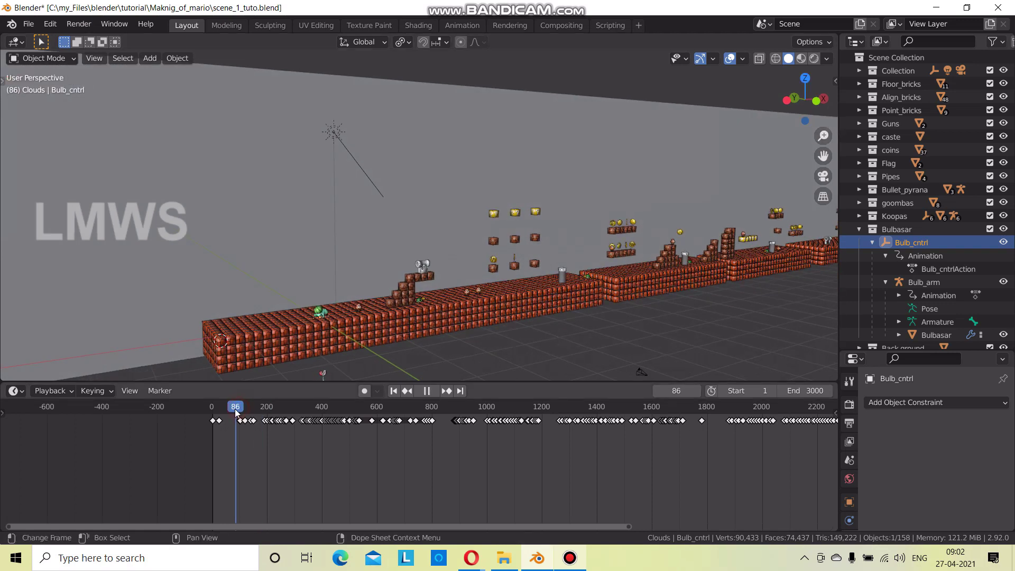
key("space")
middle_click_drag(420, 299, 521, 356)
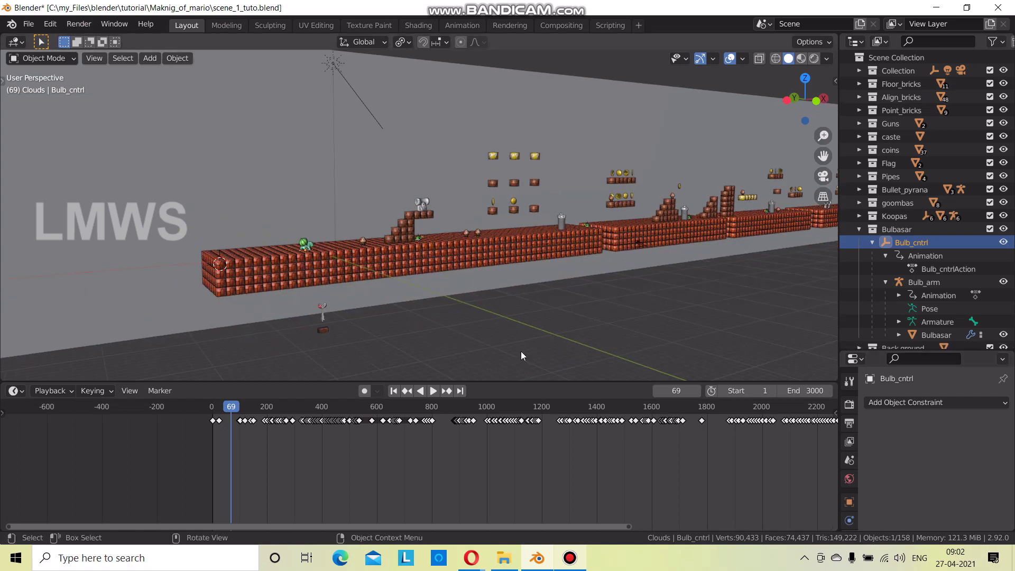
middle_click_drag(444, 333, 690, 300)
Select the camera and enlarge the Properties editor.
left_click(745, 271)
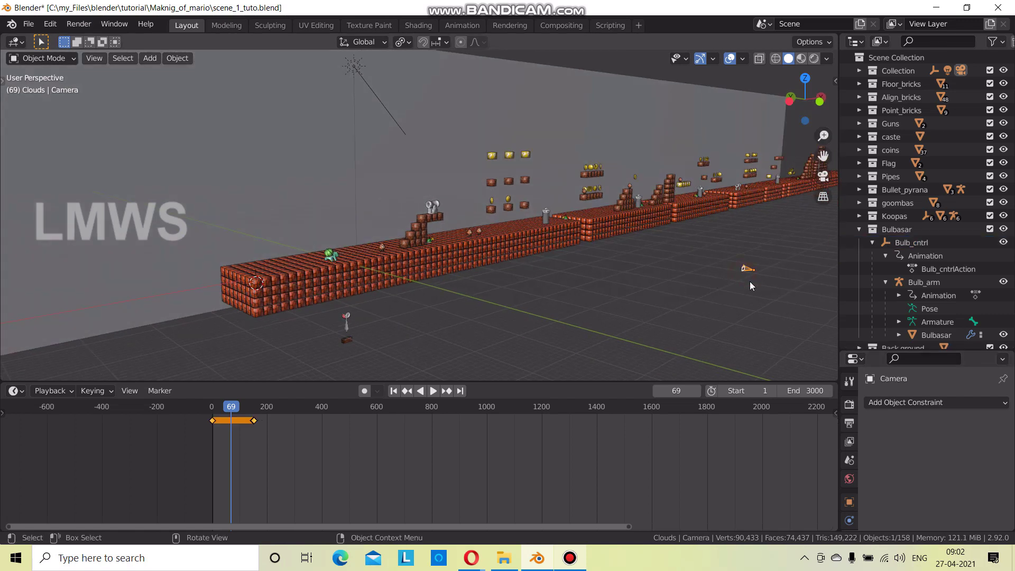
left_click_drag(869, 348, 878, 280)
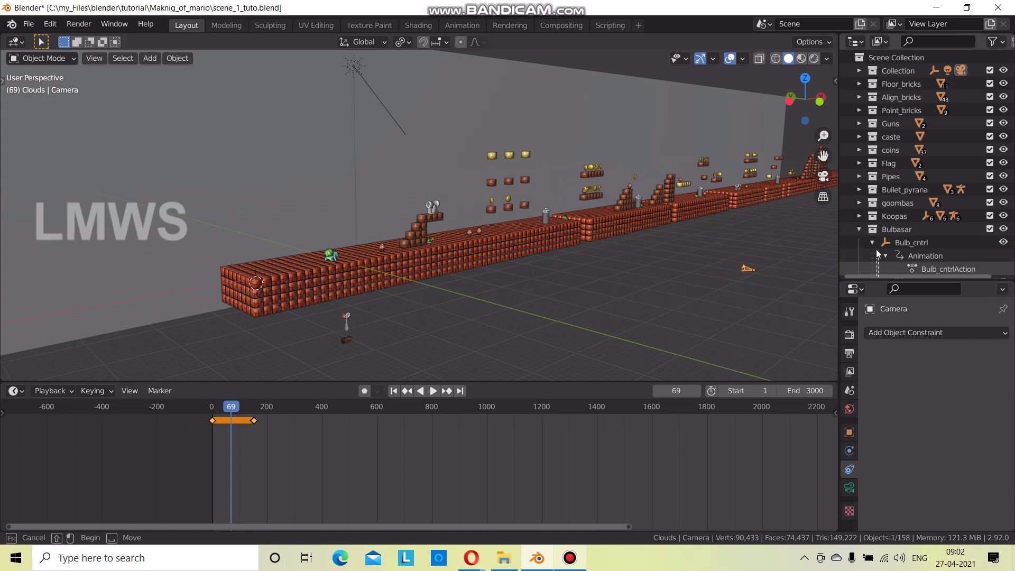
left_click(876, 254)
left_click(747, 269)
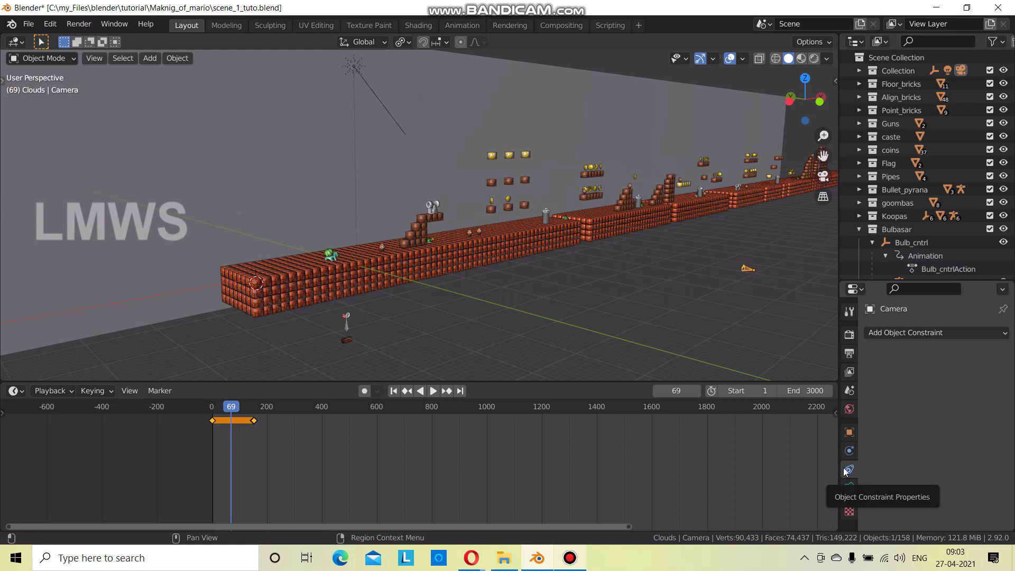
Give the camera a Child Of constraint targeting Bulb_cntrl.
left_click(903, 334)
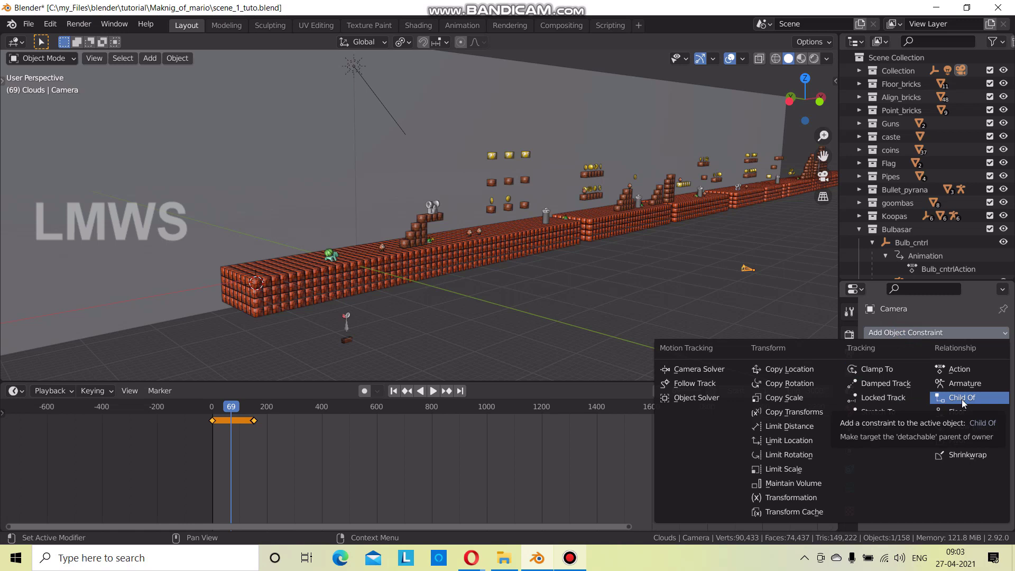
left_click(964, 404)
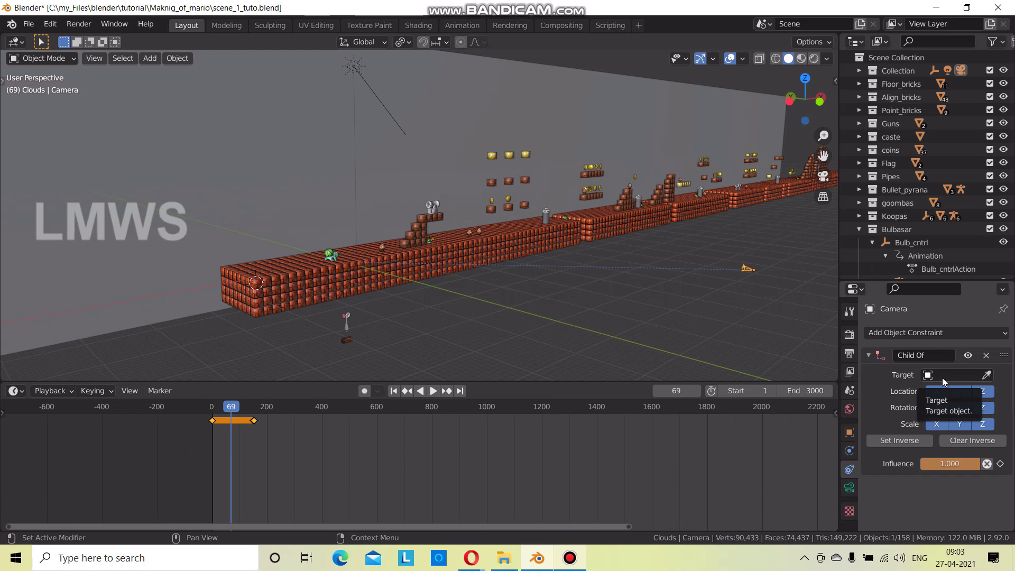
left_click(950, 376)
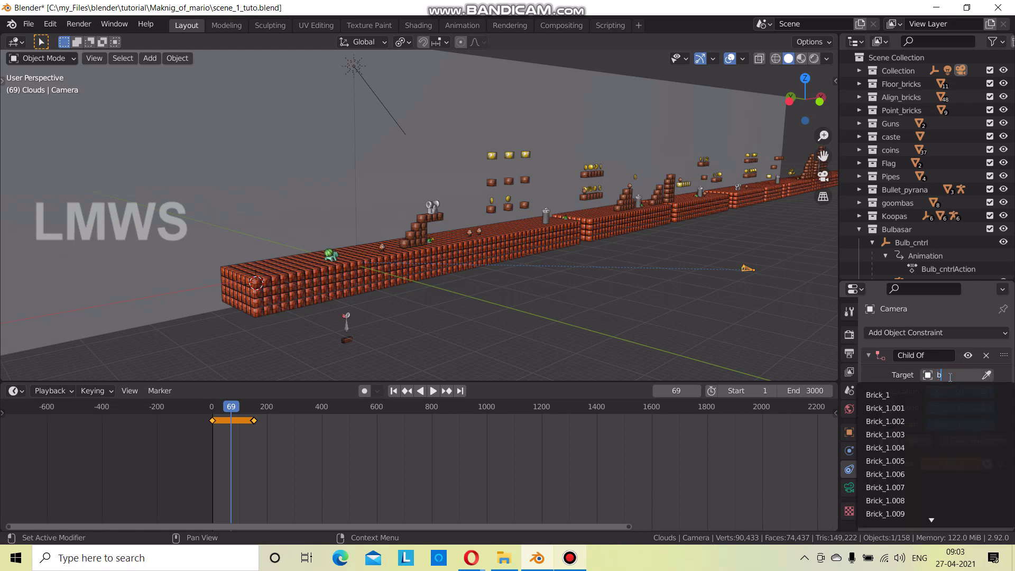
type("ul")
key("Down")
key("Down")
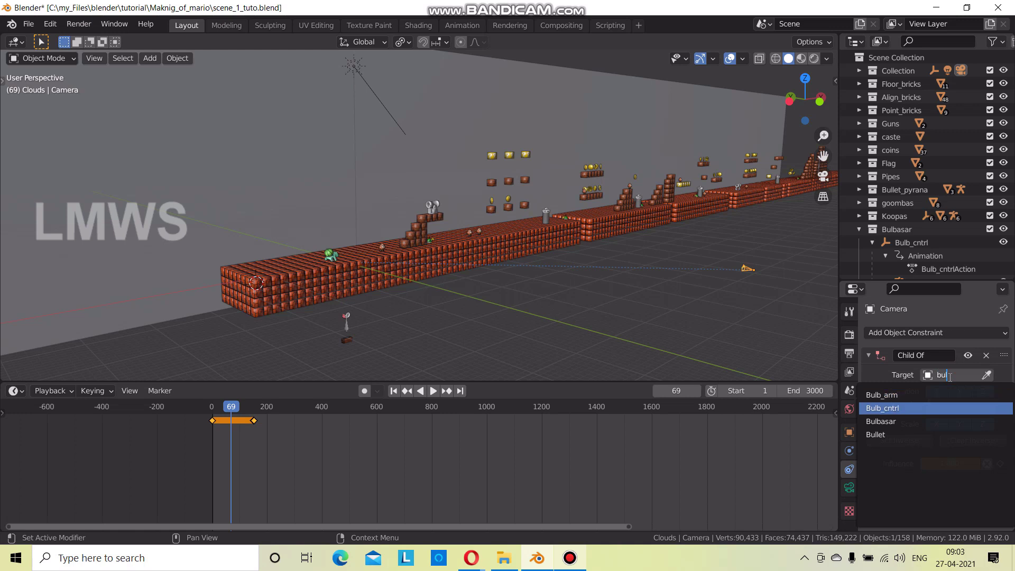
key("Return")
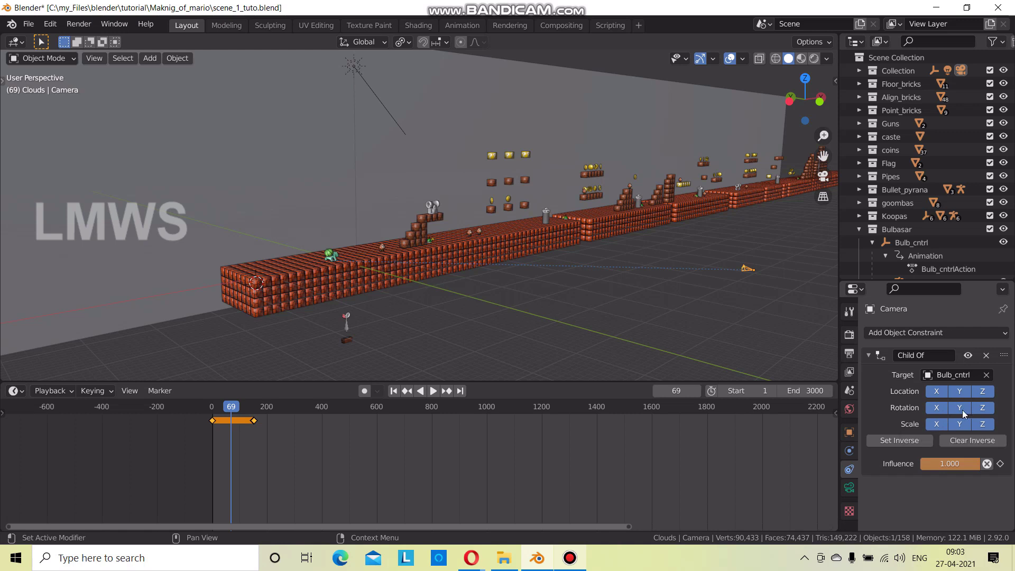
Limit the Child Of constraint to X location and clear the Influence keyframes.
left_click(936, 424)
mouse_move(936, 425)
left_mouse_down()
mouse_move(982, 424)
mouse_move(982, 408)
mouse_move(936, 412)
left_mouse_up()
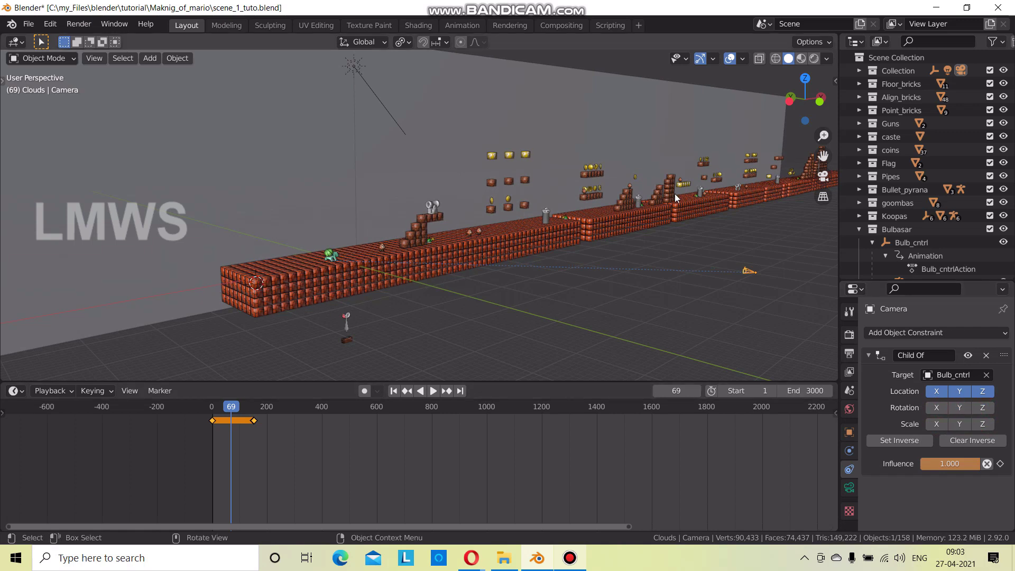
left_click(959, 391)
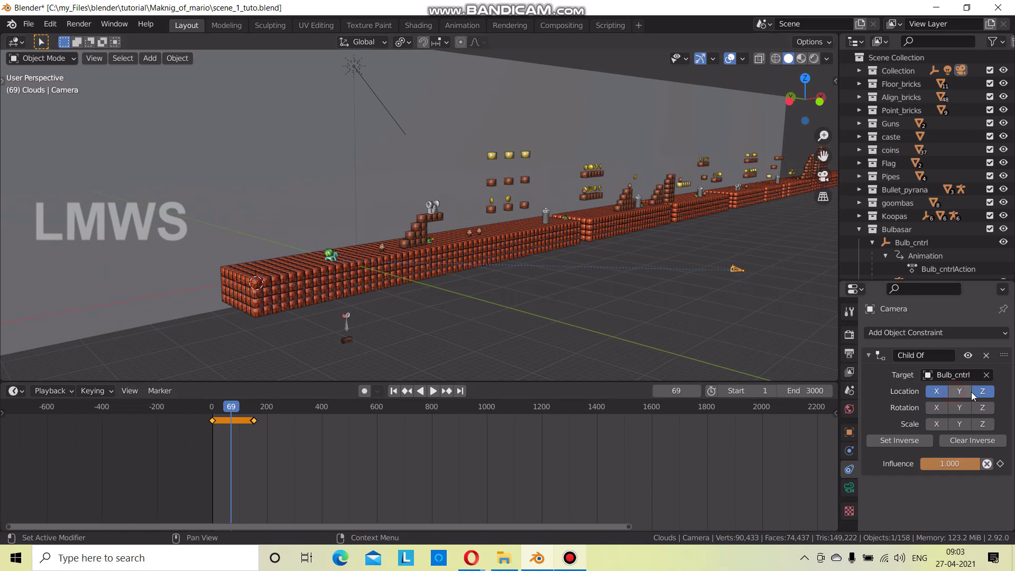
left_click(987, 465)
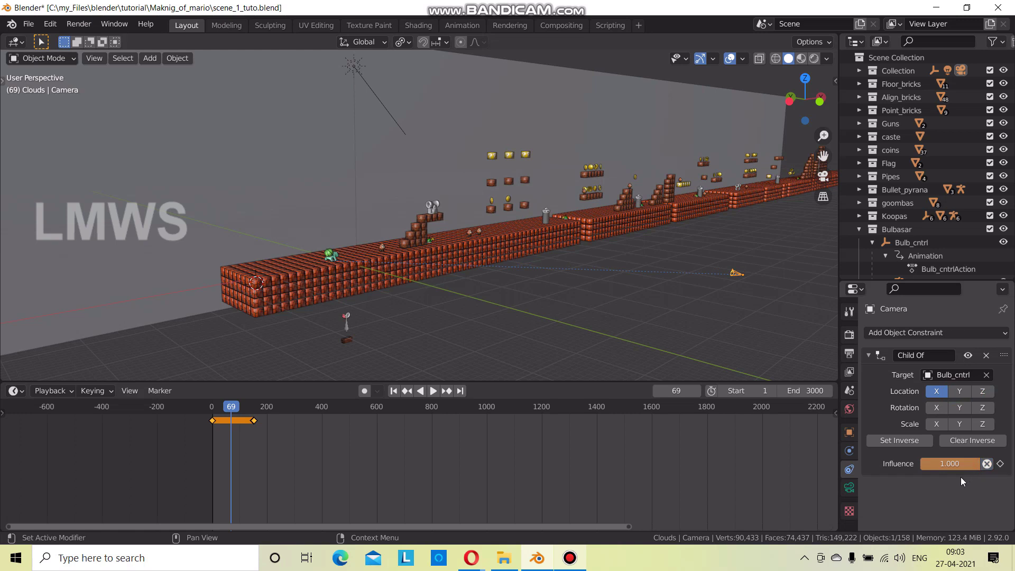
right_click(947, 466)
left_click(895, 408)
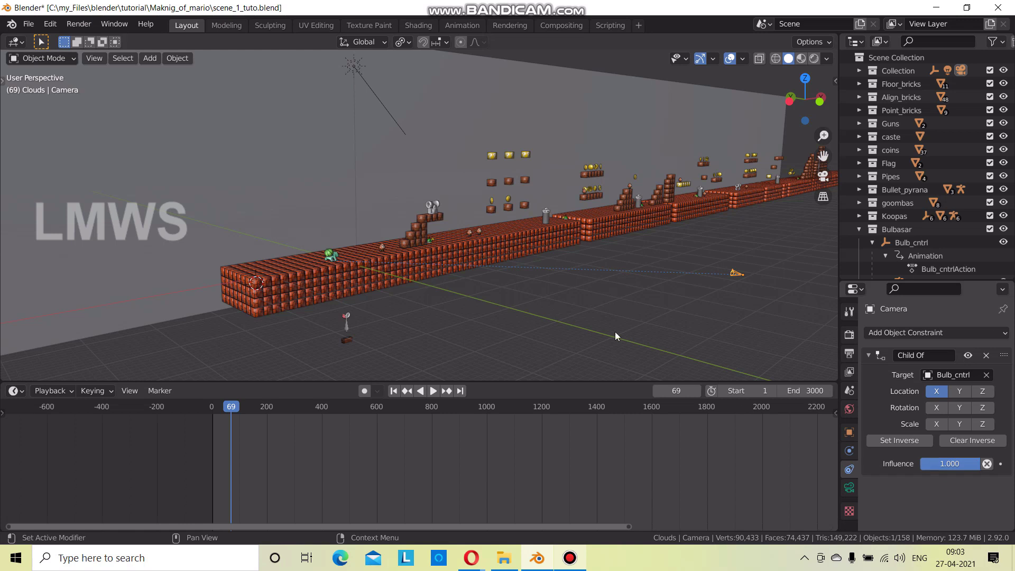
Look through the scene camera and play the animation to check it follows Bulbasaur.
left_click(471, 288)
key("KP_0")
scroll(471, 289, "up", 2)
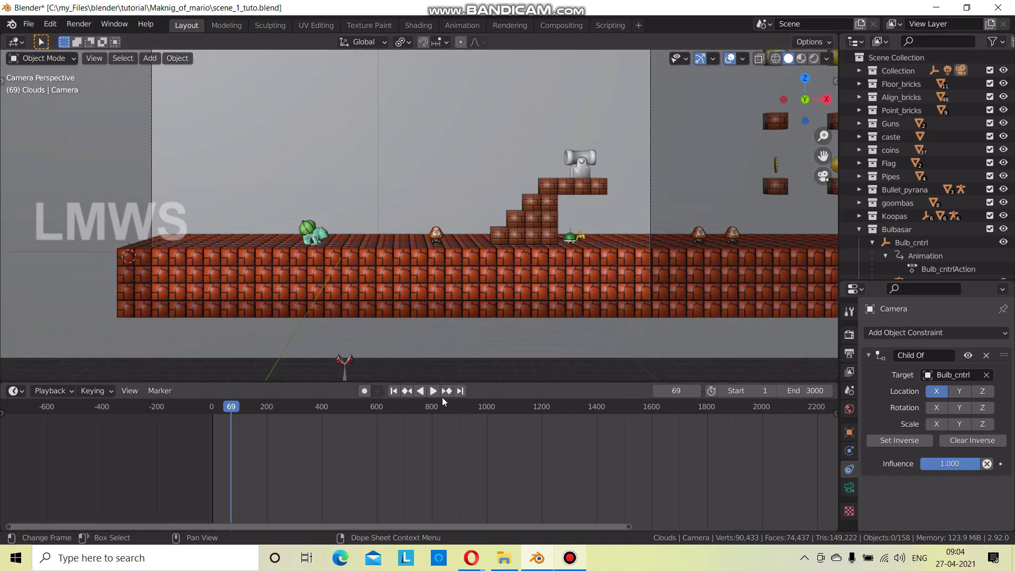
left_click(432, 391)
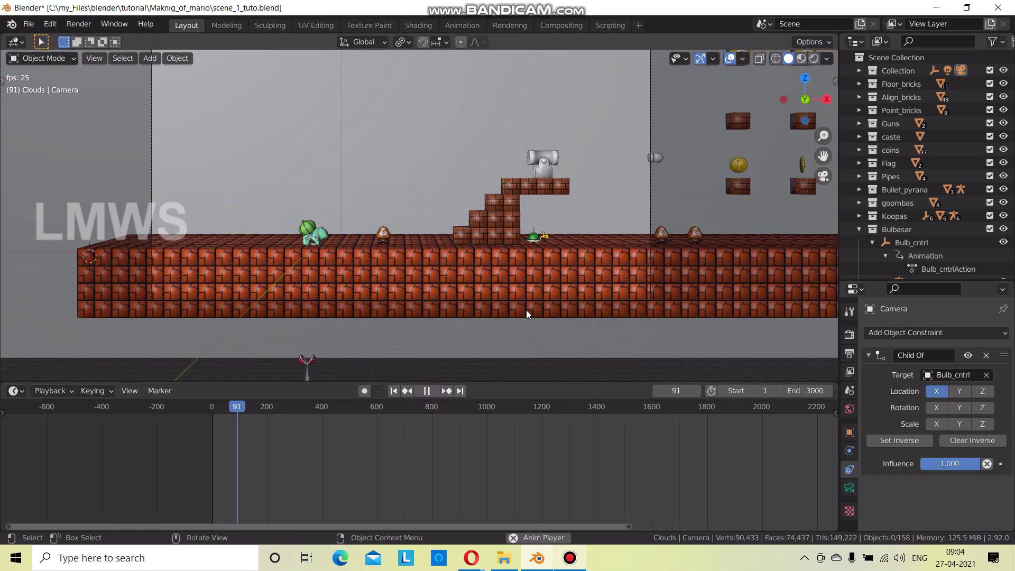
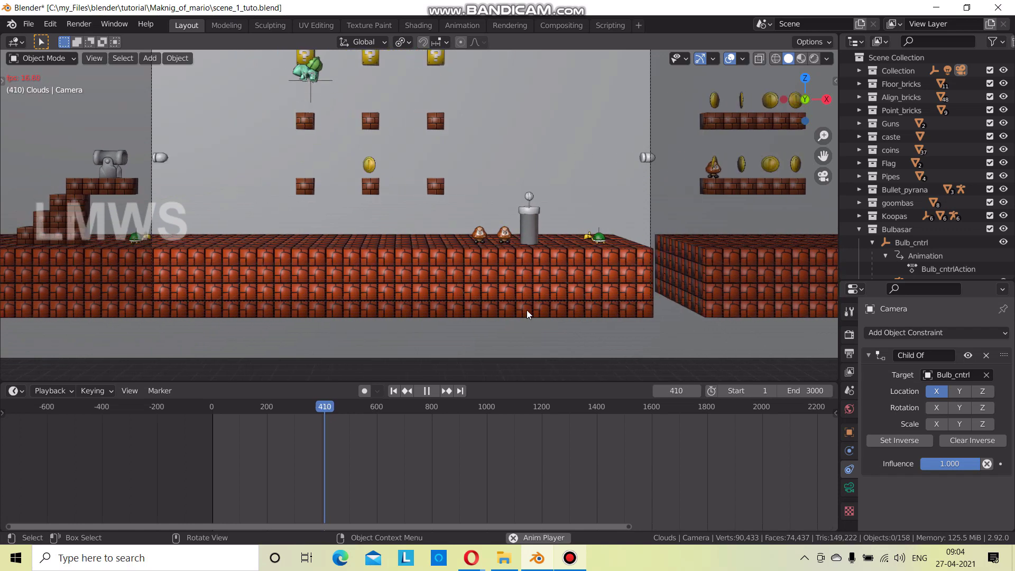
Stop the animation playback and save scene_1_tuto.blend.
left_click(570, 558)
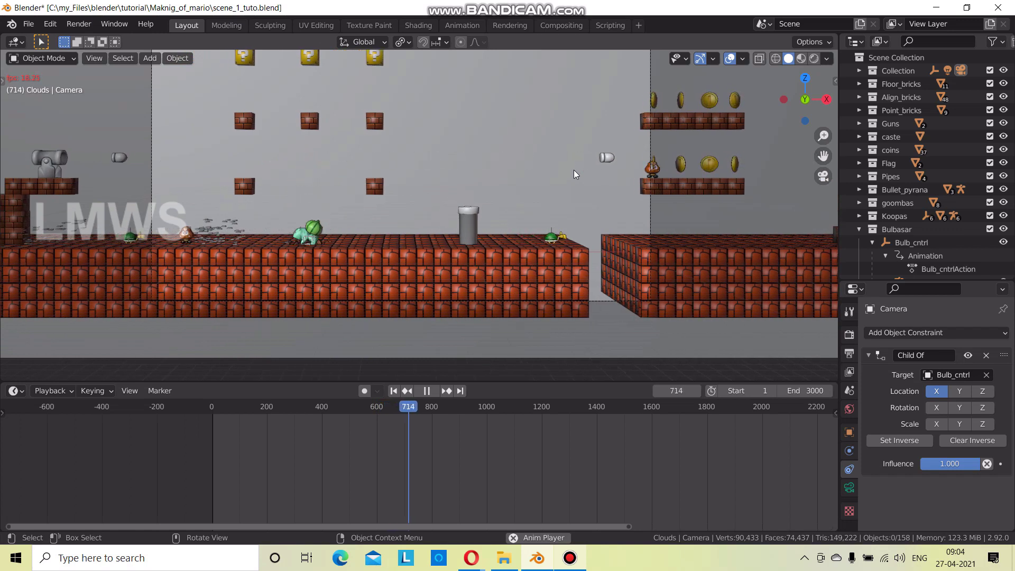
key("space")
key("ctrl+s")
Orbit out of camera view to an angled overview, and set the animation to frame 336.
scroll(232, 222, "down", 4)
scroll(269, 239, "up", 1)
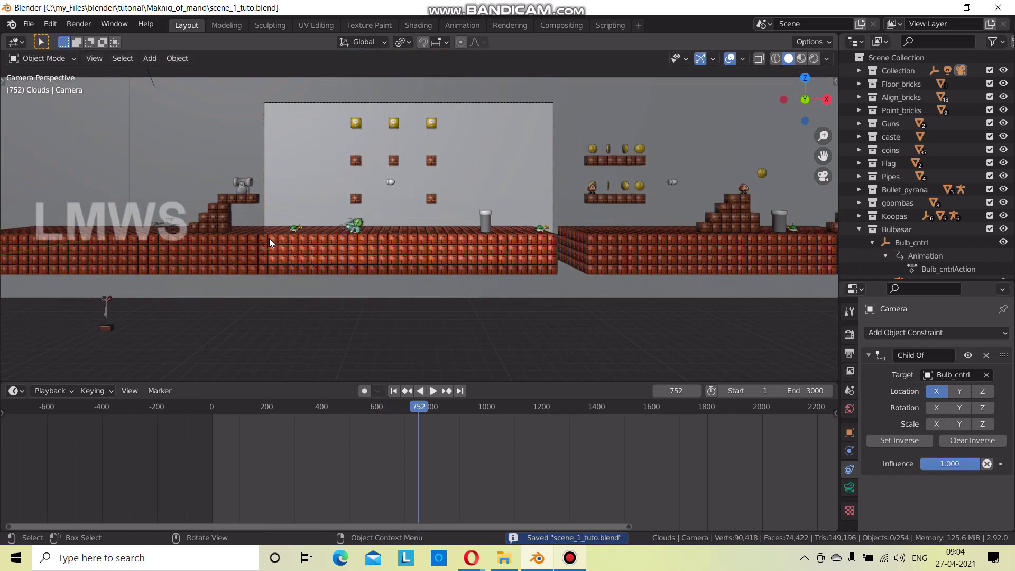
scroll(273, 241, "up", 1)
middle_click_drag(272, 241, 342, 285)
key("space")
mouse_move(353, 402)
left_mouse_down()
mouse_move(371, 407)
mouse_move(275, 413)
mouse_move(305, 414)
left_mouse_up()
key("space")
Select the coin and bring its keyframes into view in the timeline.
scroll(342, 316, "up", 3)
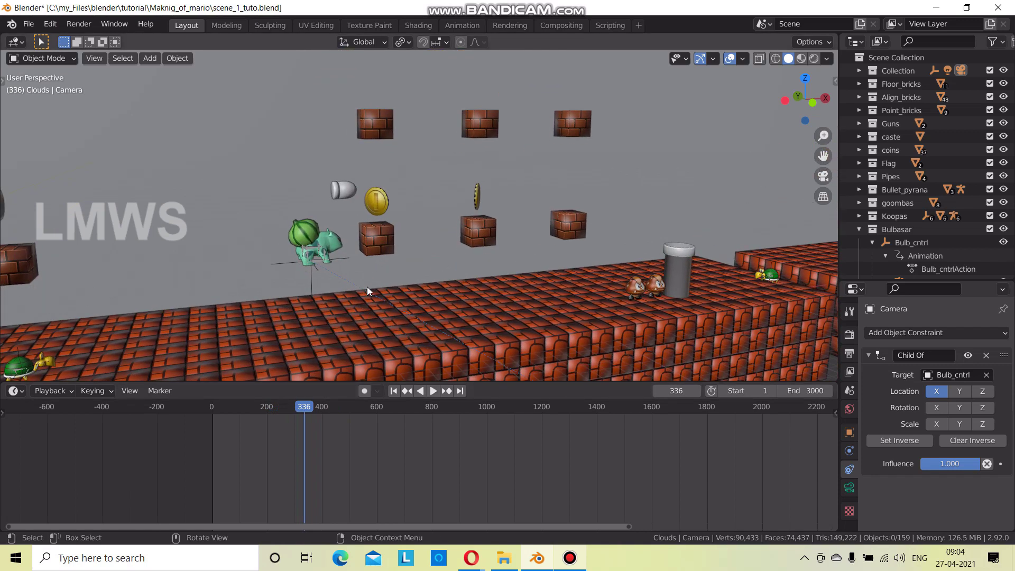
scroll(367, 287, "up", 1)
left_click(370, 196)
scroll(300, 453, "up", 2)
scroll(477, 462, "up", 2)
scroll(449, 459, "up", 2)
scroll(456, 455, "up", 2)
scroll(512, 440, "up", 2)
left_click_drag(512, 439, 535, 405)
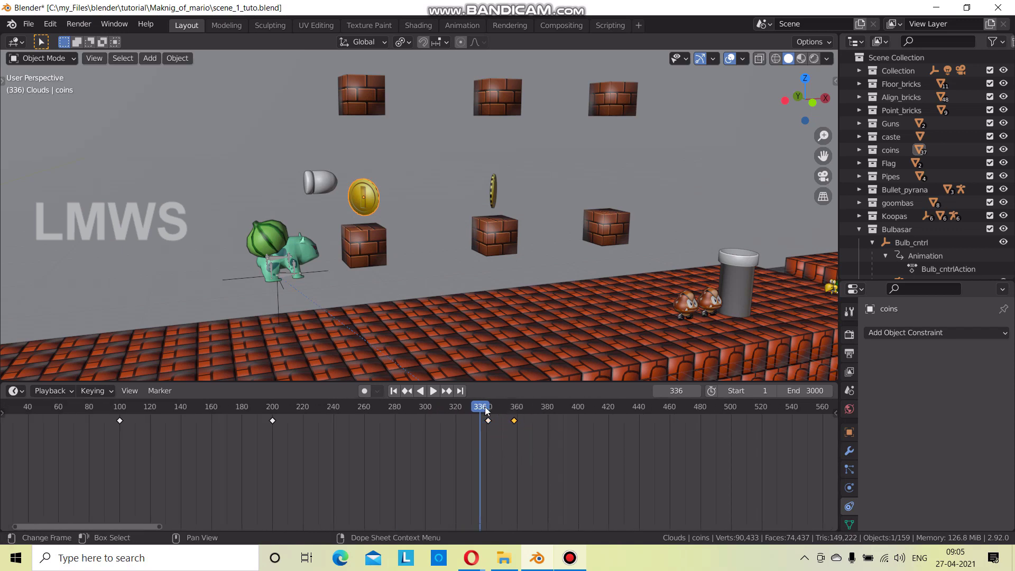
Play the animation to watch the coin, then stop at frame 341.
key("space")
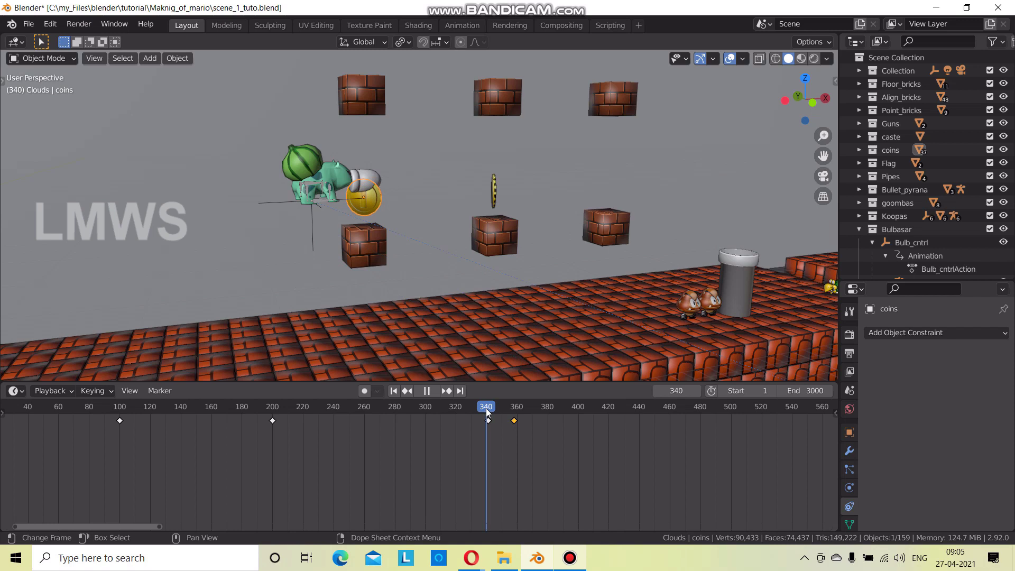
left_click(569, 557)
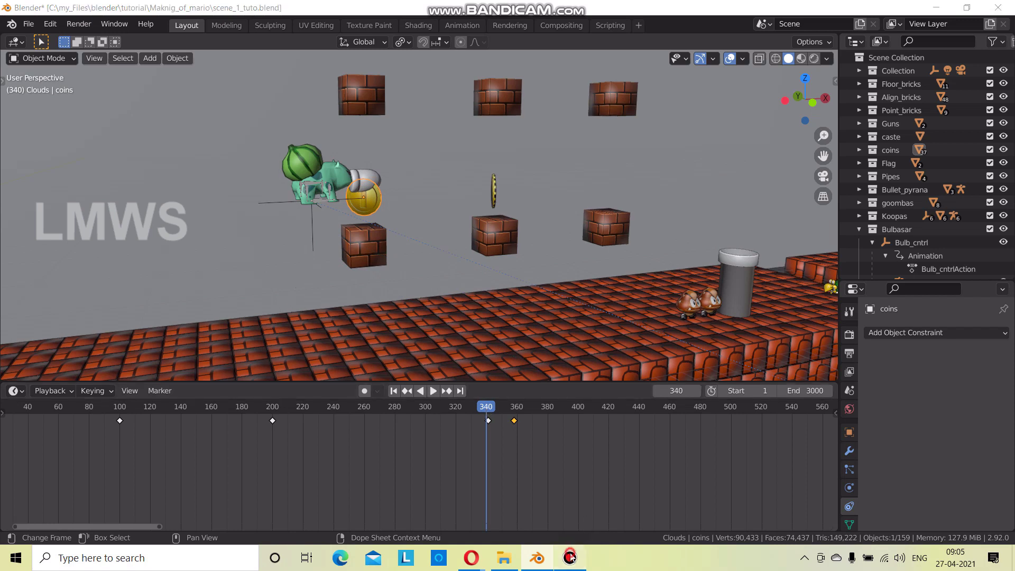
left_click(222, 216)
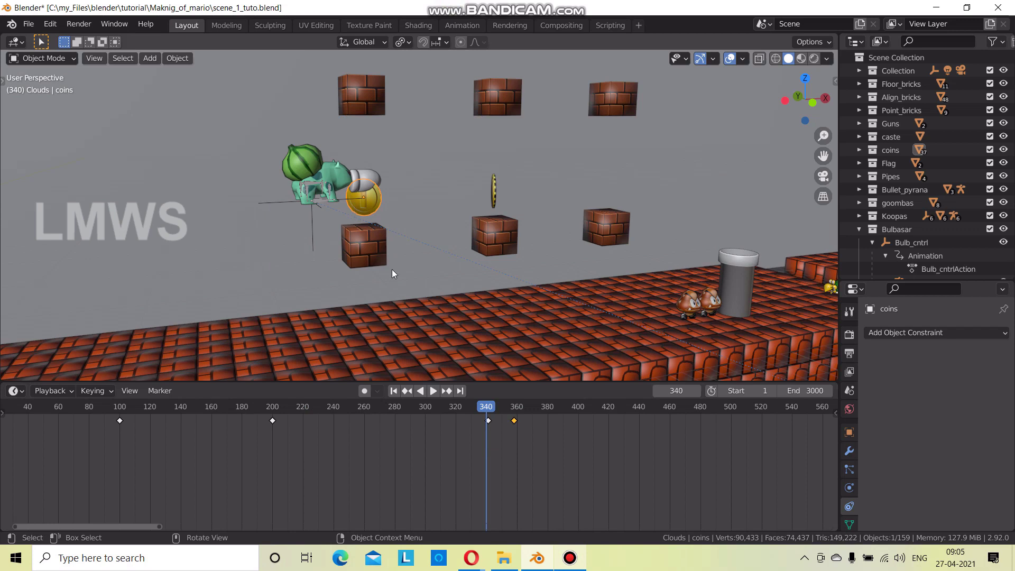
key("space")
left_click(490, 412)
key("space")
scroll(518, 458, "up", 2)
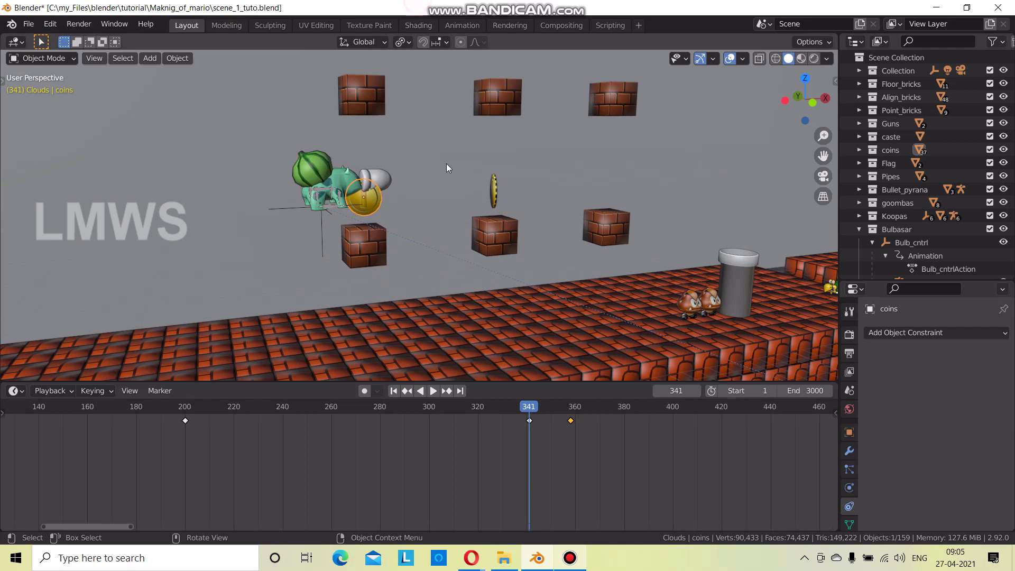
Delete the coin's old keyframes near frames 341 and 358, then key its scale at 341.
key("i")
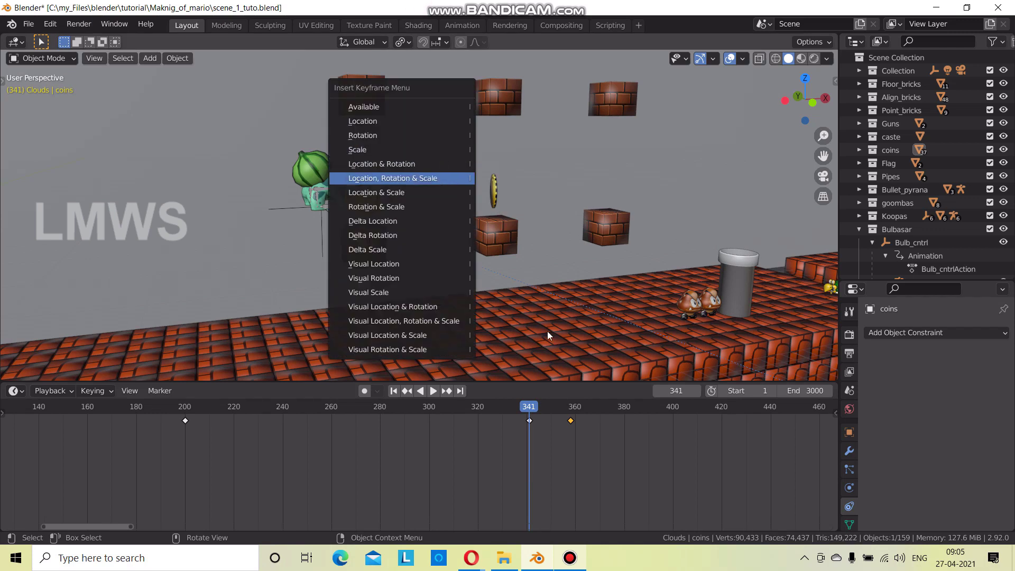
left_click(423, 178)
left_click_drag(612, 455, 611, 455)
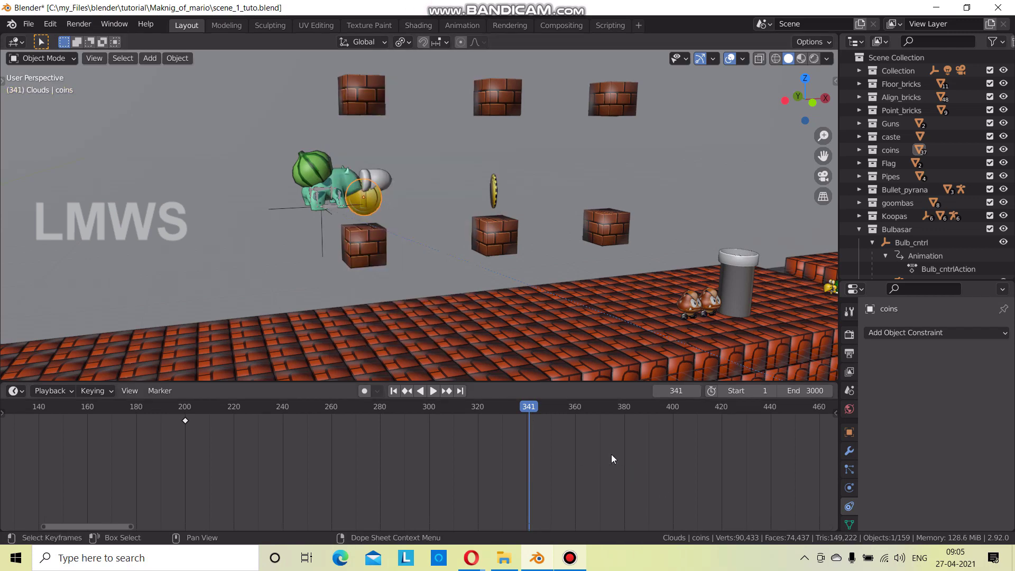
key("i")
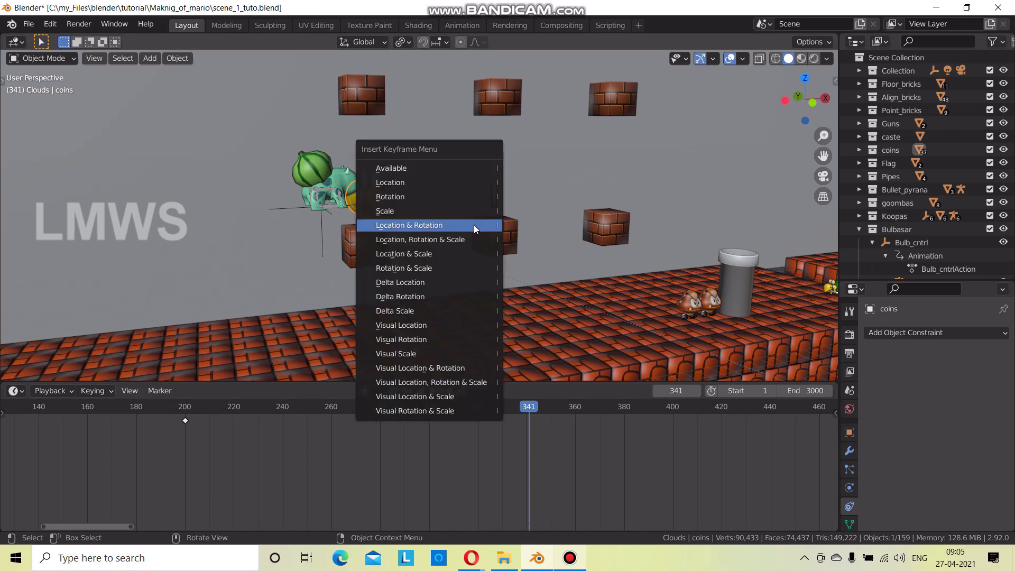
left_click(439, 214)
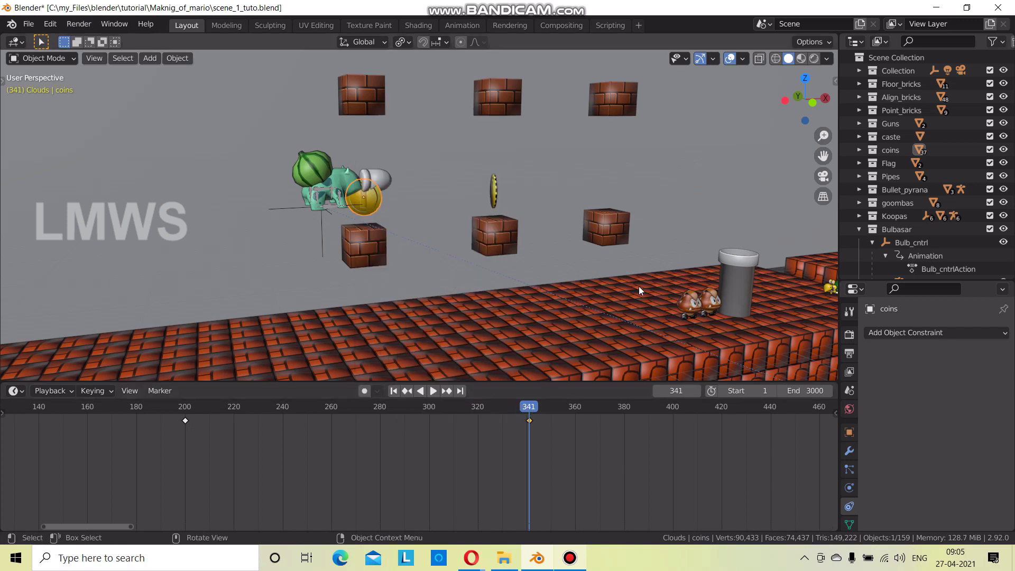
At frame 345, scale the coin to zero and insert a Scale keyframe.
key("n")
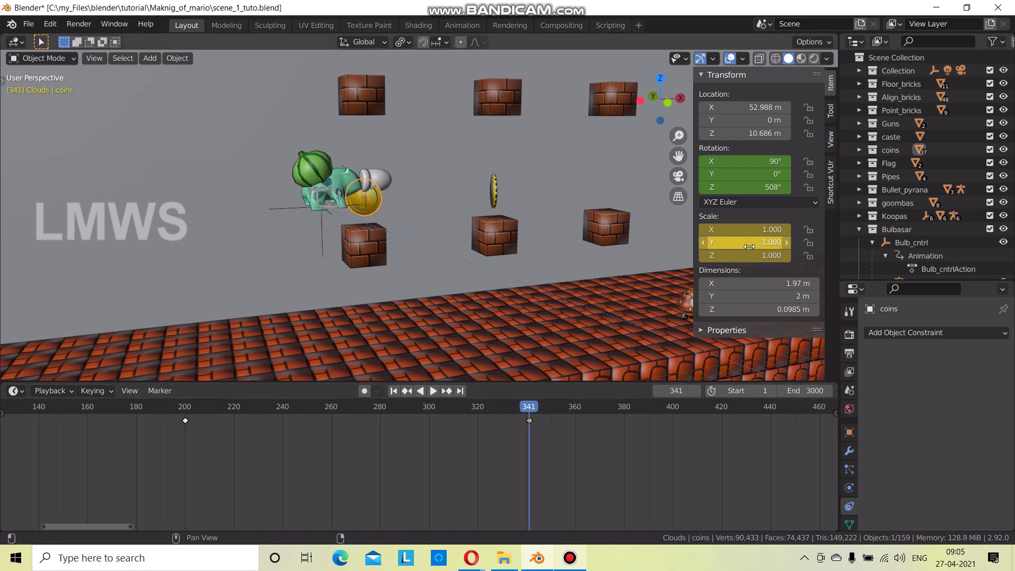
key("space")
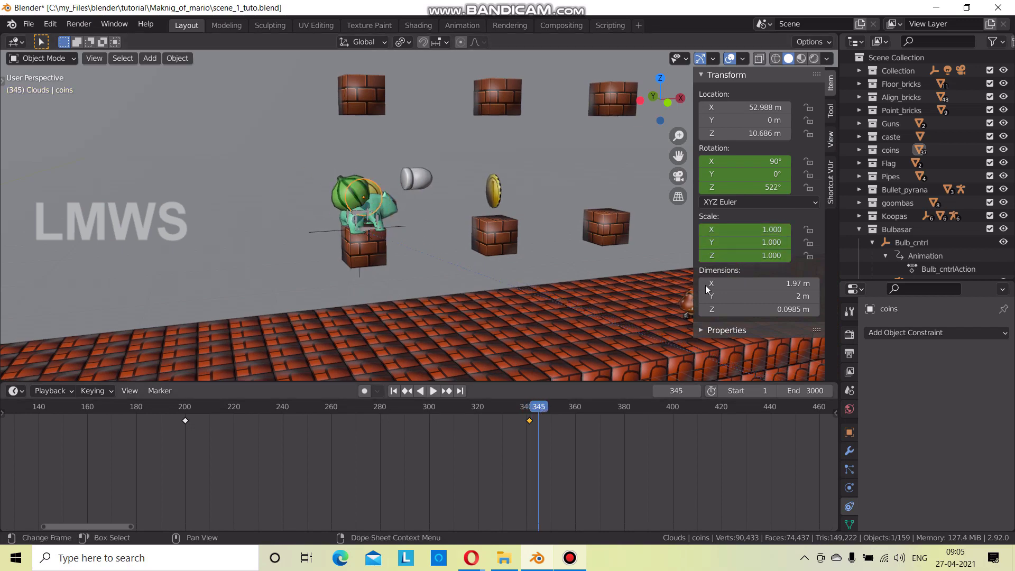
scroll(409, 214, "down", 3)
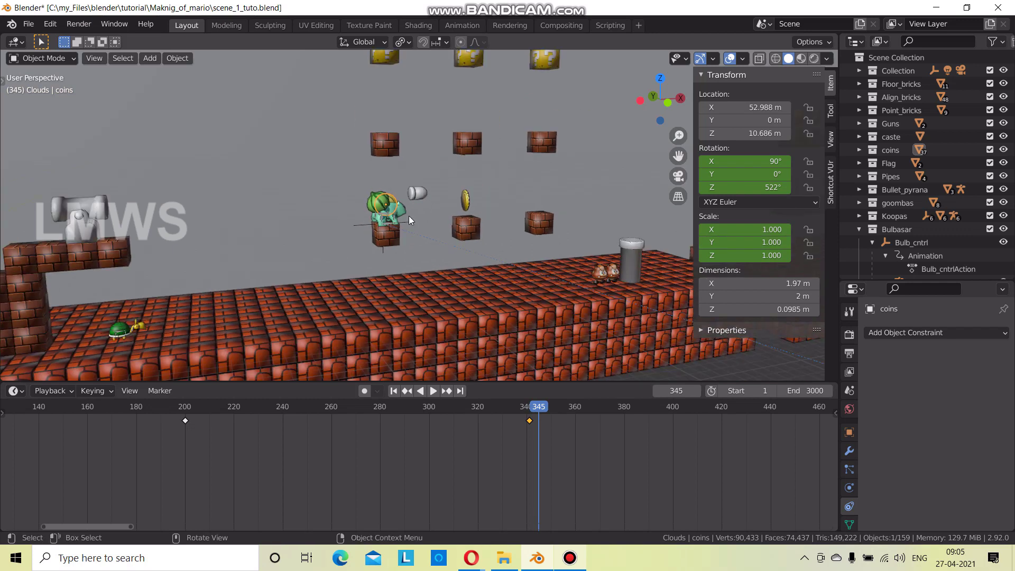
scroll(407, 222, "up", 4)
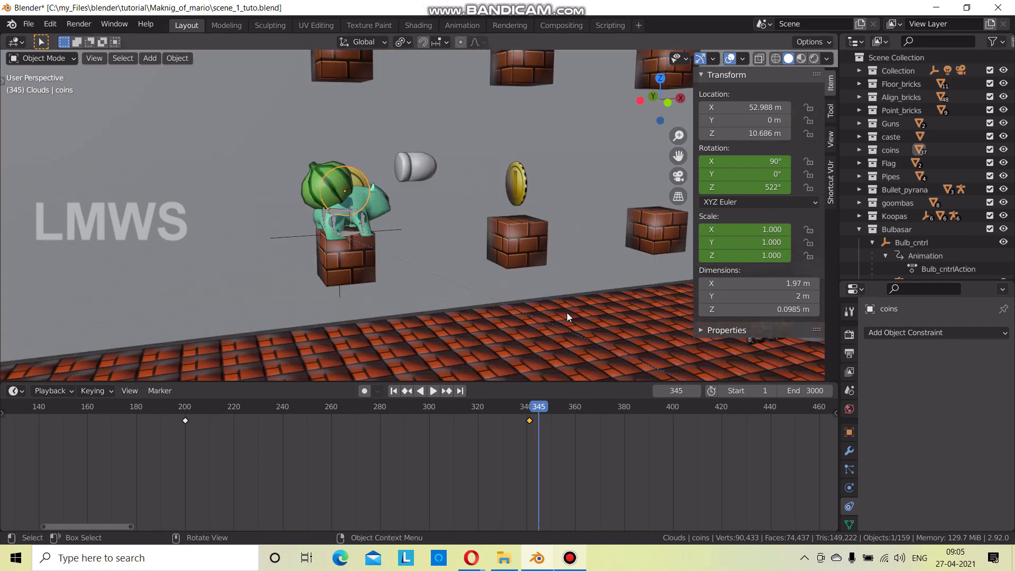
key("s")
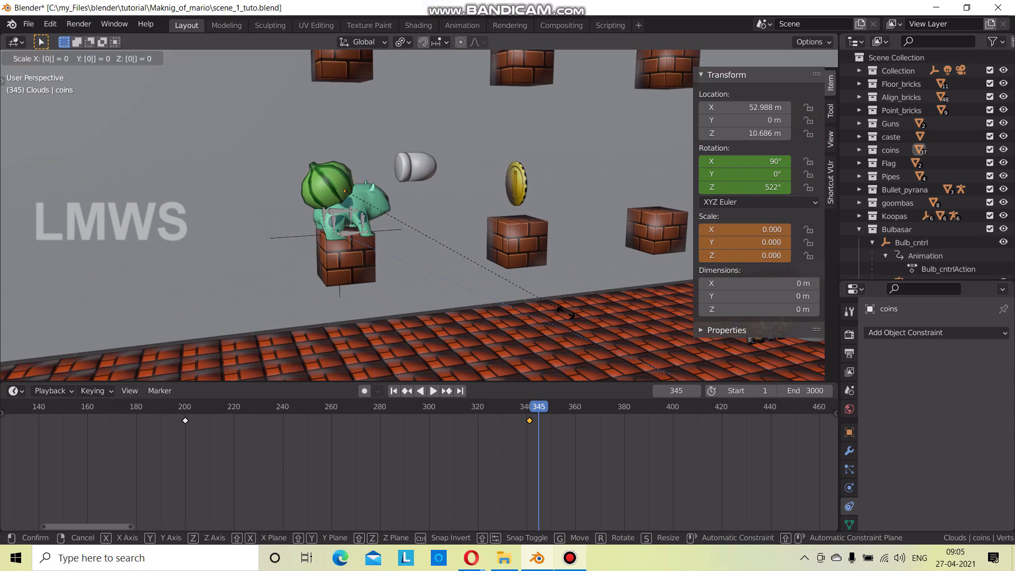
key("Return")
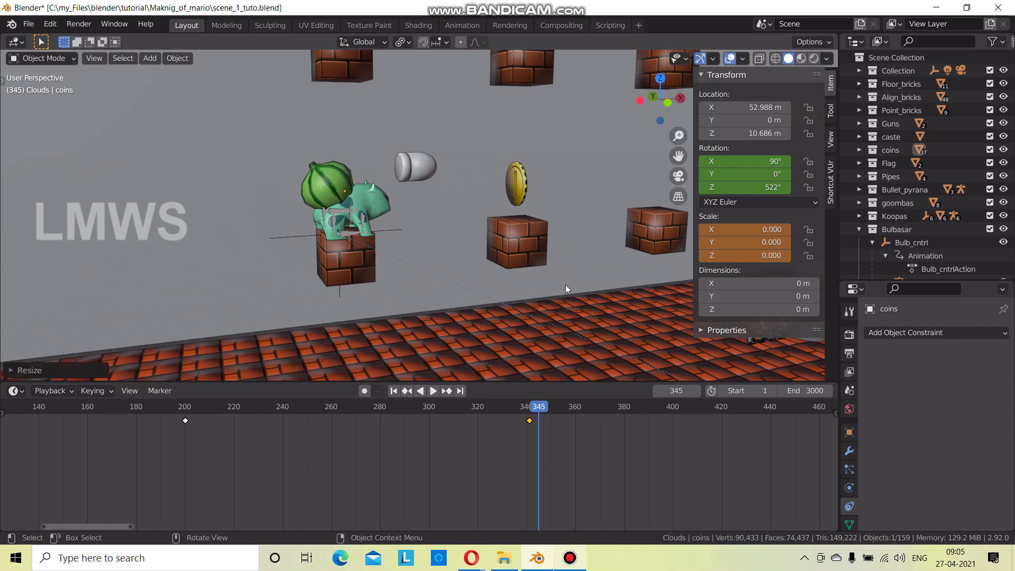
key("i")
left_click(566, 256)
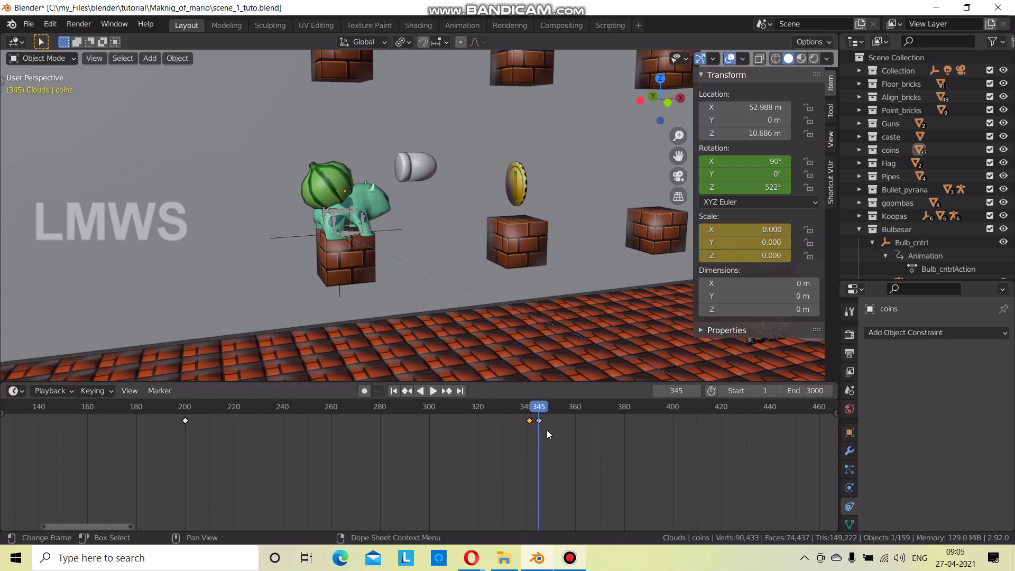
Preview the coin shrink by playing from frame 336.
left_click(516, 408)
key("space")
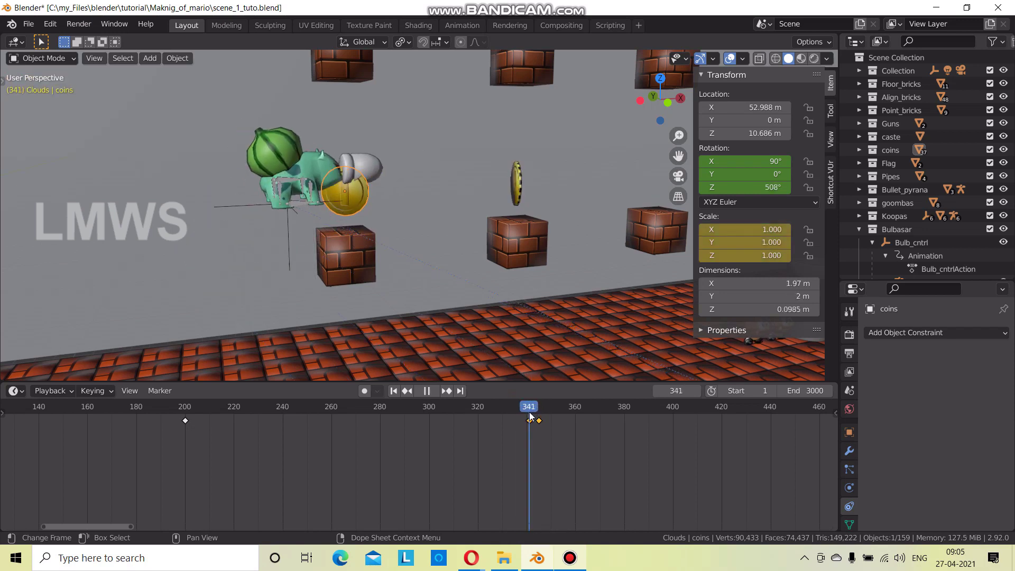
key("space")
key("i")
key("Left")
key("Left")
key("Left")
key("Left")
Move the zero-scale keyframe to frame 350 and replay to check the timing.
left_click(539, 423)
scroll(538, 424, "up", 5)
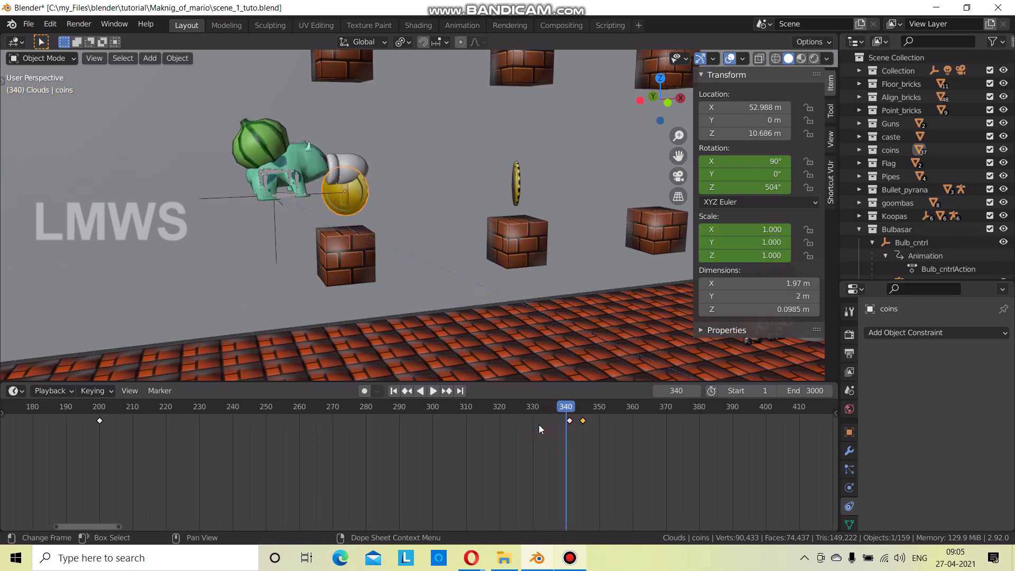
scroll(488, 427, "up", 2, "ctrl")
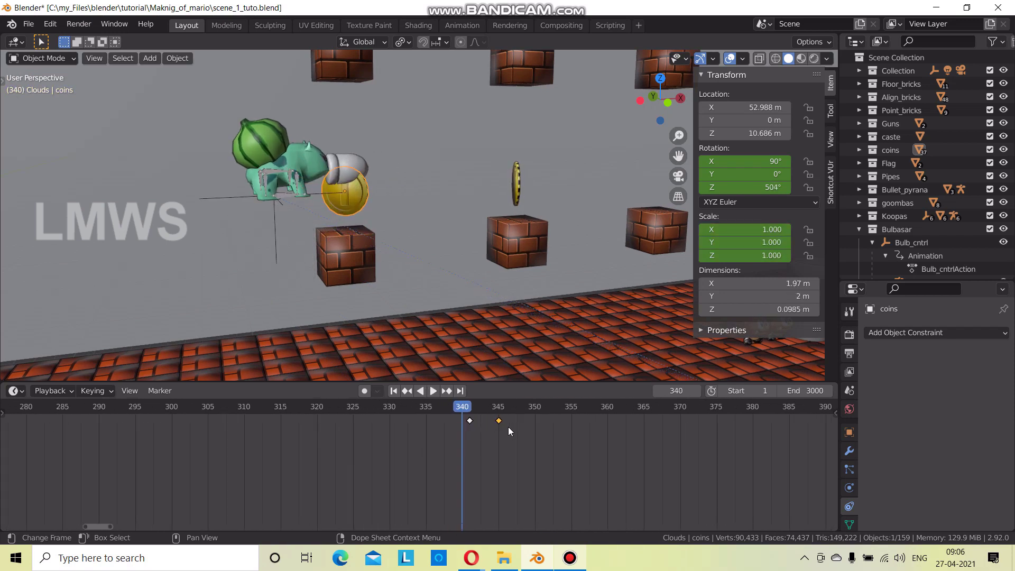
key("g")
left_click(538, 429)
key("space")
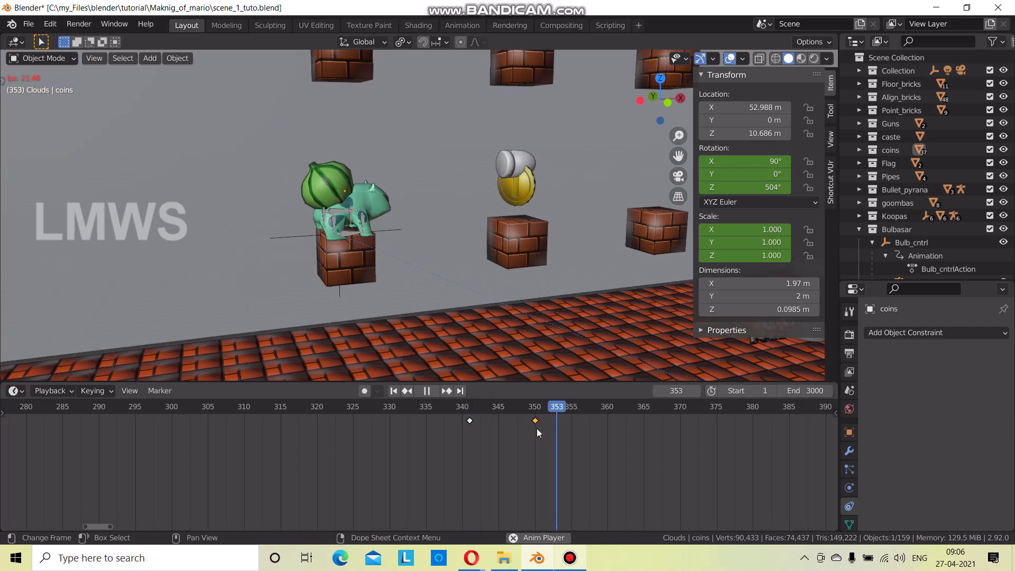
left_click(455, 410)
key("space")
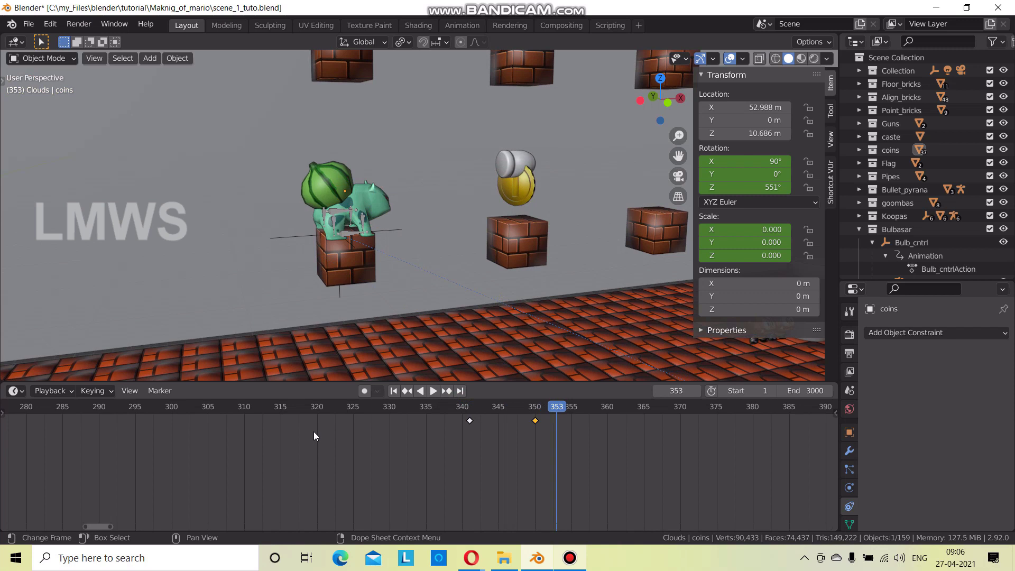
Select coins.002 and play the animation onward to frame 543.
scroll(313, 431, "down", 2)
left_click(518, 190)
scroll(342, 437, "down", 1)
scroll(343, 441, "down", 2)
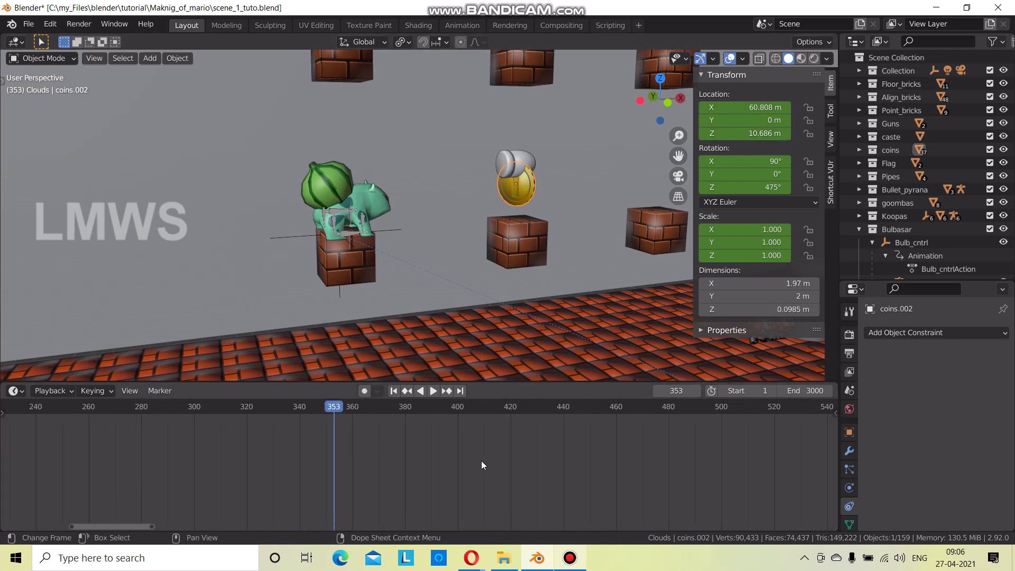
scroll(344, 465, "down", 2)
key("space")
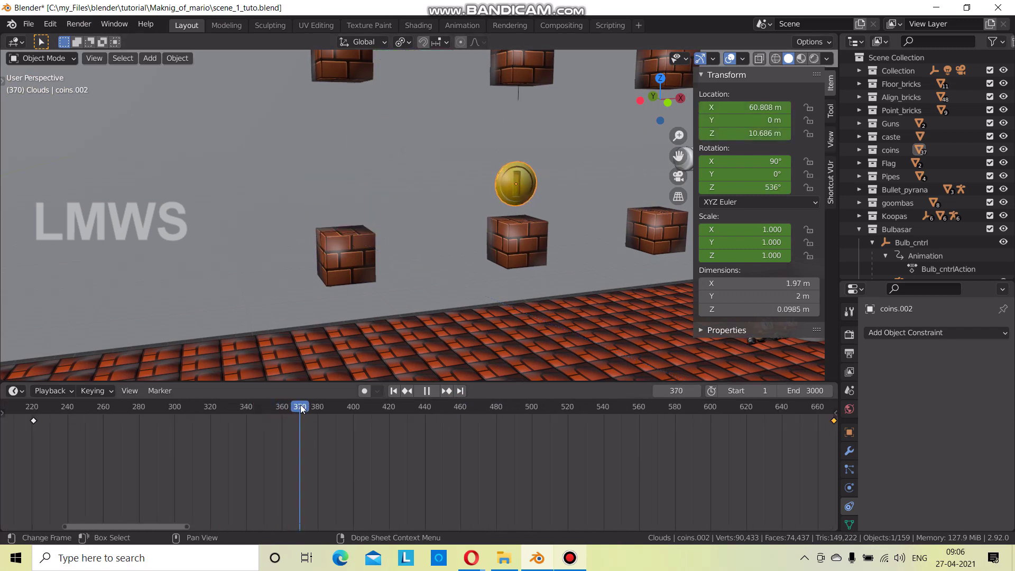
scroll(451, 315, "down", 4)
scroll(452, 315, "down", 2)
scroll(360, 470, "down", 2)
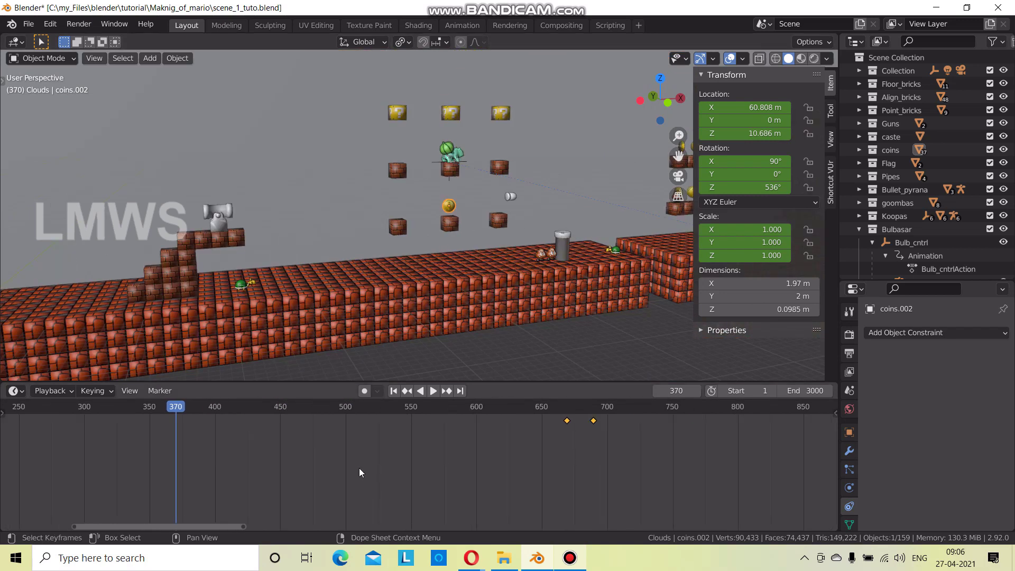
key("space")
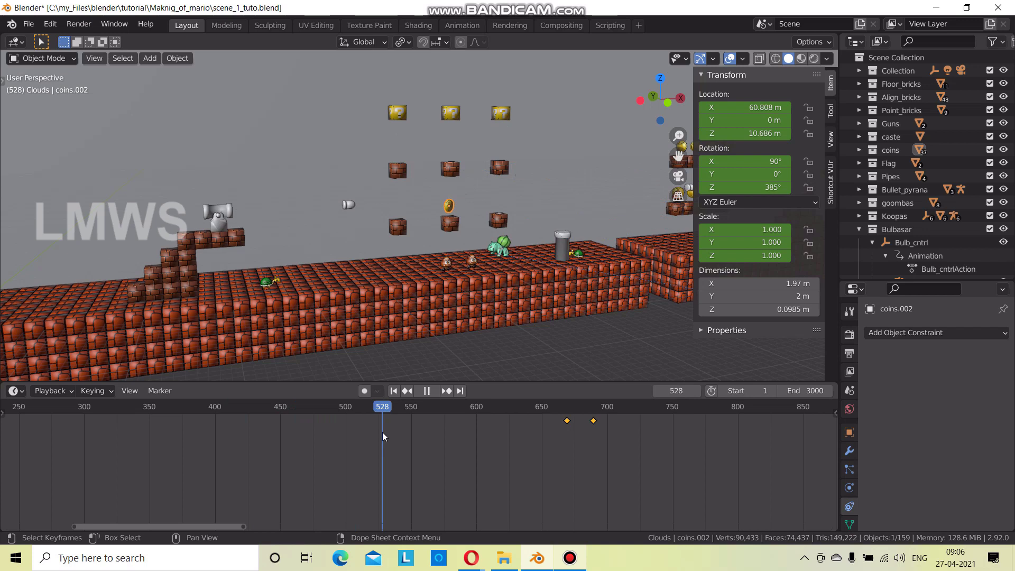
key("space")
Select the Powr_up object to show its keyframes.
left_click(499, 208)
scroll(496, 439, "up", 2)
scroll(496, 439, "up", 2)
scroll(516, 439, "up", 2)
scroll(502, 440, "up", 2)
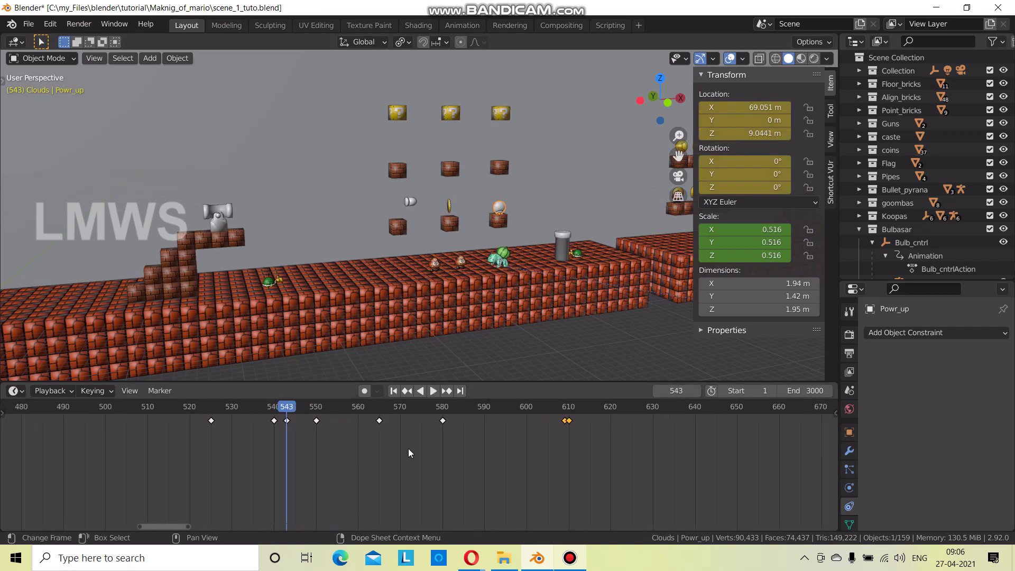
Preview the power-up animation between frames 545 and 620, zoomed in on the coin and blocks.
key("space")
left_click(283, 411)
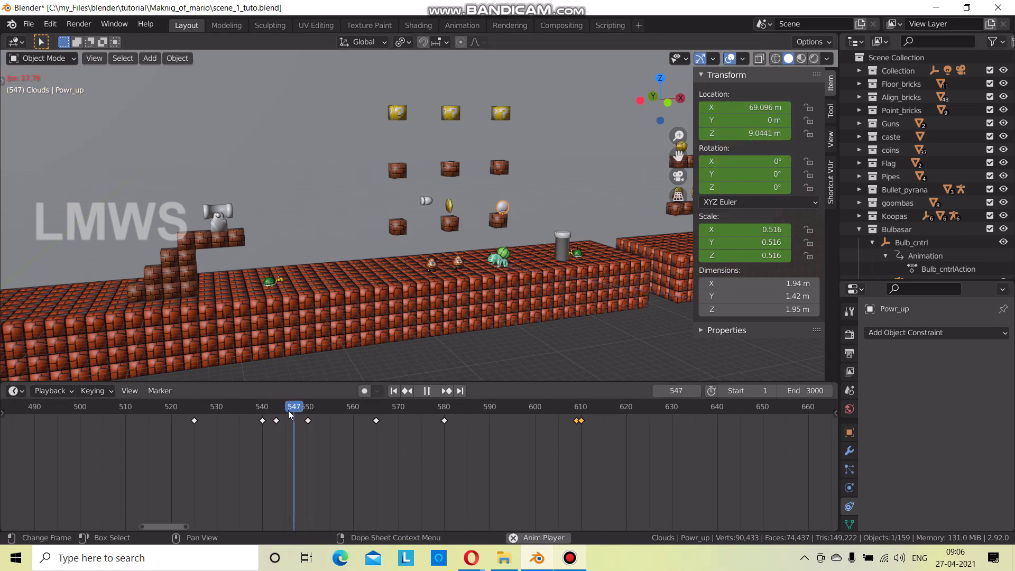
key("space")
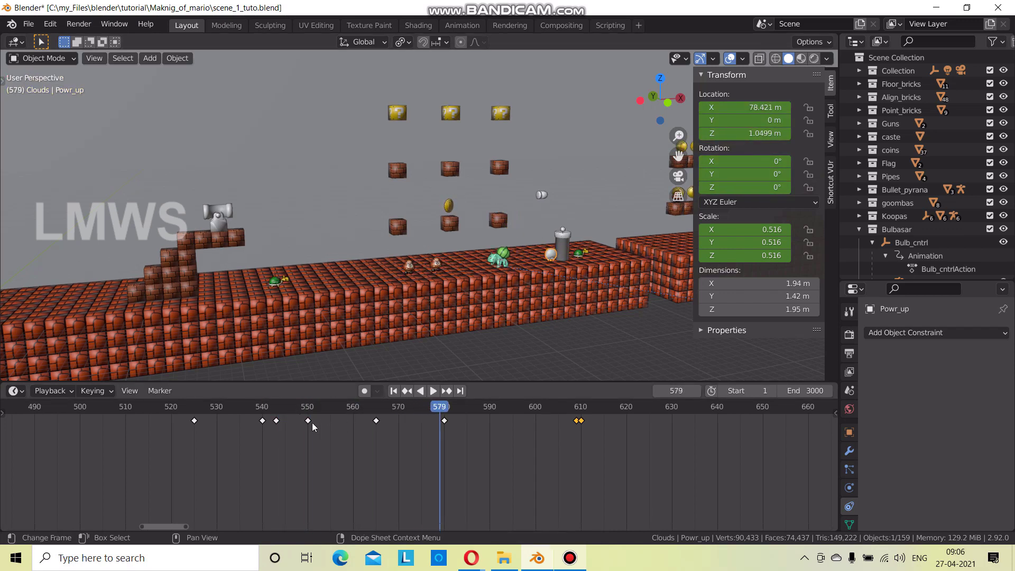
left_click_drag(442, 415, 584, 446)
mouse_move(428, 443)
middle_mouse_down("ctrl")
mouse_move(442, 443)
mouse_move(465, 481)
middle_mouse_up("ctrl")
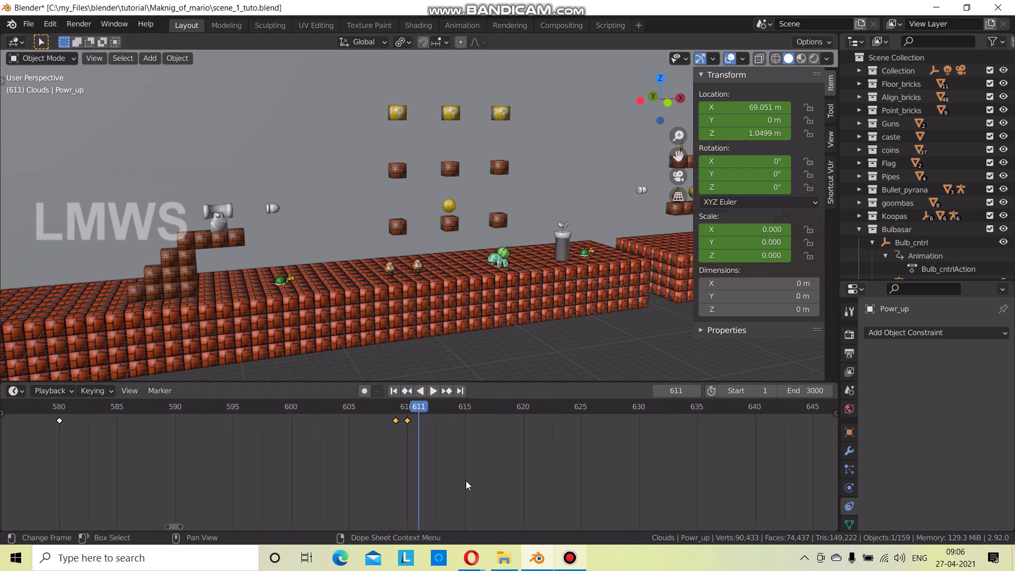
left_click_drag(399, 437, 392, 437)
middle_click_drag(510, 217, 405, 404, "ctrl")
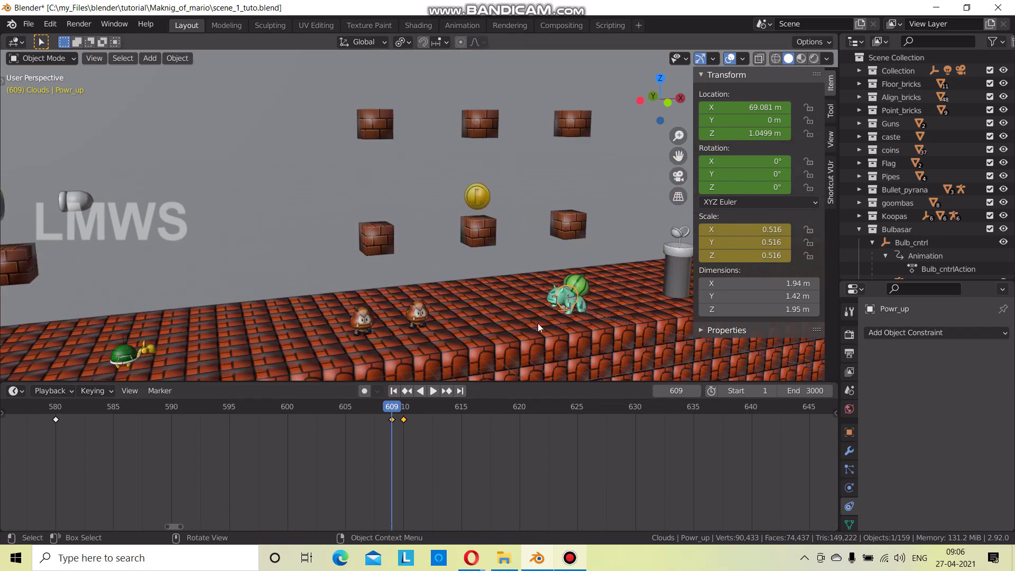
mouse_move(404, 407)
left_mouse_down()
mouse_move(353, 418)
mouse_move(392, 418)
left_mouse_up()
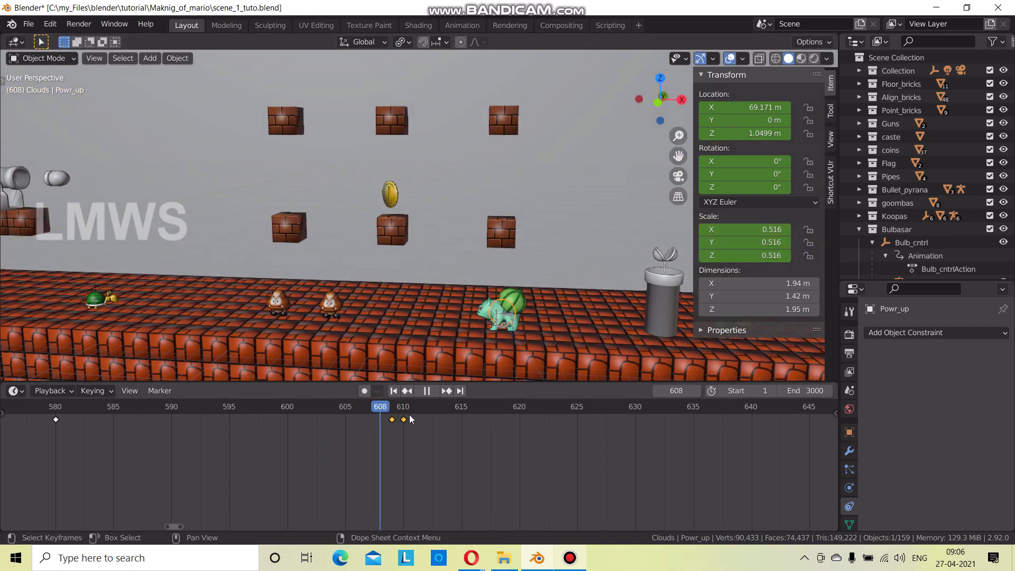
key("space")
key("space")
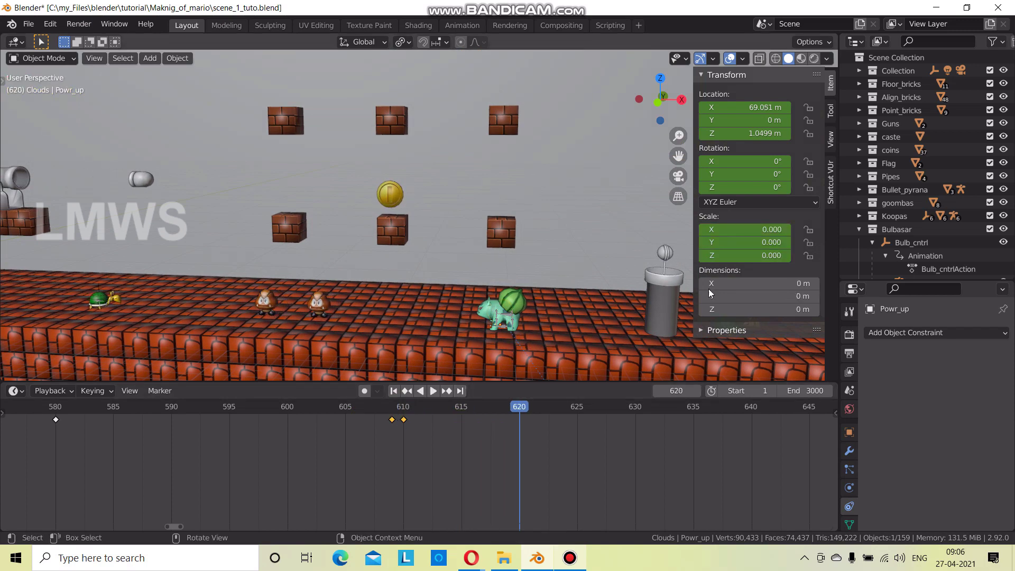
Save the scene as scene_1_tuto.blend.
scroll(394, 450, "down", 3)
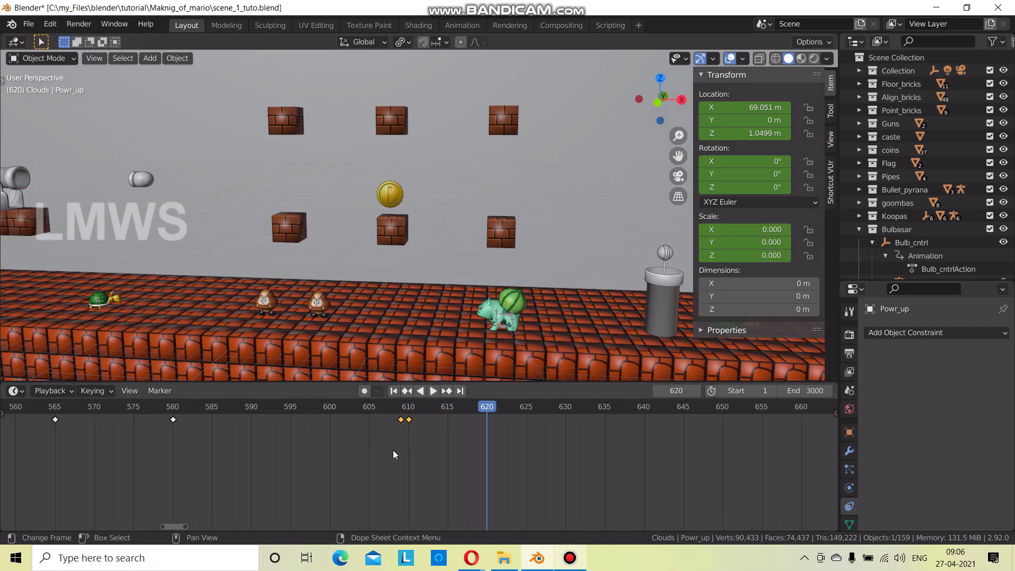
key("ctrl+s")
scroll(455, 481, "down", 2)
scroll(451, 480, "down", 3)
scroll(450, 480, "down", 2)
Select Bulbasar and replay the animation from around frame 131.
left_click(508, 302)
scroll(358, 483, "down", 5)
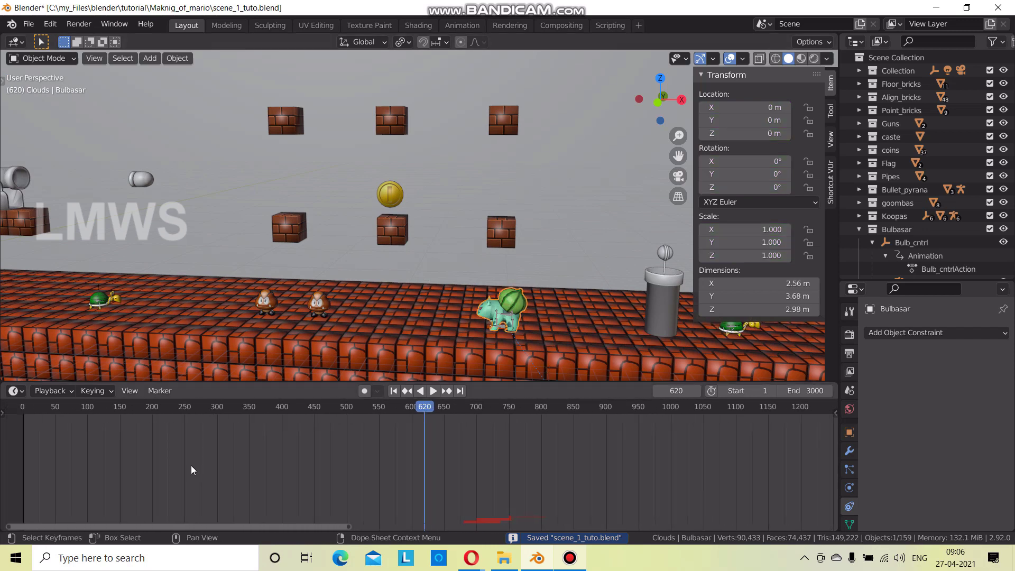
middle_click_drag(192, 465, 475, 434)
left_click(476, 407)
key("space")
key("space")
mouse_move(391, 284)
middle_mouse_down("shift")
mouse_move(280, 298)
mouse_move(571, 294)
mouse_move(405, 306)
middle_mouse_up("shift")
scroll(405, 307, "up", 3)
left_click(446, 408)
key("space")
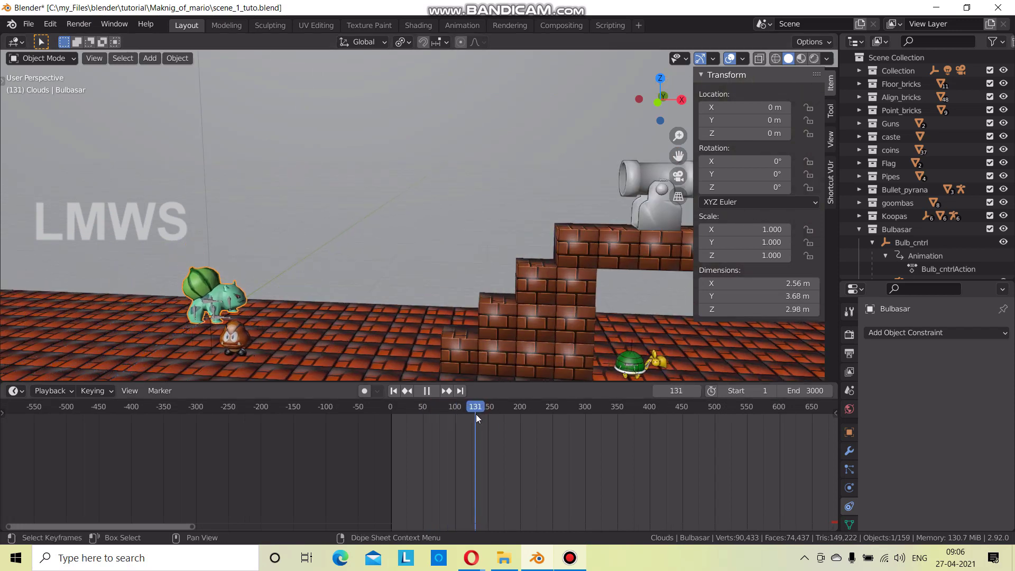
left_click_drag(481, 414, 474, 408)
Select Goomba.001 and save the blend file.
key("space")
left_click(239, 351)
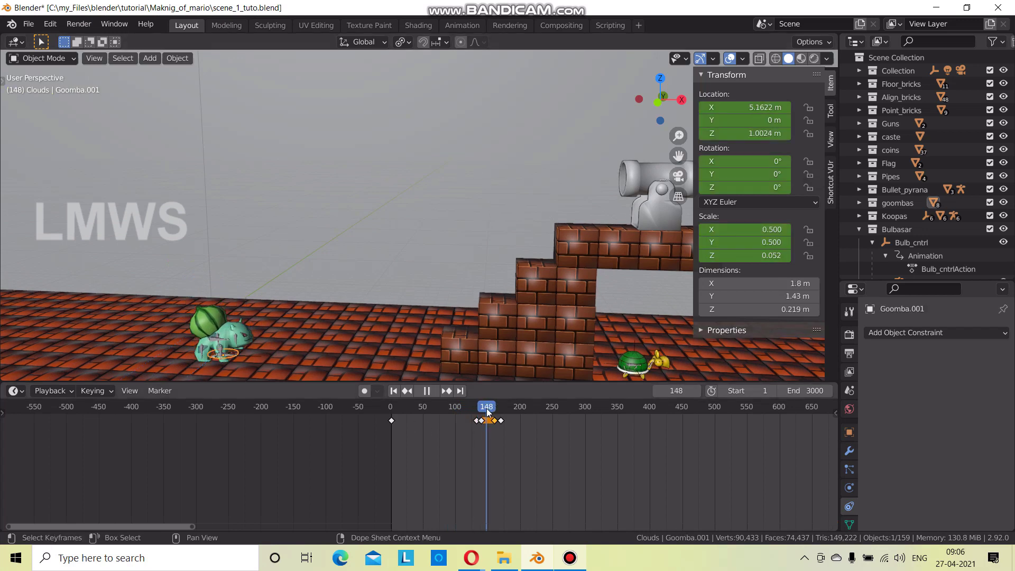
scroll(360, 300, "up", 2)
scroll(297, 320, "up", 1)
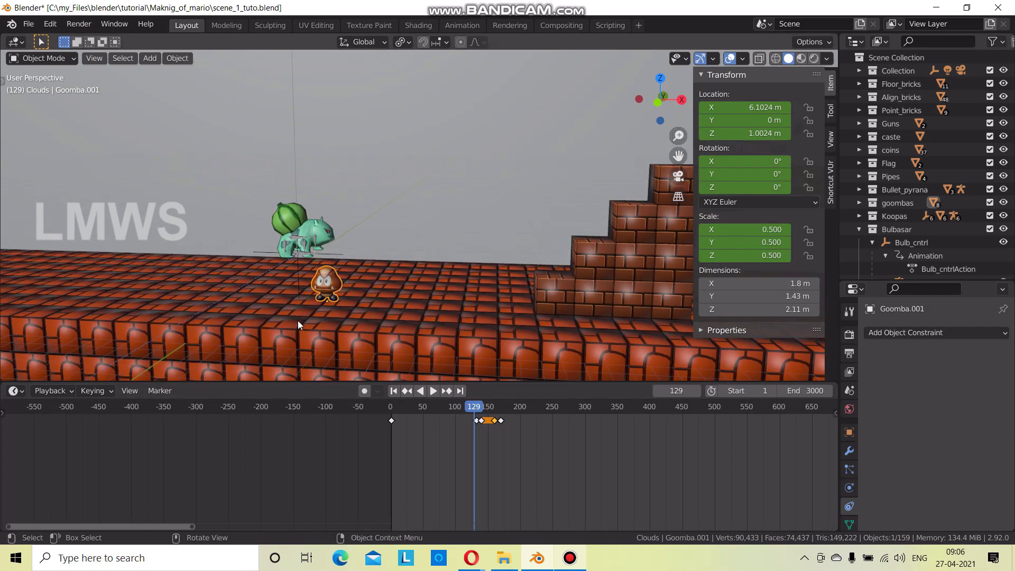
scroll(290, 327, "up", 2)
scroll(336, 282, "up", 1)
key("ctrl+s")
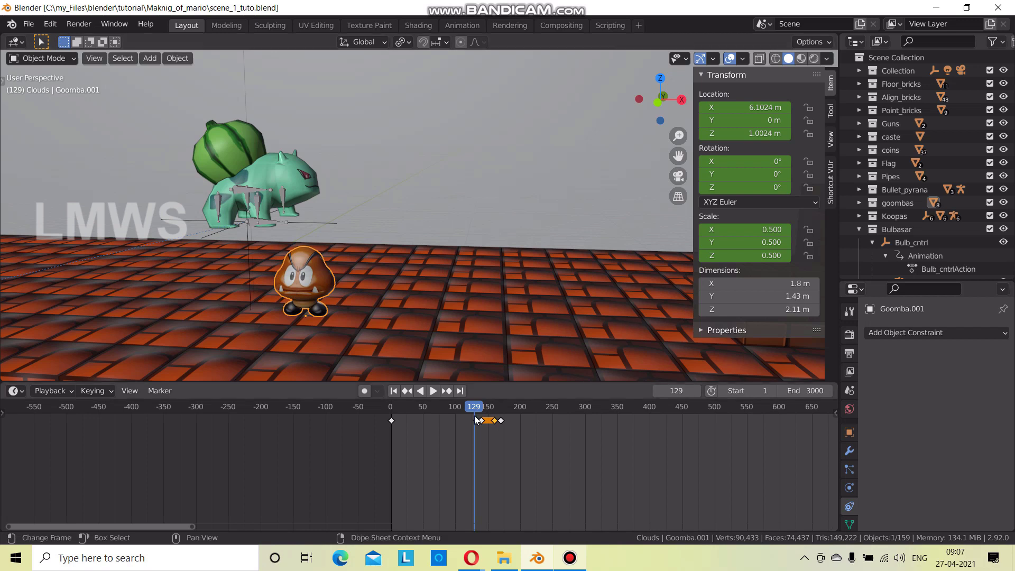
Play the Goomba squash animation from frame 130 and bring its keyframes into view.
key("space")
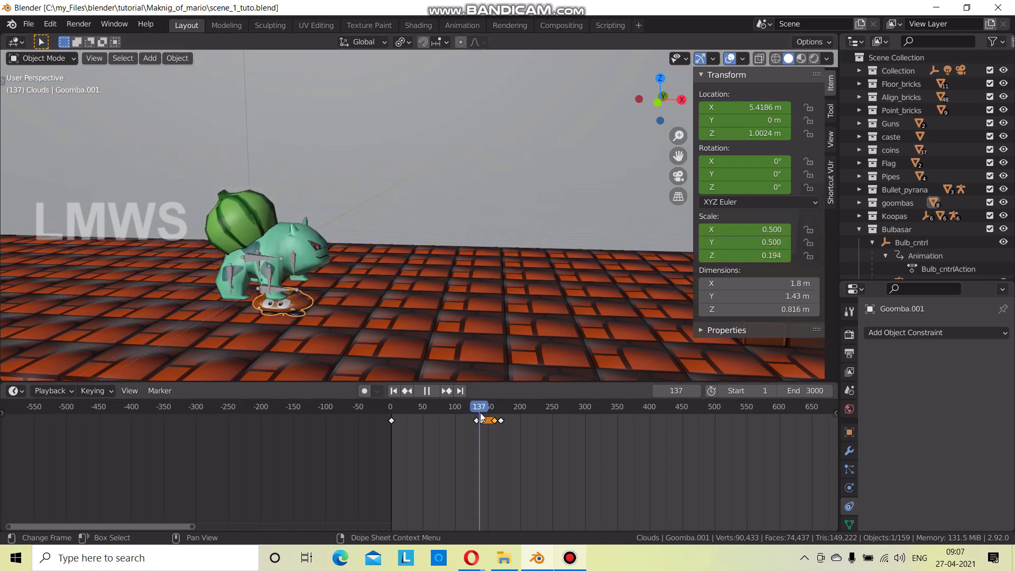
left_click_drag(481, 413, 474, 417)
key("space")
scroll(489, 429, "up", 5)
middle_click_drag(552, 433, 432, 443)
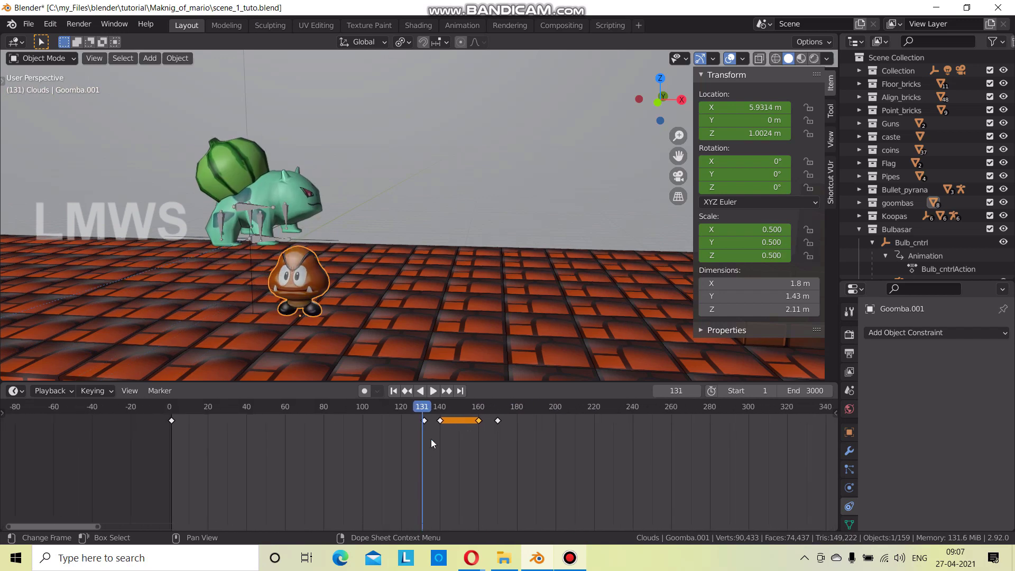
key("space")
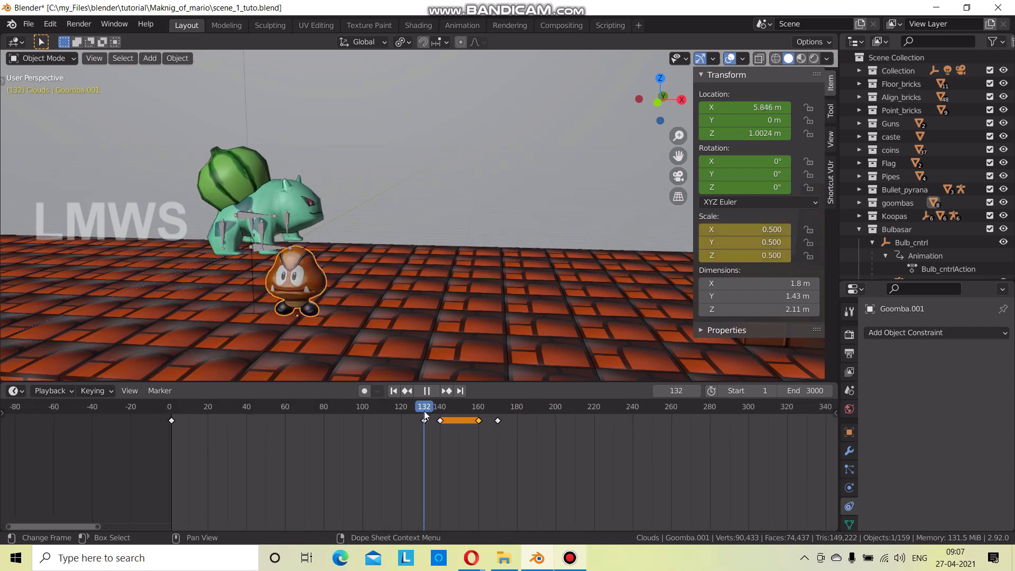
Try a vertical Z-axis squash on the Goomba, then cancel it.
key("space")
key("s")
key("z")
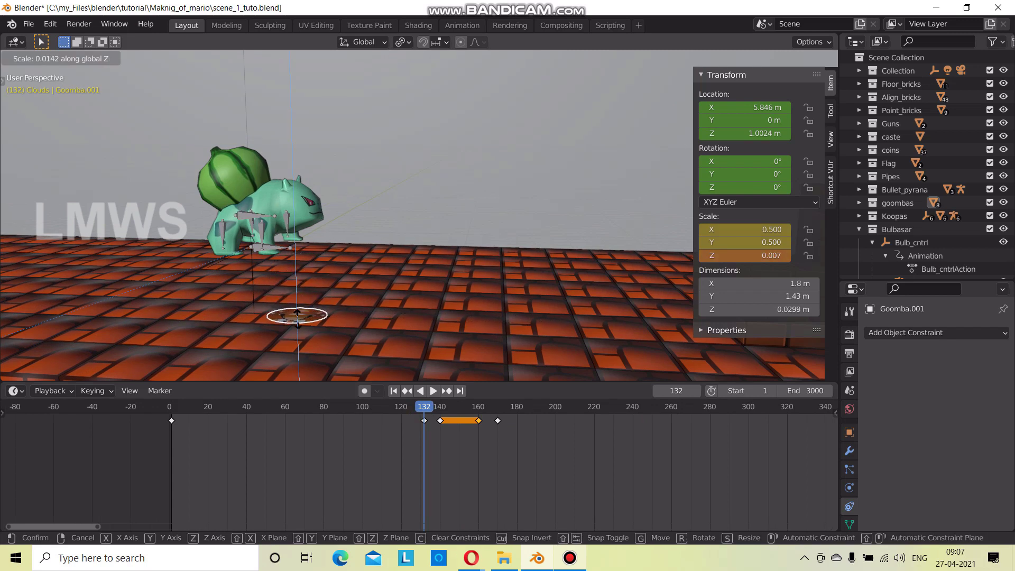
key("Escape")
Replay the Goomba animation from frame 132 to about 162, then return to frame 130.
left_click_drag(428, 413, 425, 409)
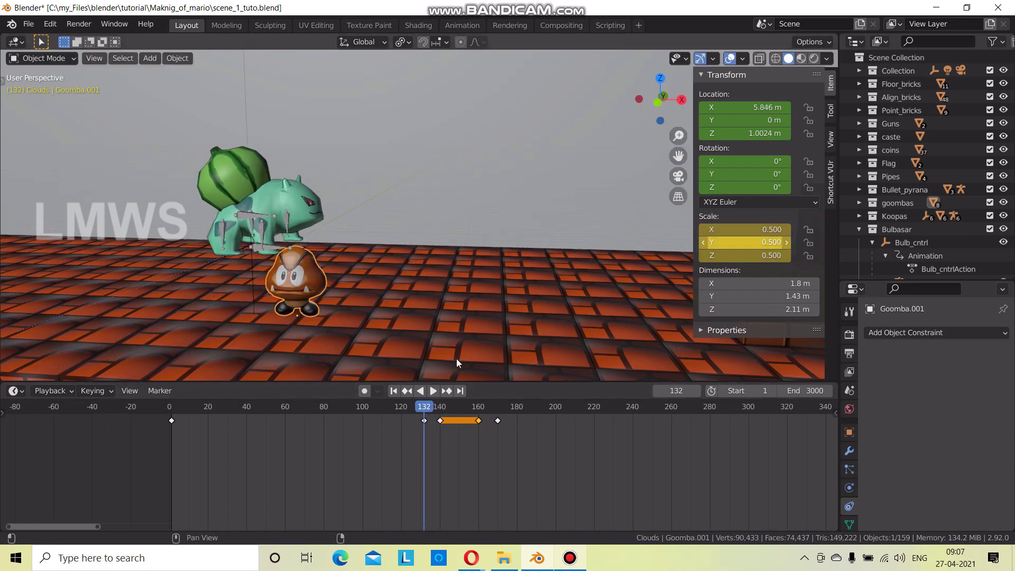
left_click(430, 415)
key("space")
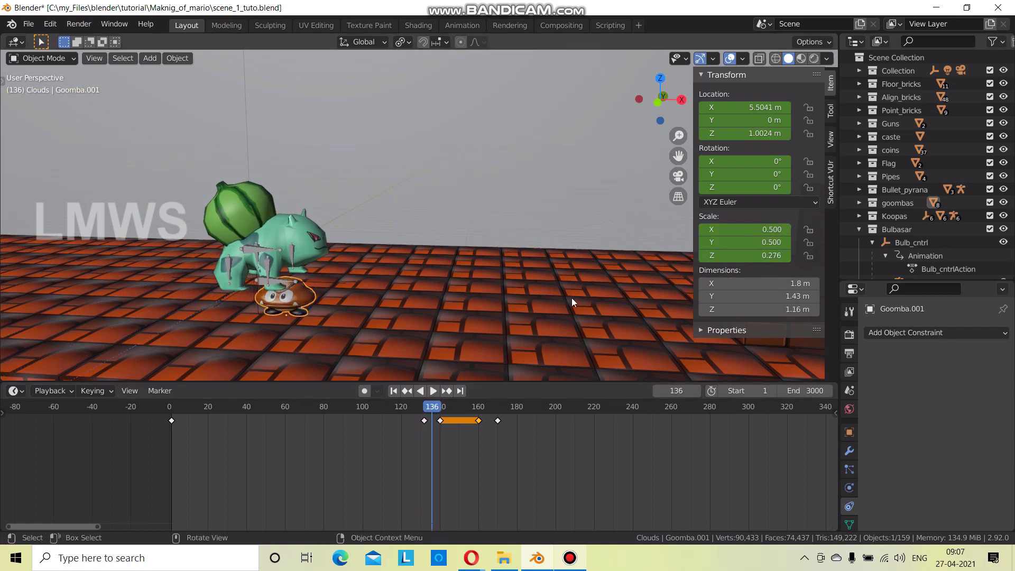
left_click_drag(433, 416, 495, 439)
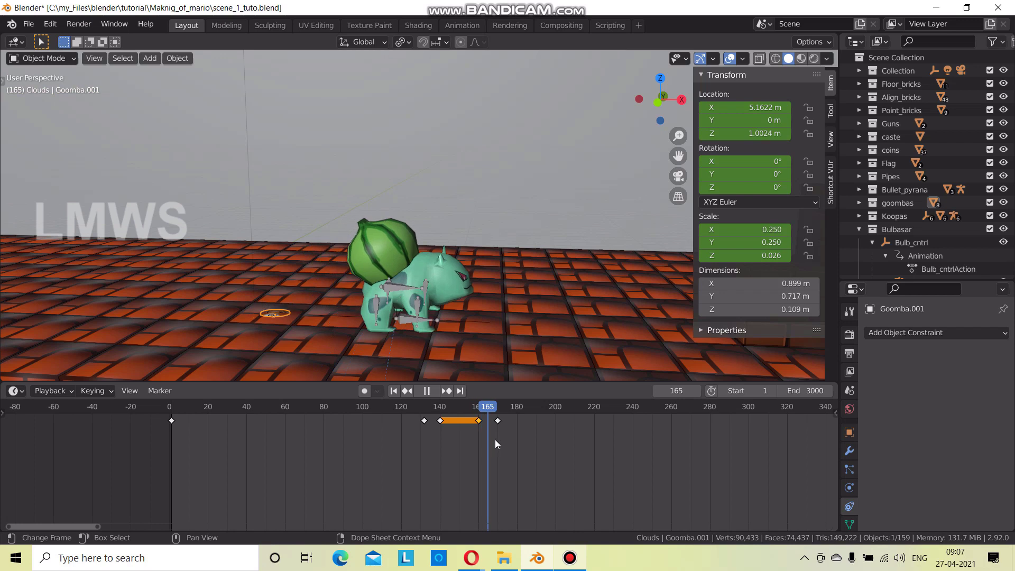
left_click(483, 442)
key("space")
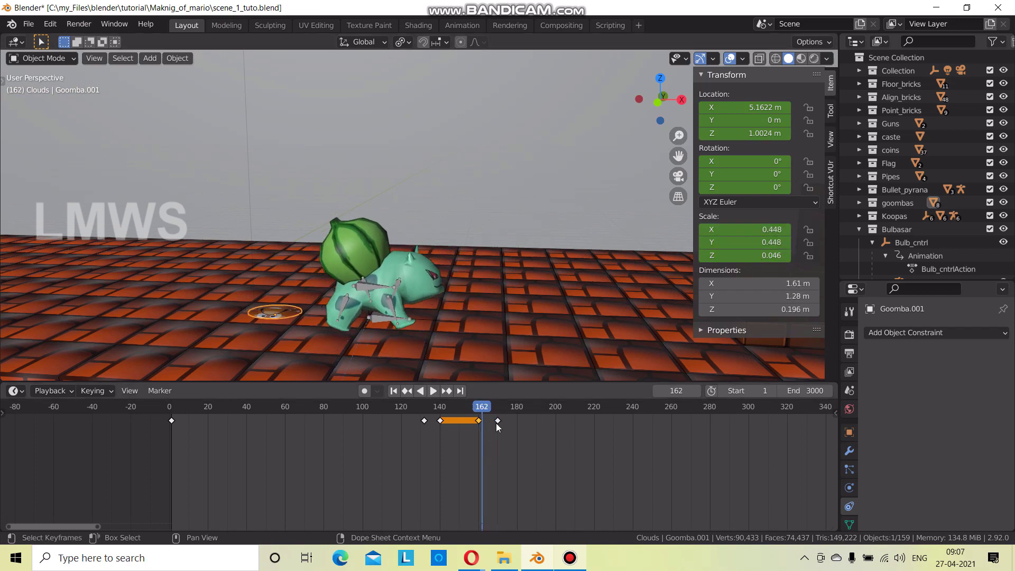
left_click_drag(497, 427, 492, 428)
left_click(570, 558)
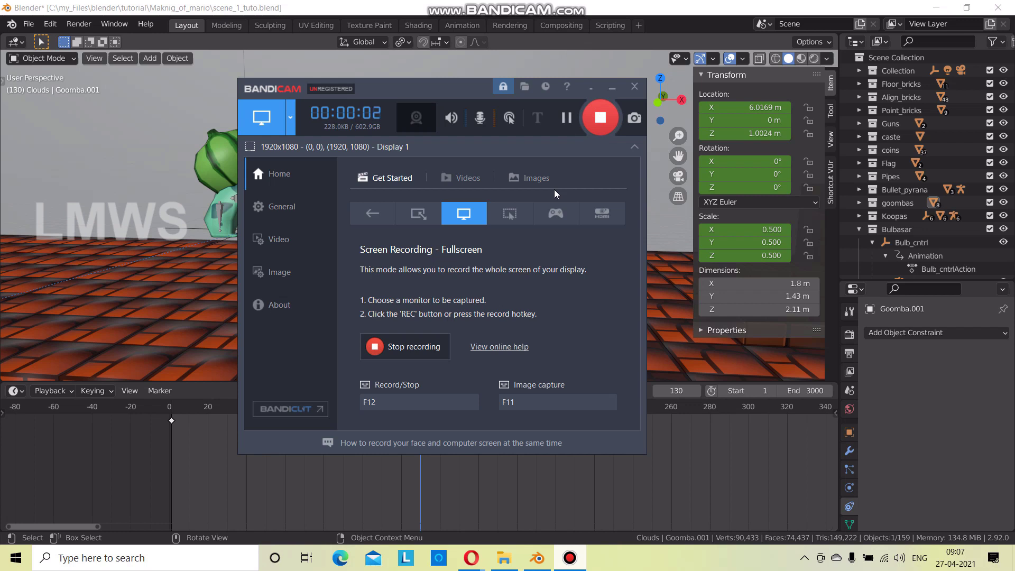
Replay from frame 124 and stop the animation at frame 132.
left_click(613, 87)
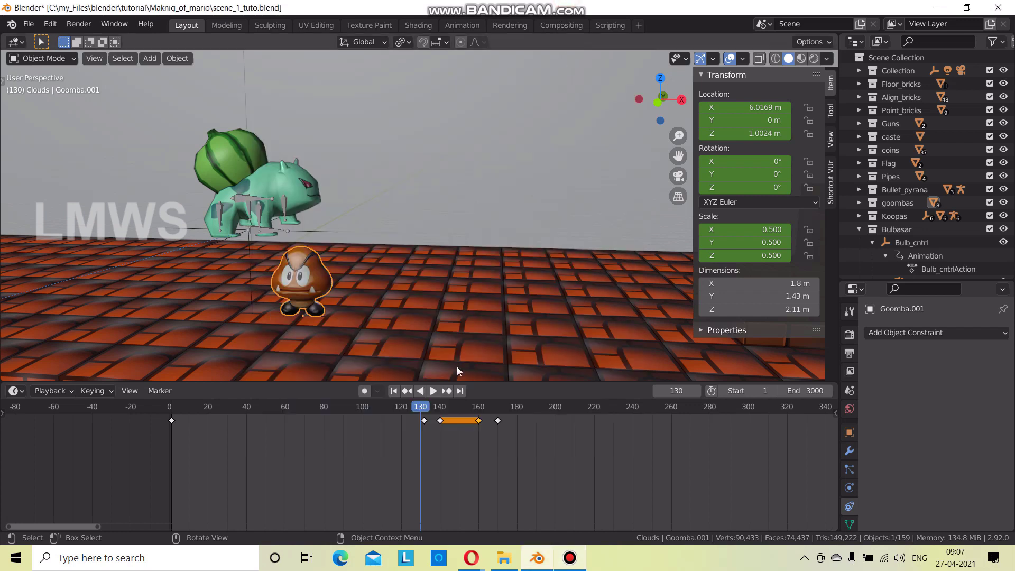
key("space")
left_click(409, 409)
left_click_drag(409, 408, 424, 414)
key("space")
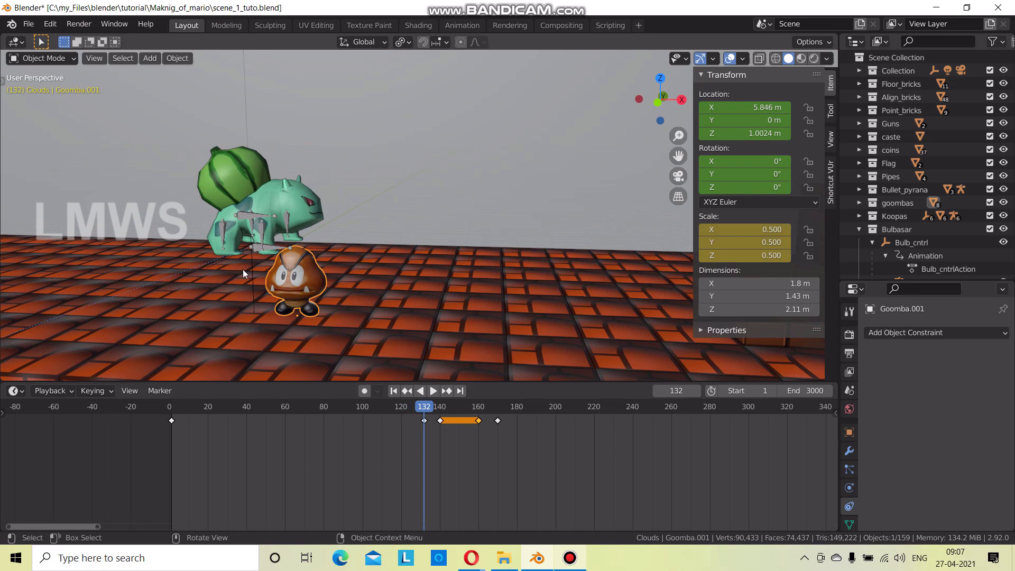
Zoom in on the Goomba and bring up the Insert Keyframe menu.
scroll(259, 279, "down", 4)
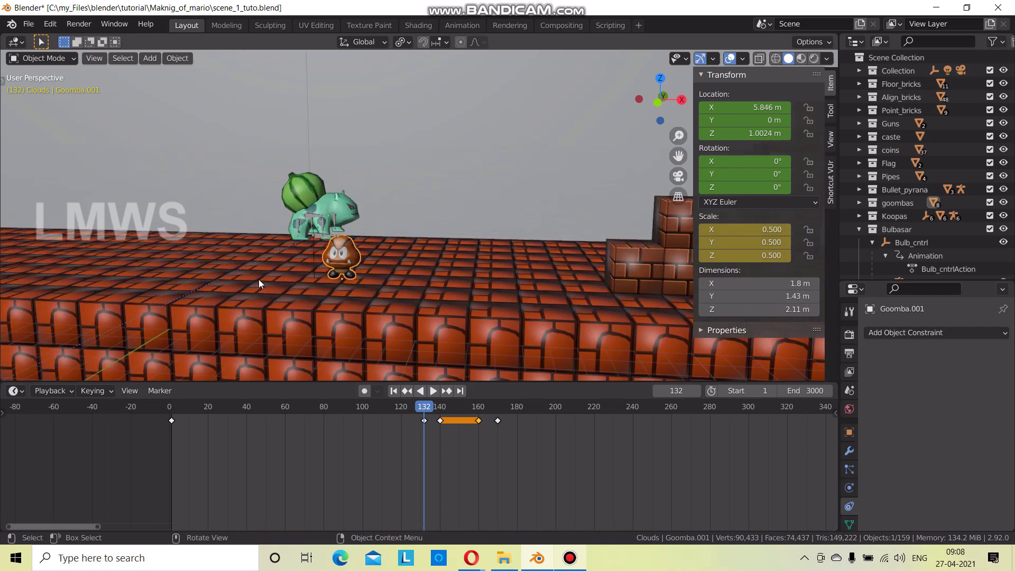
scroll(403, 266, "down", 3)
scroll(233, 262, "down", 3)
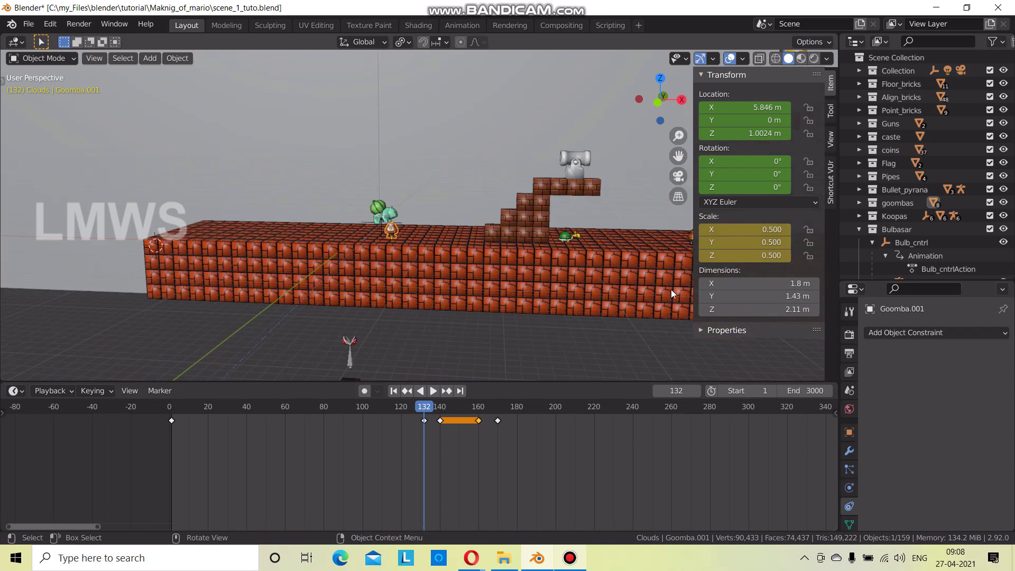
scroll(360, 249, "up", 5)
scroll(343, 270, "up", 3)
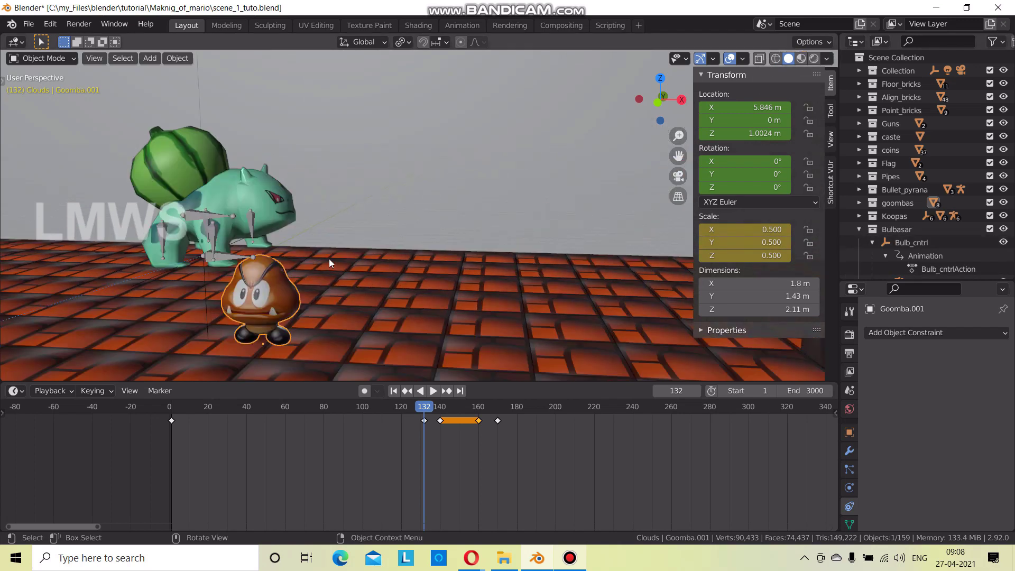
scroll(332, 277, "down", 1)
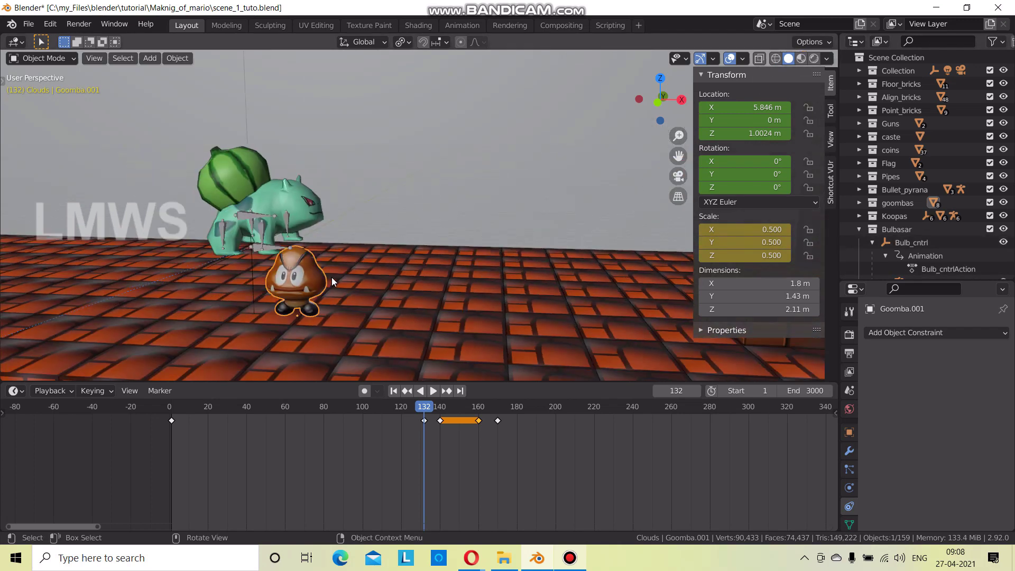
scroll(488, 266, "down", 2)
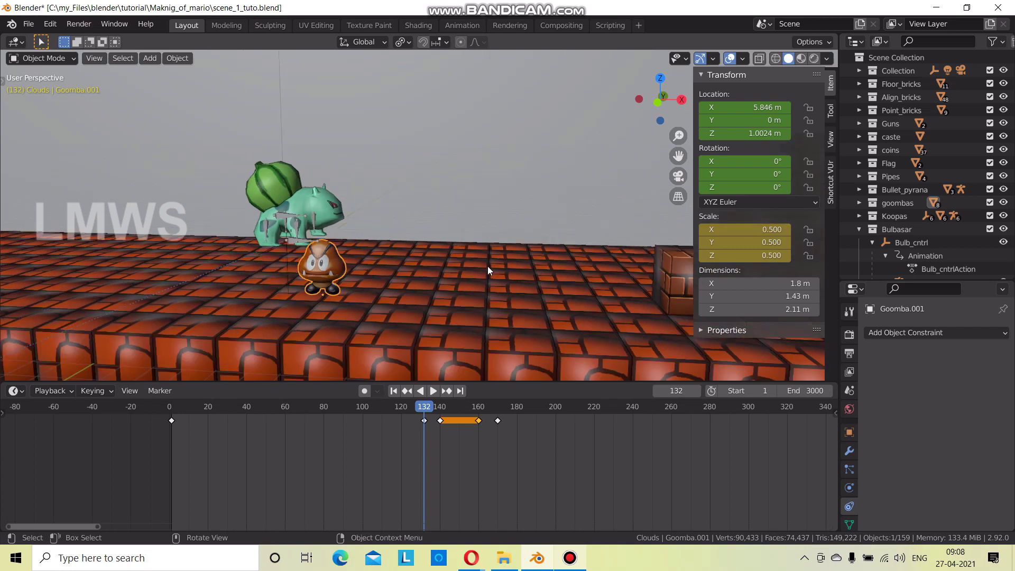
scroll(488, 265, "down", 1)
key("i")
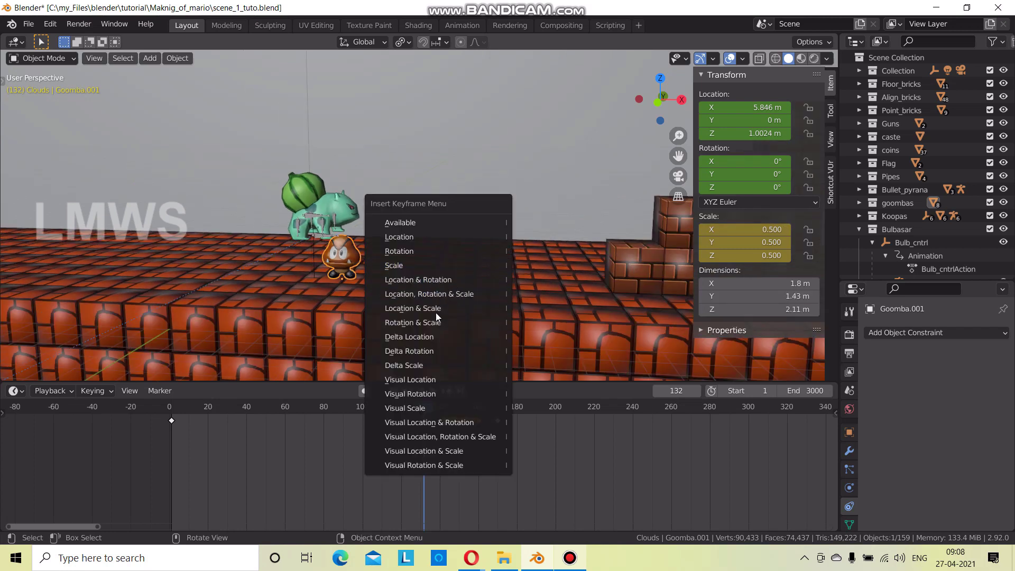
Insert a Scale keyframe for Goomba.001 at frame 132.
left_click(414, 265)
scroll(401, 294, "up", 3)
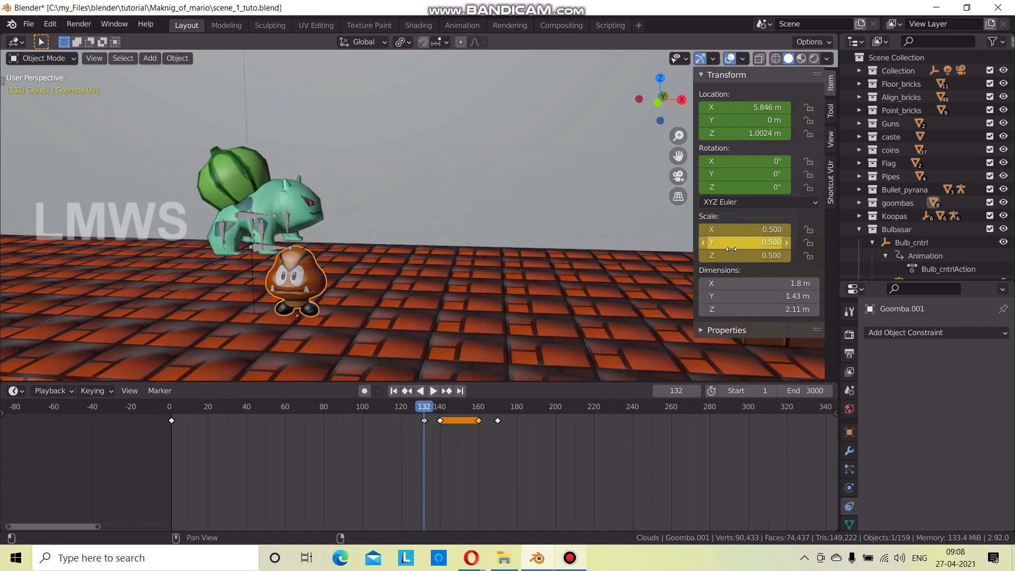
left_click(423, 413)
key("space")
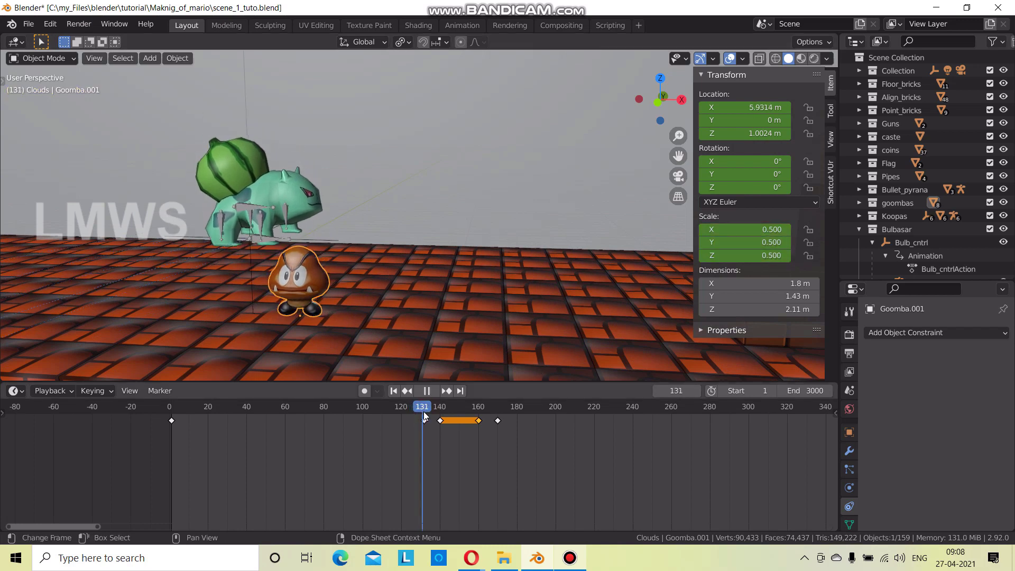
left_click_drag(432, 415, 423, 423)
key("space")
key("i")
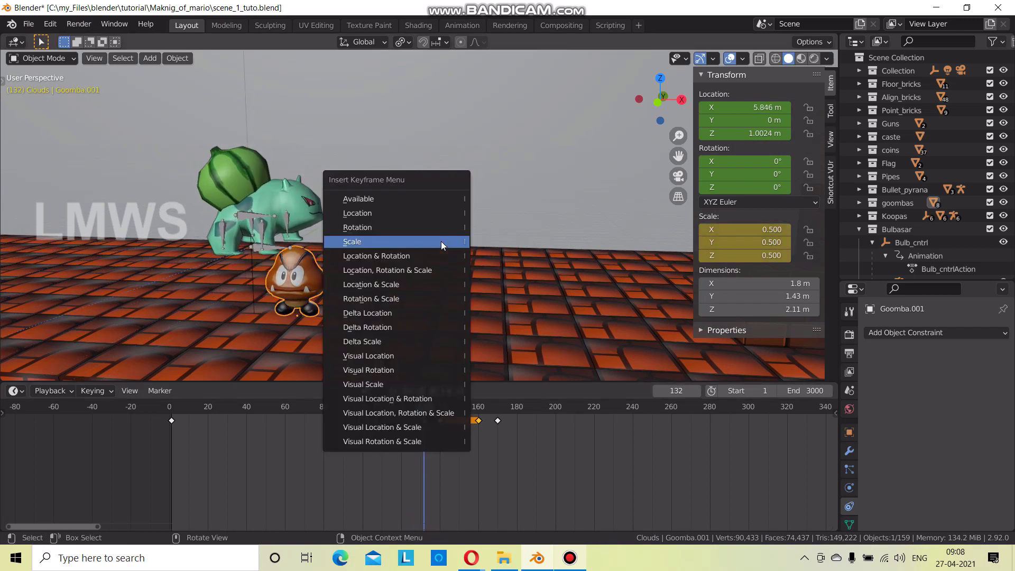
left_click(433, 245)
Scrub frames 131–140 from a low side view, confirming the Goomba keeps full height.
left_click_drag(427, 412, 440, 418)
middle_click_drag(338, 319, 313, 356)
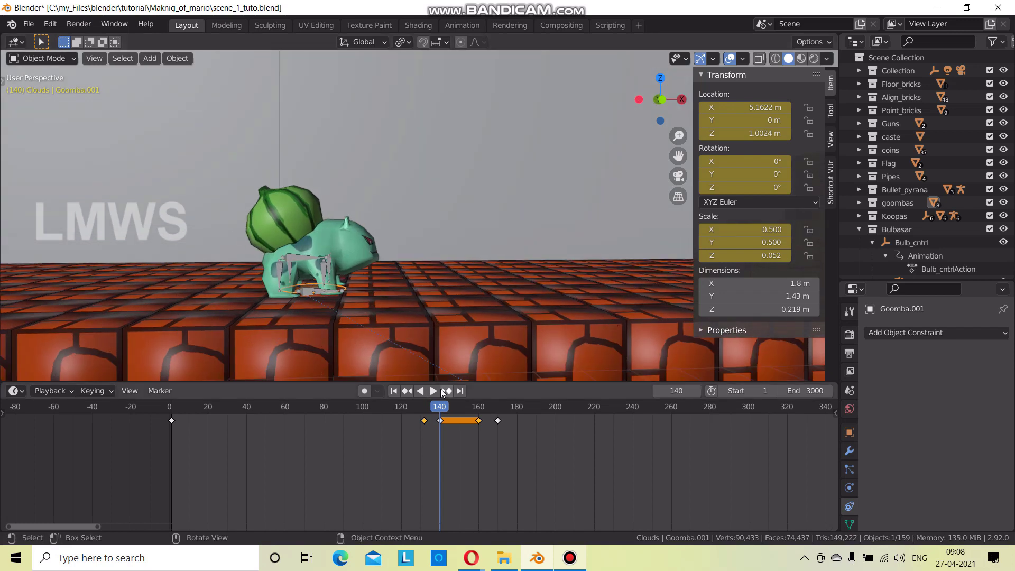
left_click(427, 409)
left_click_drag(427, 408, 423, 408)
key("s")
key("z")
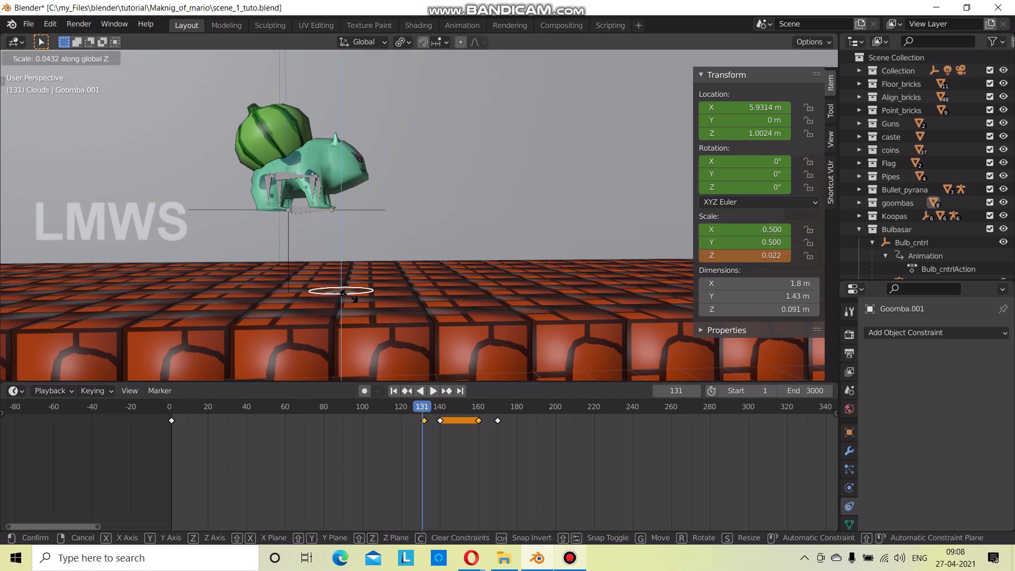
key("Escape")
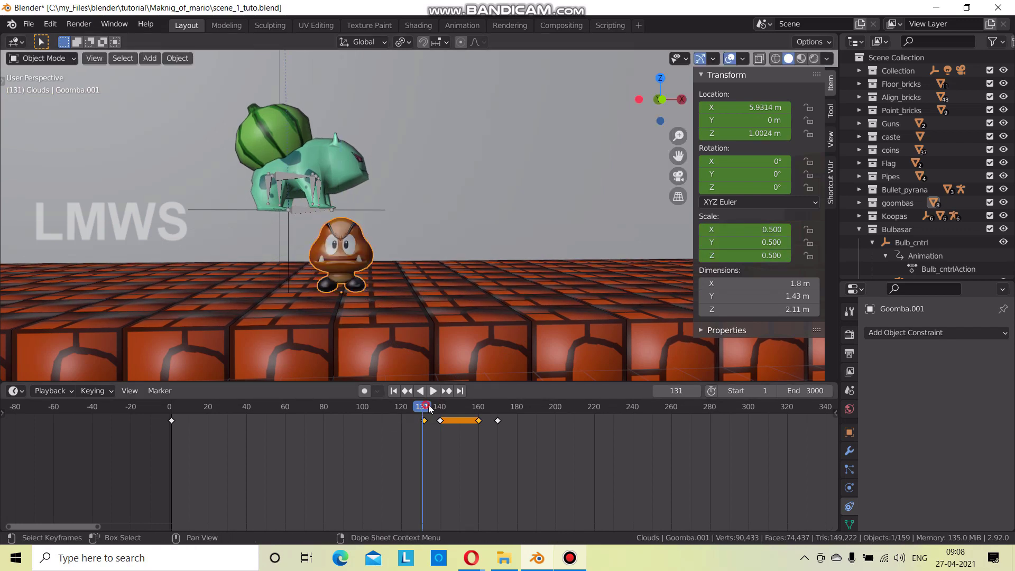
Play the animation through frame 207 to check the squash and vanish.
key("space")
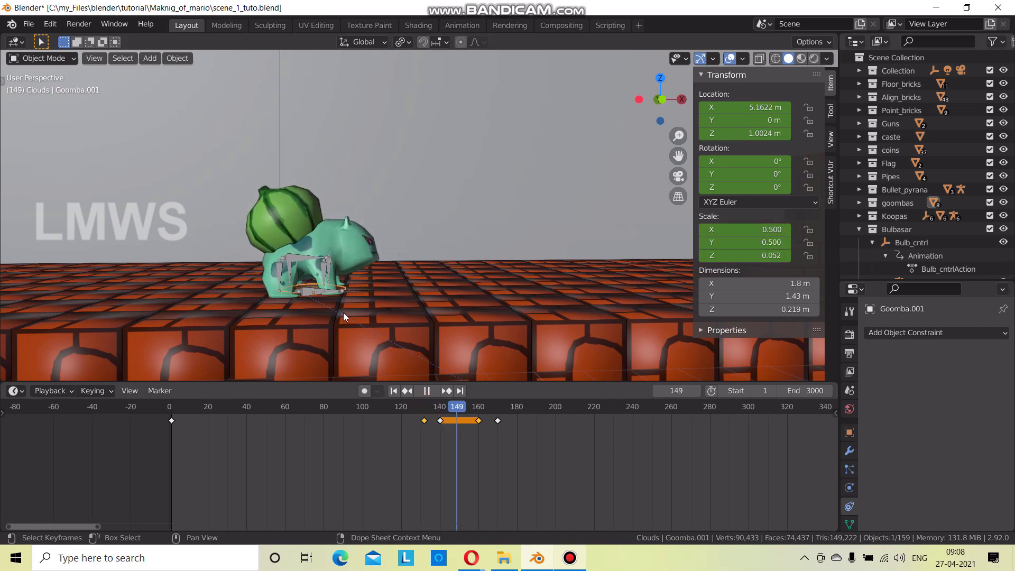
key("space")
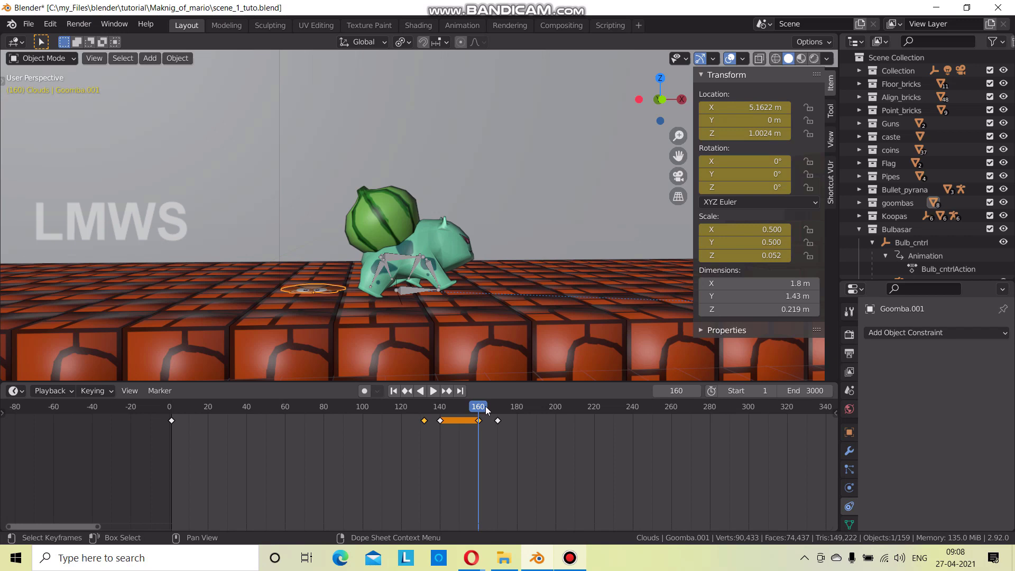
key("space")
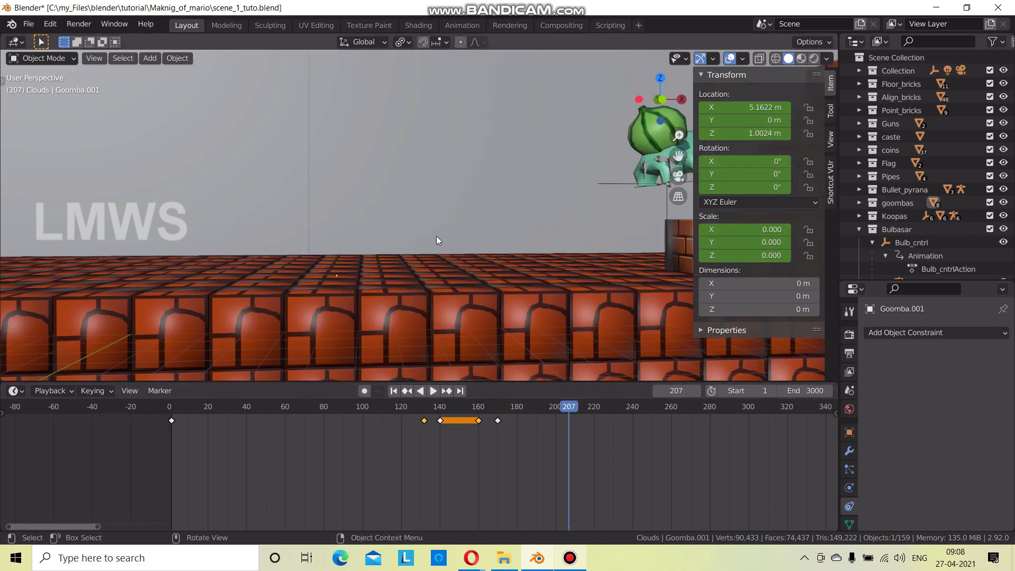
scroll(436, 236, "down", 8)
key("space")
mouse_move(536, 283)
middle_mouse_down()
mouse_move(489, 299)
mouse_move(497, 279)
middle_mouse_up()
Save scene_1_tuto.blend after inspecting Brick_1.031, then start a new General scene.
key("ctrl+s")
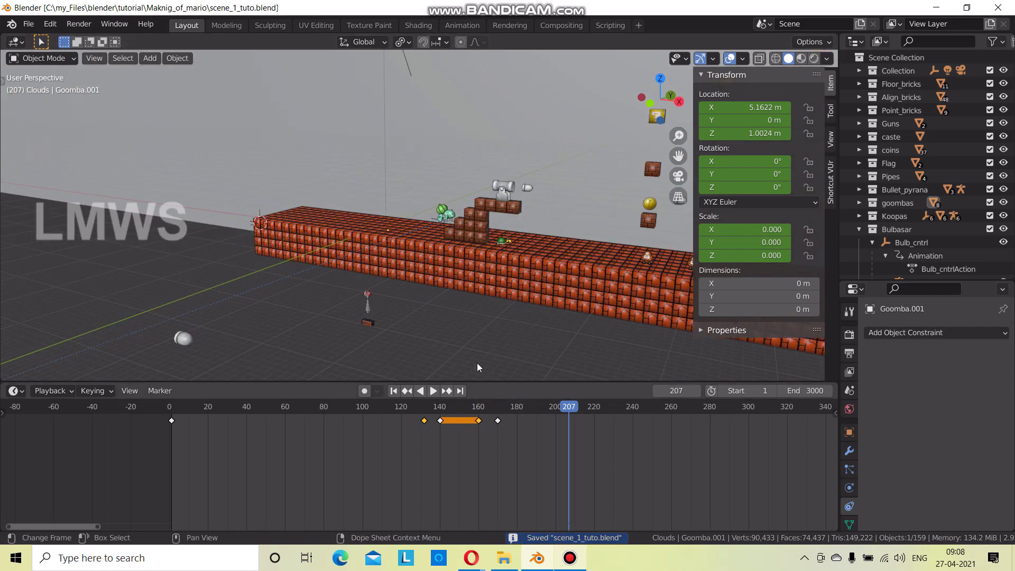
mouse_move(624, 334)
middle_mouse_down()
mouse_move(395, 347)
mouse_move(467, 320)
mouse_move(369, 244)
middle_mouse_up()
scroll(461, 312, "up", 3)
scroll(429, 319, "up", 2)
left_click(337, 247)
scroll(478, 466, "down", 1)
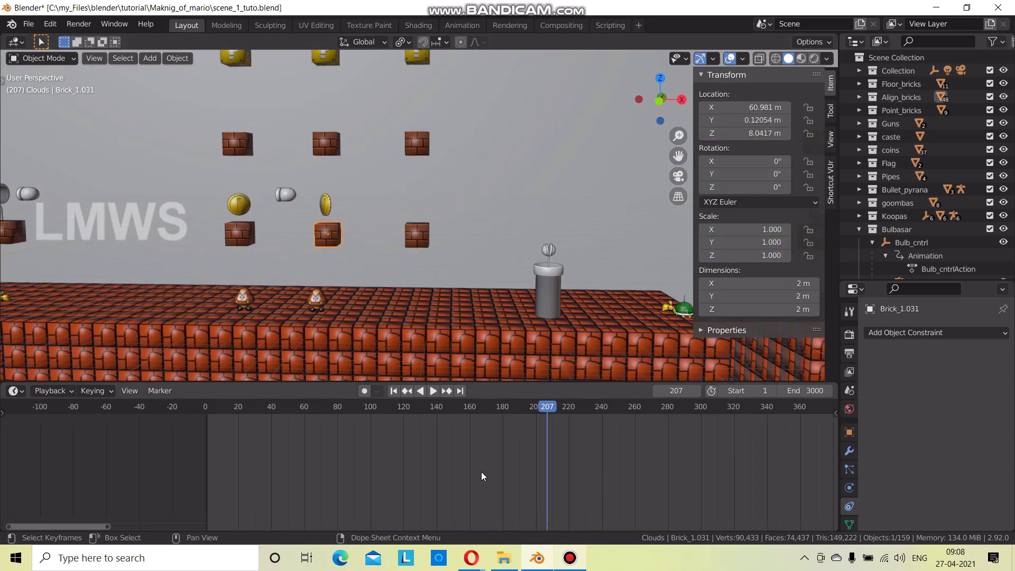
scroll(481, 472, "down", 3)
key("ctrl+s")
left_click(31, 25)
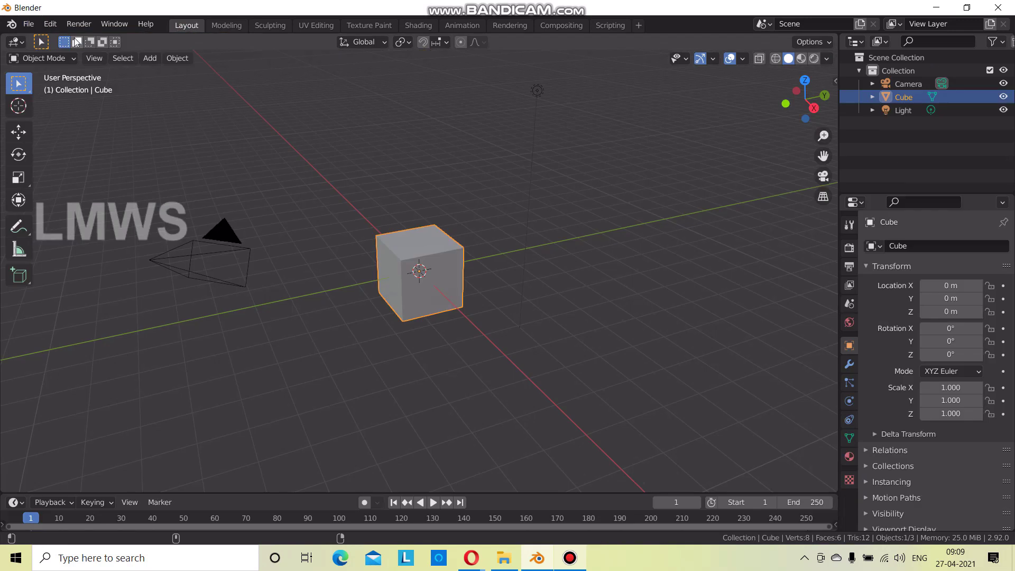
Delete the default cube and append Brick_1 from super_mario_assets.blend's Object folder.
key("x")
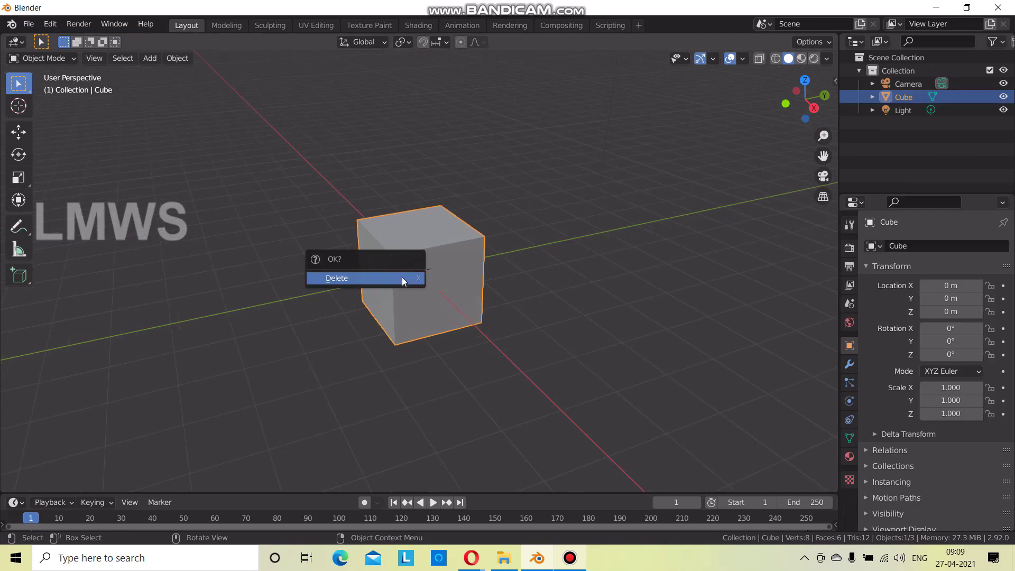
left_click(402, 277)
left_click(28, 24)
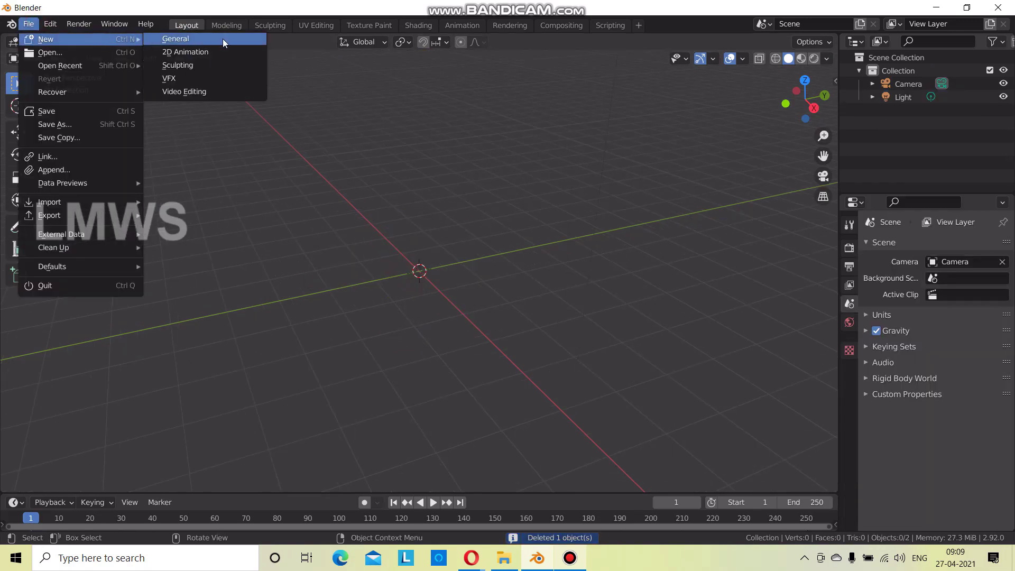
left_click(68, 169)
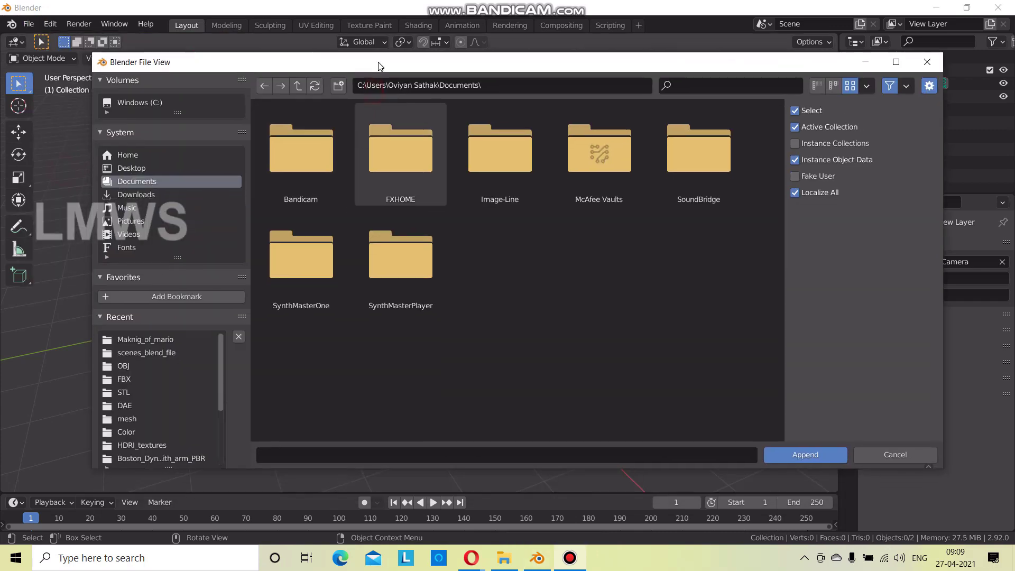
left_click_drag(376, 88, 382, 57)
left_click(146, 353)
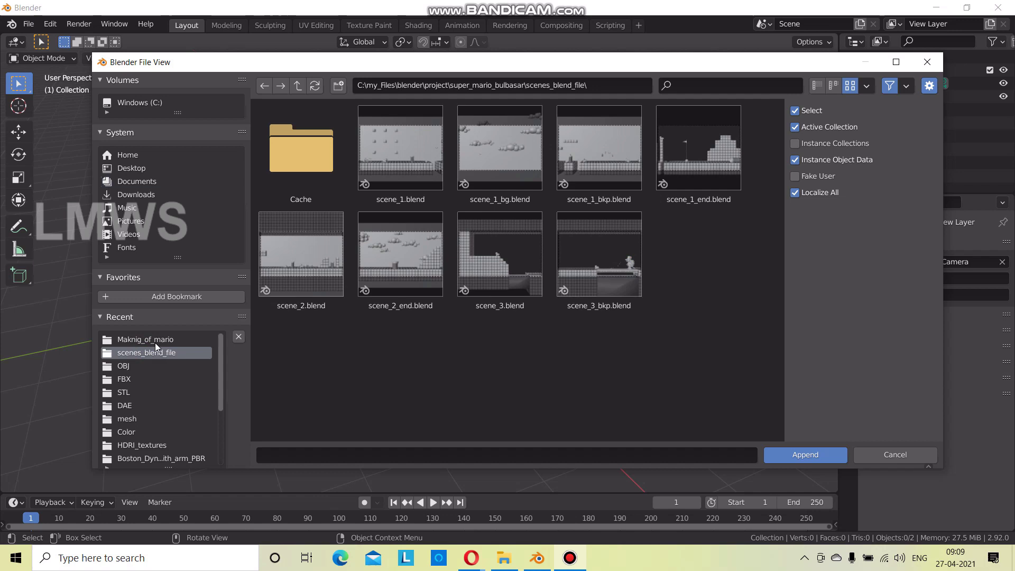
left_click(156, 341)
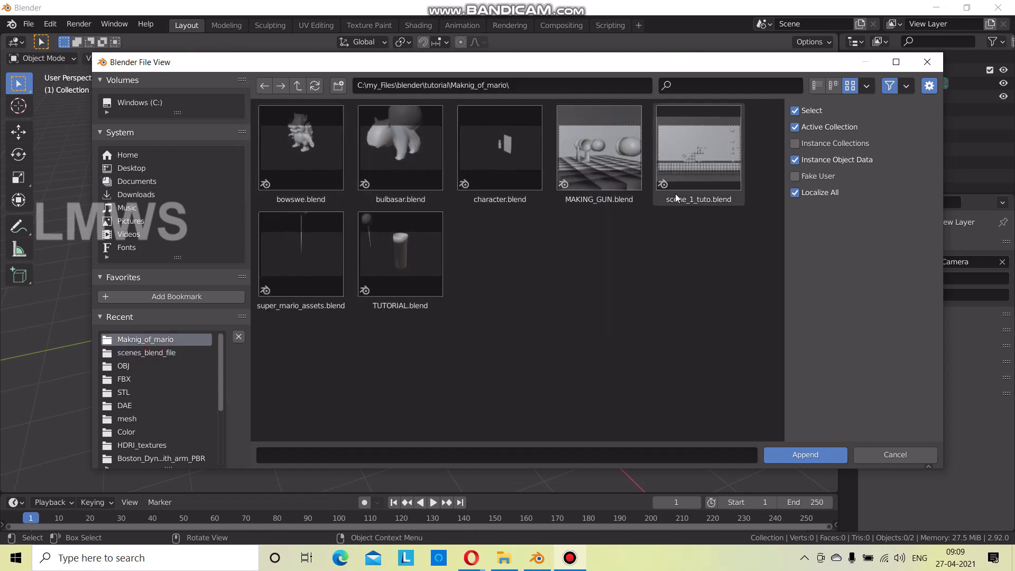
double_click(303, 263)
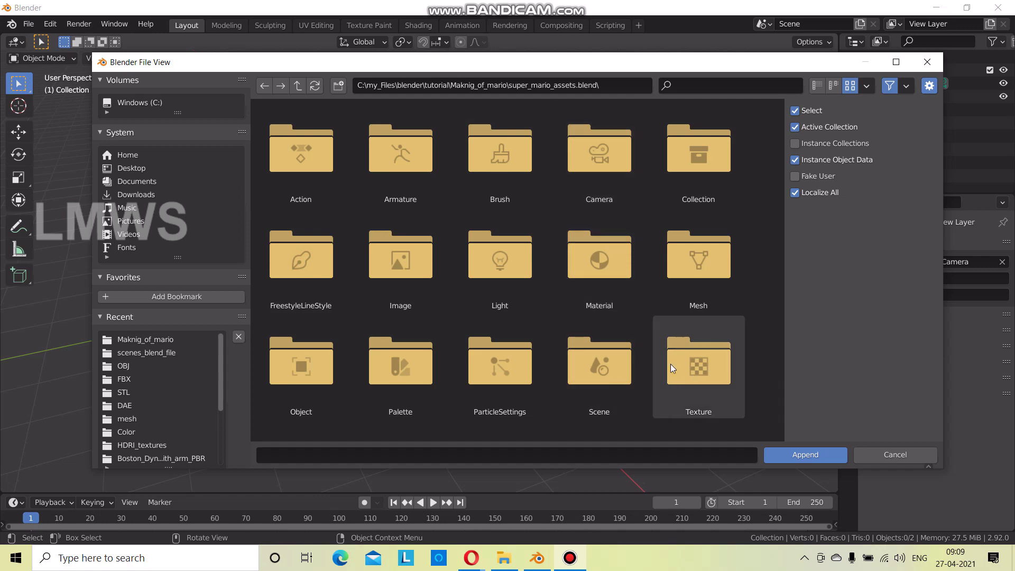
double_click(302, 394)
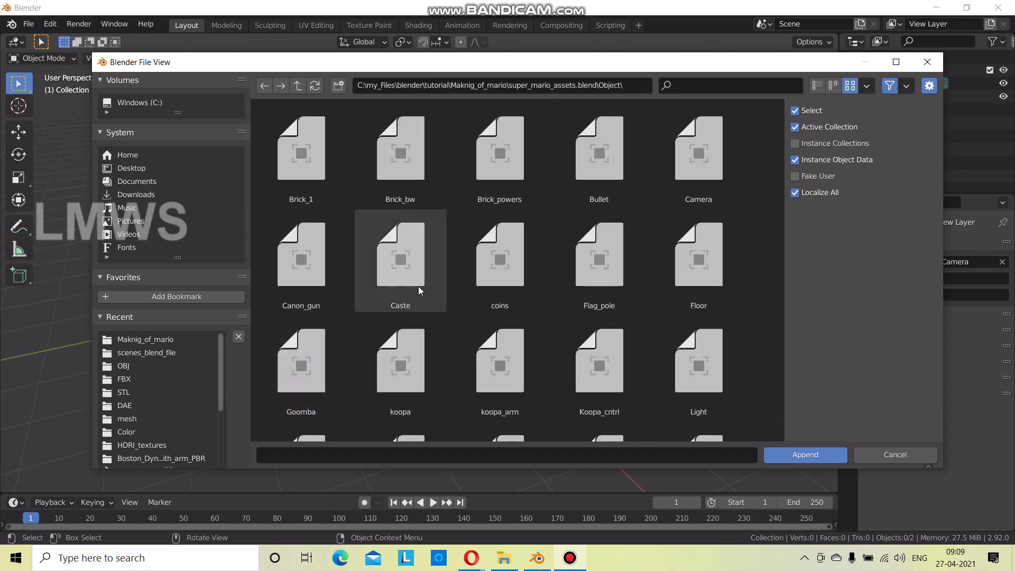
double_click(313, 180)
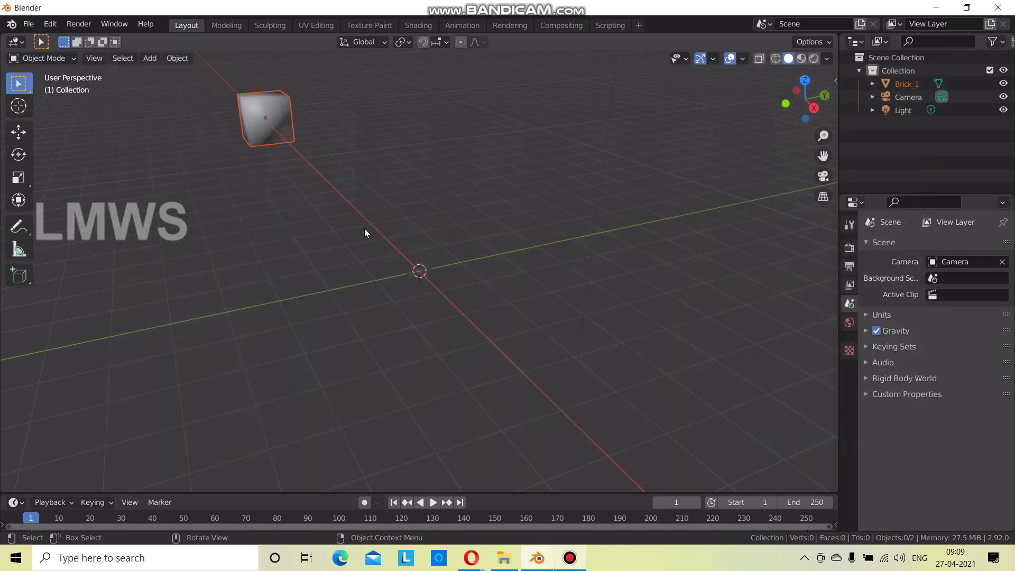
Set the viewport shading colour to Texture to show the brick texture.
middle_click_drag(384, 237, 756, 94)
left_click(827, 58)
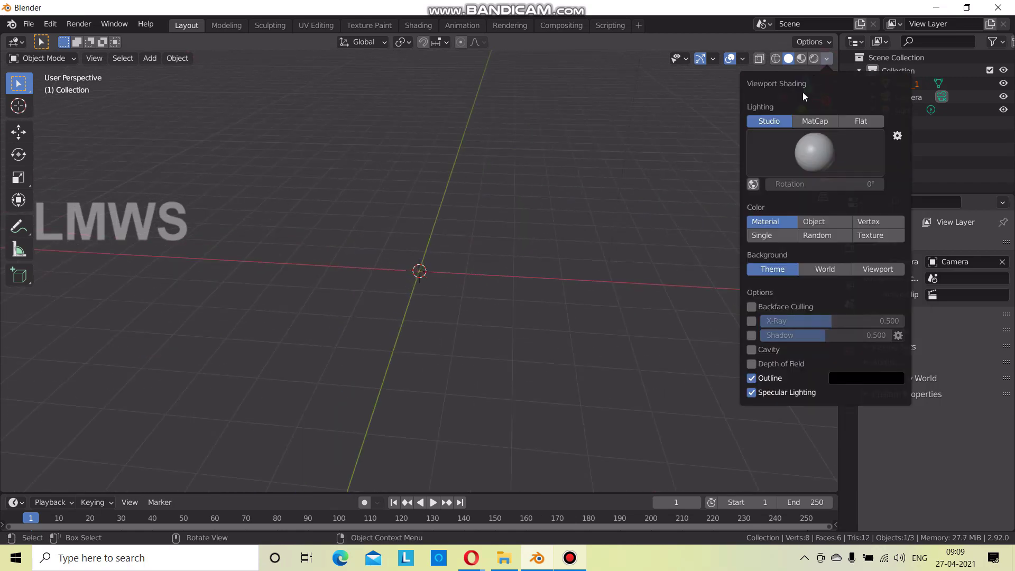
left_click(880, 240)
mouse_move(581, 296)
middle_mouse_down()
mouse_move(478, 313)
mouse_move(374, 313)
mouse_move(490, 310)
mouse_move(298, 301)
middle_mouse_up()
Move Brick_1 along X to the scene centre.
key("g")
key("x")
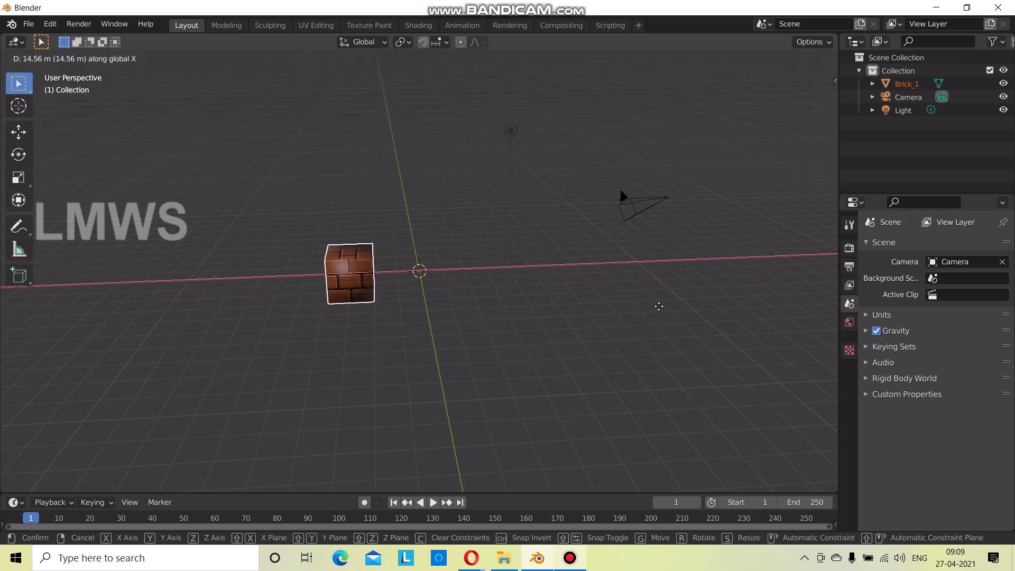
left_click(703, 307)
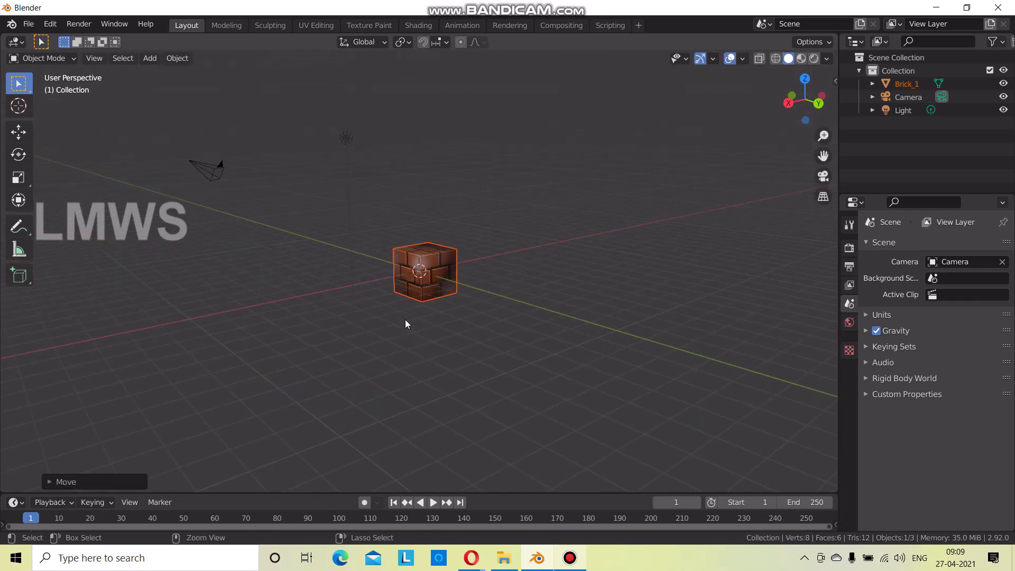
key("ctrl+s")
key("Escape")
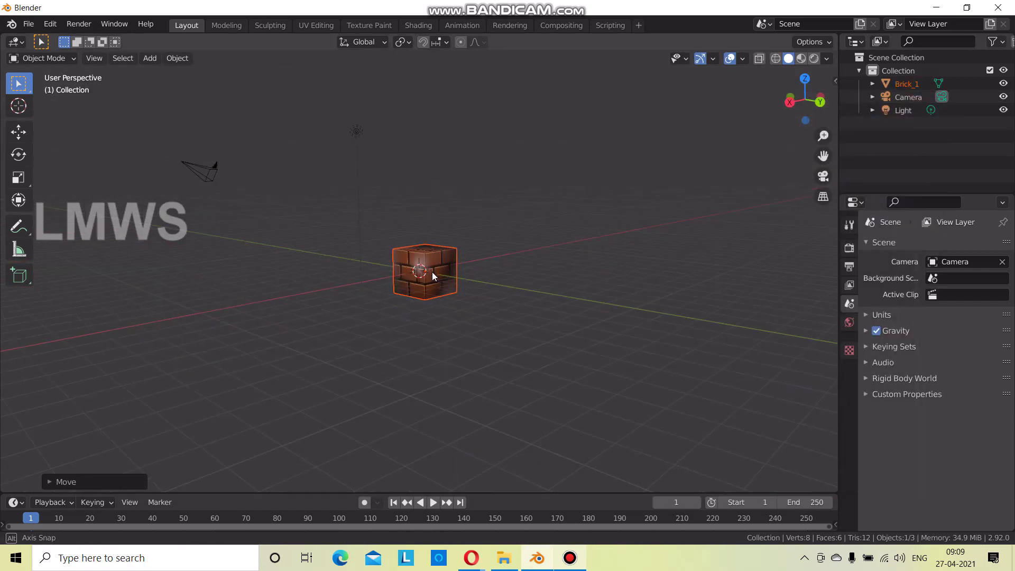
Reselect Brick_1 and duplicate it as Brick_1.001.
mouse_move(451, 290)
middle_mouse_down()
mouse_move(336, 302)
mouse_move(380, 329)
middle_mouse_up()
scroll(381, 329, "up", 4)
scroll(408, 324, "up", 2)
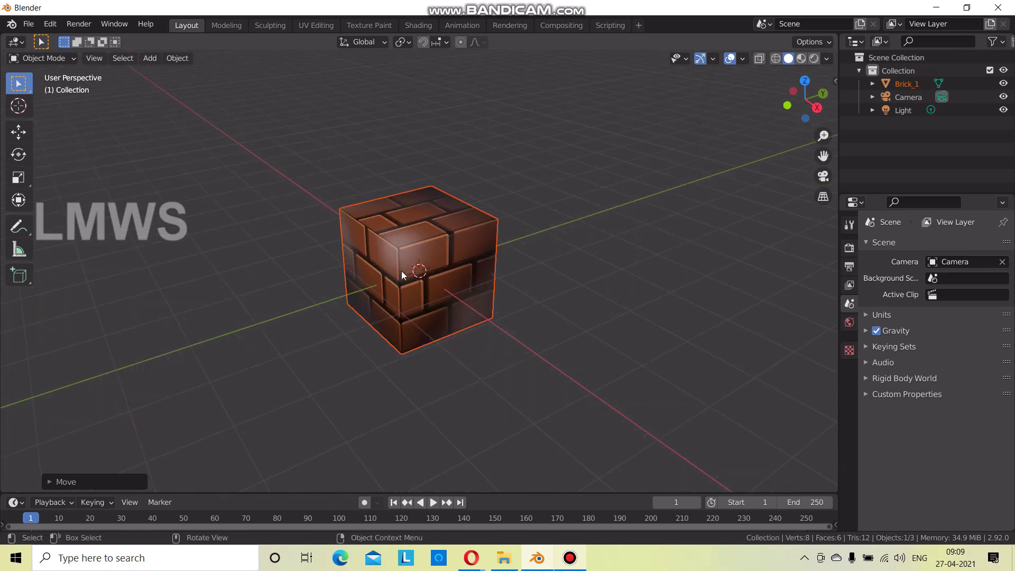
scroll(365, 300, "down", 2)
scroll(336, 320, "up", 3)
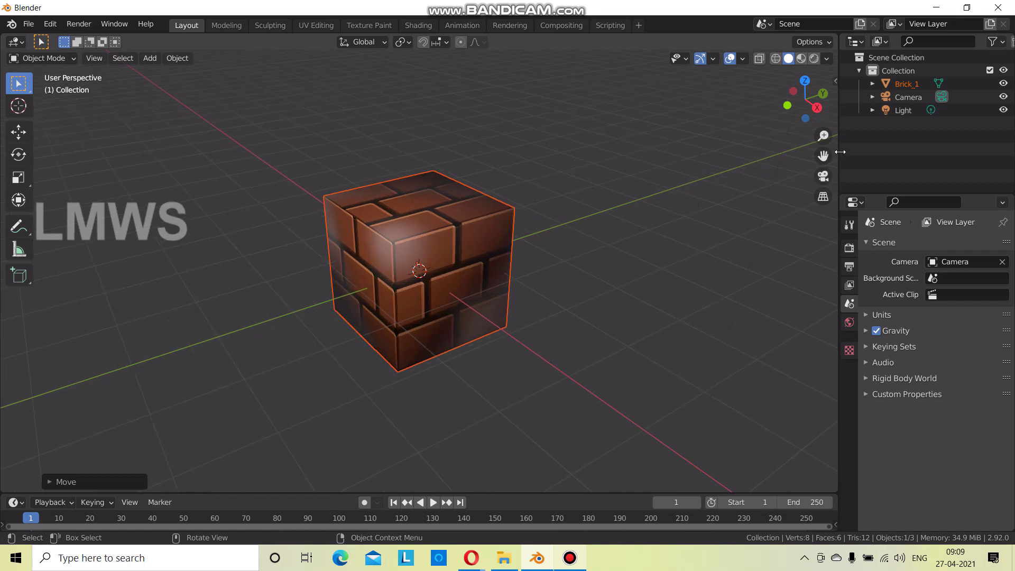
left_click(913, 147)
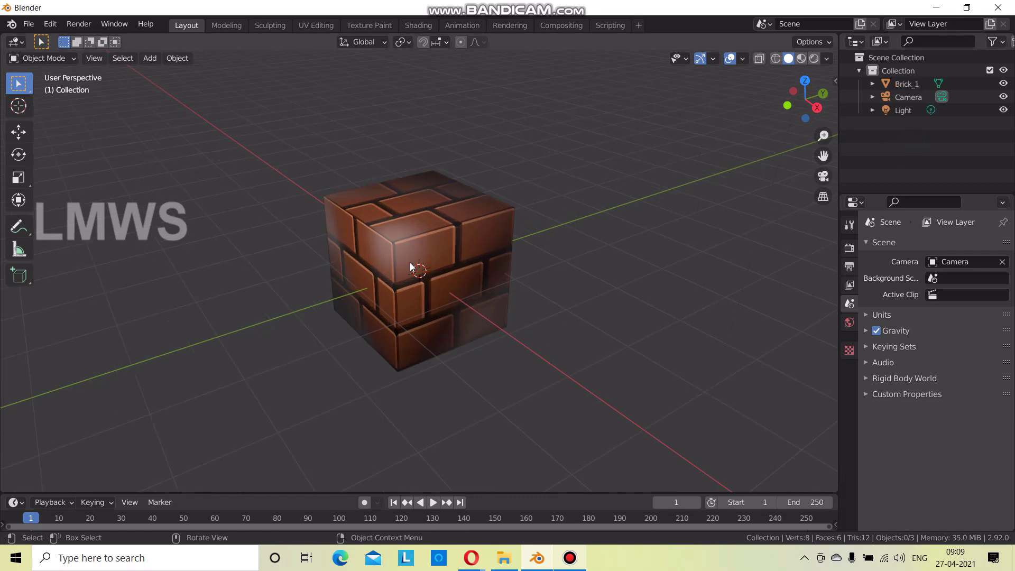
key("shift+a")
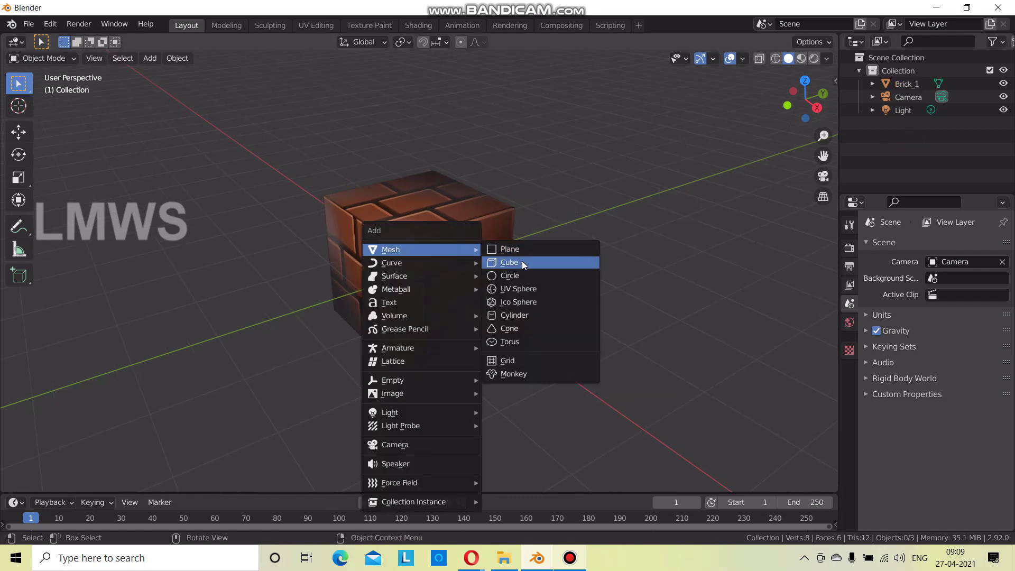
key("Escape")
left_click(464, 289)
middle_click_drag(464, 289, 435, 300)
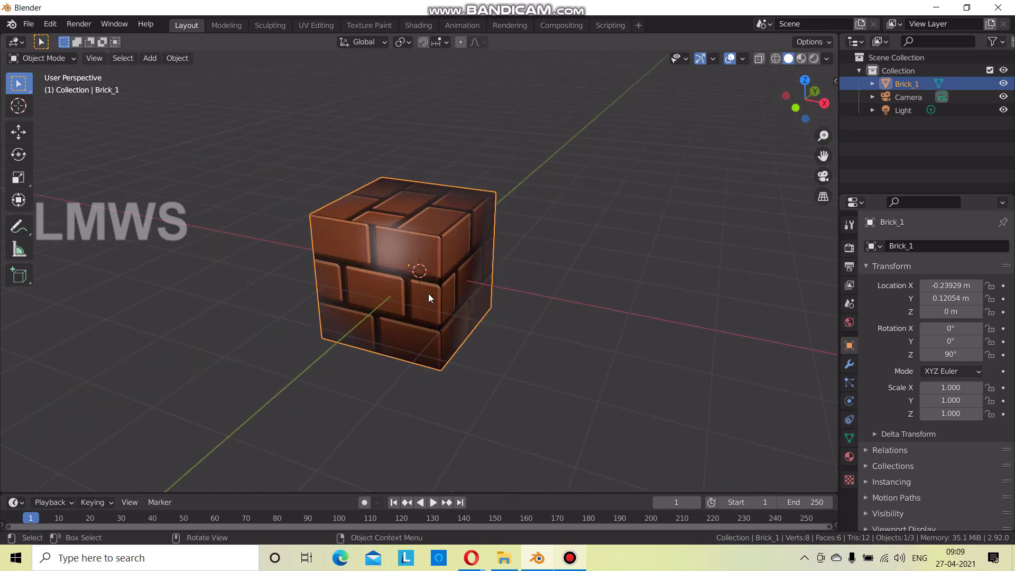
key("shift+d")
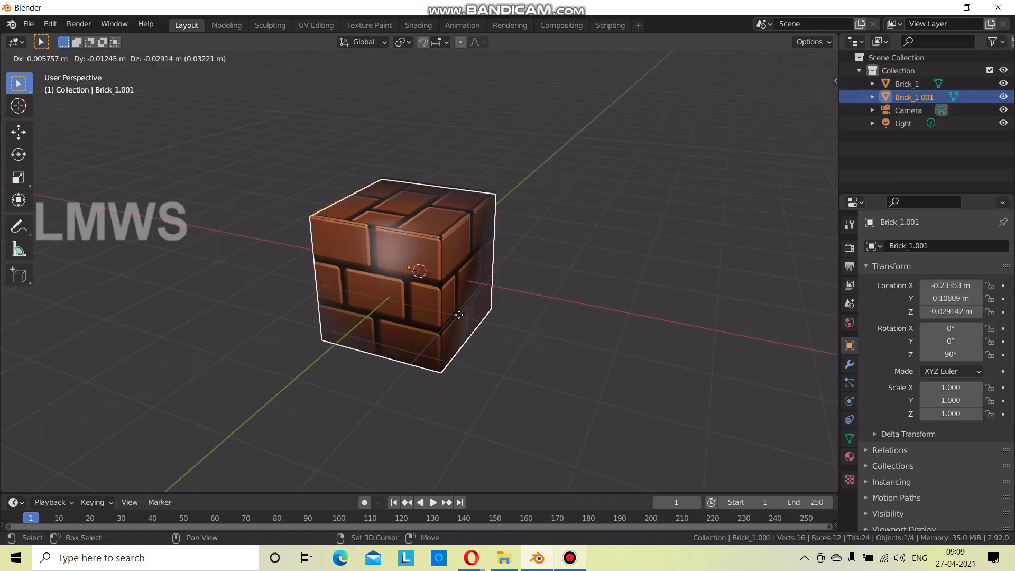
Place the duplicate beside the original and scale its mesh thinner along X and Y.
left_click(709, 369)
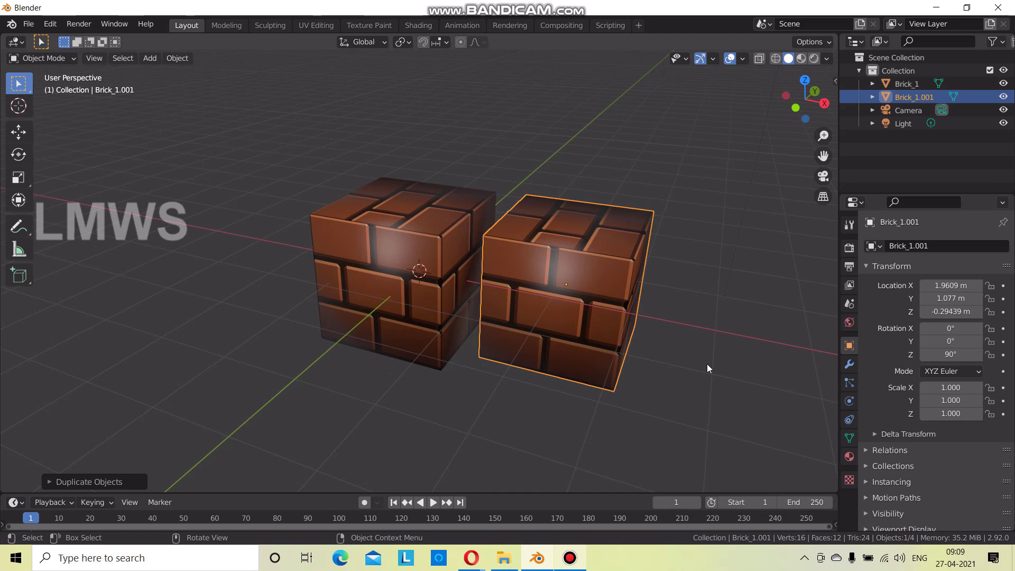
key("Tab")
key("s")
key("x")
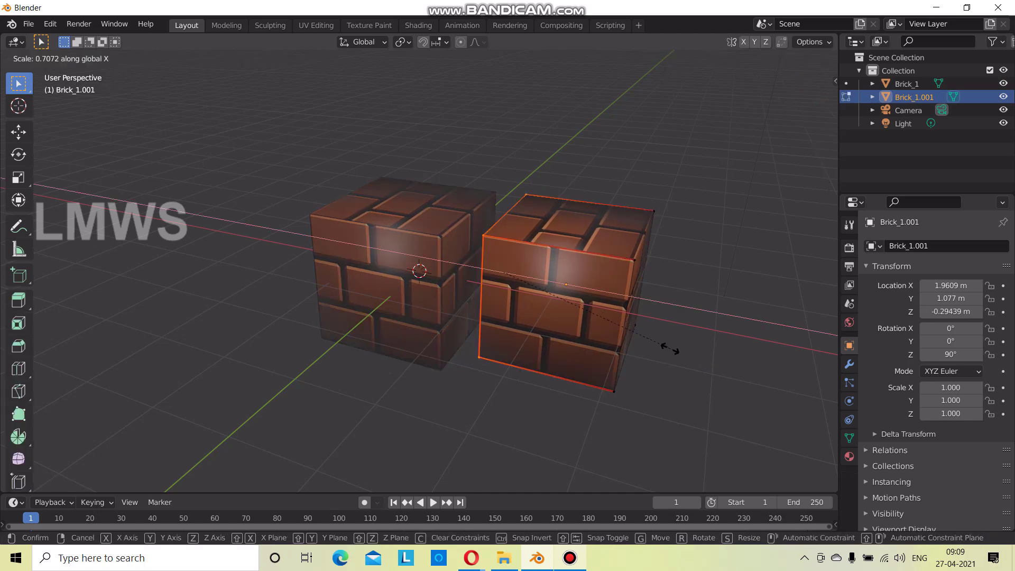
left_click(703, 359)
key("s")
key("x")
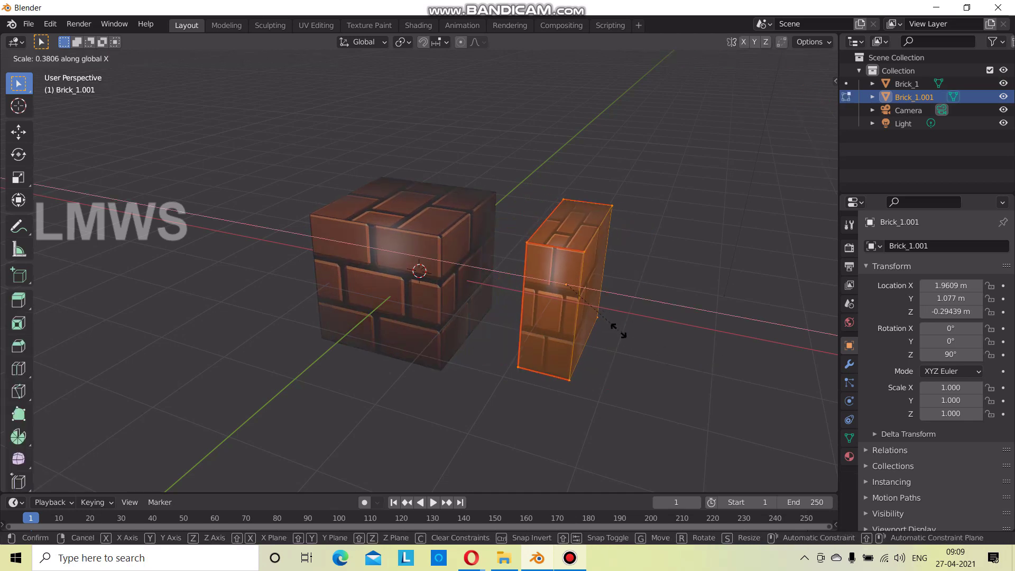
left_click(613, 331)
key("s")
key("y")
left_click(608, 326)
From front and right views, shift the mesh along Y and narrow it along X.
key("KP_1")
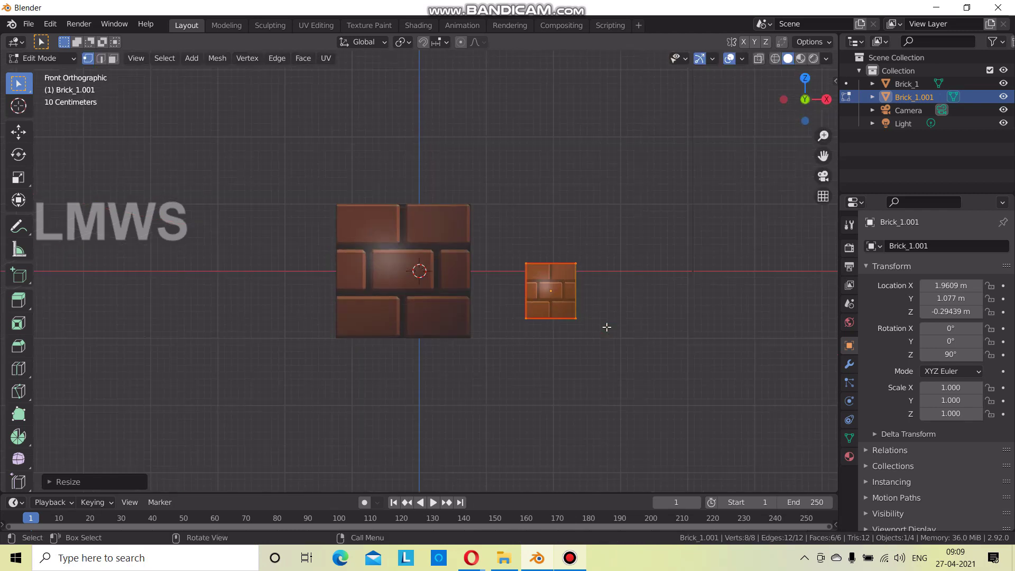
key("KP_3")
scroll(613, 349, "up", 4)
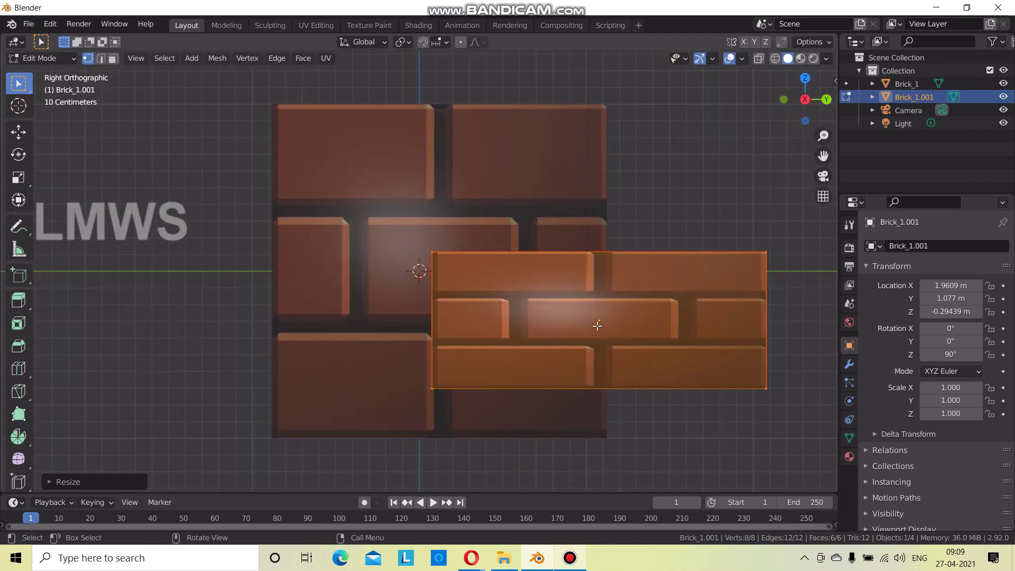
key("g")
key("y")
left_click(483, 375)
key("s")
key("x")
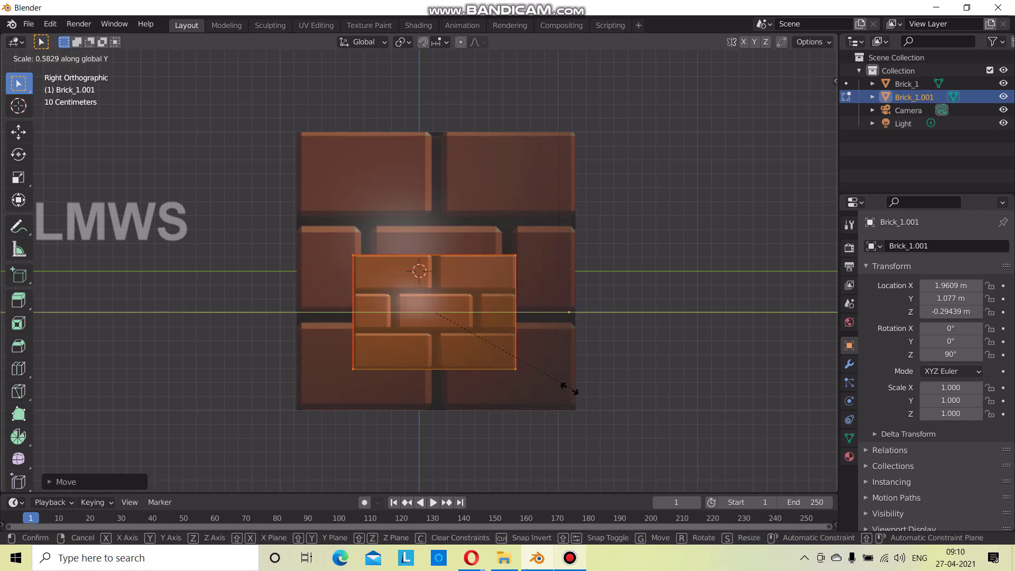
left_click_drag(656, 405, 538, 385)
left_click(538, 388)
Adjust the piece's height and flatten it along Z into a slab.
key("g")
key("z")
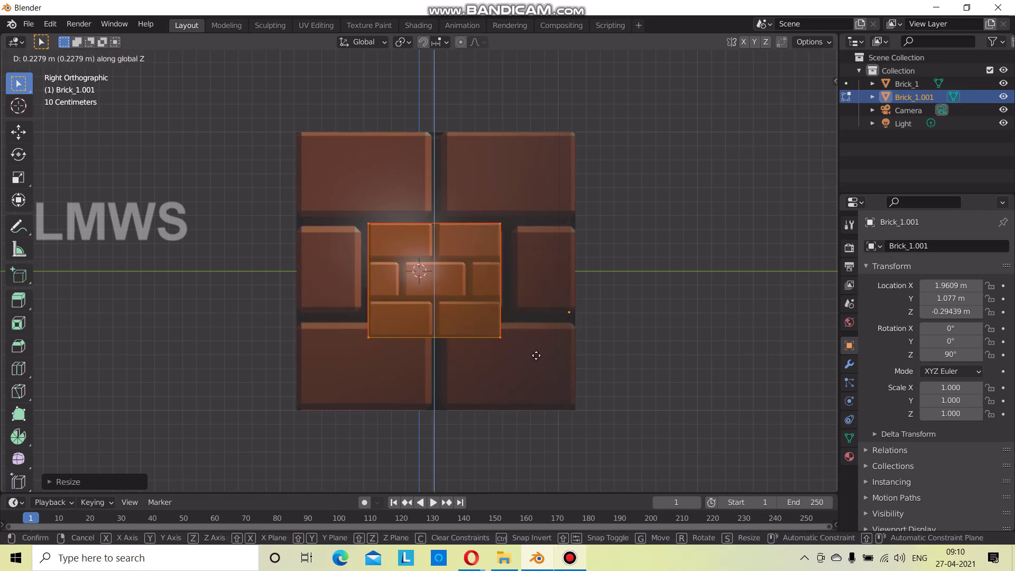
left_click(542, 391)
key("Tab")
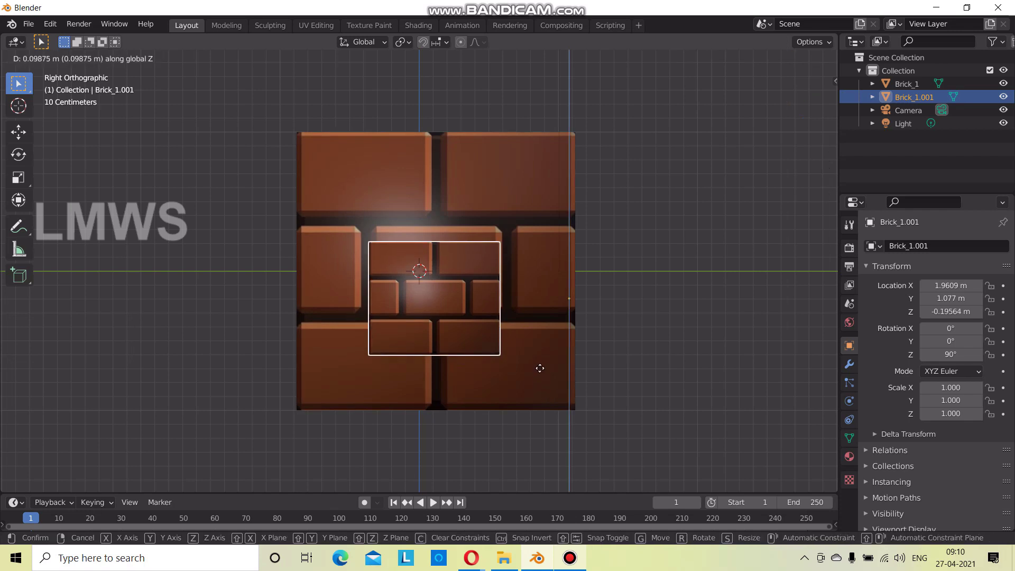
left_click(547, 349)
key("Tab")
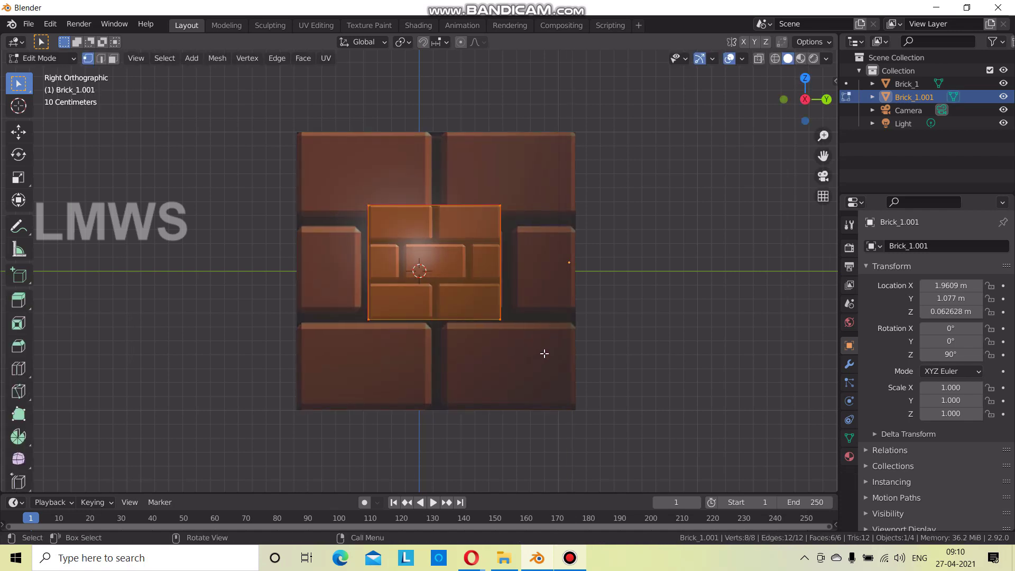
key("g")
key("z")
key("Escape")
key("s")
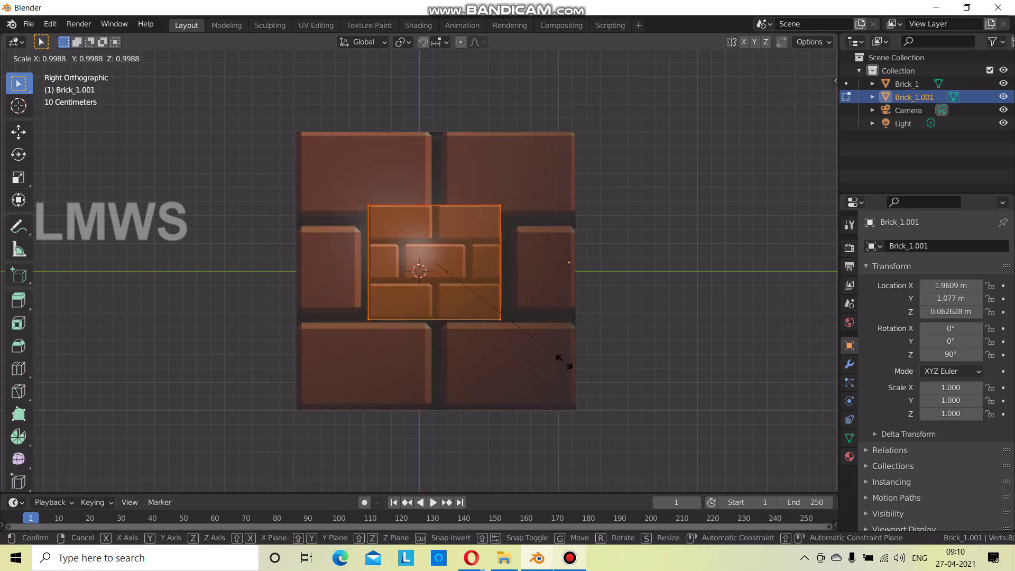
key("z")
left_click(515, 344)
Reposition the slab vertically and along X.
key("g")
key("z")
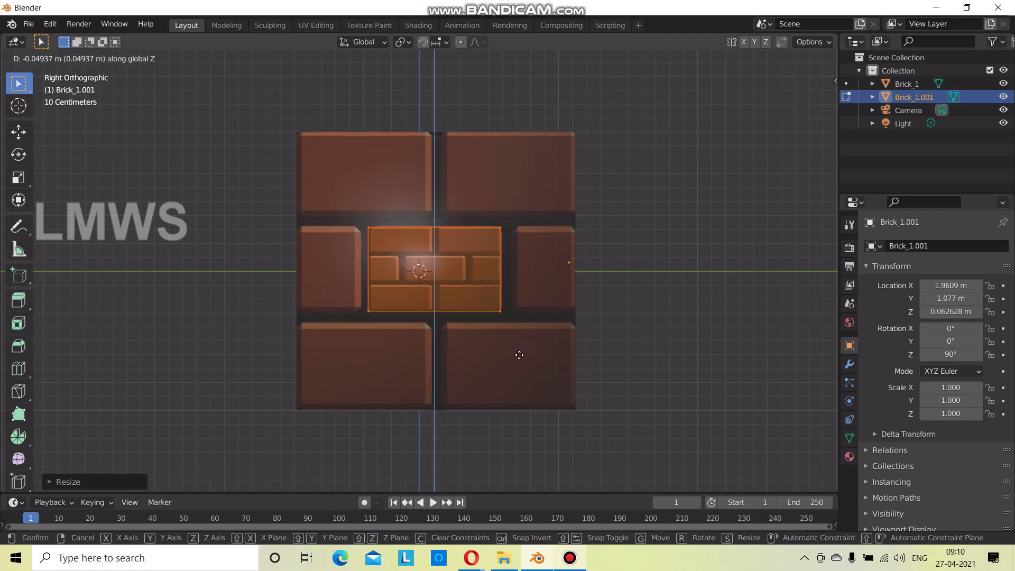
left_click(478, 352)
key("g")
key("x")
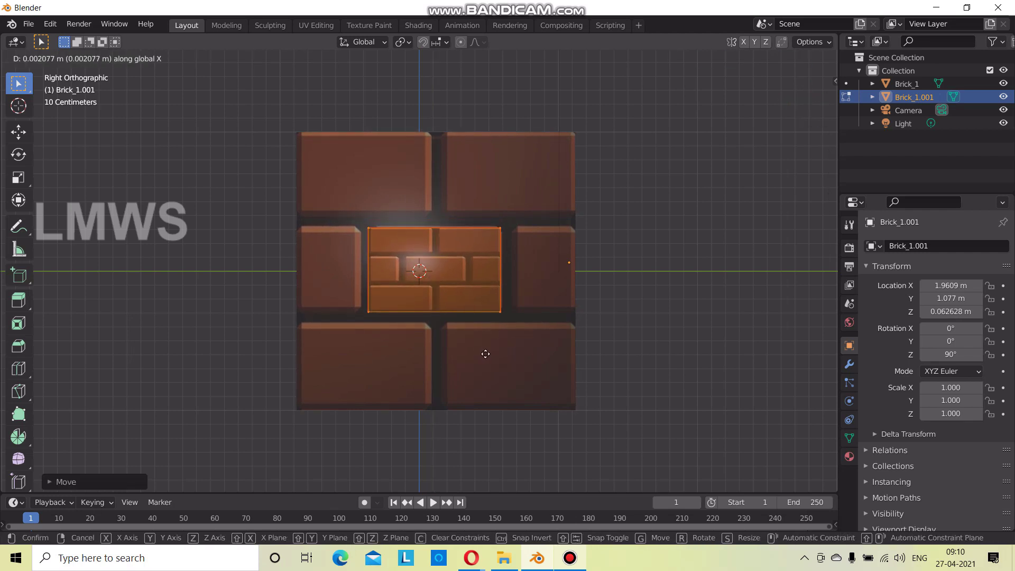
left_click(480, 356)
key("Tab")
Narrow the small brick further along X and return to Object Mode.
scroll(495, 370, "down", 4)
middle_click_drag(494, 370, 561, 392)
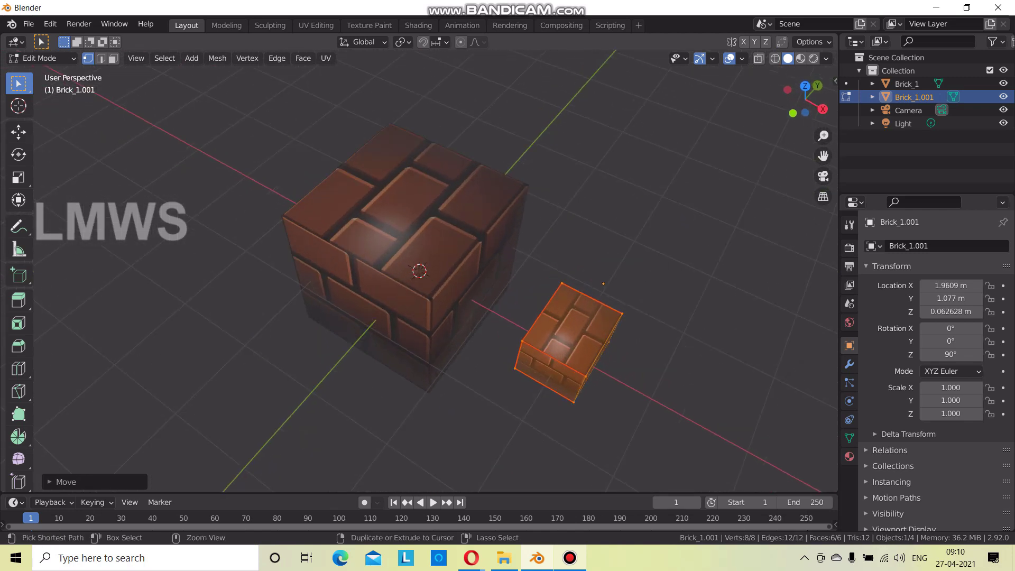
key("s")
key("y")
key("x")
left_click(681, 413)
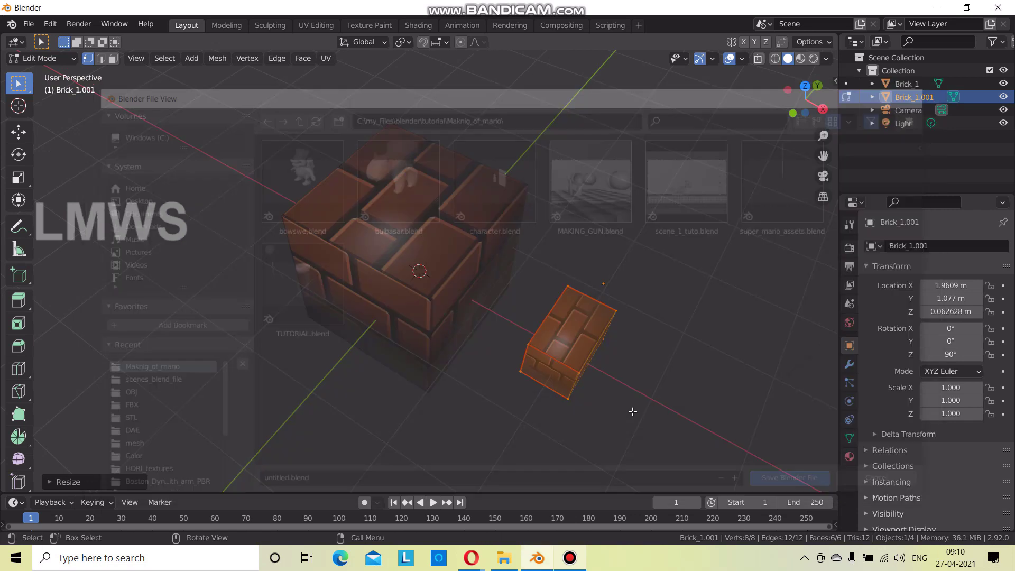
mouse_move(632, 410)
middle_mouse_down()
mouse_move(491, 351)
mouse_move(370, 352)
mouse_move(424, 380)
mouse_move(360, 362)
middle_mouse_up()
key("Tab")
Set Brick_1.001's origin to its geometry, undoing an accidental Geometry to Origin.
left_click(427, 410)
left_click(373, 402)
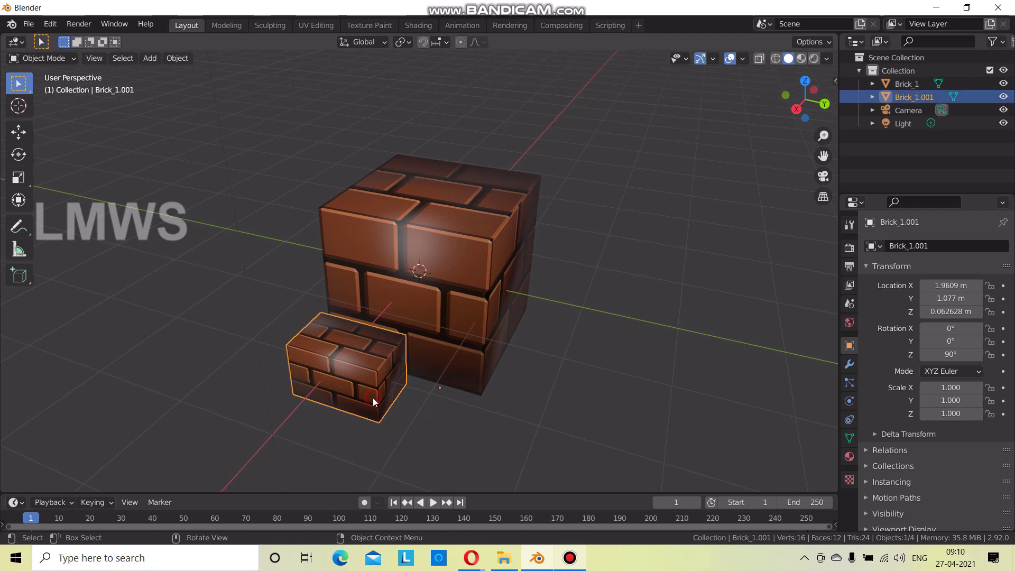
left_click(179, 60)
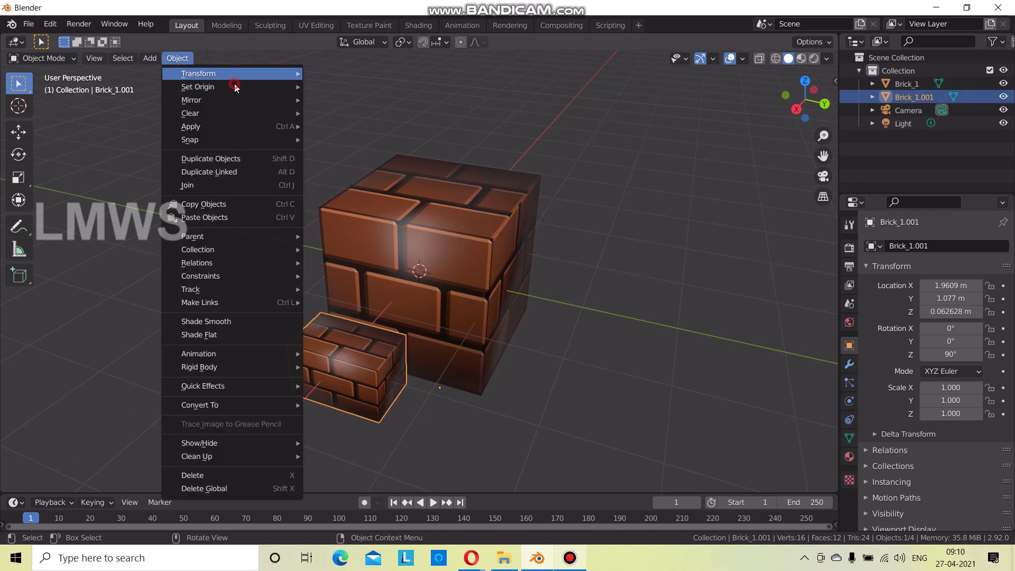
left_click(364, 87)
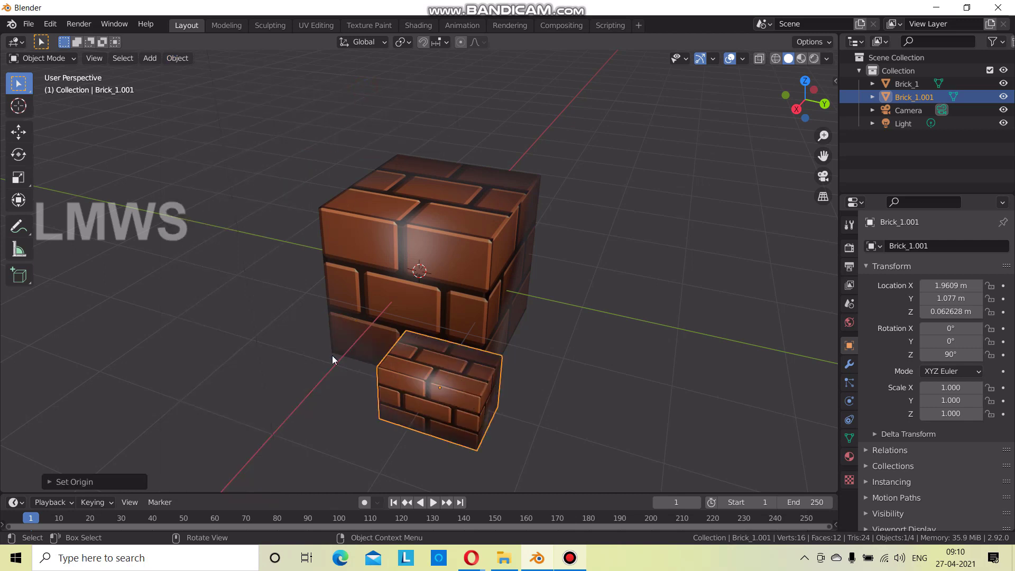
key("ctrl+z")
left_click(175, 59)
mouse_move(197, 87)
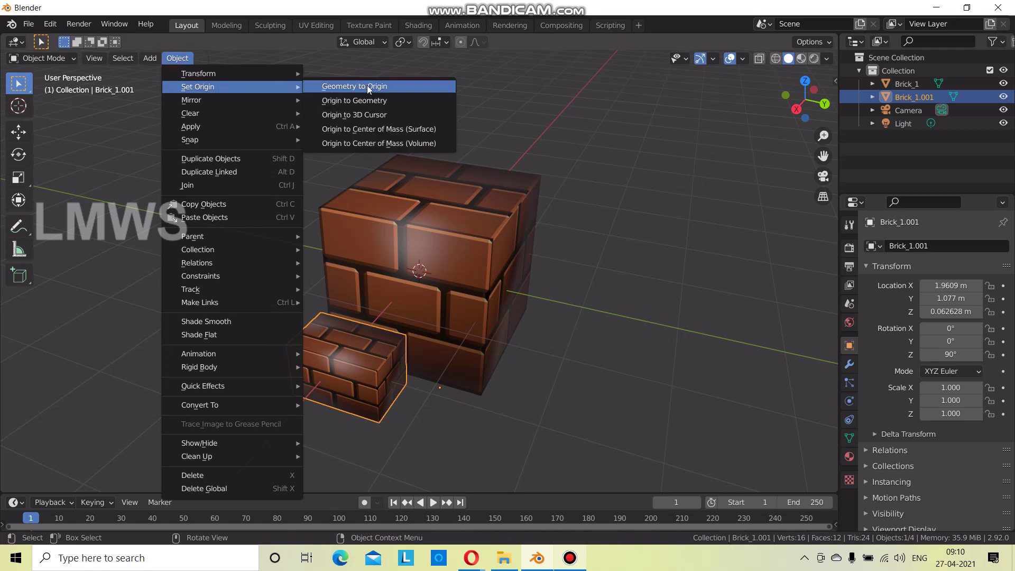
left_click(365, 101)
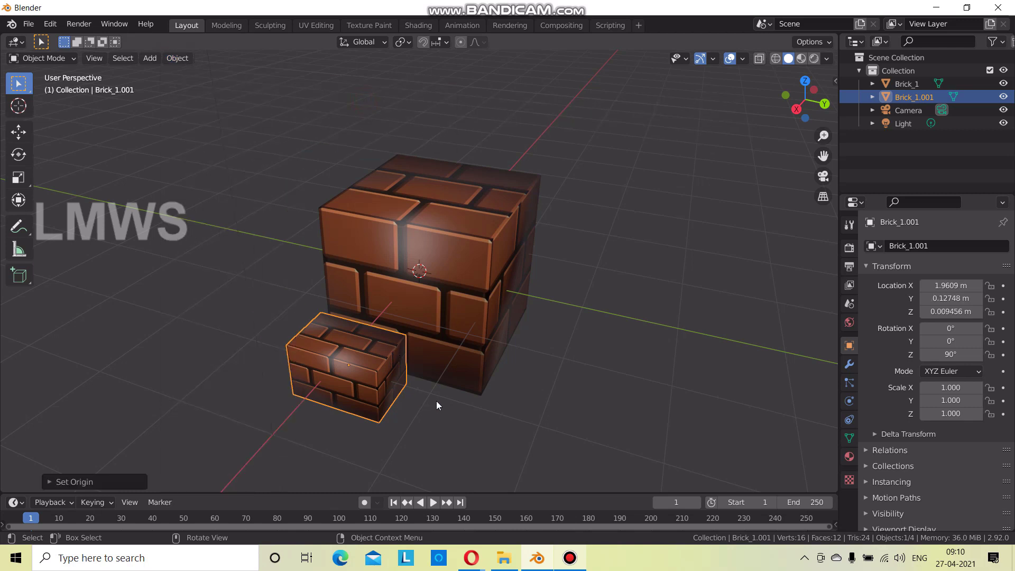
Test an X move of the small brick and cancel it, keeping its position.
scroll(359, 369, "down", 1)
scroll(353, 352, "down", 2)
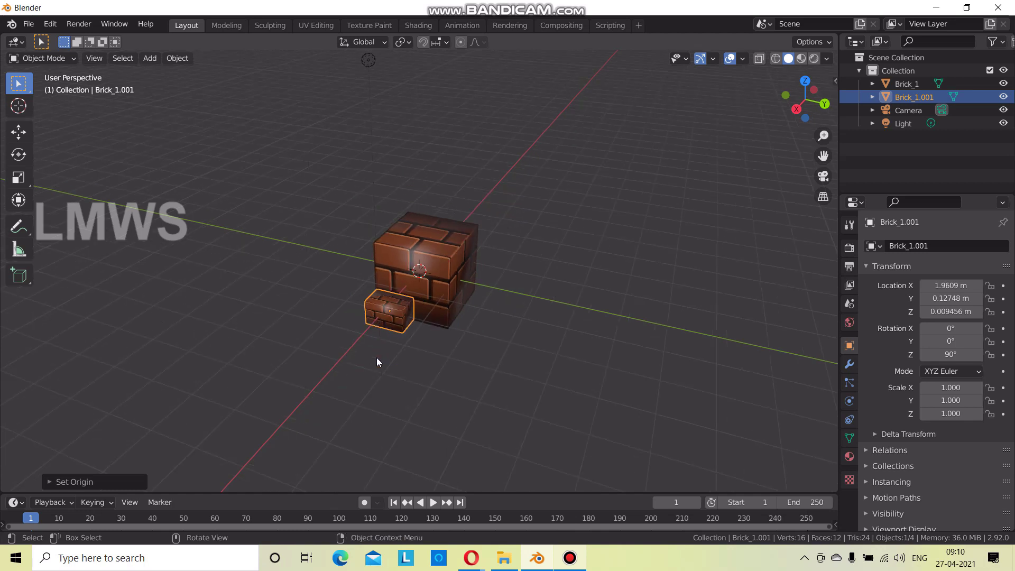
key("g")
key("x")
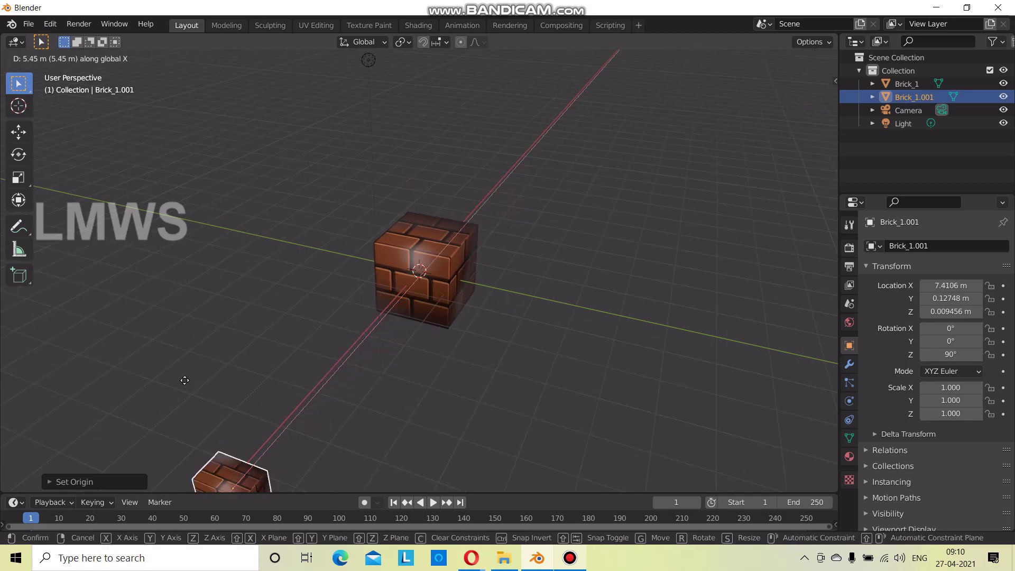
left_click(328, 85)
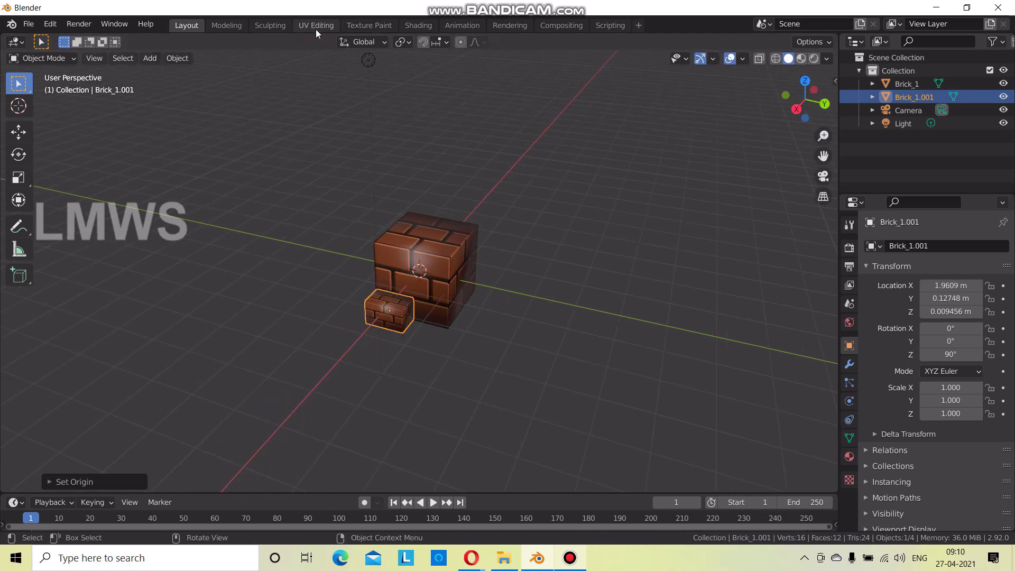
left_click(316, 30)
Shrink Brick_1.001's UV island onto one bricks.jpg tile, then go back to Layout.
scroll(309, 295, "down", 6)
scroll(224, 306, "up", 1)
scroll(233, 306, "up", 1)
key("s")
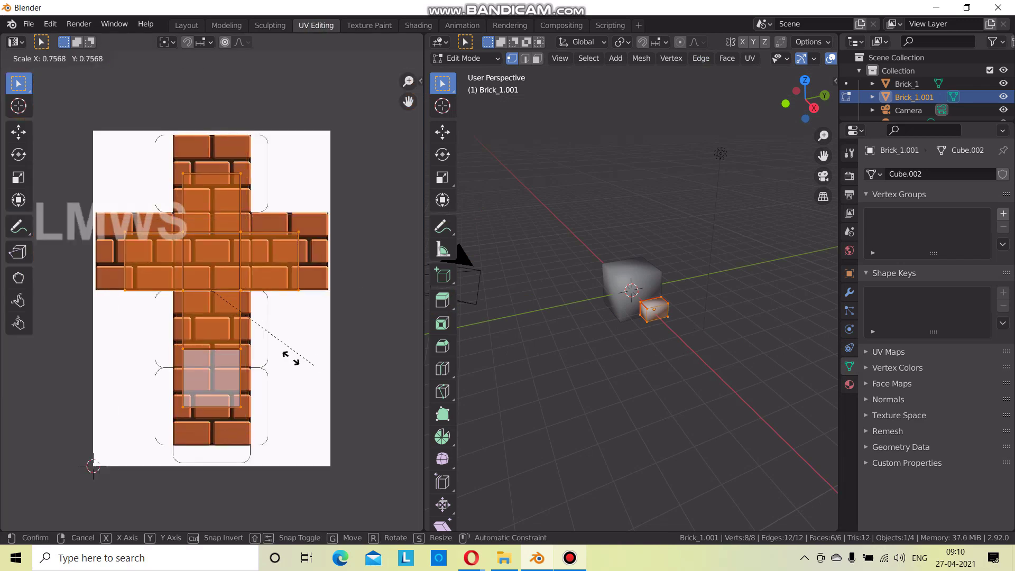
left_click(235, 311)
scroll(235, 311, "up", 3)
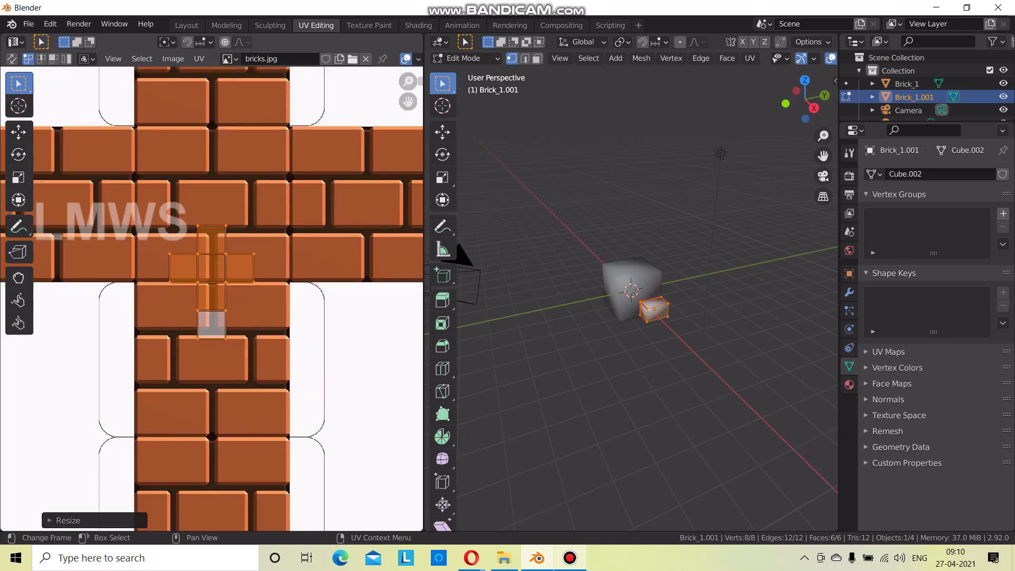
key("g")
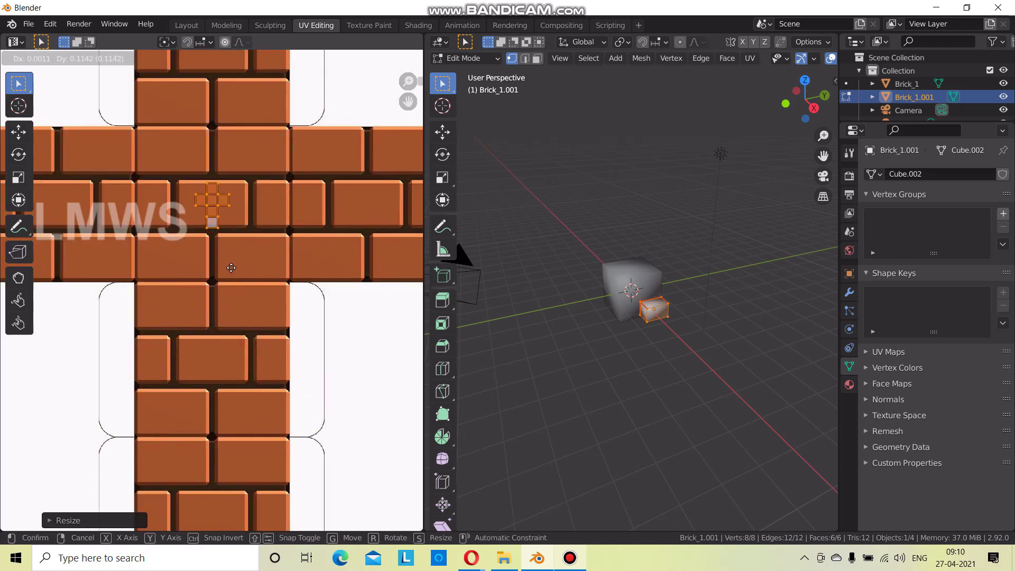
left_click(241, 281)
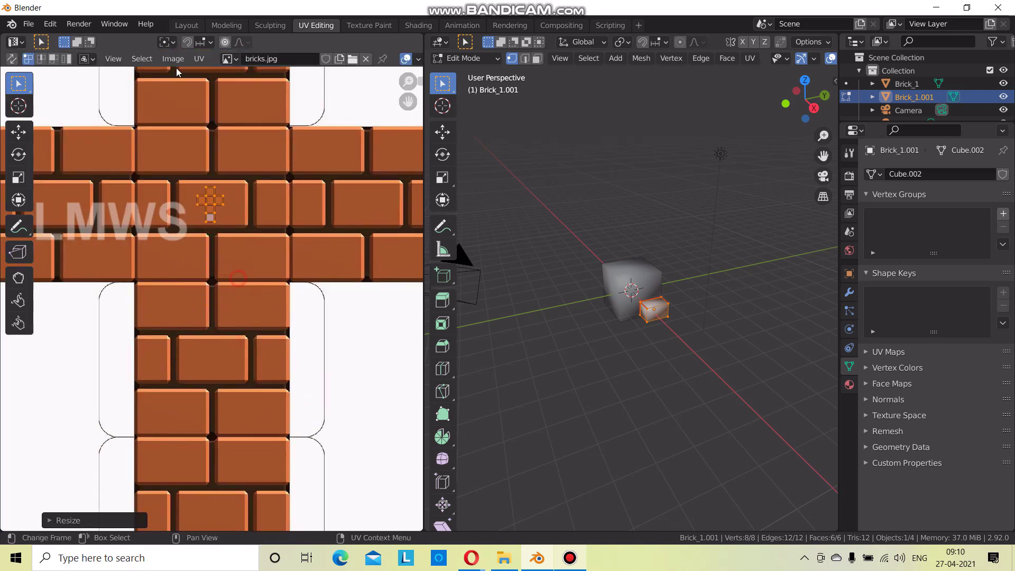
left_click(183, 29)
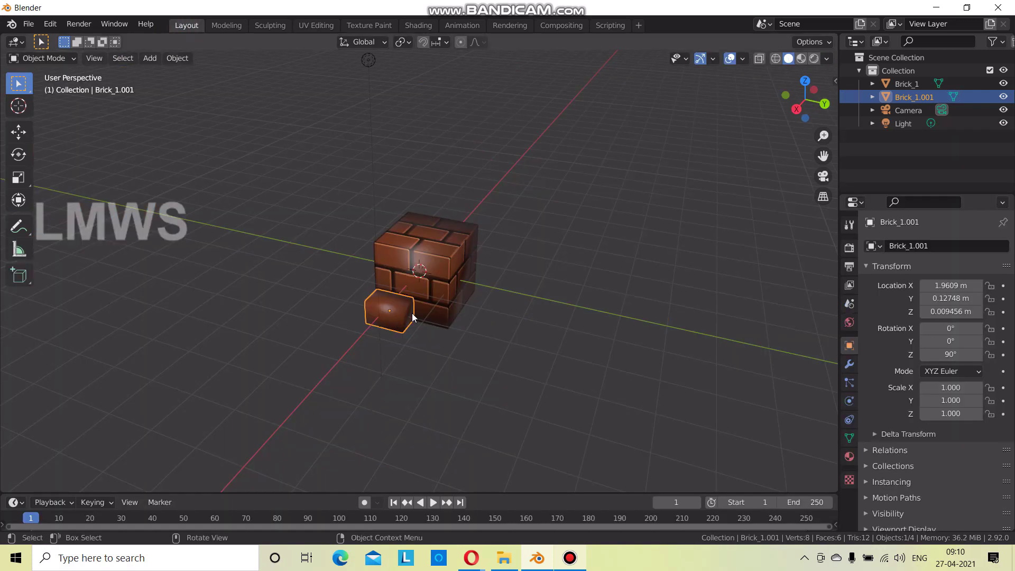
Move Brick_1.001 along X to 9.1479 m.
key("g")
key("x")
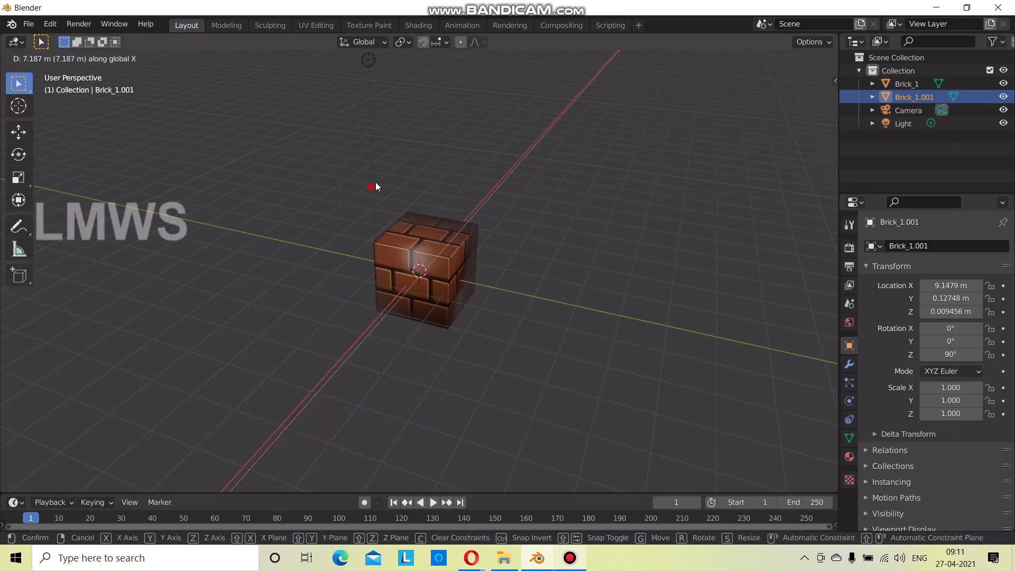
left_click(375, 187)
scroll(408, 374, "up", 3)
mouse_move(408, 374)
middle_mouse_down()
mouse_move(499, 347)
mouse_move(420, 308)
middle_mouse_up()
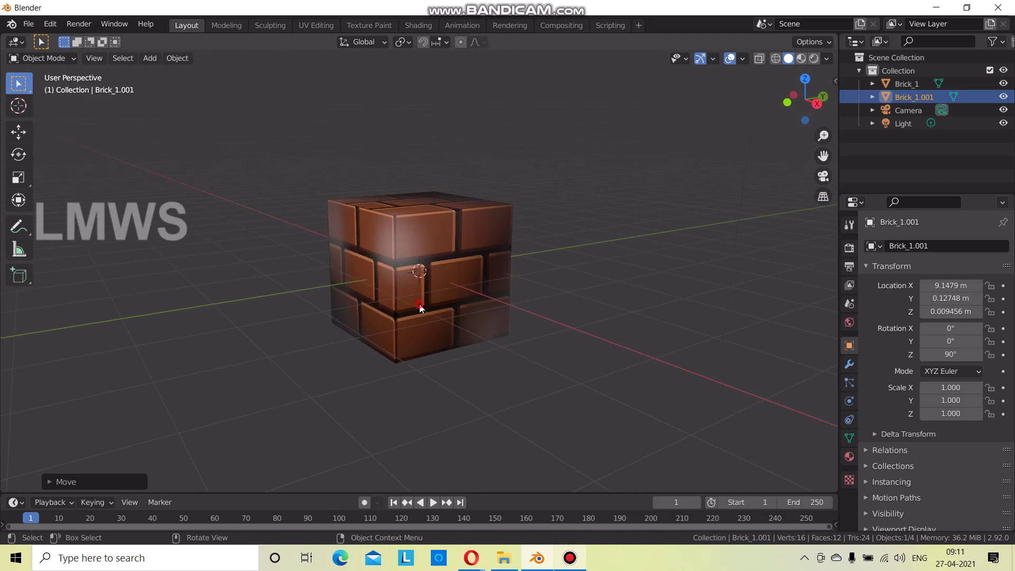
Select Brick_1 and show its empty Particles properties.
left_click(420, 308)
middle_click_drag(404, 365, 402, 418)
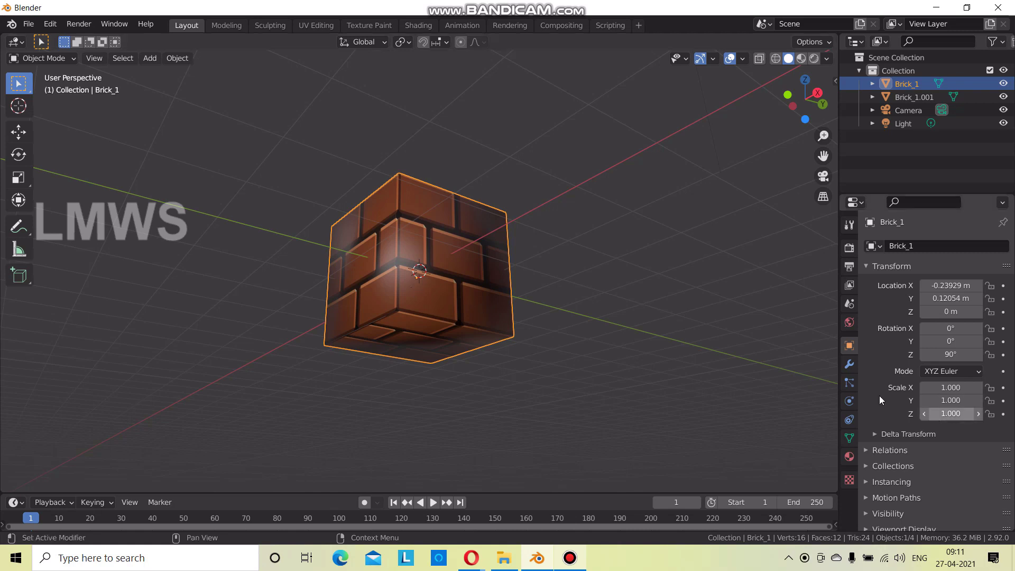
left_click(849, 383)
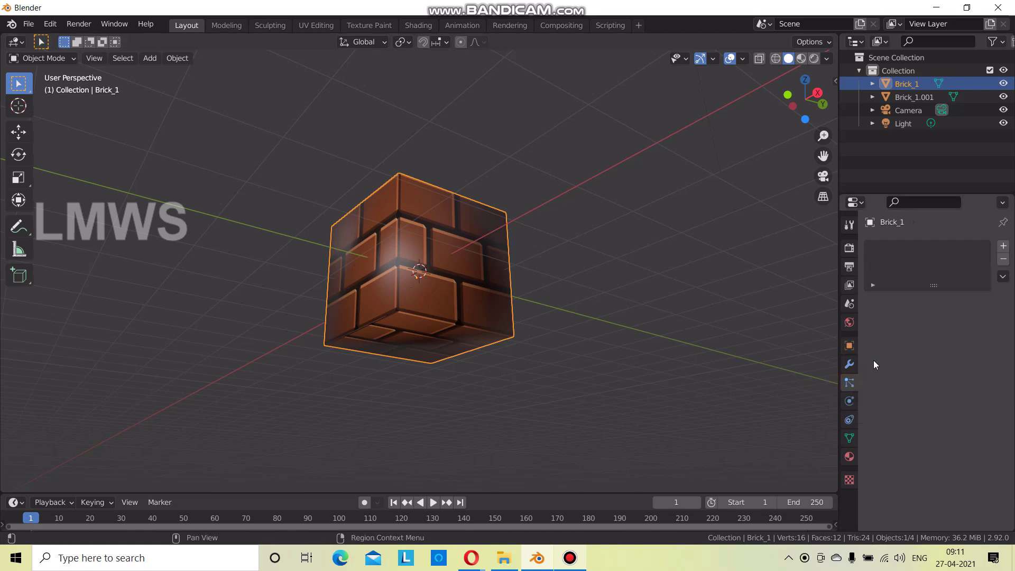
Add a particle system to Brick_1 and set its Number to 45.
left_click(1004, 247)
double_click(957, 360)
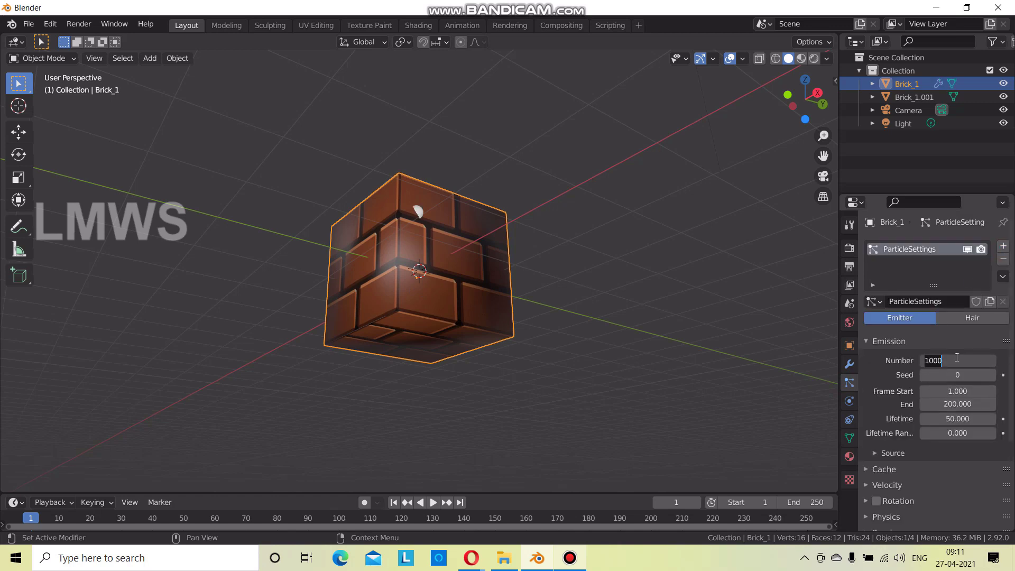
key("BackSpace")
type("5")
key("Return")
Enlarge the timeline and set the particle Emission End to frame 10.
left_click_drag(541, 493, 548, 451)
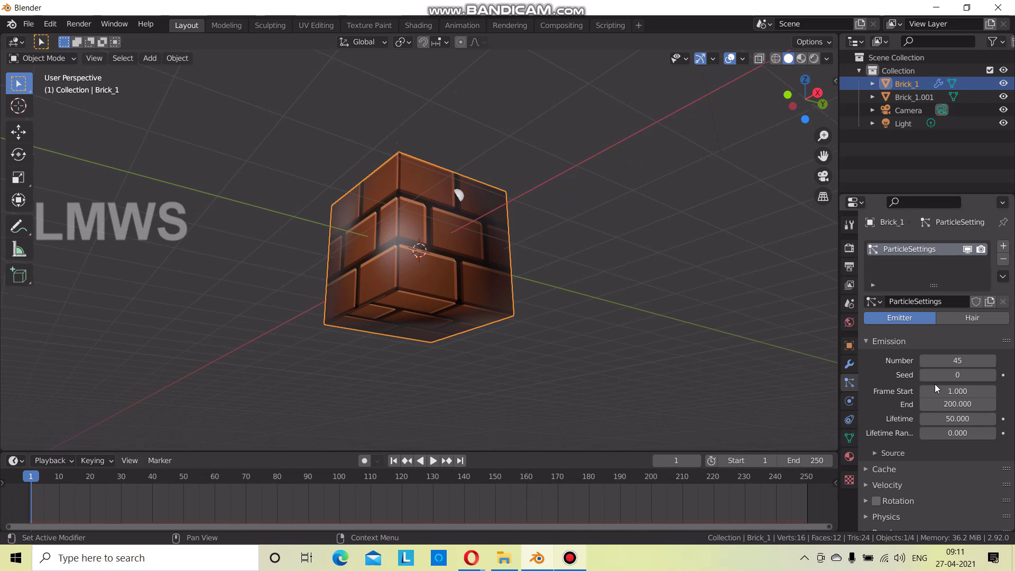
double_click(960, 405)
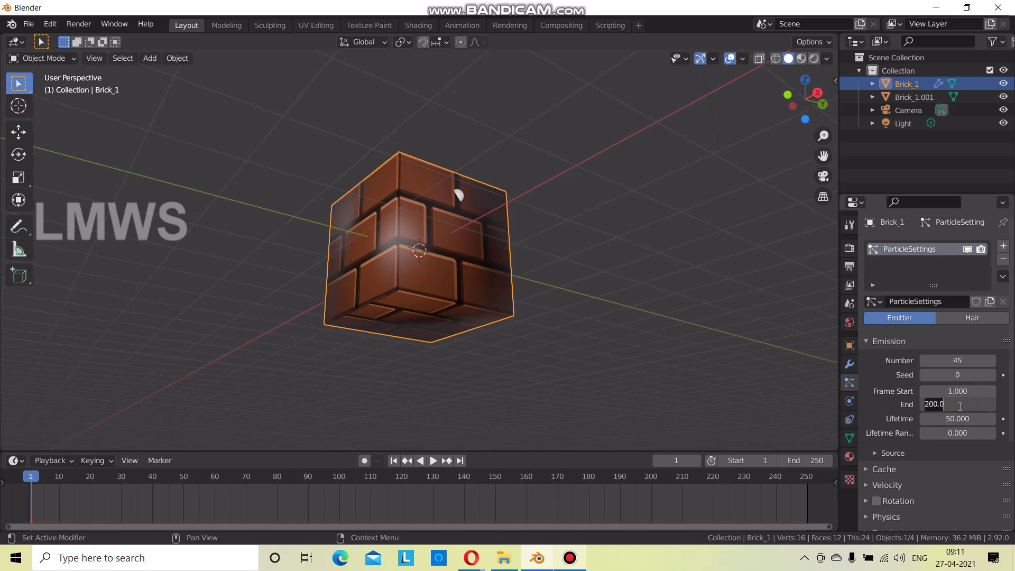
type("5.0")
type("0")
key("Return")
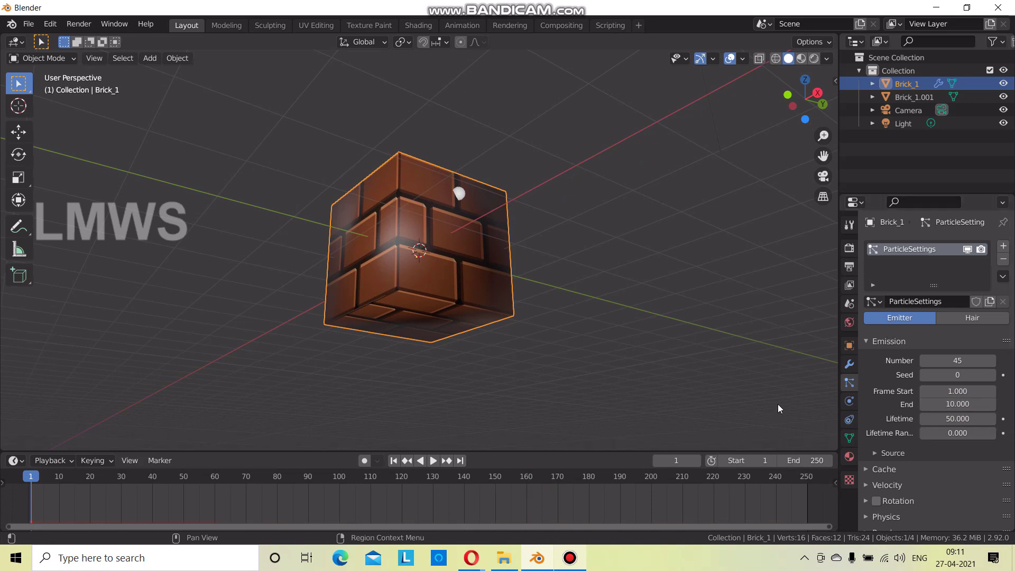
Inspect the particle Source settings and pick the Emit From option.
scroll(918, 449, "down", 3)
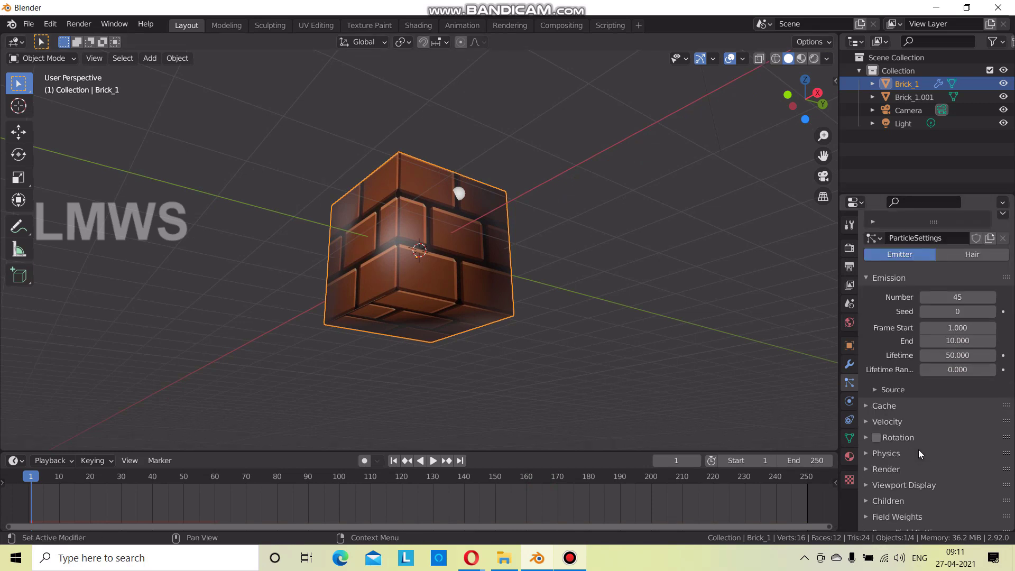
left_click(892, 389)
left_click(947, 410)
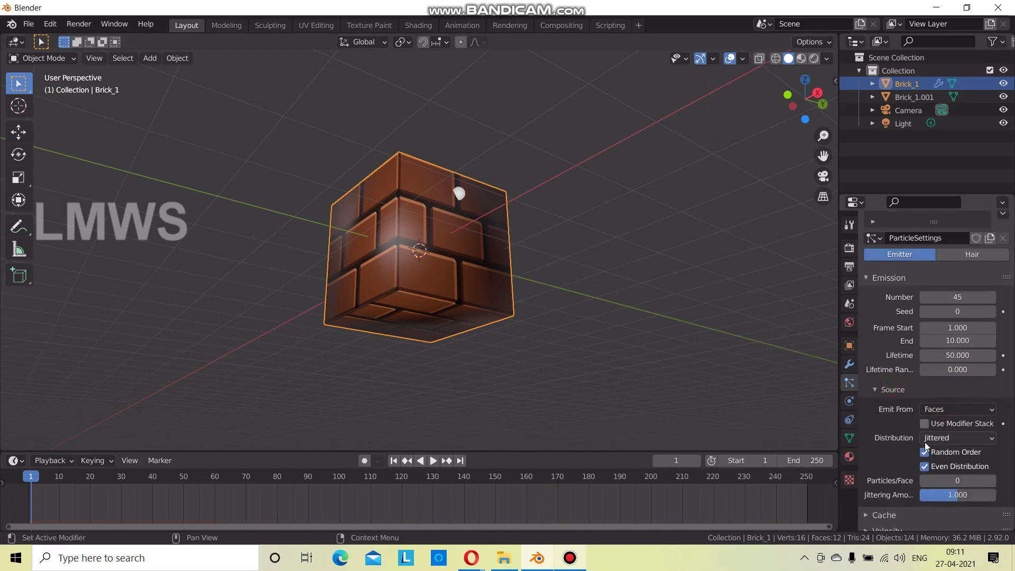
left_click(888, 389)
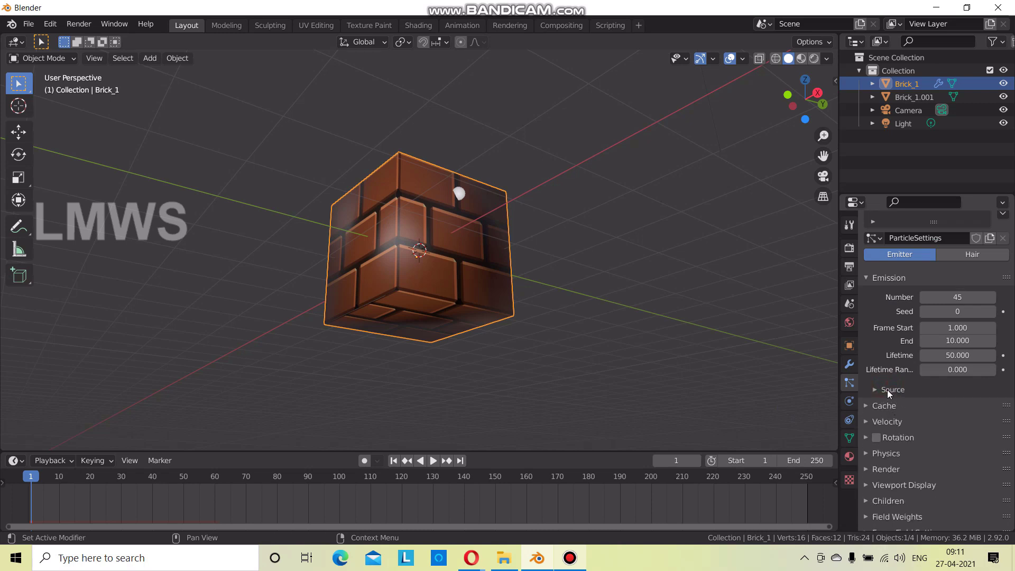
left_click(892, 389)
left_click(946, 410)
left_click(947, 439)
left_click(892, 390)
Review the particle Cache, Velocity and Physics panels.
left_click(892, 407)
left_click(891, 390)
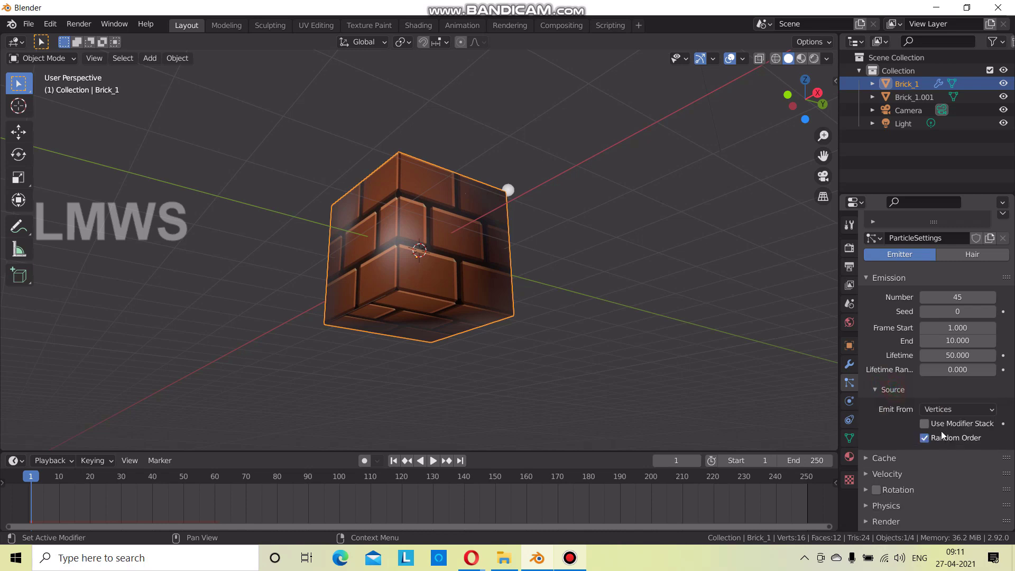
left_click(893, 389)
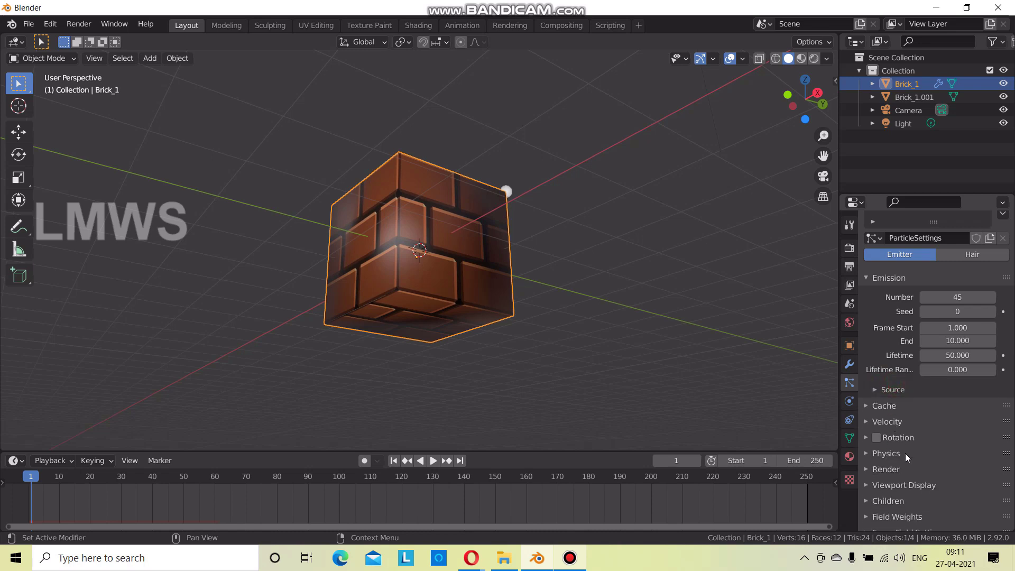
left_click(888, 422)
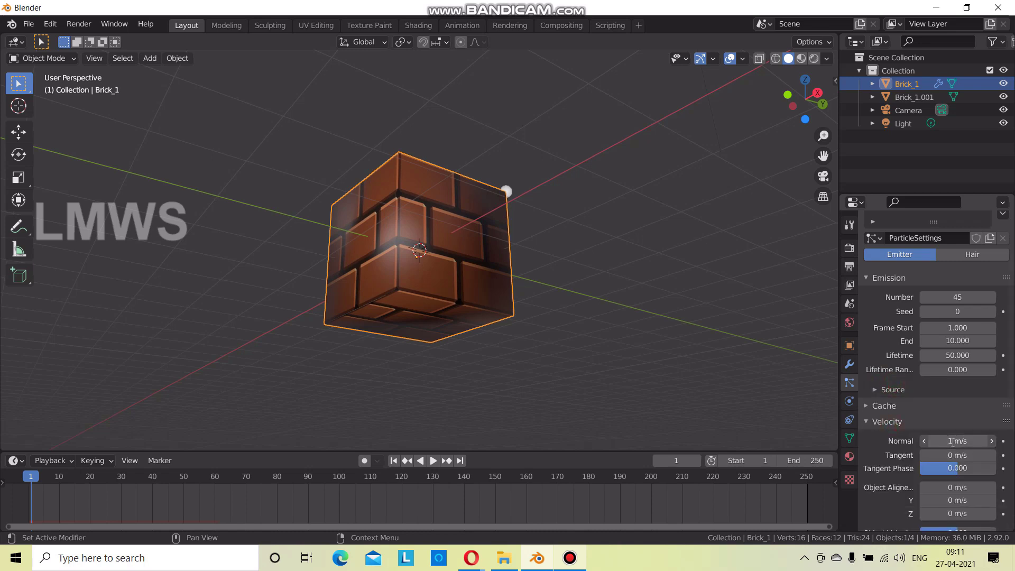
key("Return")
left_click(889, 422)
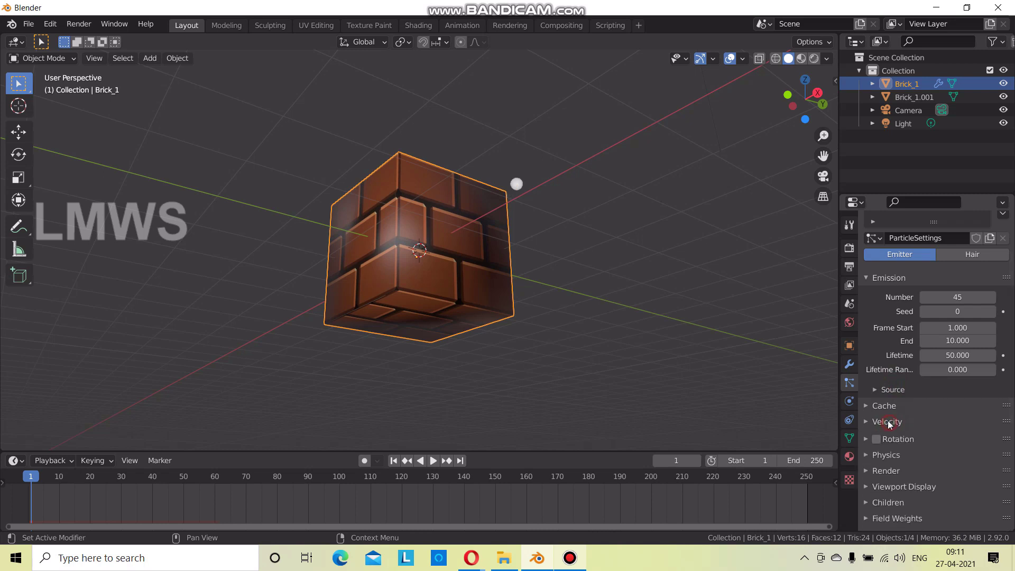
scroll(917, 447, "down", 3)
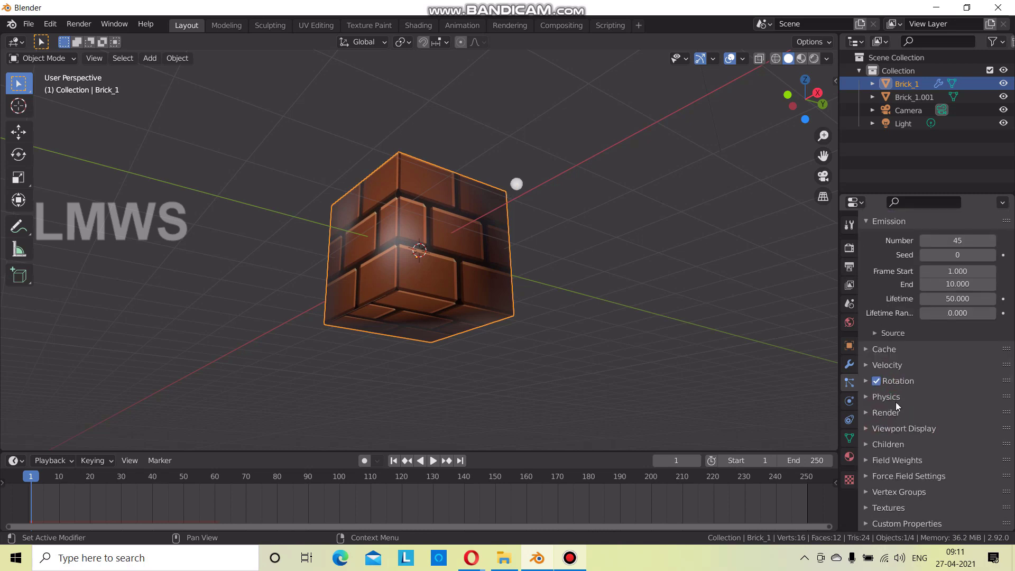
left_click(897, 401)
Render the particles as Object, using Brick_1.001 as the instance object.
left_click(894, 413)
left_click(949, 432)
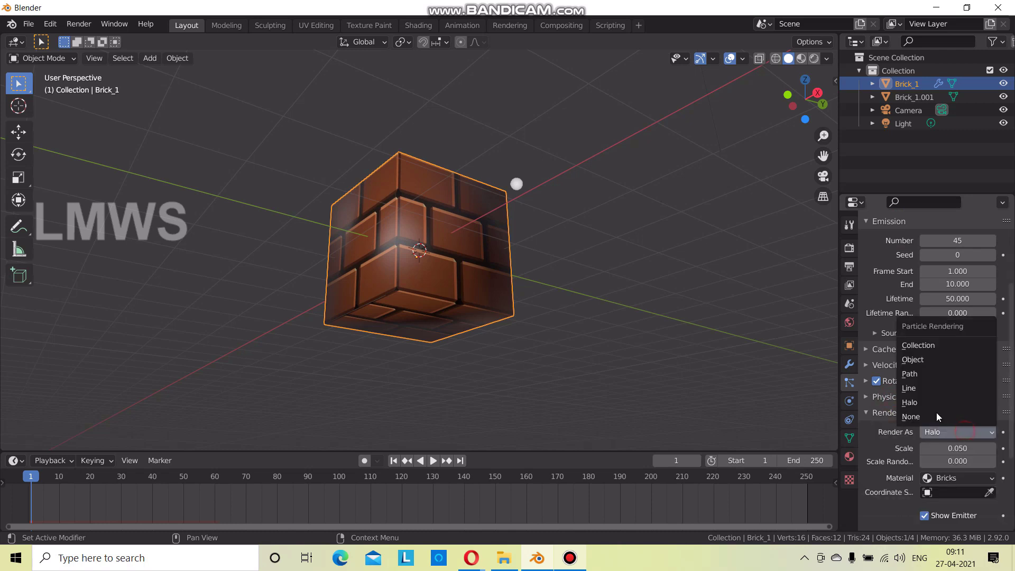
left_click(924, 361)
scroll(552, 380, "down", 5)
middle_click_drag(547, 388, 550, 296)
left_click(990, 527)
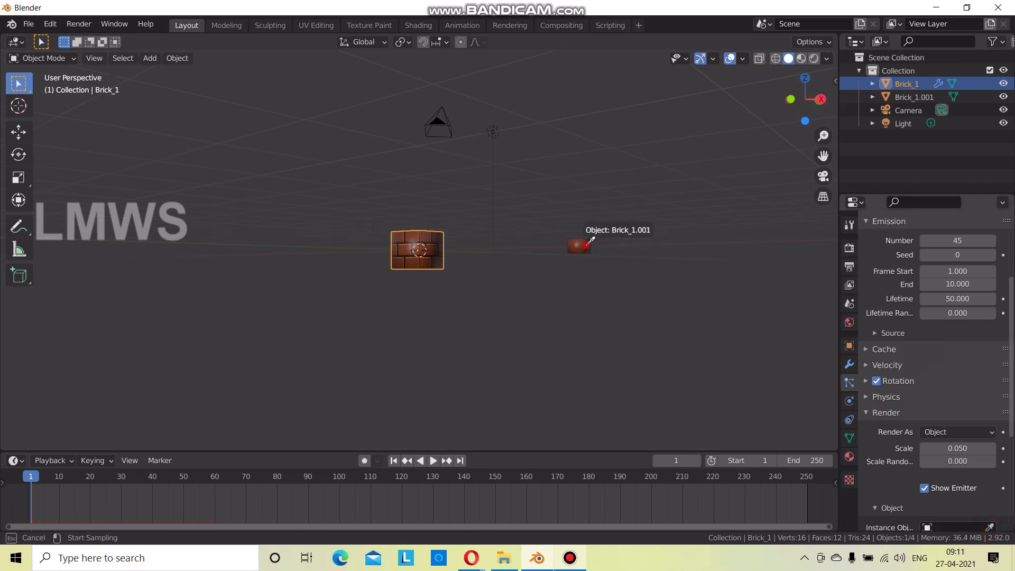
left_click(588, 243)
Set the scene End frame to 100 and play the scattering bricks.
scroll(601, 319, "up", 5)
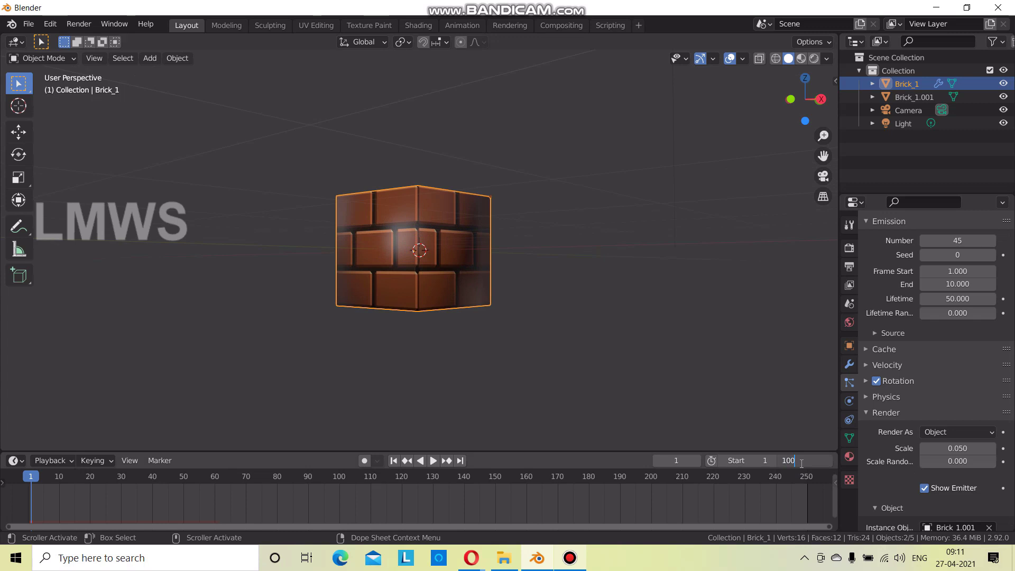
type("0")
key("Return")
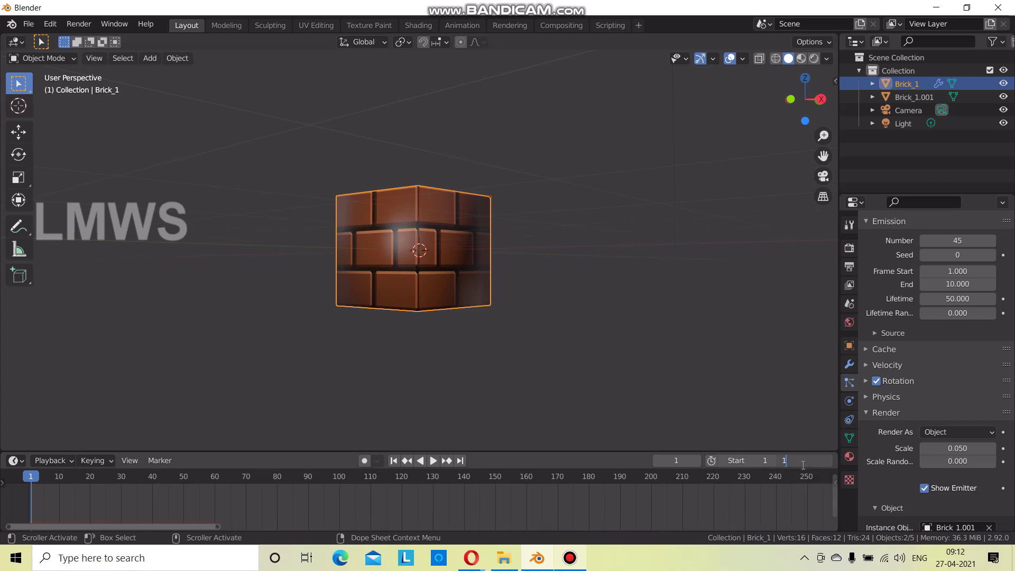
key("BackSpace")
type("00")
key("Return")
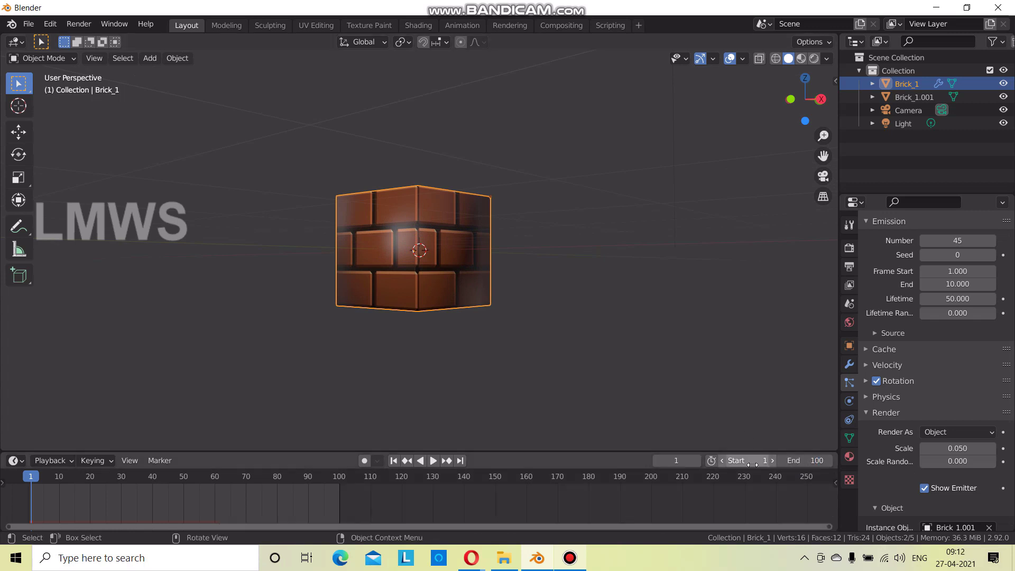
left_click_drag(828, 529, 464, 523)
mouse_move(461, 268)
middle_mouse_down()
mouse_move(408, 341)
mouse_move(533, 355)
mouse_move(473, 364)
mouse_move(505, 358)
mouse_move(585, 372)
mouse_move(559, 376)
middle_mouse_up()
scroll(533, 360, "up", 3)
key("space")
scroll(506, 362, "down", 3)
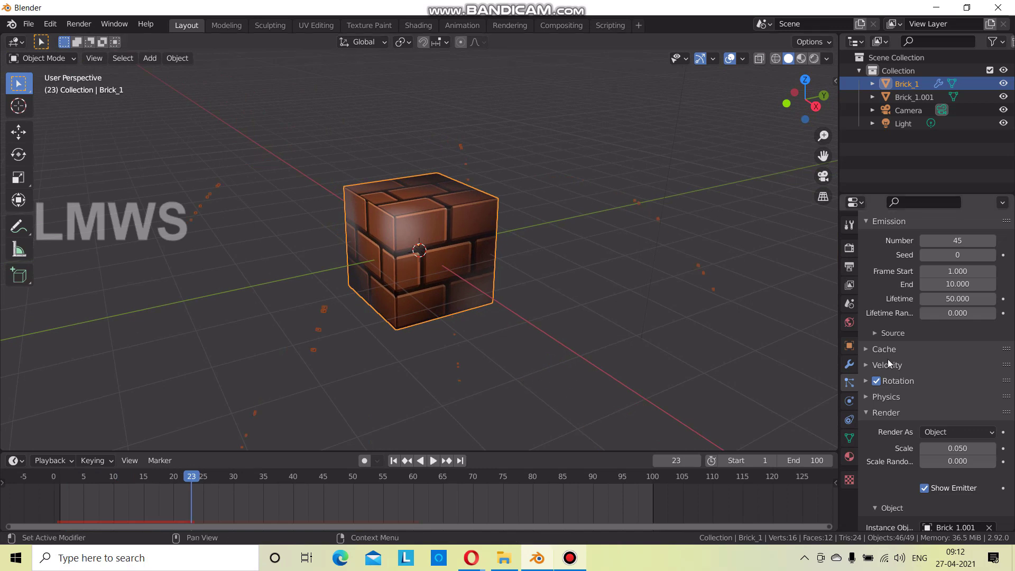
Set particle Emission End to frame 5 and replay the animation.
left_click(889, 332)
scroll(766, 347, "up", 2)
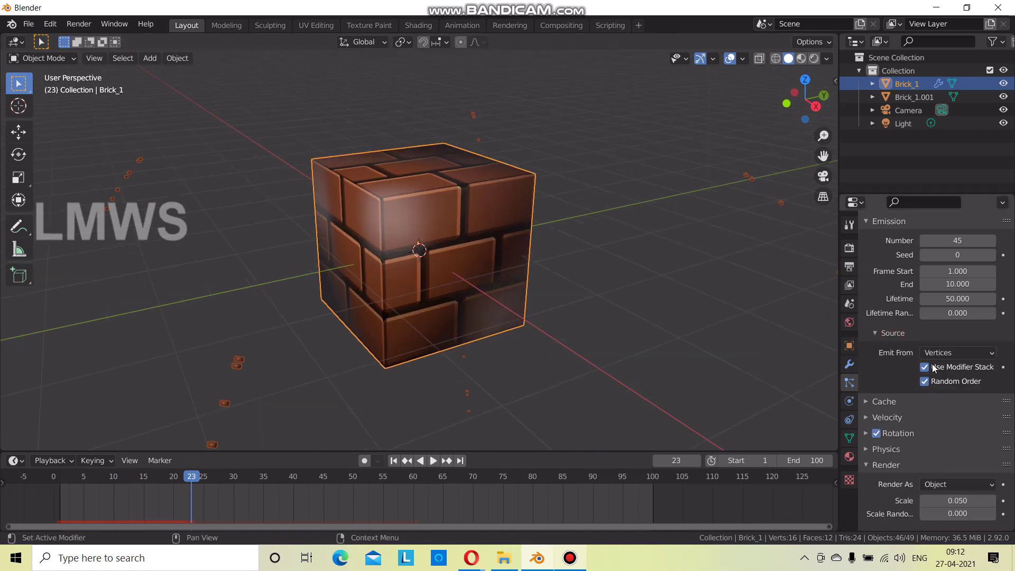
scroll(931, 408, "down", 3)
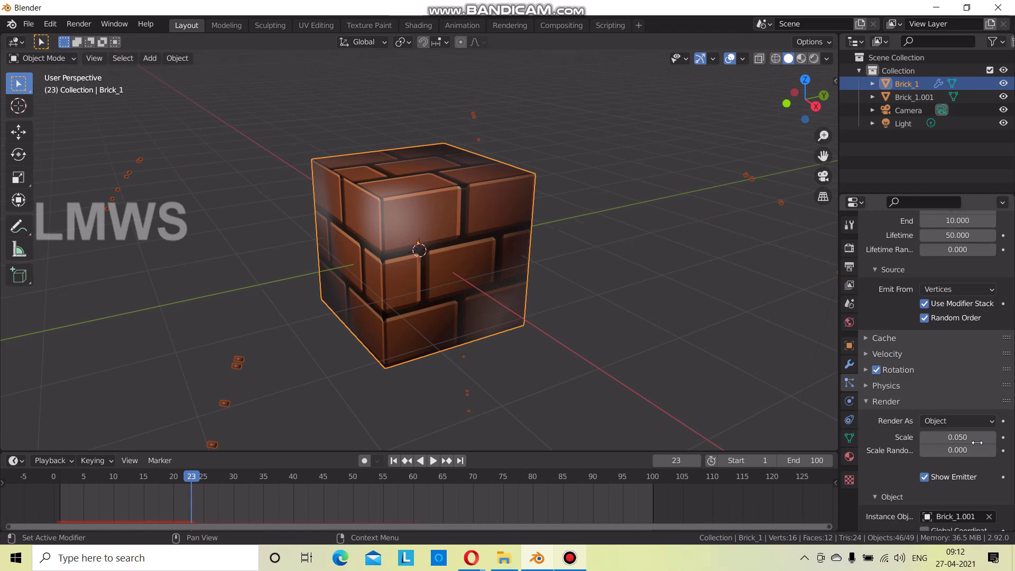
scroll(932, 398, "up", 1)
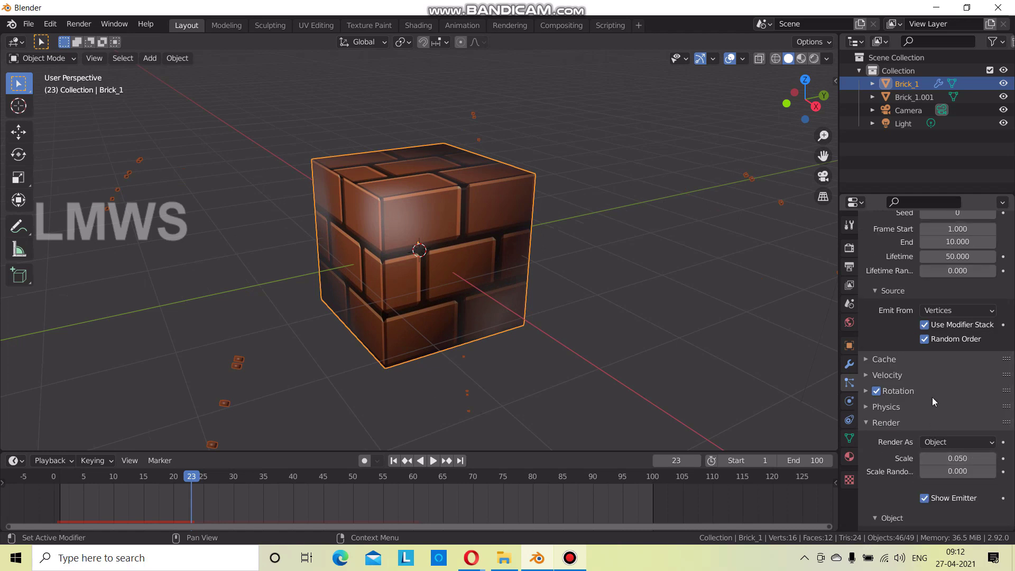
scroll(931, 398, "up", 5)
double_click(951, 347)
key("Return")
left_click(393, 461)
left_click(433, 460)
key("space")
Set particle Scale to 0.5, emit from Faces, and replay the burst.
scroll(954, 447, "down", 3)
scroll(949, 449, "down", 3)
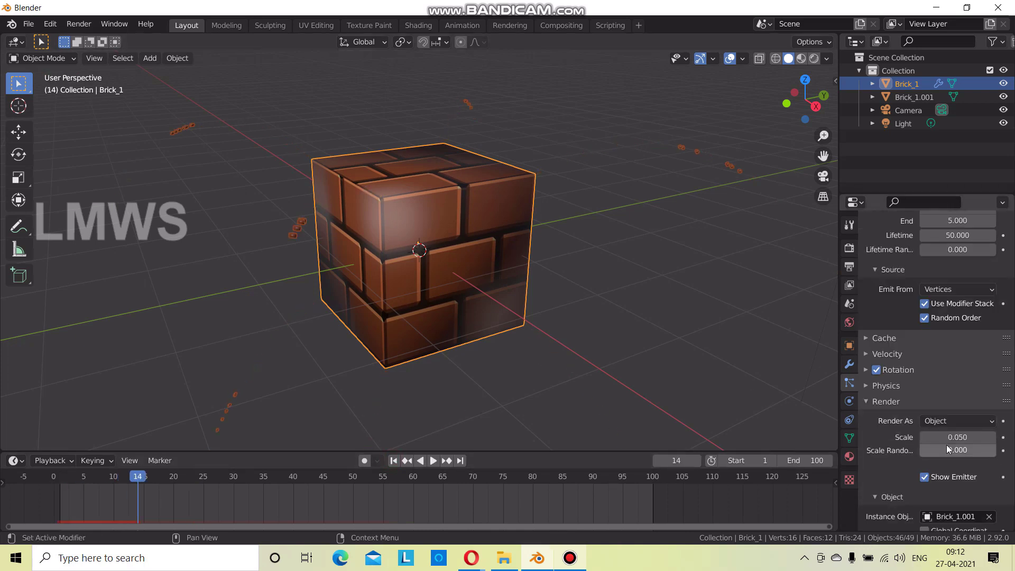
left_click_drag(954, 437, 999, 437)
left_click(940, 291)
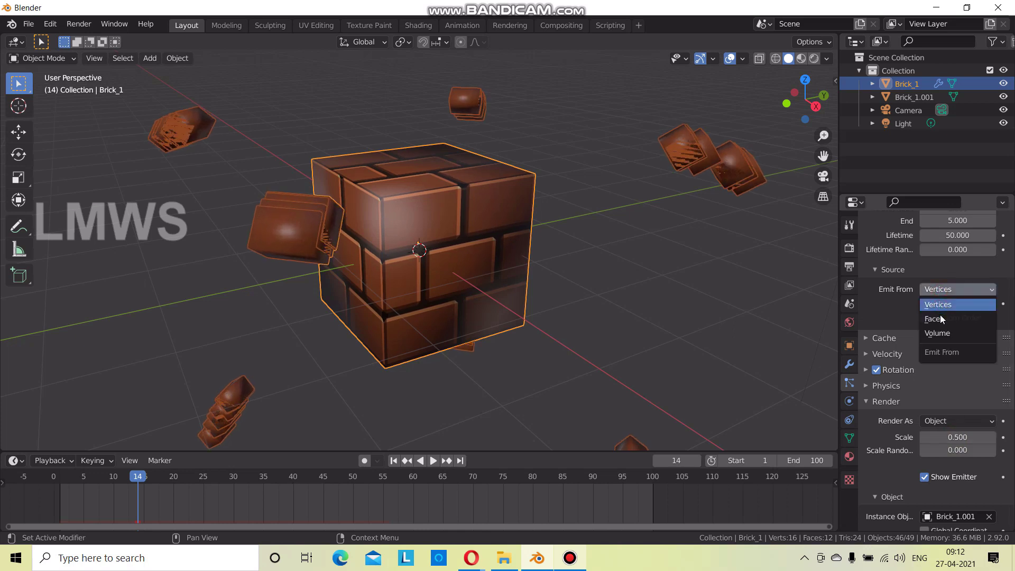
left_click(941, 316)
left_click(394, 460)
key("space")
mouse_move(420, 411)
middle_mouse_down()
mouse_move(513, 408)
mouse_move(351, 398)
mouse_move(428, 406)
middle_mouse_up()
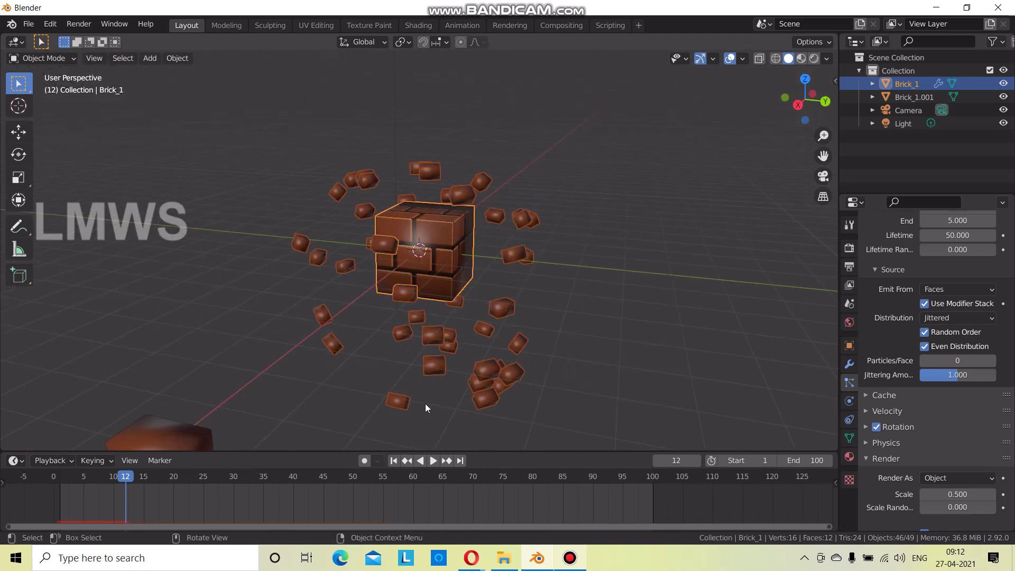
Set the particle Normal velocity to 2 m/s and replay the animation.
scroll(425, 404, "up", 2)
key("space")
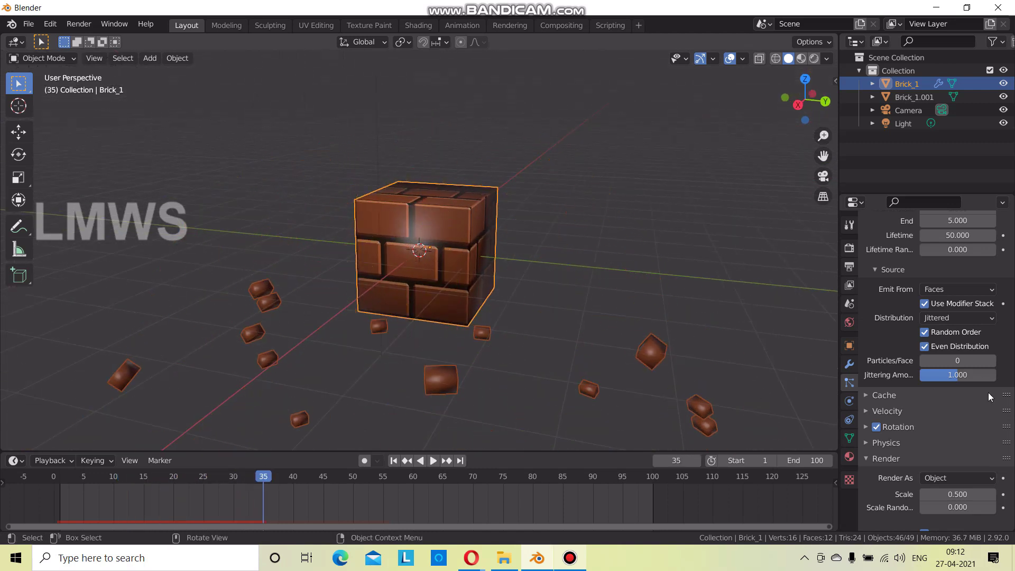
middle_click_drag(688, 391, 540, 381)
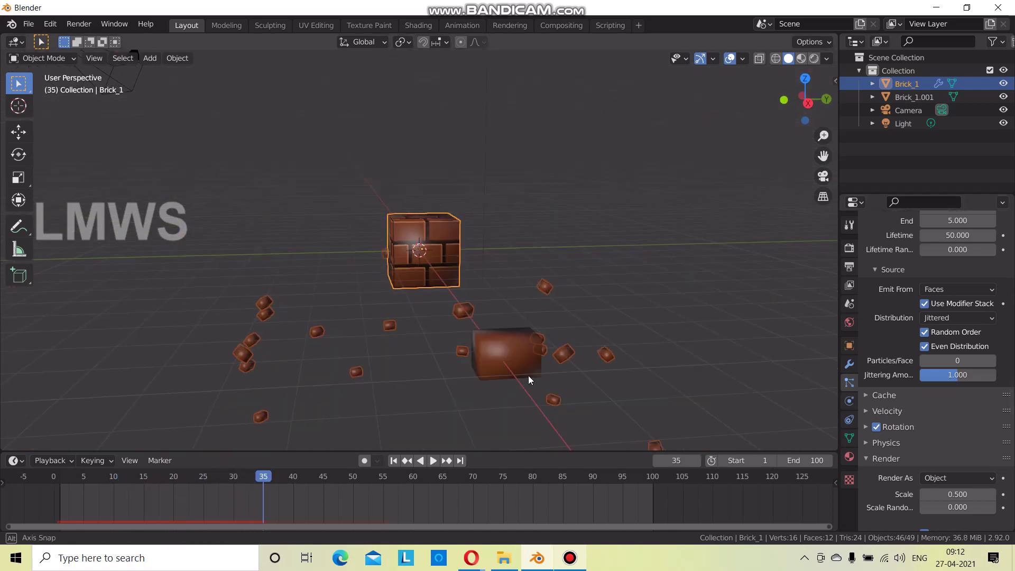
left_click(886, 411)
left_click(969, 429)
type("2")
key("Return")
left_click(393, 461)
key("space")
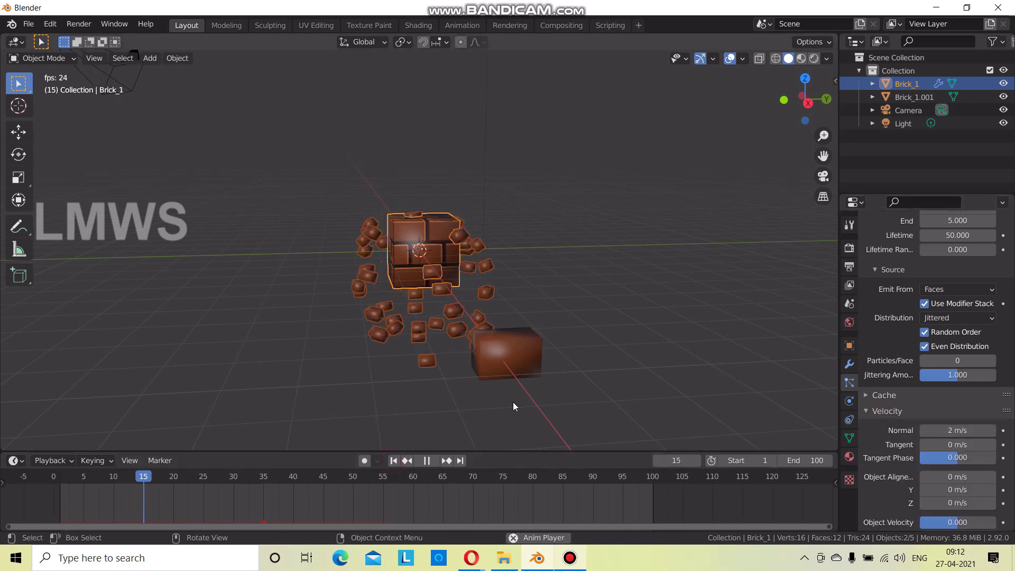
Reduce the particle count to 15 and replay the animation.
scroll(529, 397, "up", 2)
key("space")
scroll(894, 345, "up", 3)
left_click(955, 240)
key("Return")
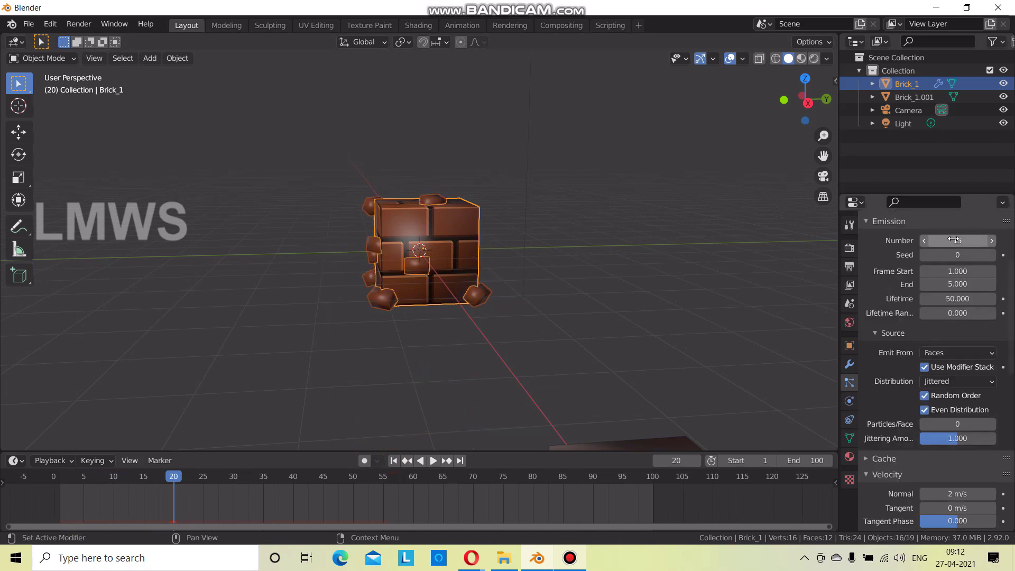
left_click(393, 461)
key("space")
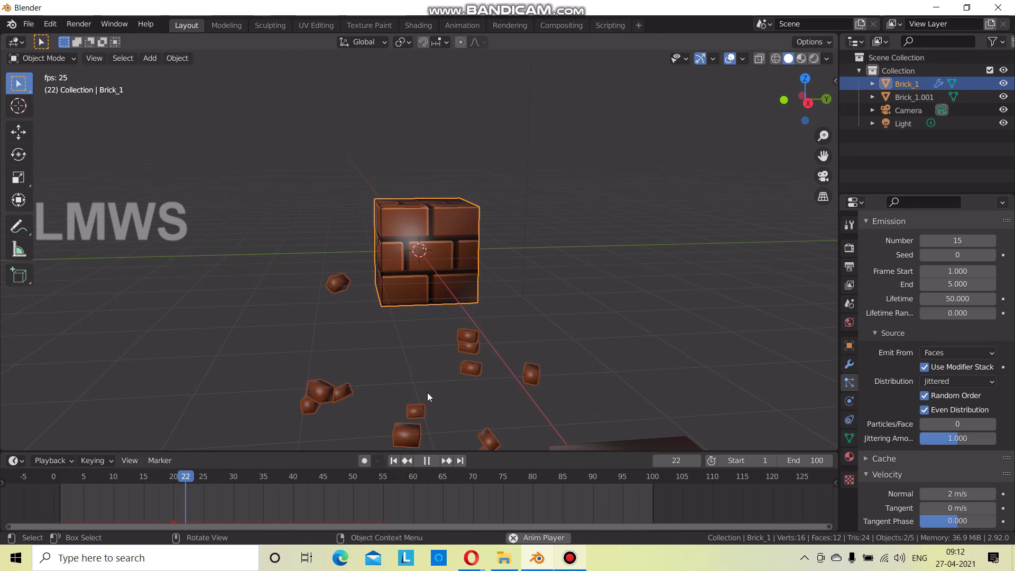
key("space")
Replay the scattering bricks, then hide Brick_1.001 and reselect Brick_1.
mouse_move(372, 233)
middle_mouse_down()
mouse_move(334, 286)
mouse_move(434, 339)
middle_mouse_up()
scroll(433, 341, "down", 2)
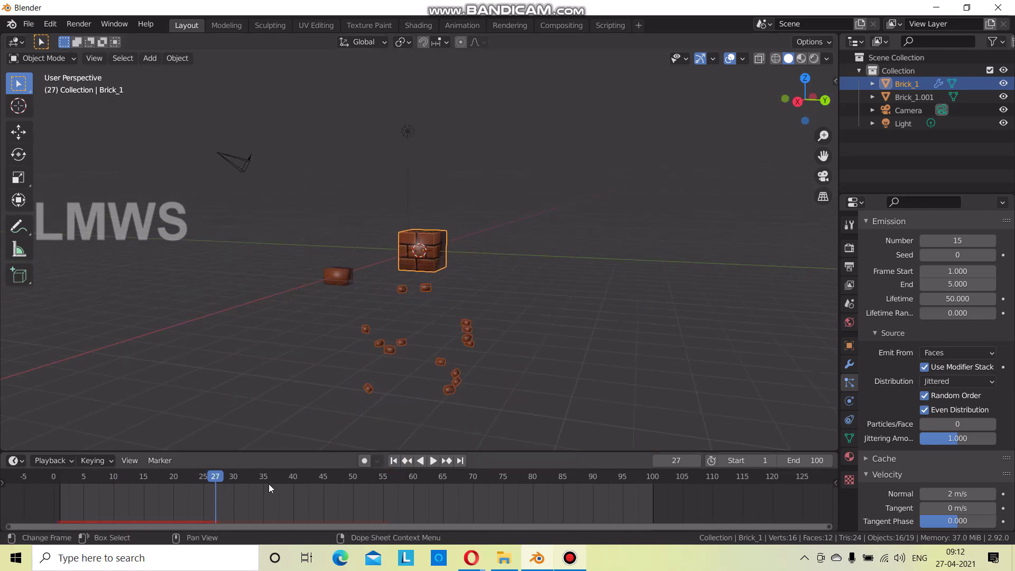
left_click(393, 460)
scroll(415, 309, "up", 3)
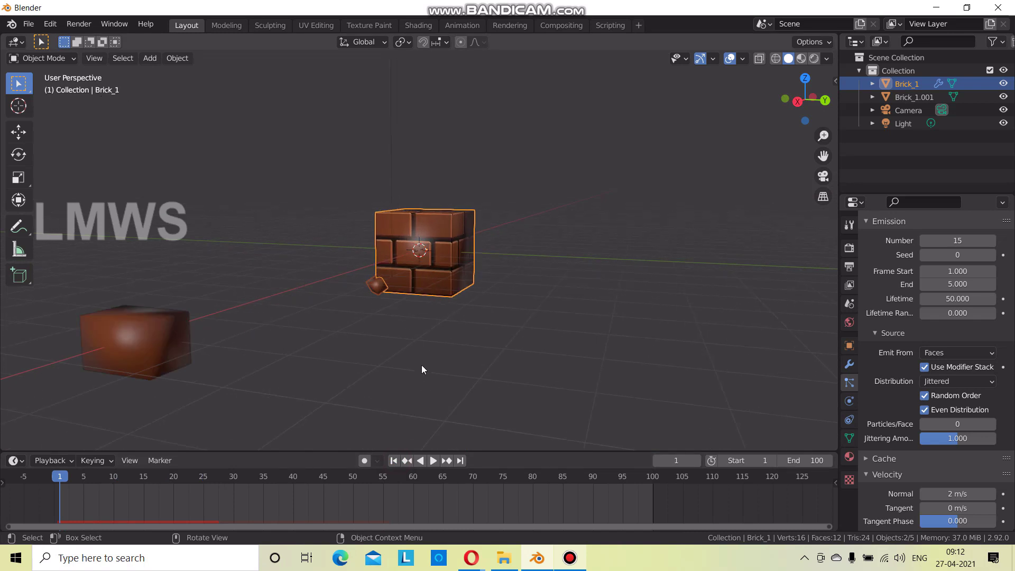
key("space")
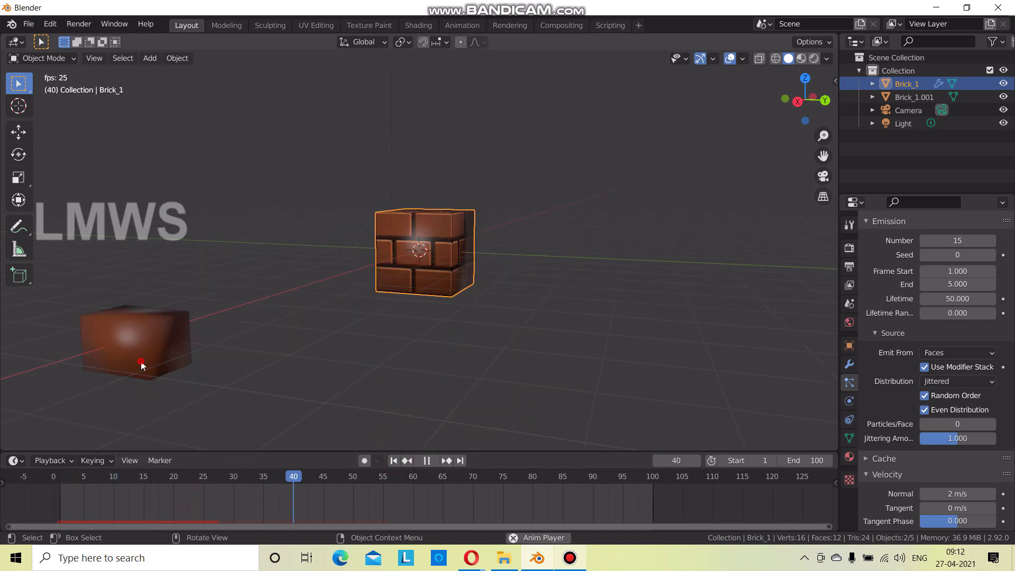
left_click(142, 364)
key("h")
left_click(423, 265)
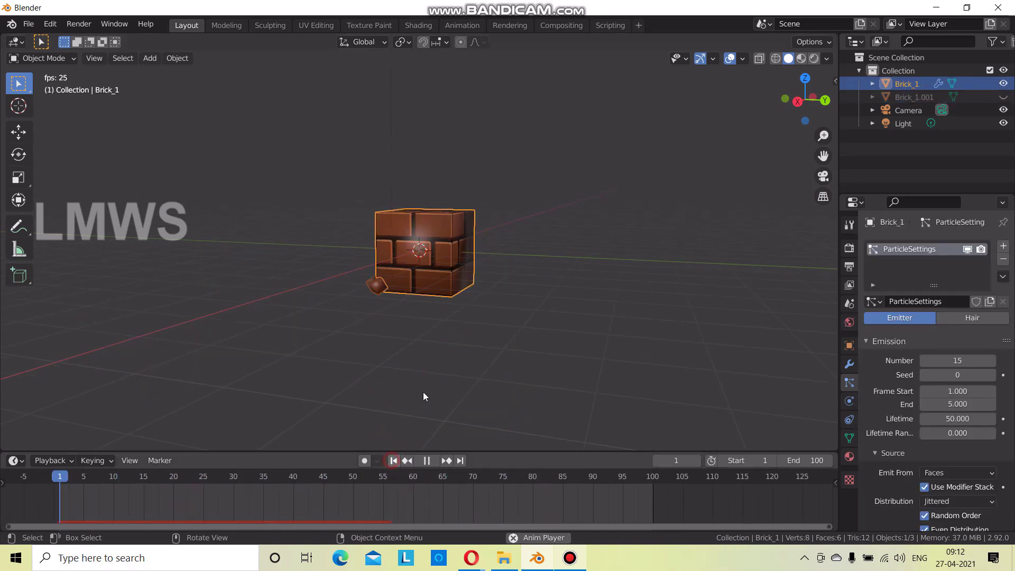
Add an Explode modifier to Brick_1 and play the explosion.
key("space")
scroll(449, 296, "up", 2)
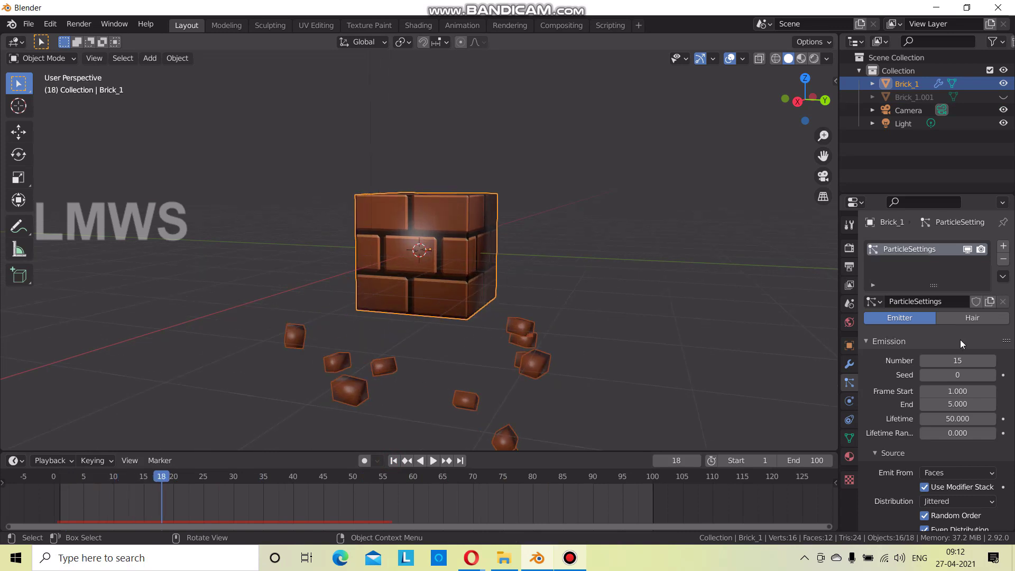
left_click(849, 370)
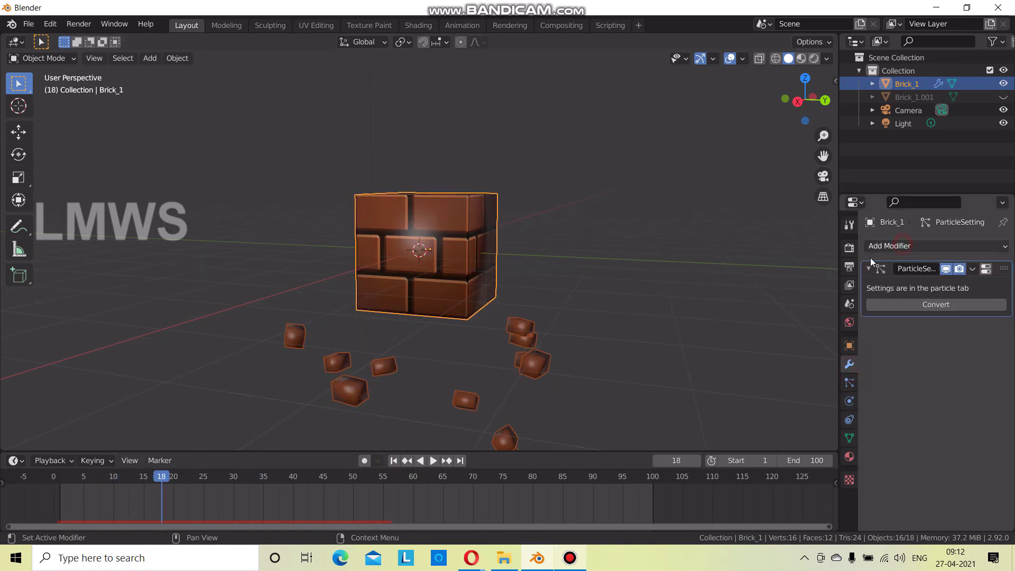
left_click(878, 246)
left_click(950, 326)
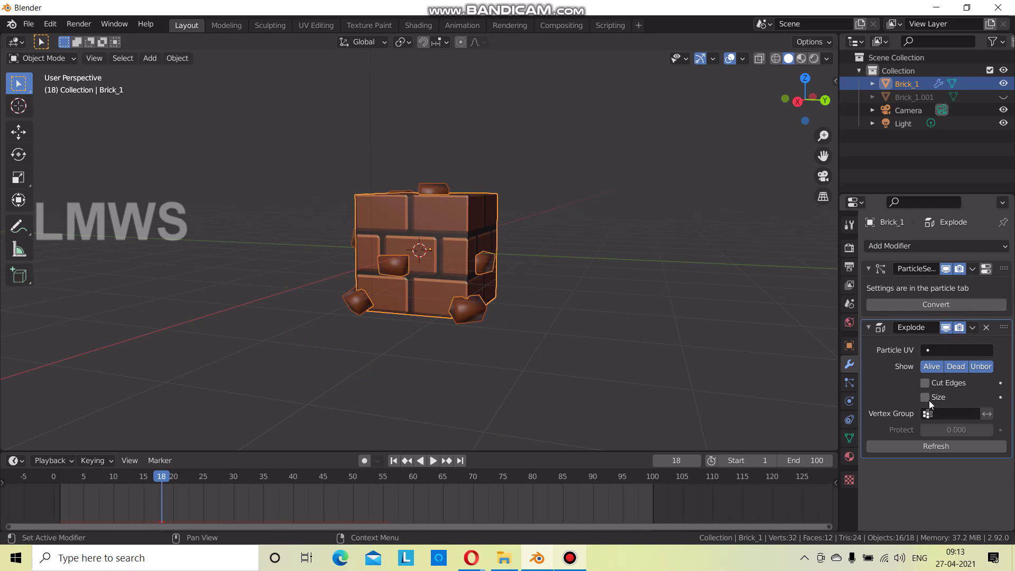
left_click(393, 460)
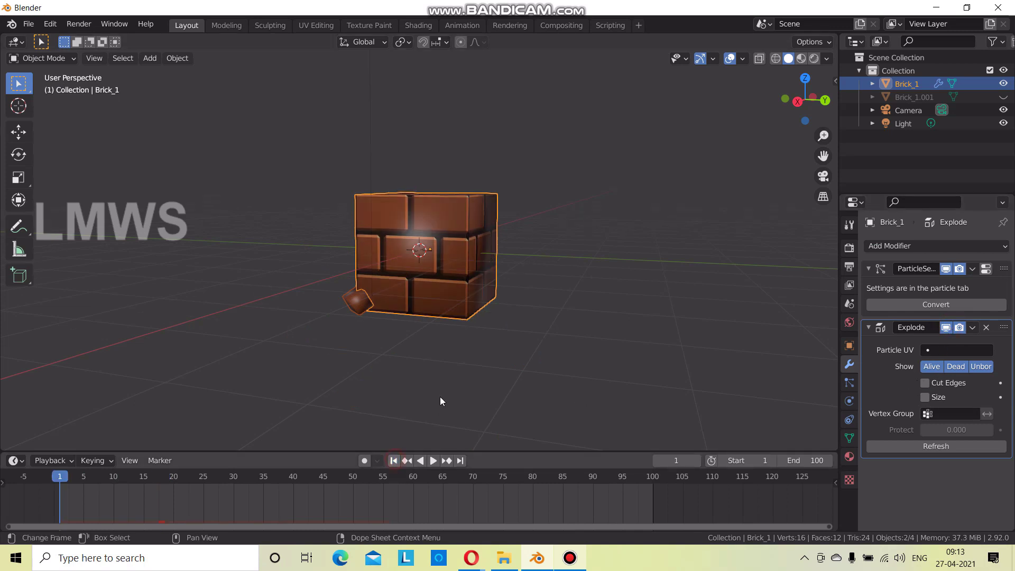
key("space")
key("space")
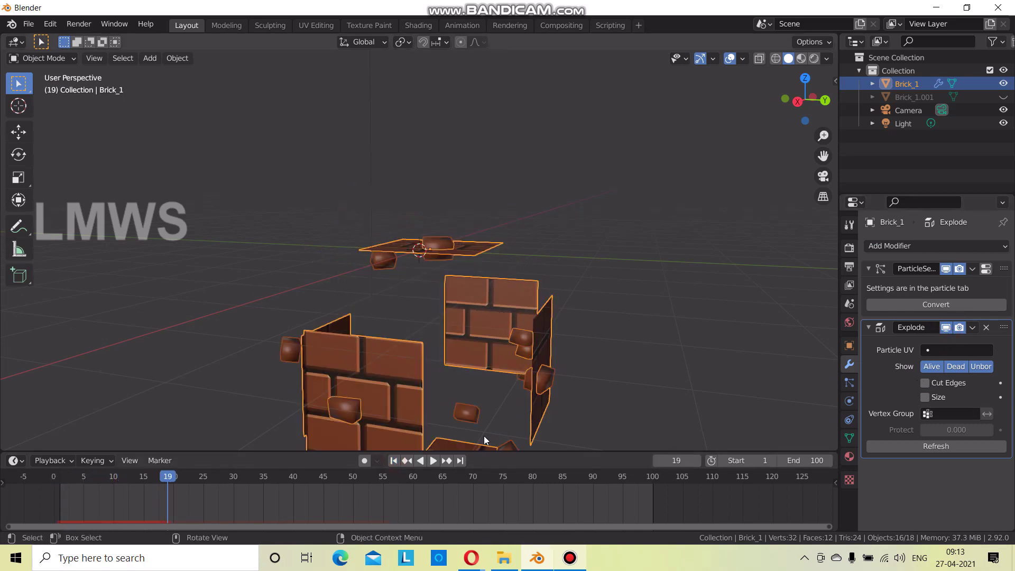
left_click(395, 461)
key("space")
key("space")
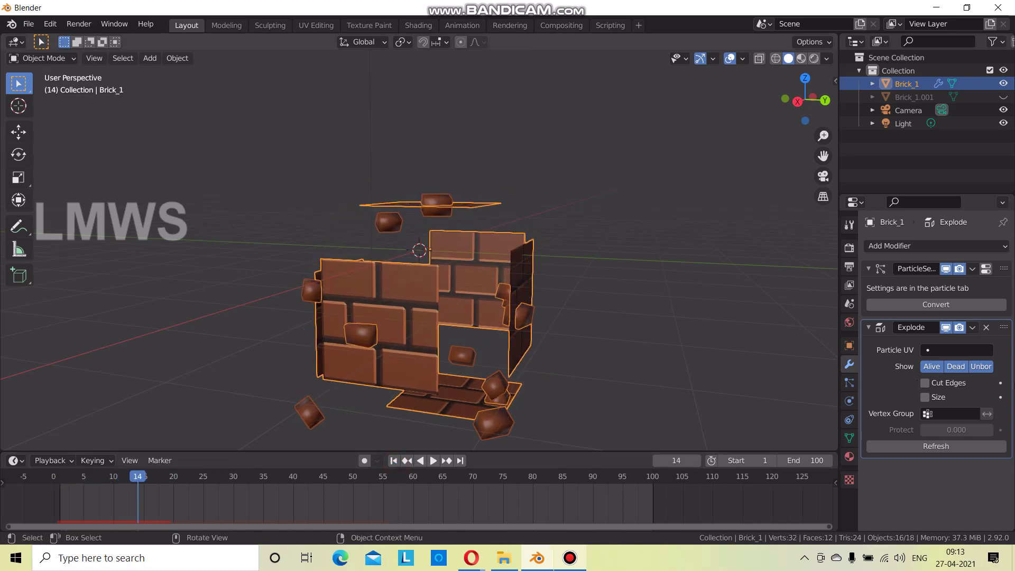
Turn on Cut Edges and turn off Show Dead in the Explode modifier.
left_click(924, 383)
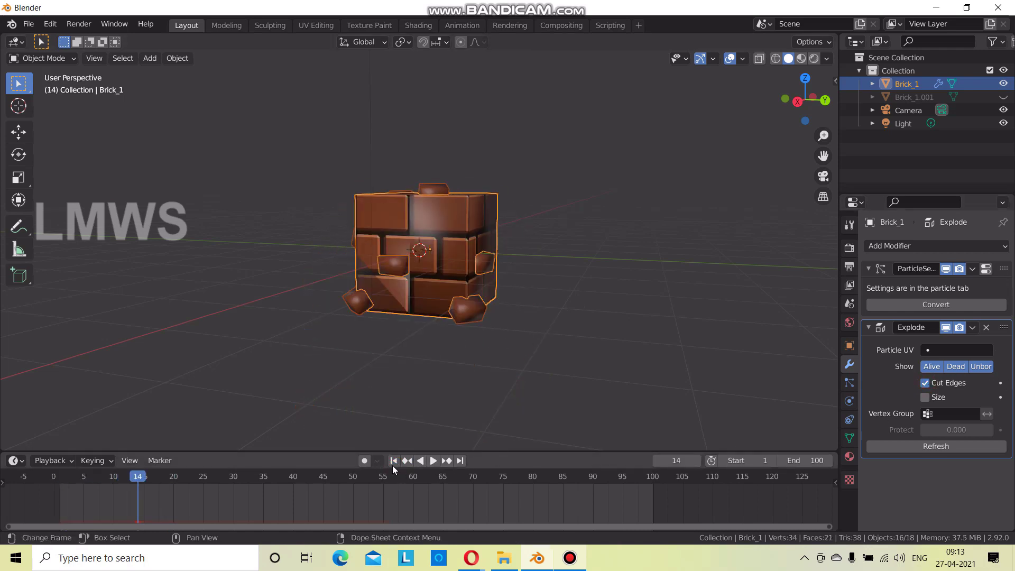
key("space")
key("space")
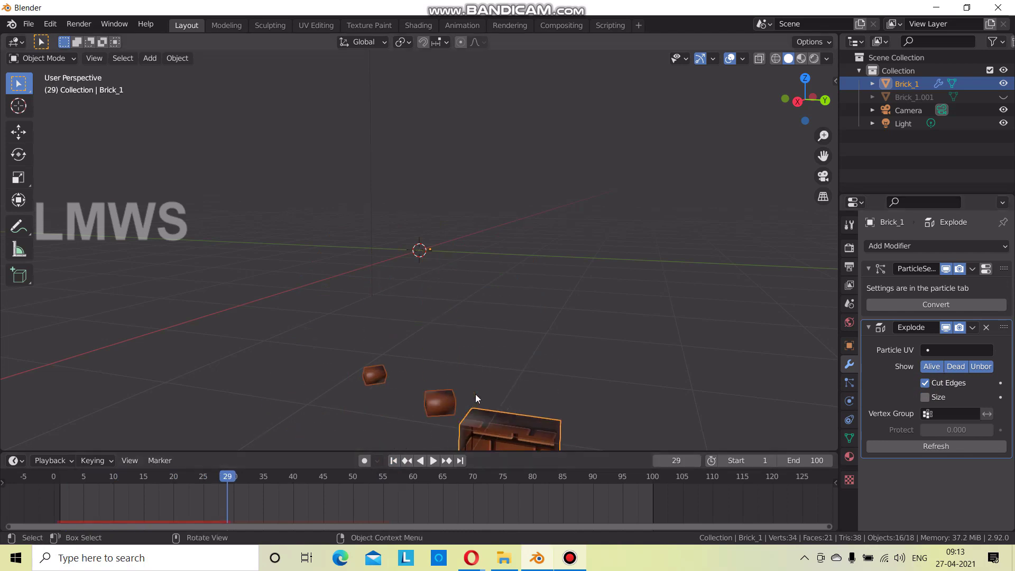
left_click(934, 366)
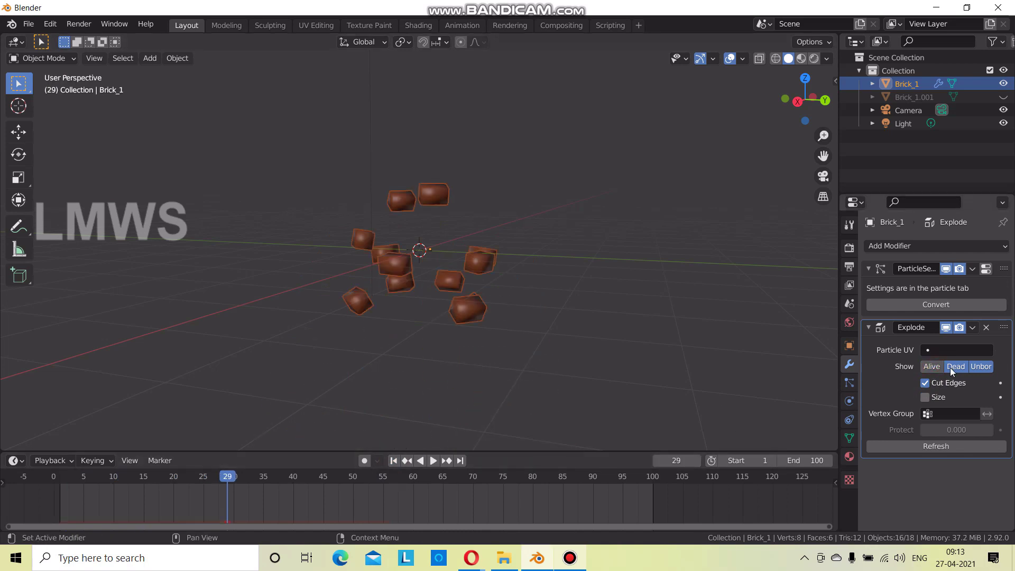
key("ctrl+z")
left_click(956, 366)
key("space")
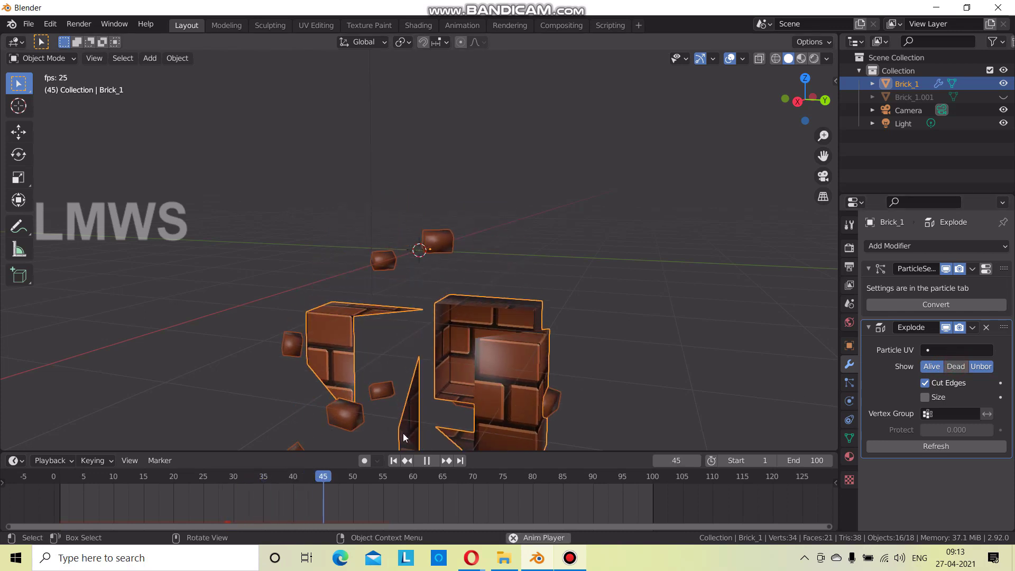
key("space")
Replay the explosion, toggling Unborn pieces off and back on.
key("shift+Left")
key("space")
key("space")
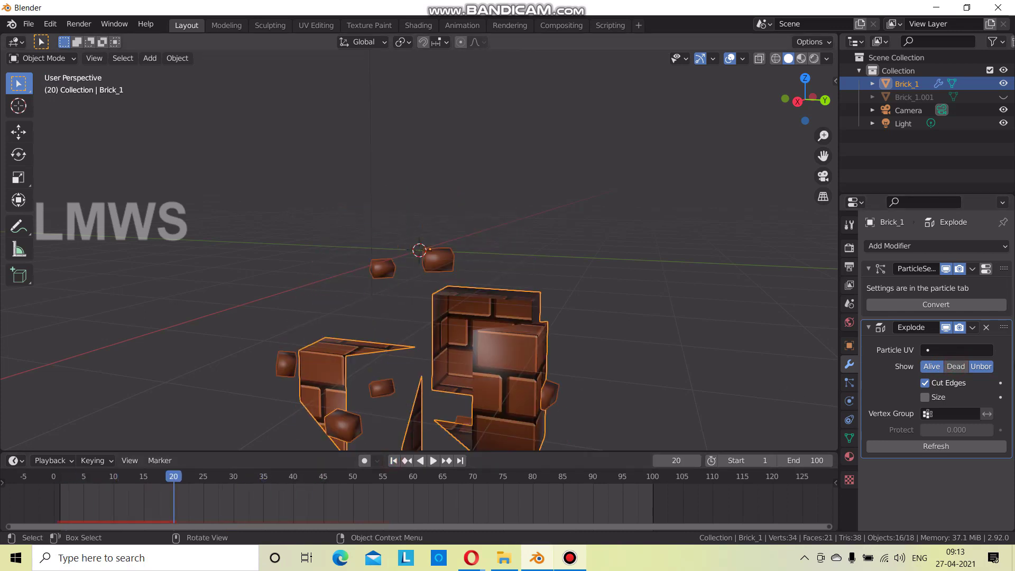
key("ctrl+z")
key("ctrl+z")
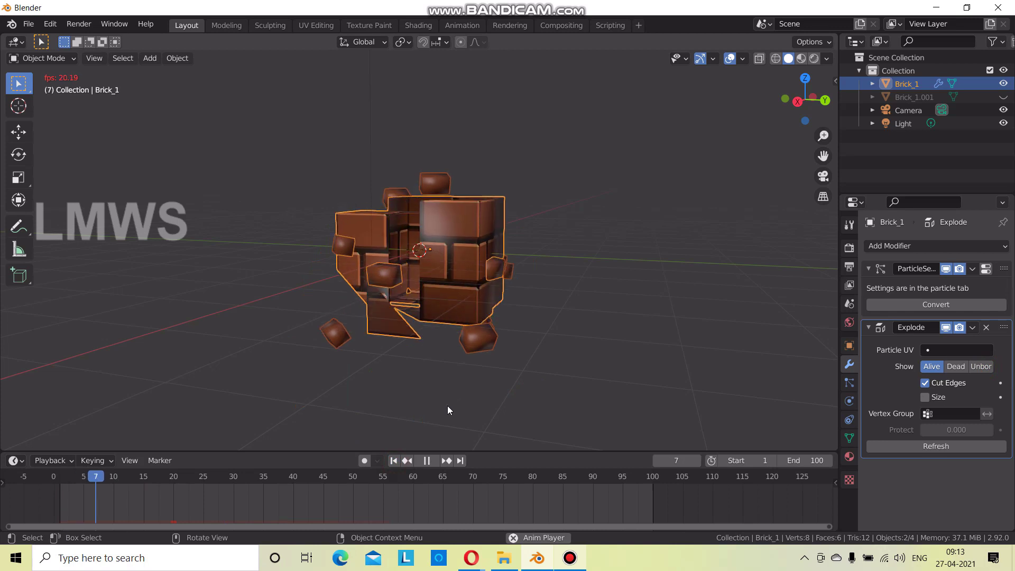
left_click(982, 368)
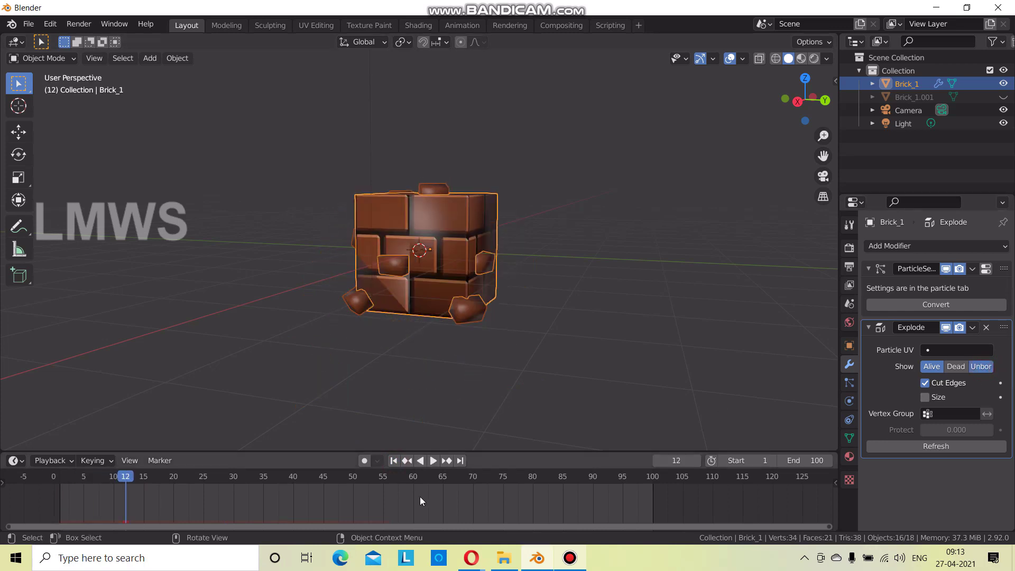
left_click(393, 460)
left_click(433, 461)
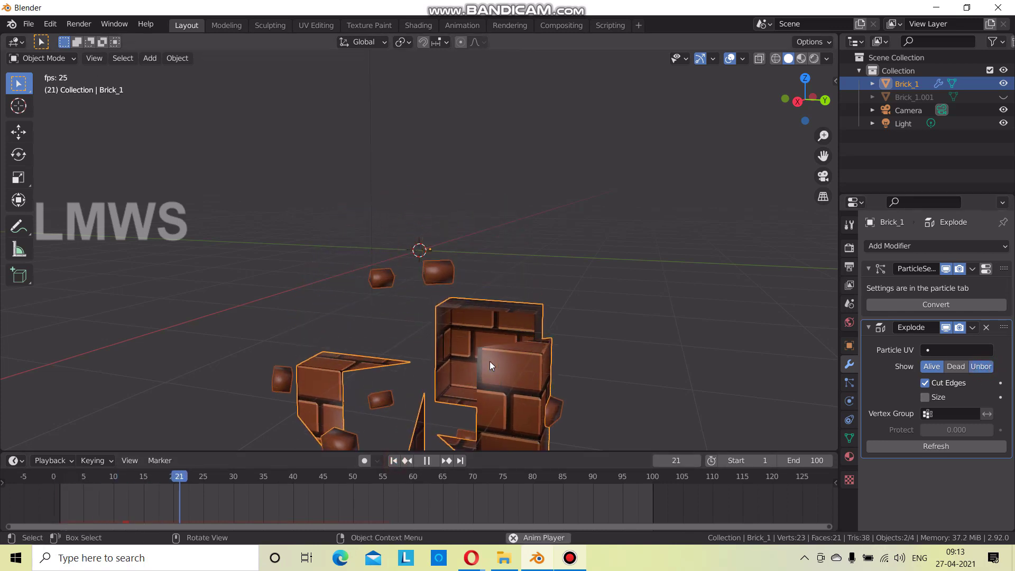
key("space")
left_click(849, 383)
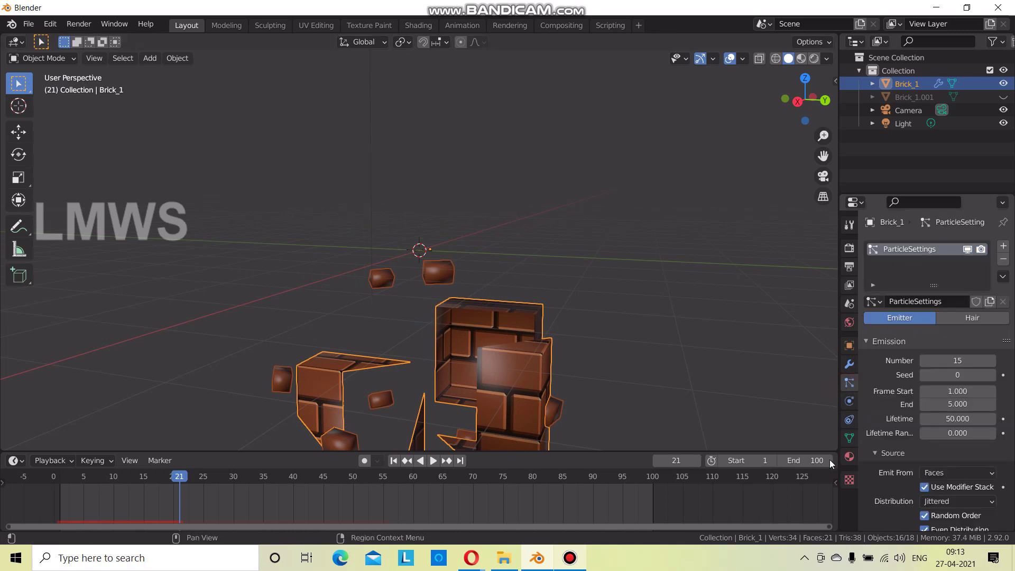
Turn off random emission order and compare Vertices versus Faces emission, keeping Faces.
left_click(941, 474)
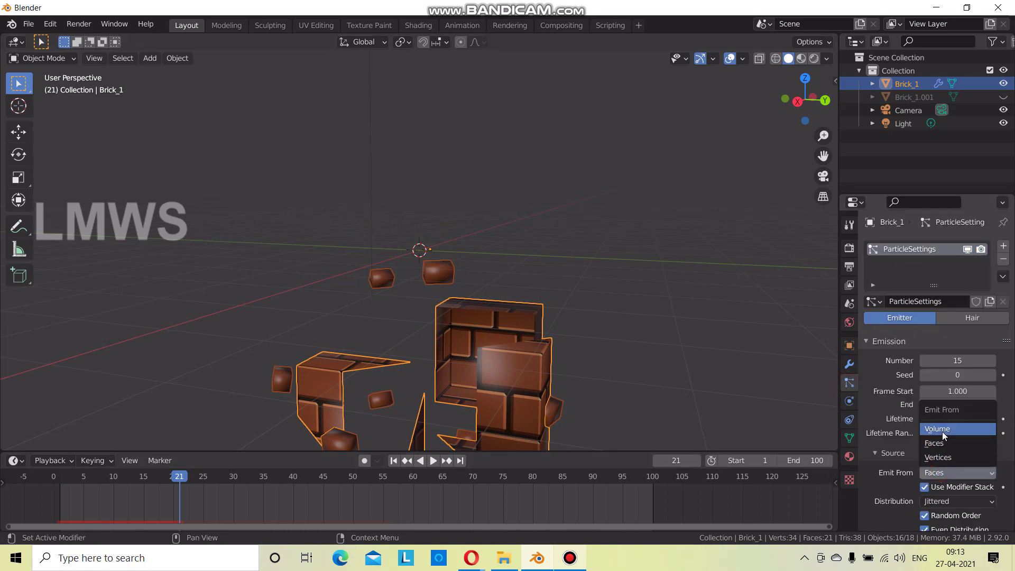
left_click(924, 515)
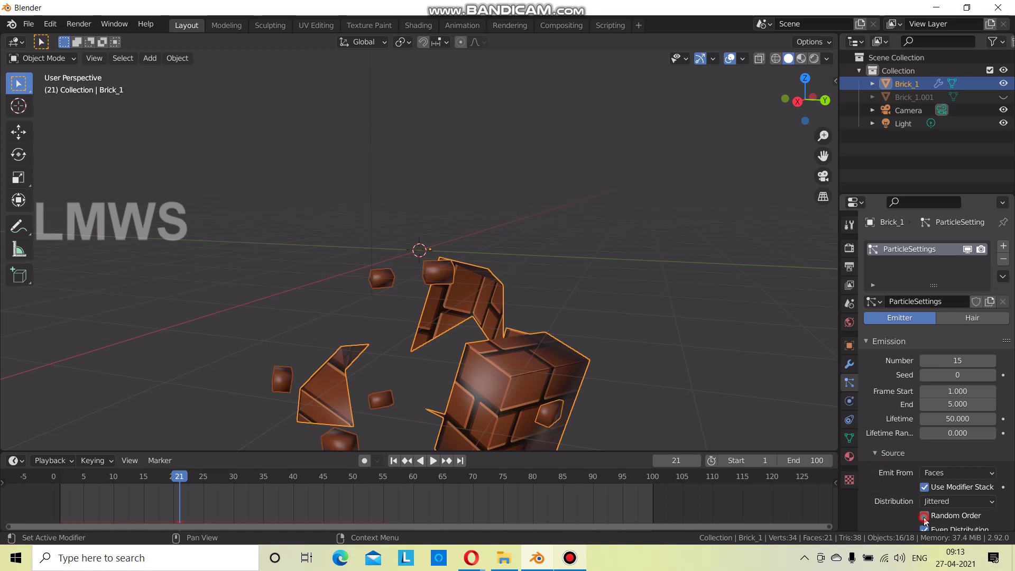
scroll(899, 508, "down", 2)
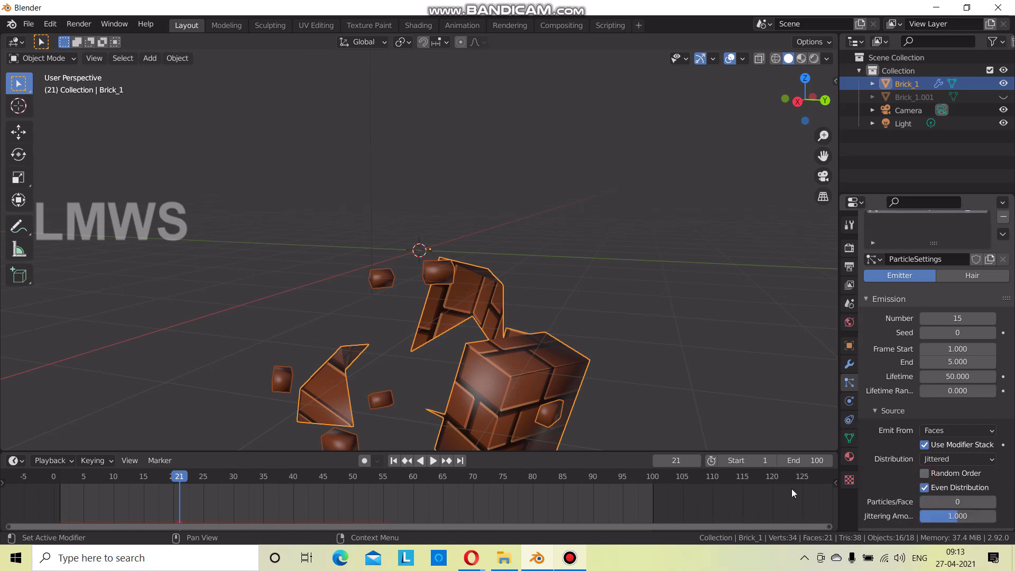
left_click(956, 431)
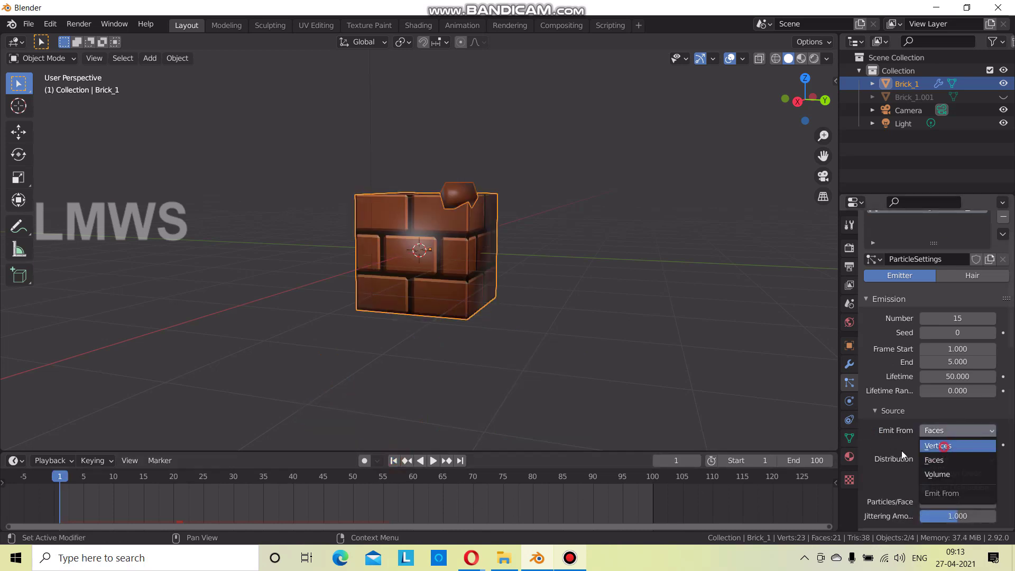
left_click(949, 446)
key("space")
key("space")
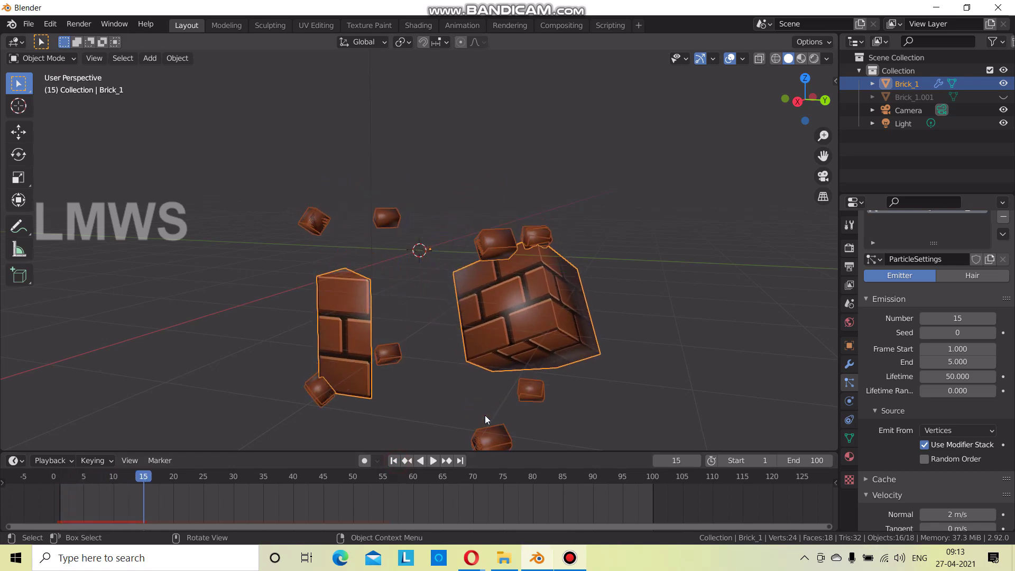
left_click(969, 431)
left_click(941, 461)
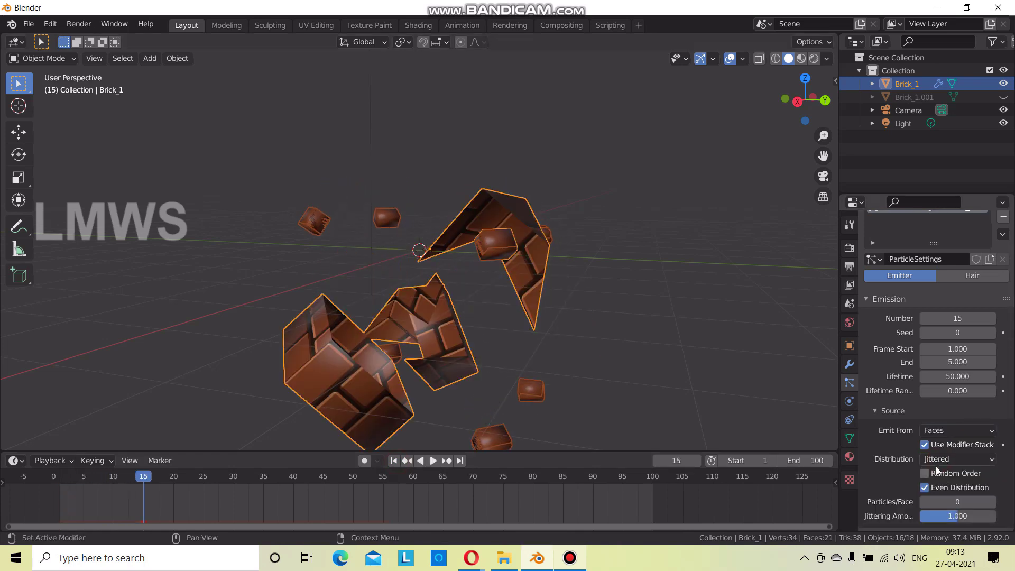
left_click(395, 461)
key("space")
key("space")
Try the Explode modifier above the particle system, then move it back below.
left_click(849, 365)
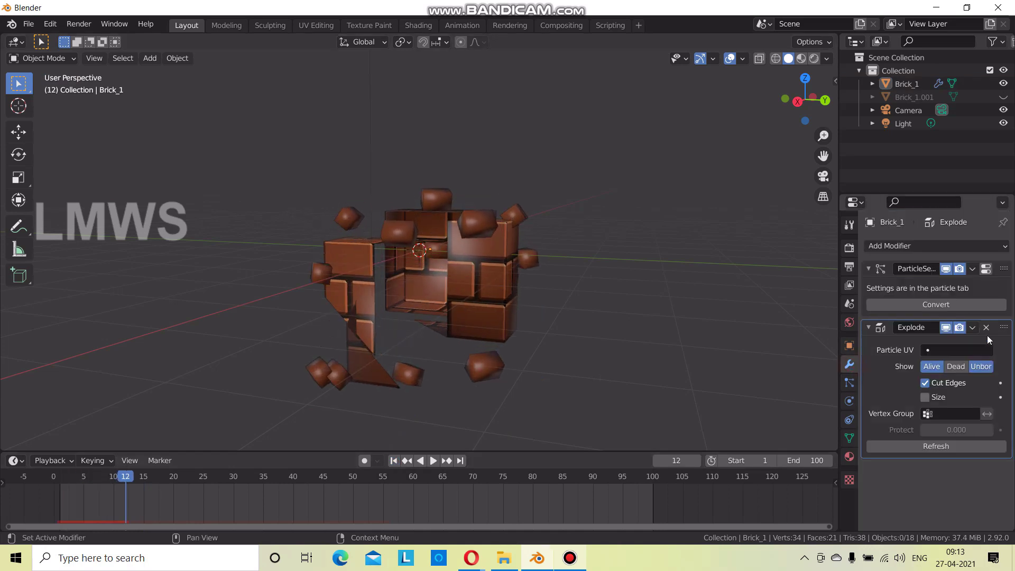
left_click_drag(1004, 327, 1004, 267)
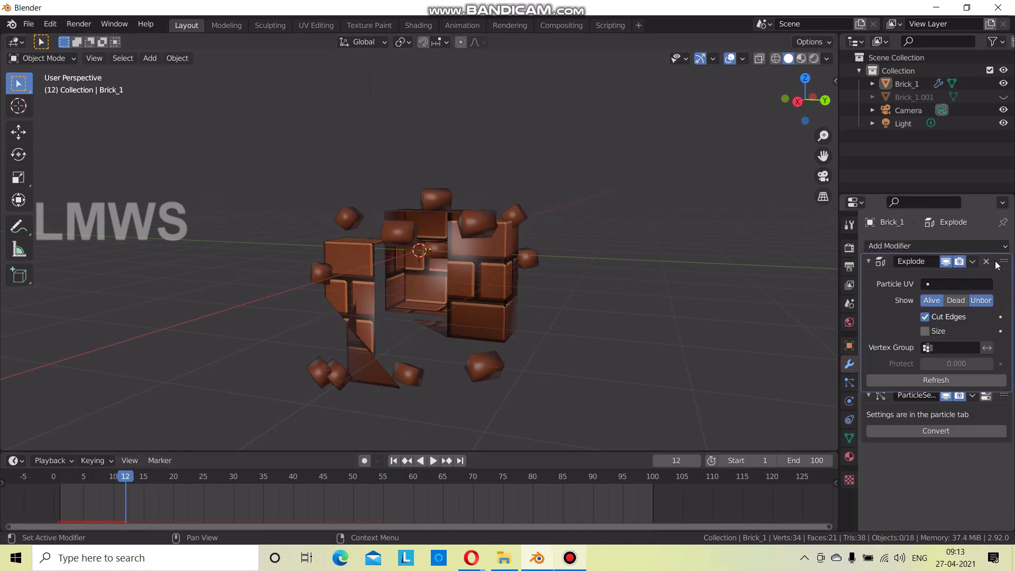
left_click(394, 461)
key("space")
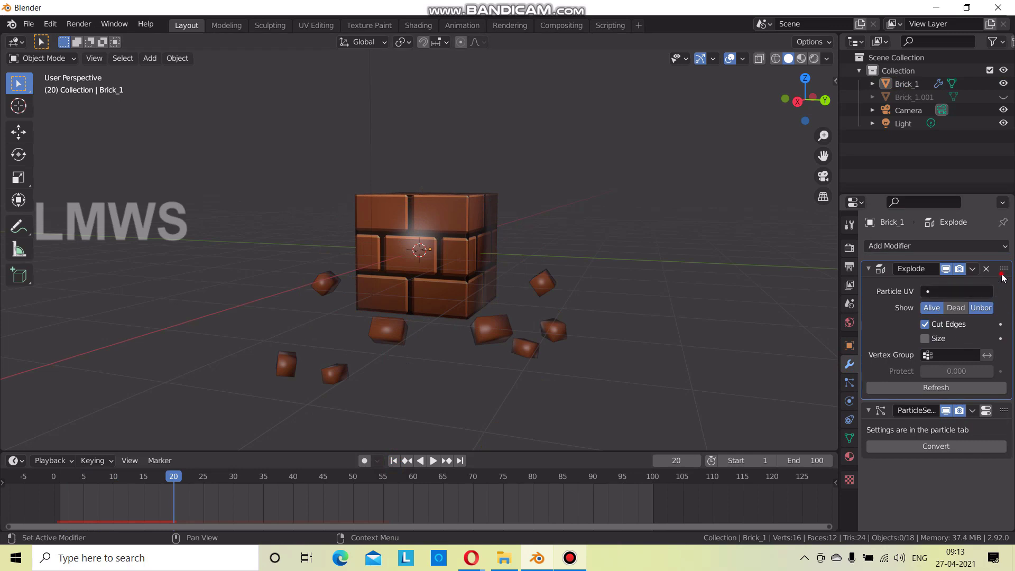
left_click_drag(1003, 275, 1003, 333)
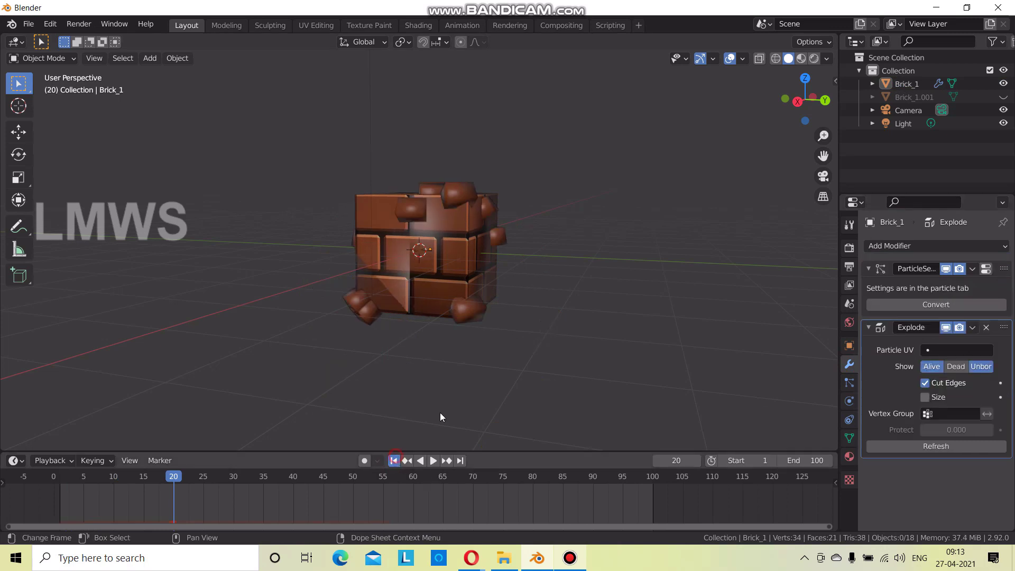
key("space")
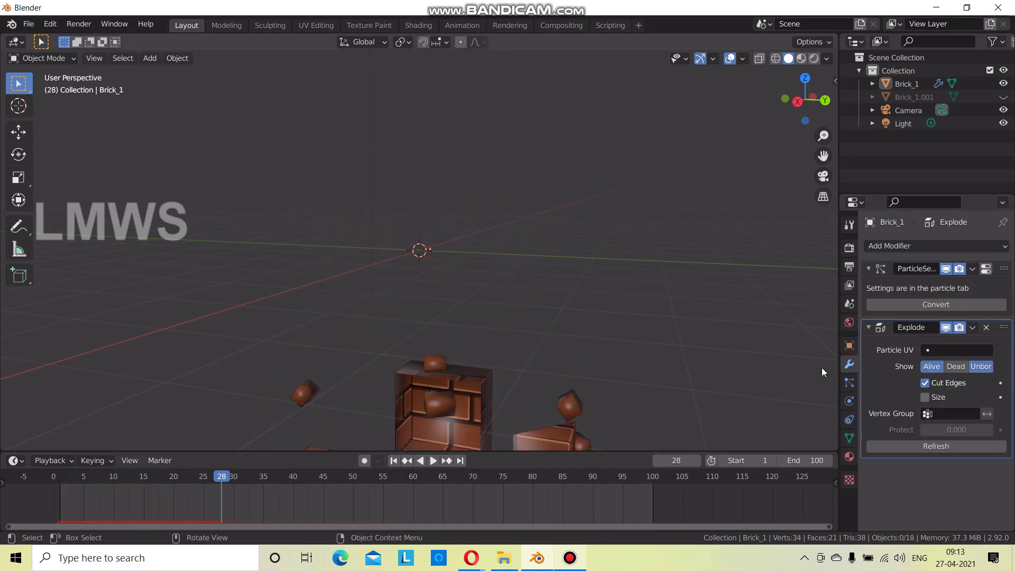
Set the particle count back to 45 and replay the explosion.
left_click(849, 383)
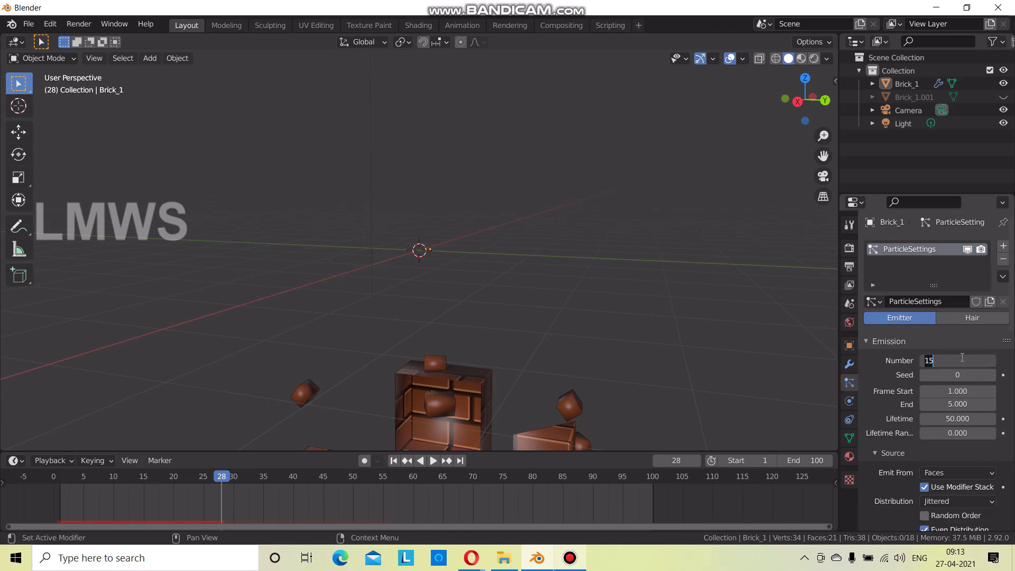
type("45")
key("Return")
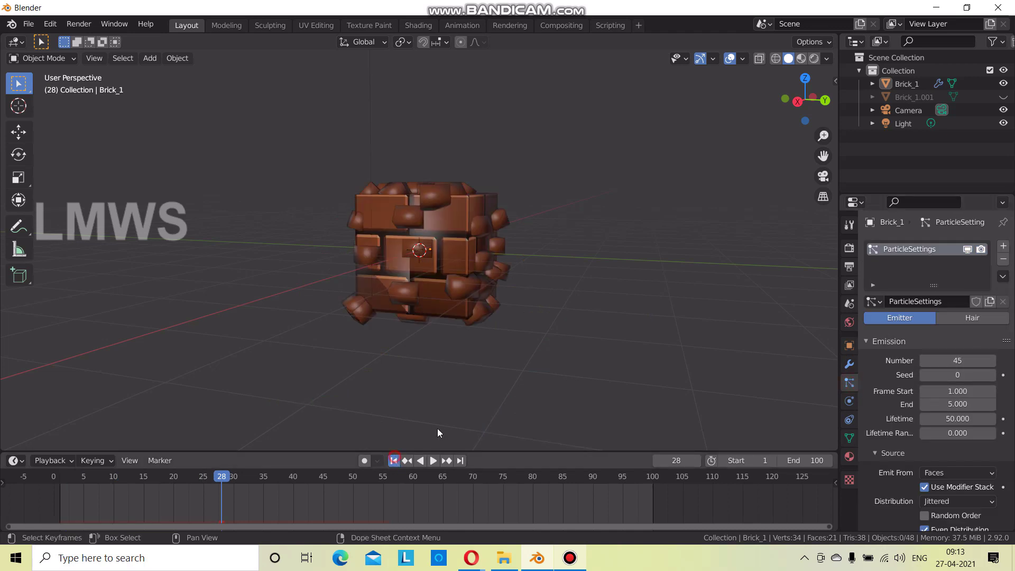
key("space")
mouse_move(454, 357)
middle_mouse_down()
mouse_move(382, 372)
mouse_move(558, 353)
middle_mouse_up()
scroll(560, 368, "up", 5)
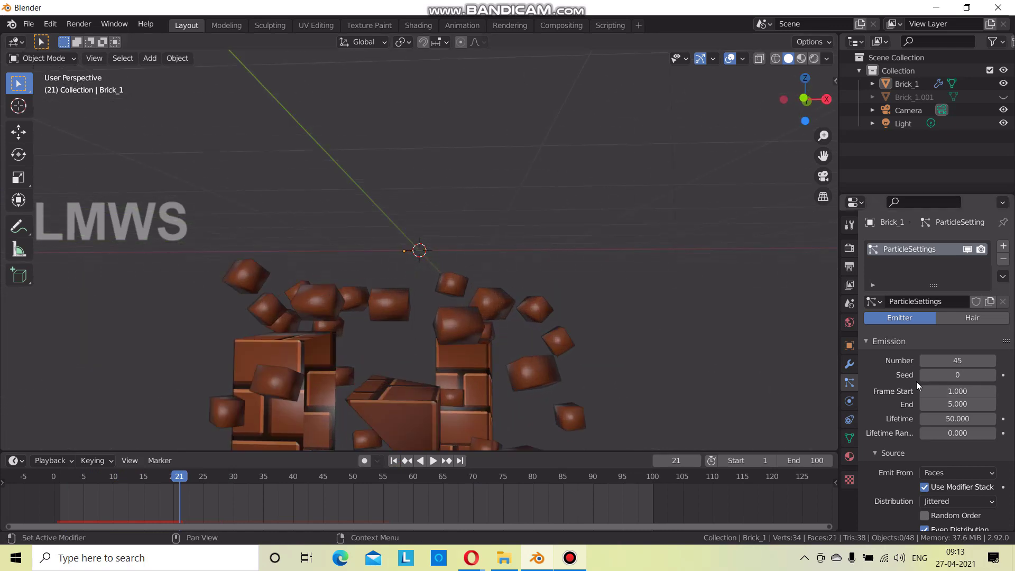
Turn off Alive display in the Explode modifier and replay the shattering.
left_click(850, 364)
left_click(935, 372)
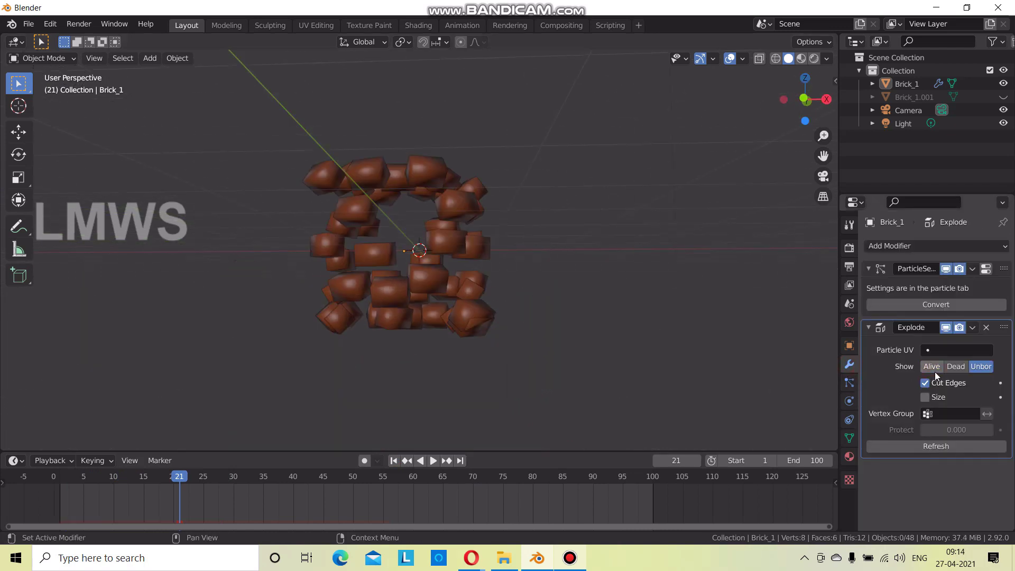
left_click(394, 464)
key("space")
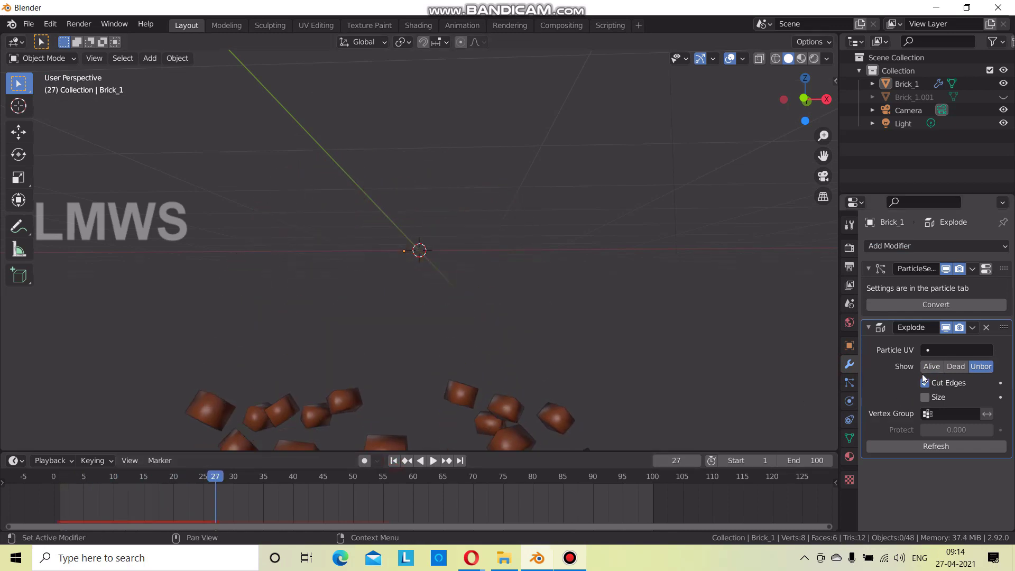
left_click(394, 461)
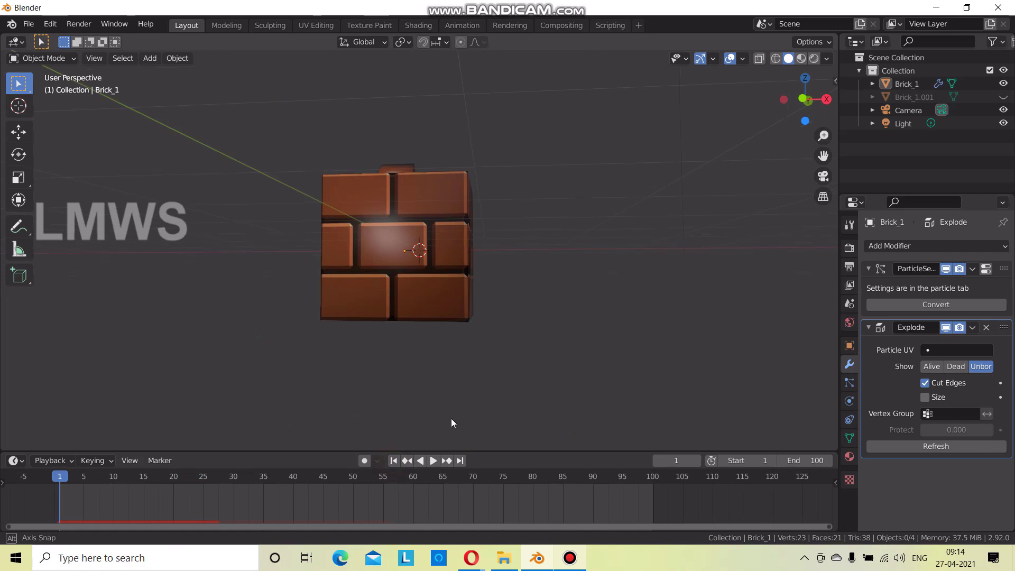
middle_click_drag(451, 418, 373, 445)
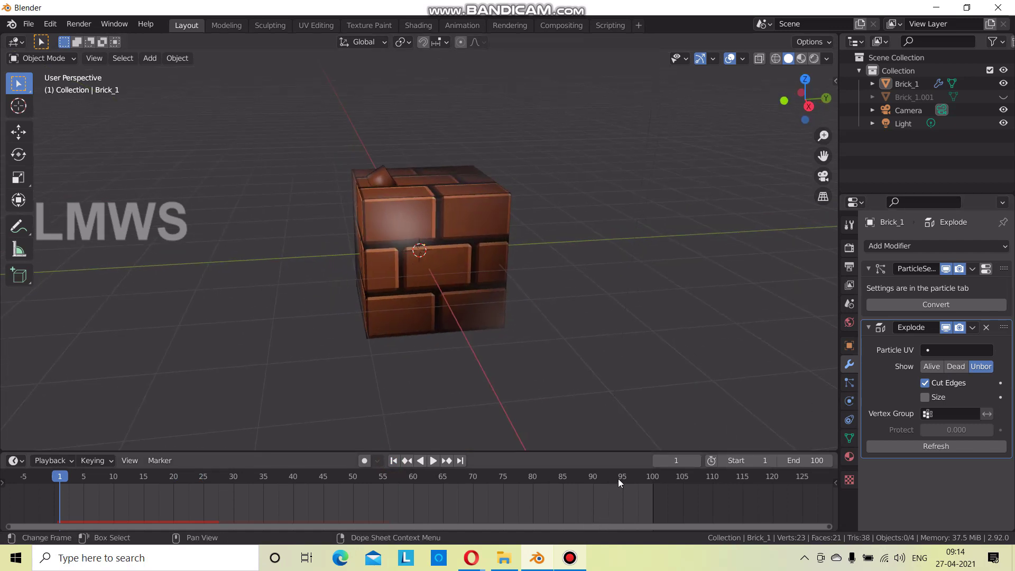
key("space")
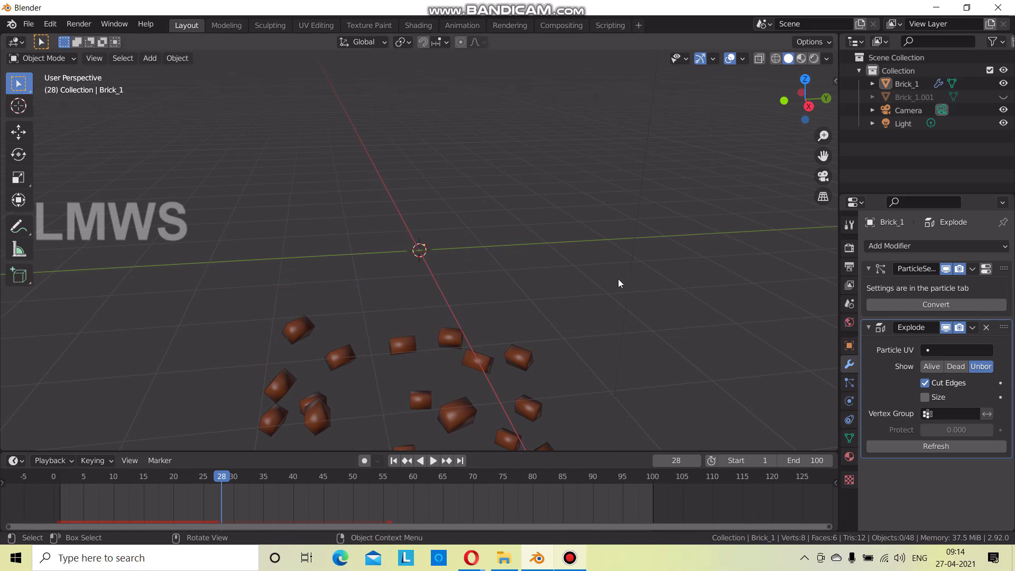
Replay Brick_1's explosion from frame 1 while orbiting, then bring up the recent files list.
left_click(394, 461)
key("space")
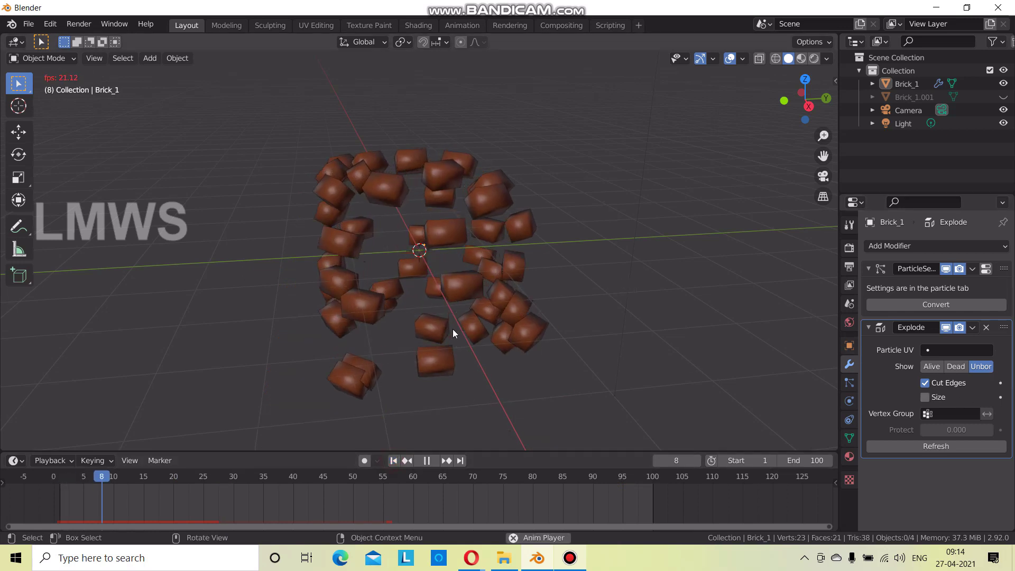
mouse_move(453, 329)
middle_mouse_down()
mouse_move(288, 367)
mouse_move(381, 332)
mouse_move(411, 416)
middle_mouse_up()
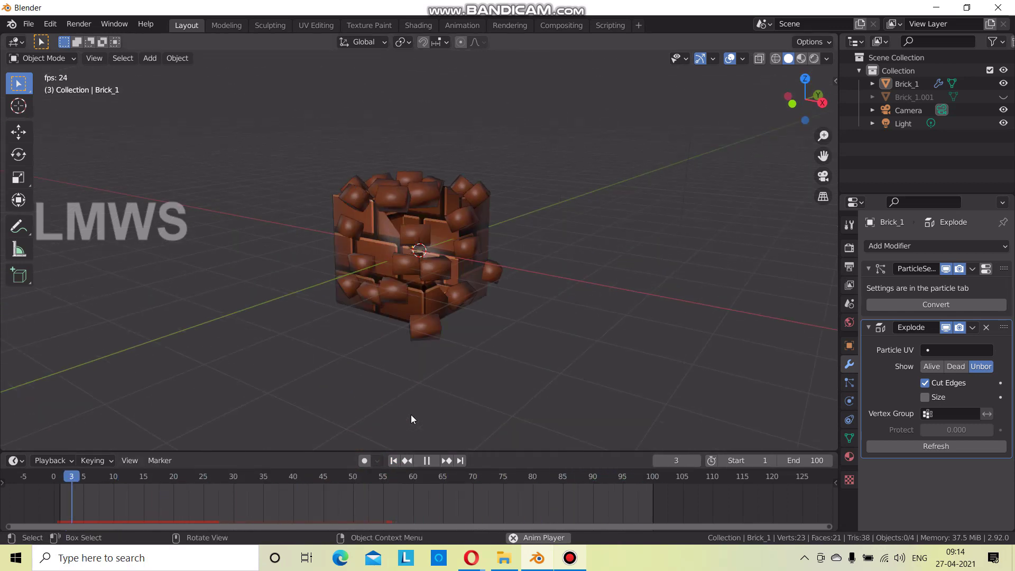
key("space")
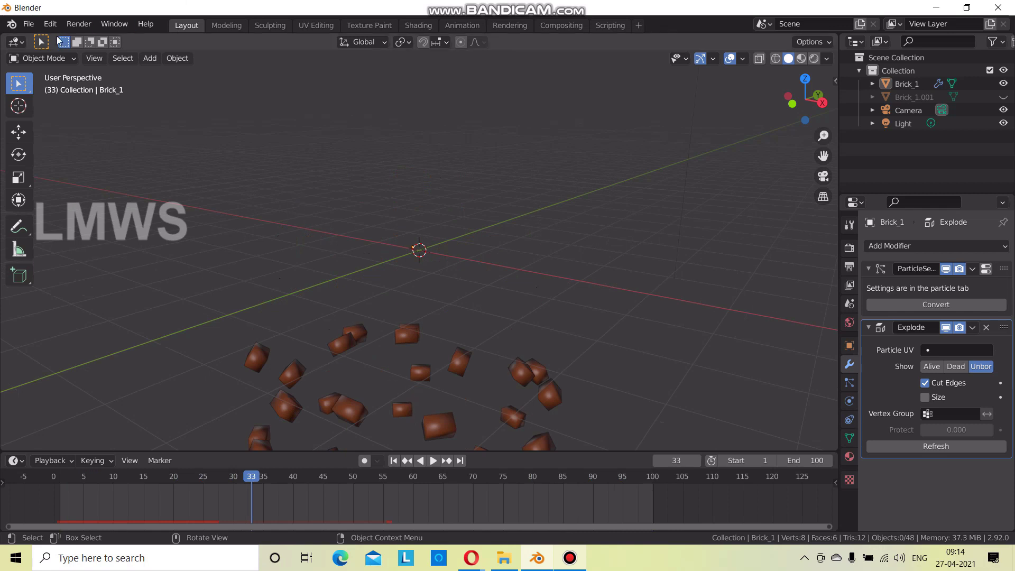
left_click(29, 26)
mouse_move(61, 65)
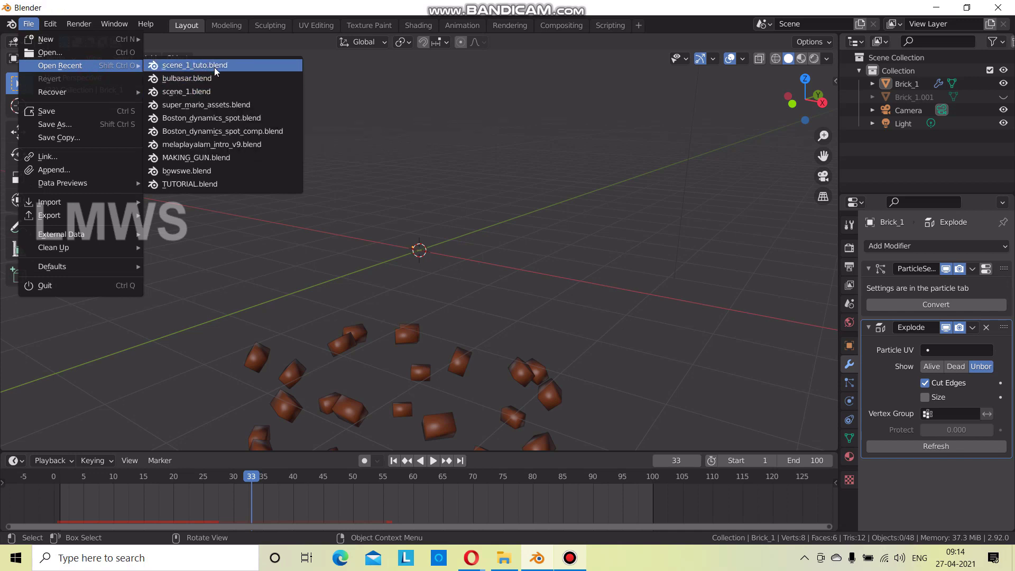
Open scene_1_tuto.blend without saving the test scene and start the level animation.
left_click(215, 65)
left_click(522, 300)
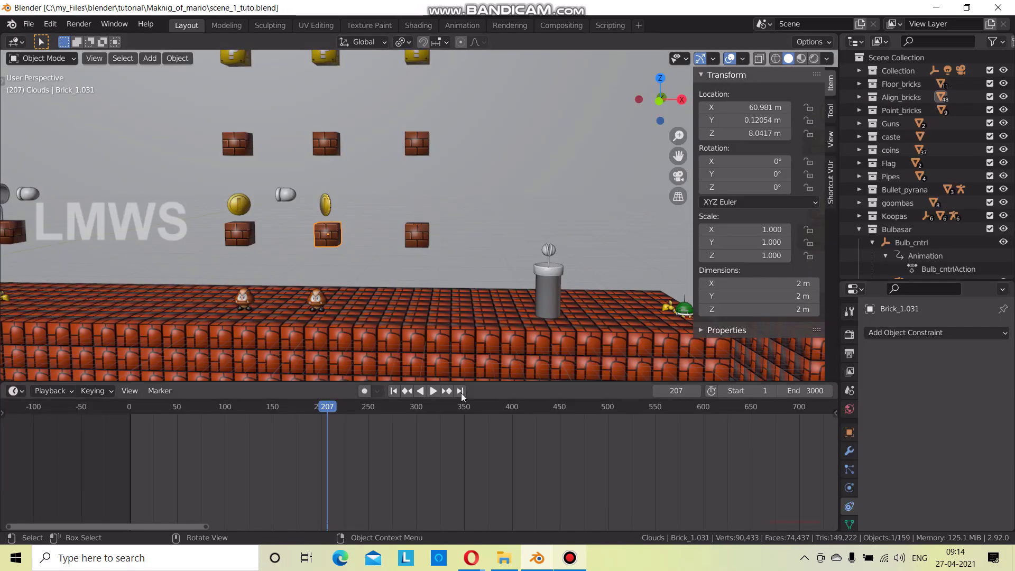
left_click(267, 410)
key("space")
Scrub the level animation past frames 207 and 542, stopping playback at frame 600.
left_click(139, 416)
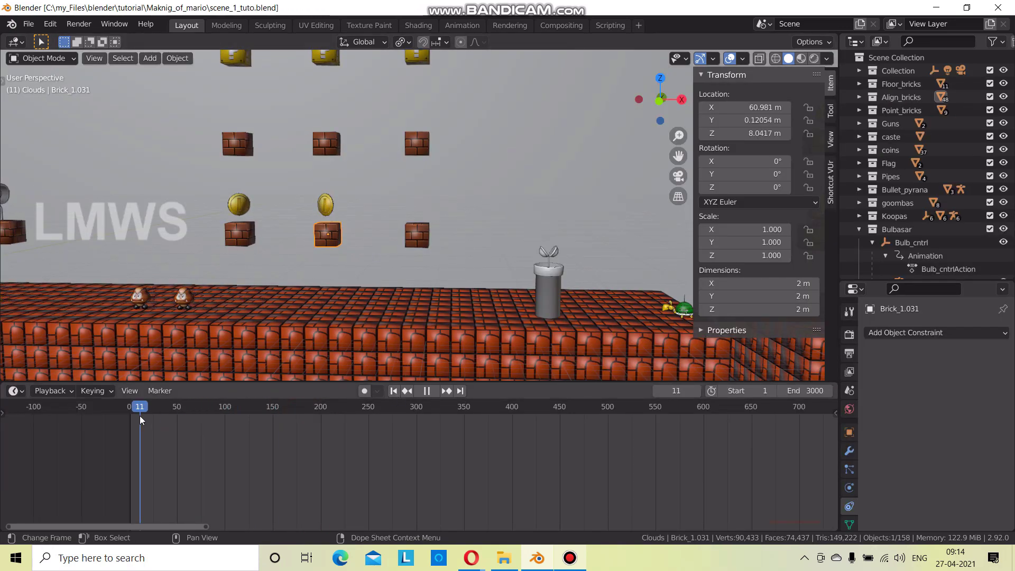
scroll(301, 334, "down", 3)
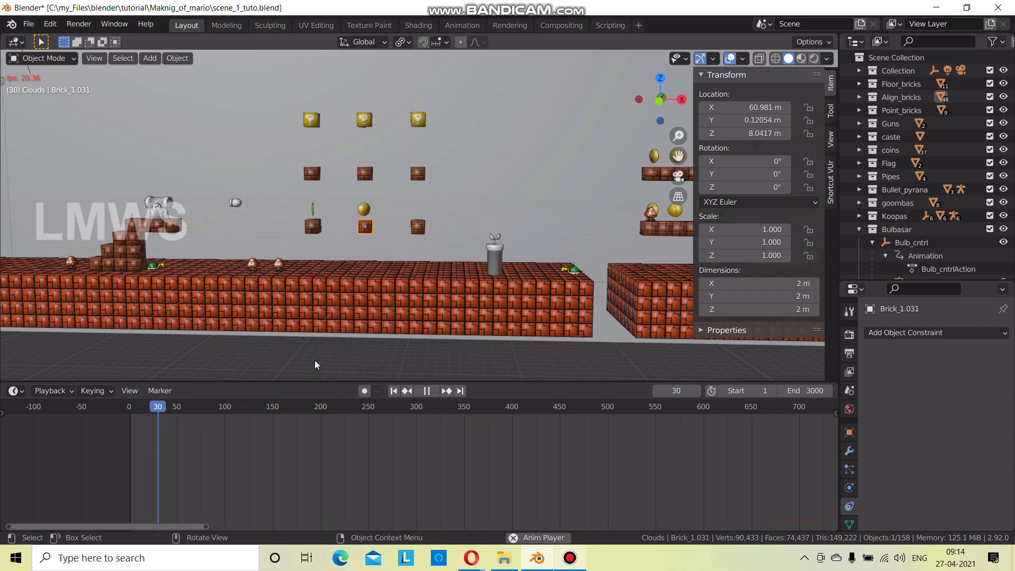
left_click_drag(144, 411, 189, 413)
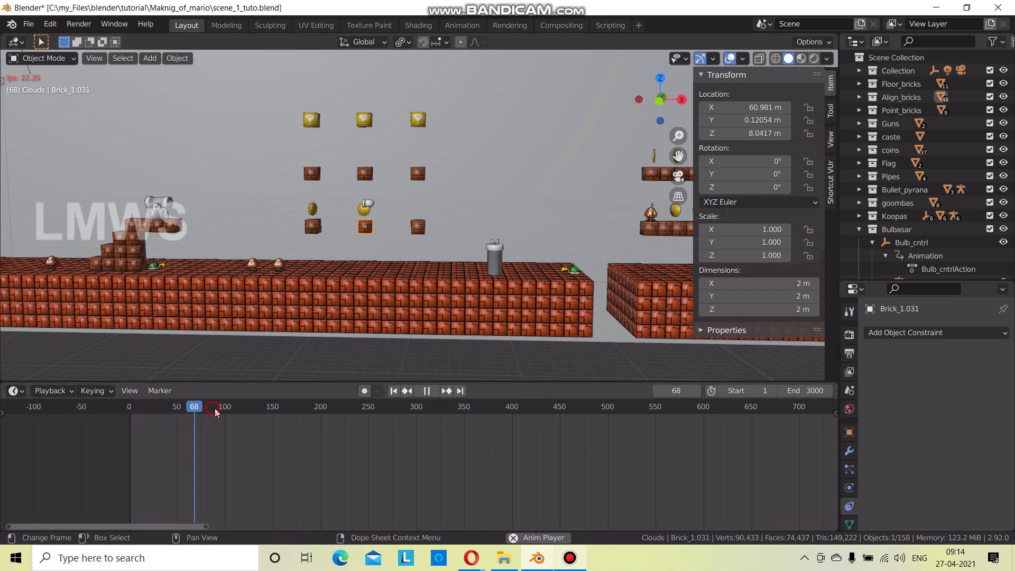
left_click_drag(287, 414, 591, 406)
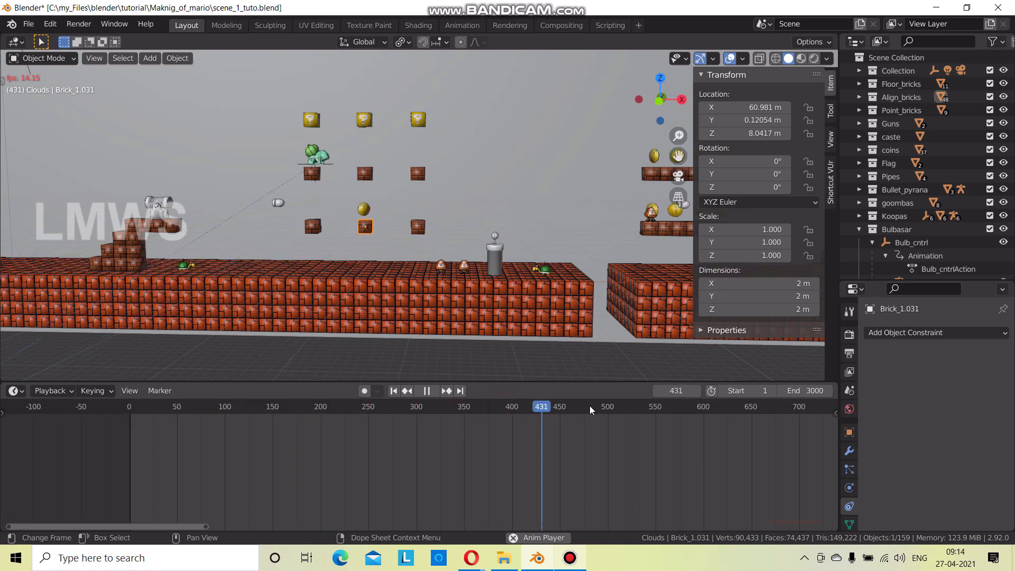
left_click_drag(681, 442, 615, 446)
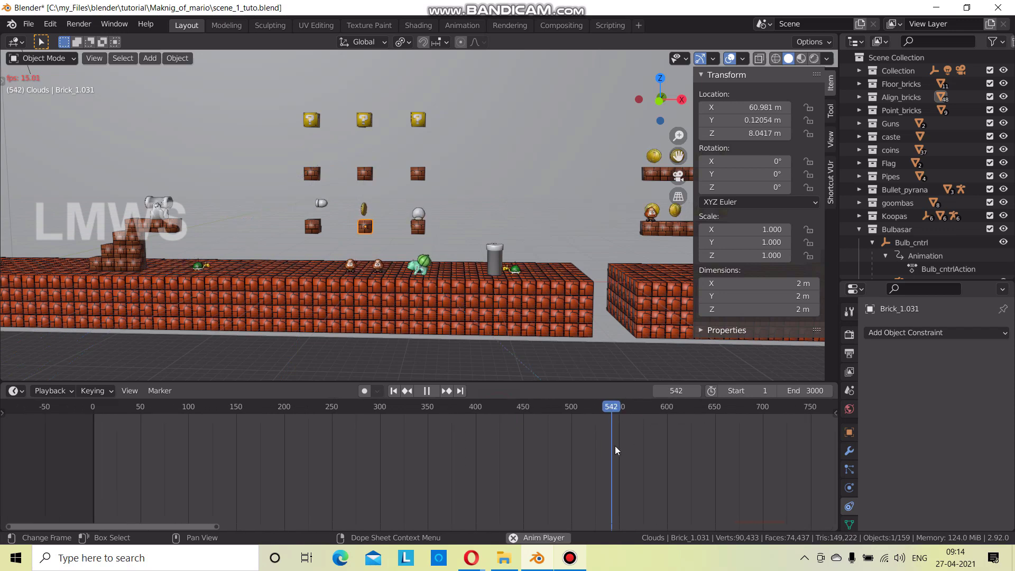
scroll(377, 280, "up", 5)
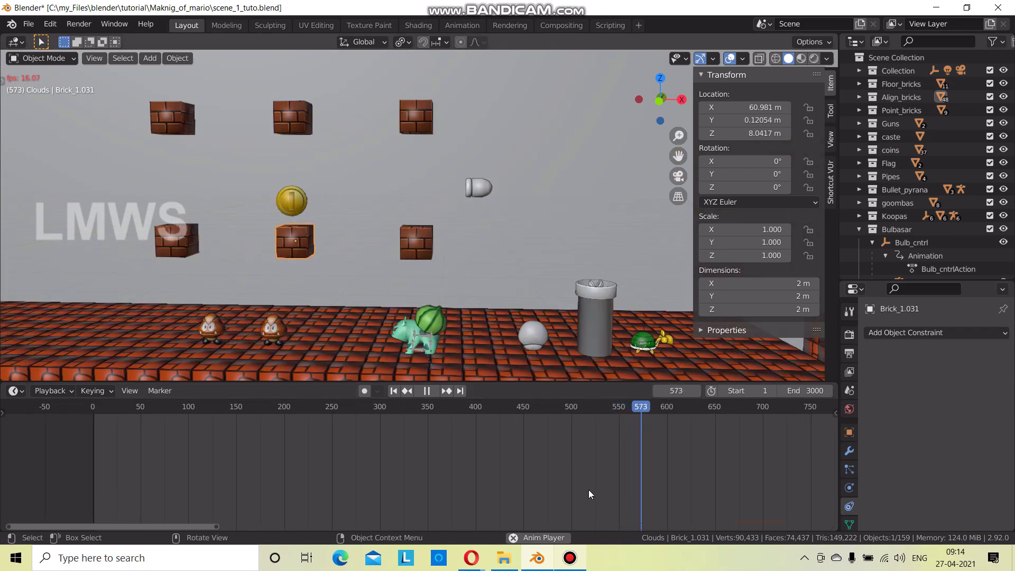
scroll(668, 473, "down", 2)
key("space")
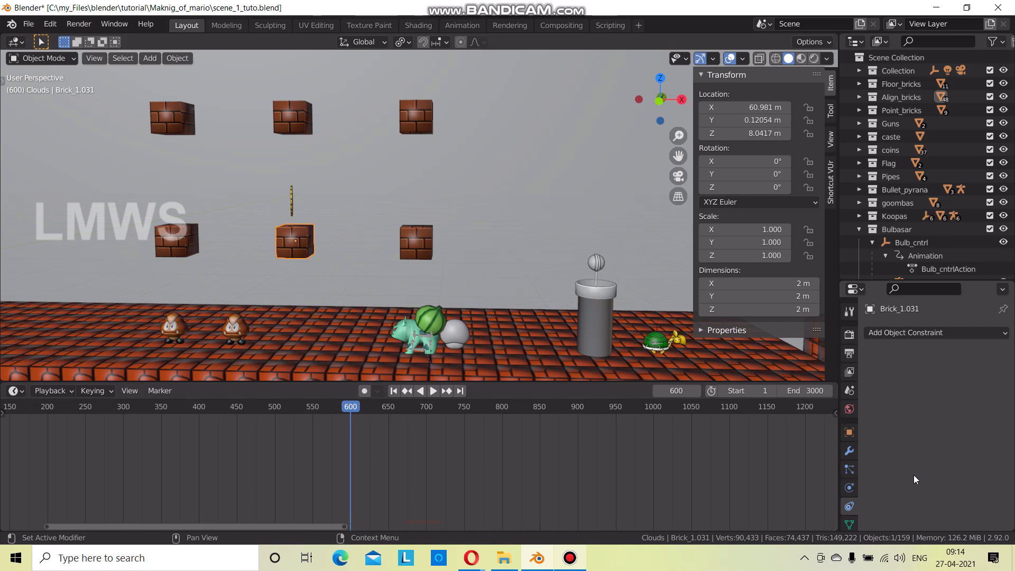
Inspect the brick's 15-particle emission settings and its particle and Explode modifiers.
left_click(850, 470)
scroll(904, 463, "down", 2)
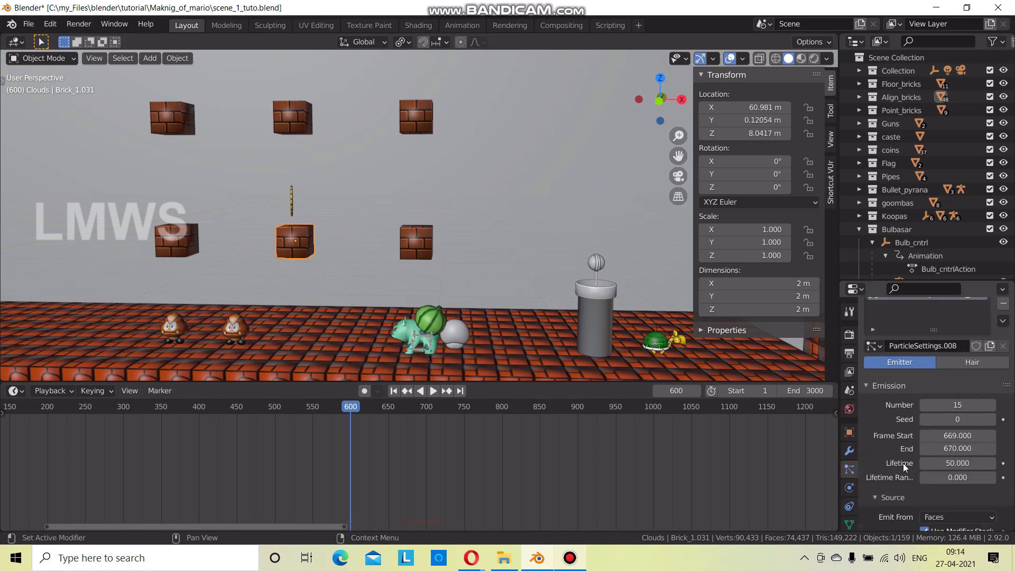
left_click(849, 451)
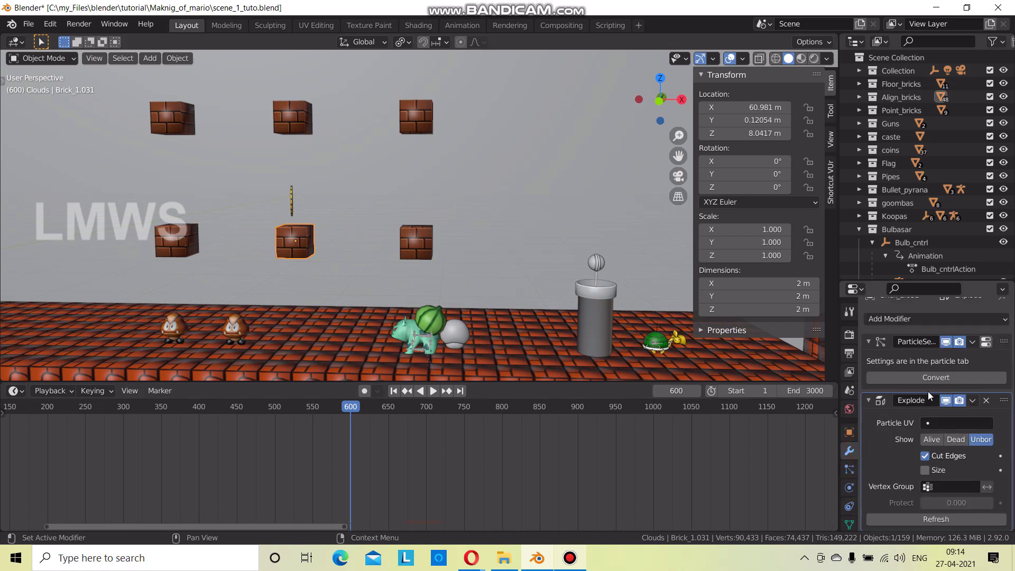
left_click(850, 470)
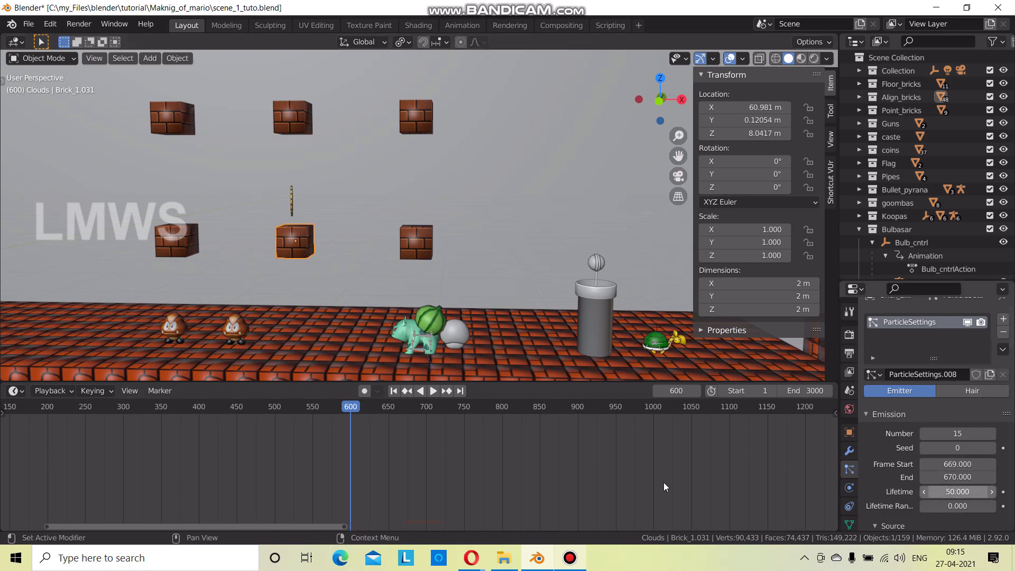
Play from frame 600, scrub to frame 672 as the brick bursts, then step back to 667.
left_click(432, 392)
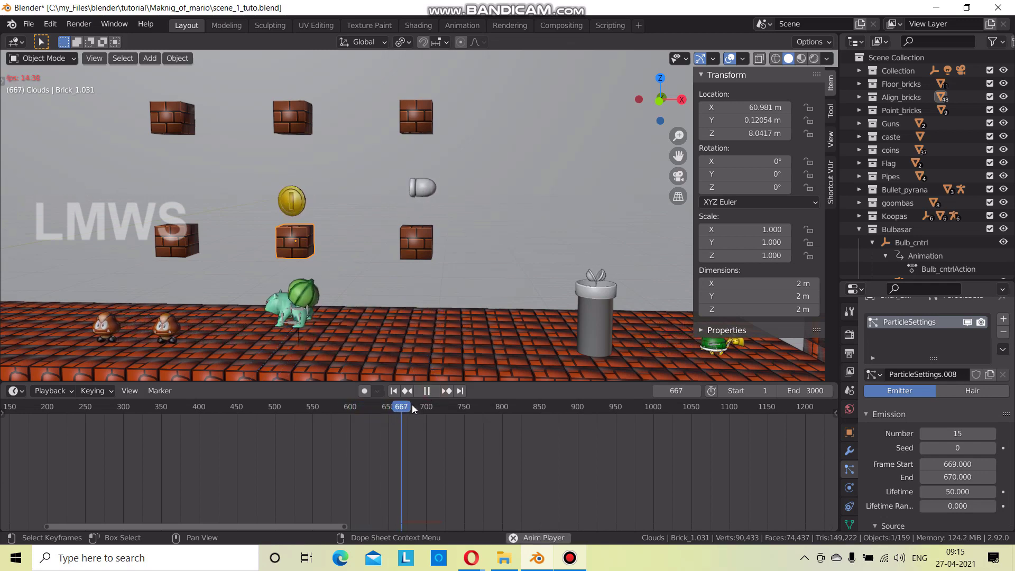
left_click(398, 408)
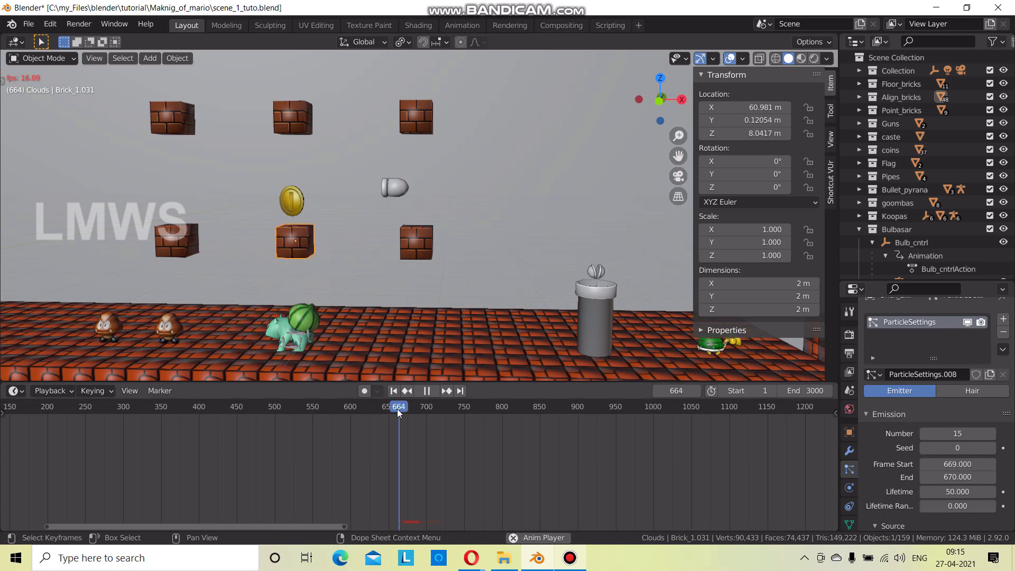
left_click_drag(398, 409, 404, 405)
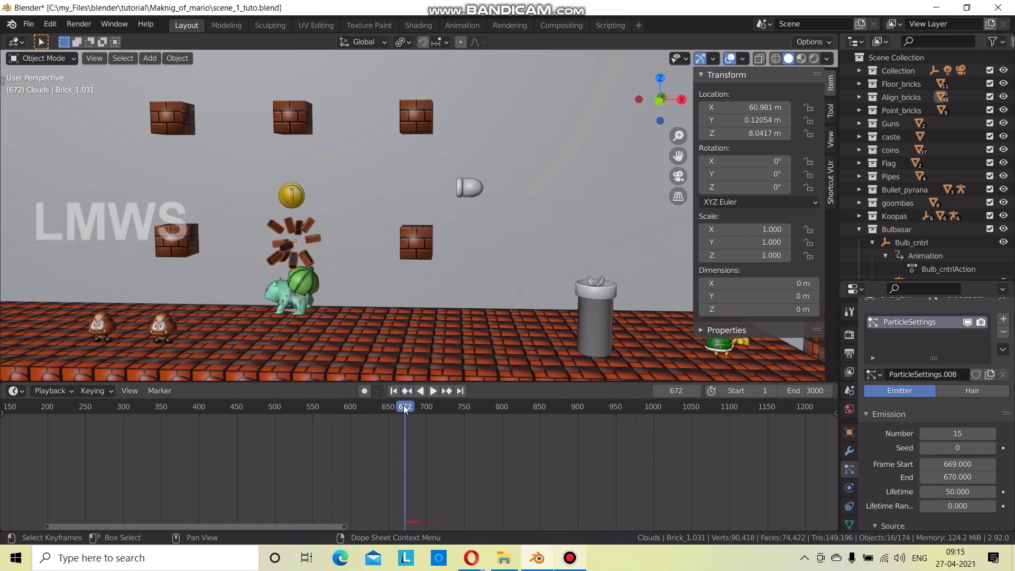
left_click(659, 392)
left_click(659, 391)
left_click(659, 391)
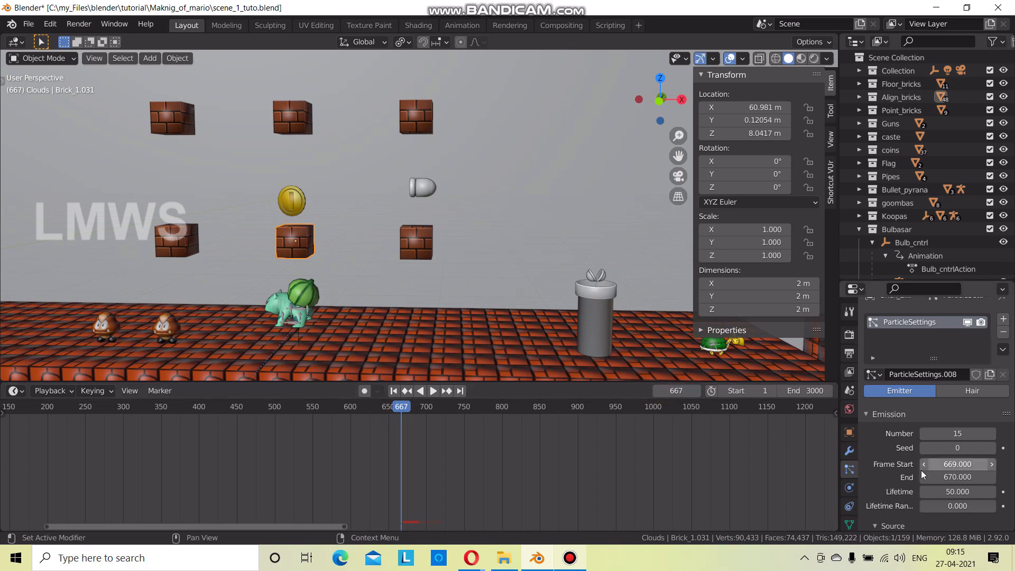
scroll(921, 471, "down", 4)
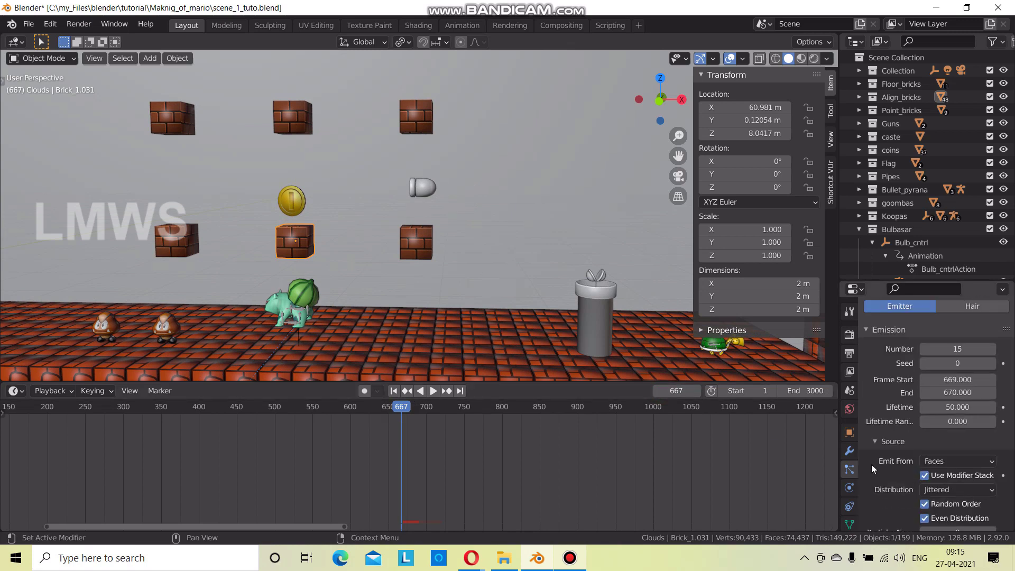
Step frame by frame from 667 to 681 through the shatter, then select the coin above.
left_click(696, 393)
left_click(696, 392)
left_click(696, 393)
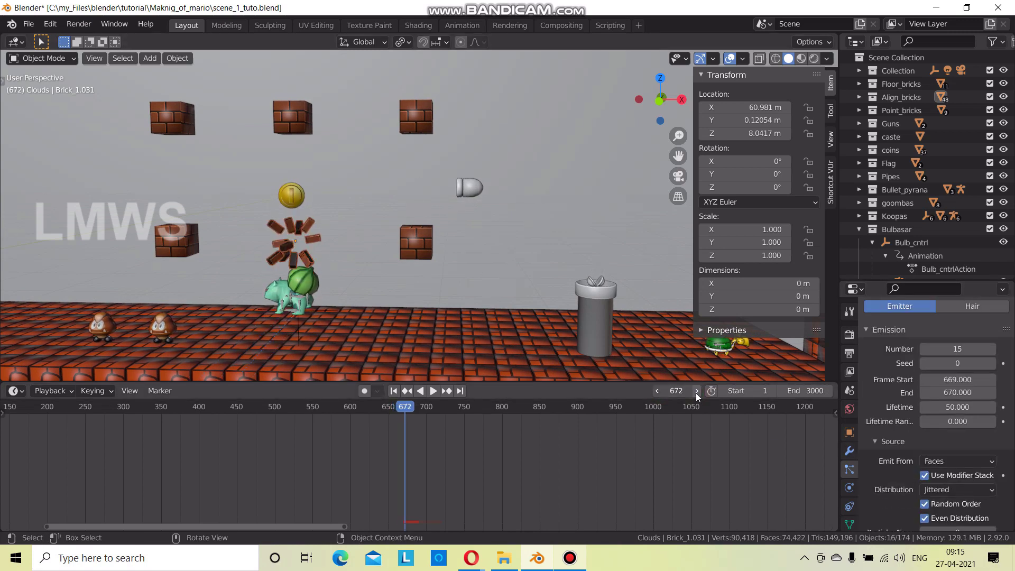
left_click(696, 393)
left_click(696, 393)
left_click(697, 392)
left_click(696, 392)
left_click(696, 392)
left_click(696, 392)
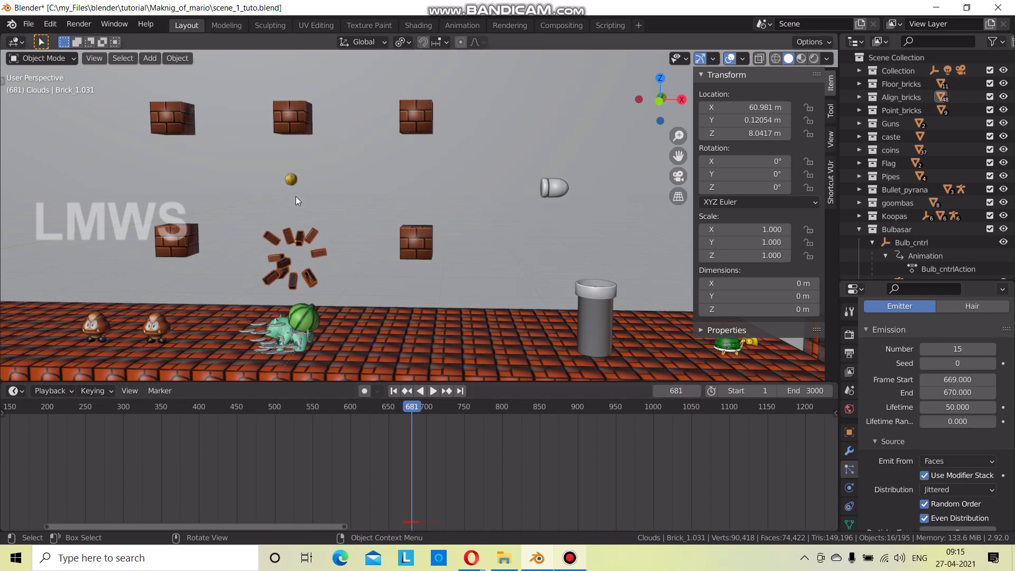
left_click(291, 181)
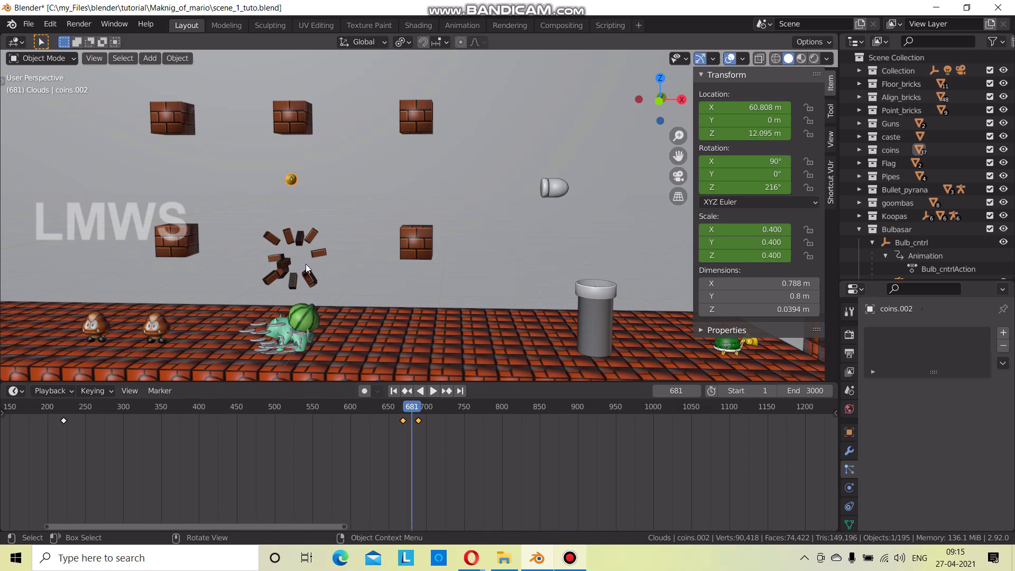
Replay the brick shattering around frames 664–668 and stop playback.
left_click(403, 410)
key("space")
left_click(401, 413)
left_click_drag(401, 412, 412, 424)
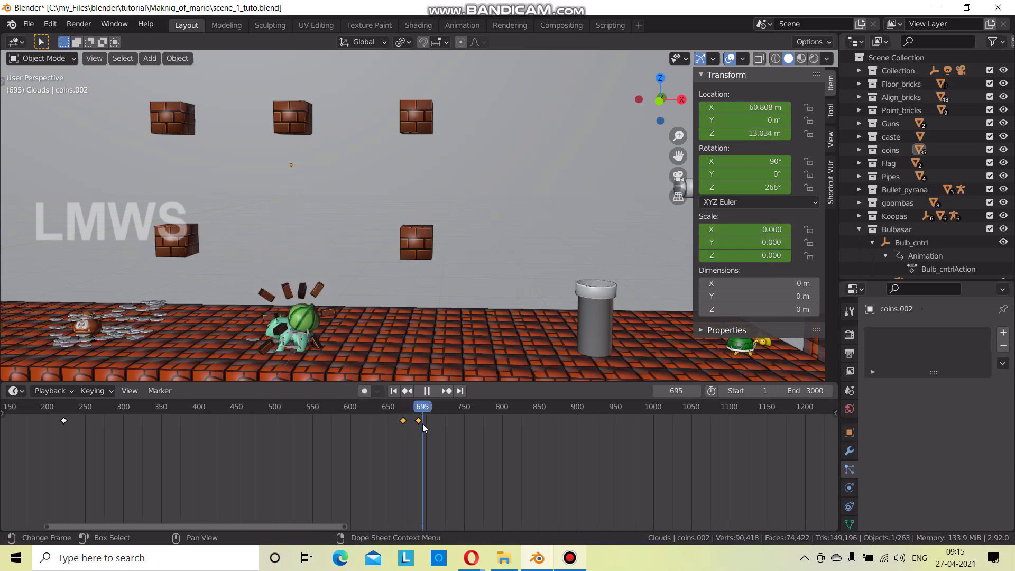
key("space")
Make ParticleSettings.004 active on Bulbasar and play the animation to watch its particles.
left_click(297, 310)
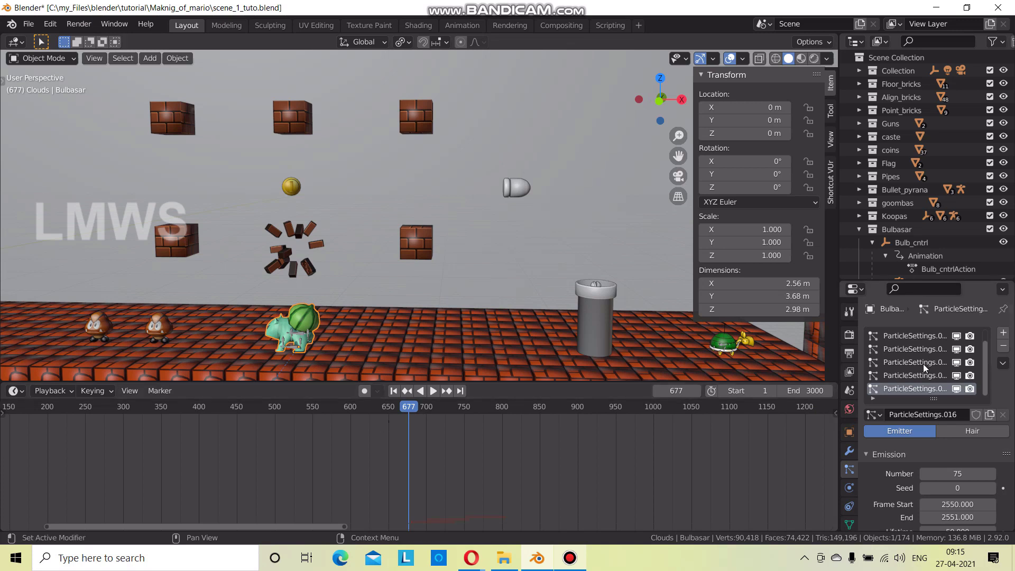
left_click(923, 339)
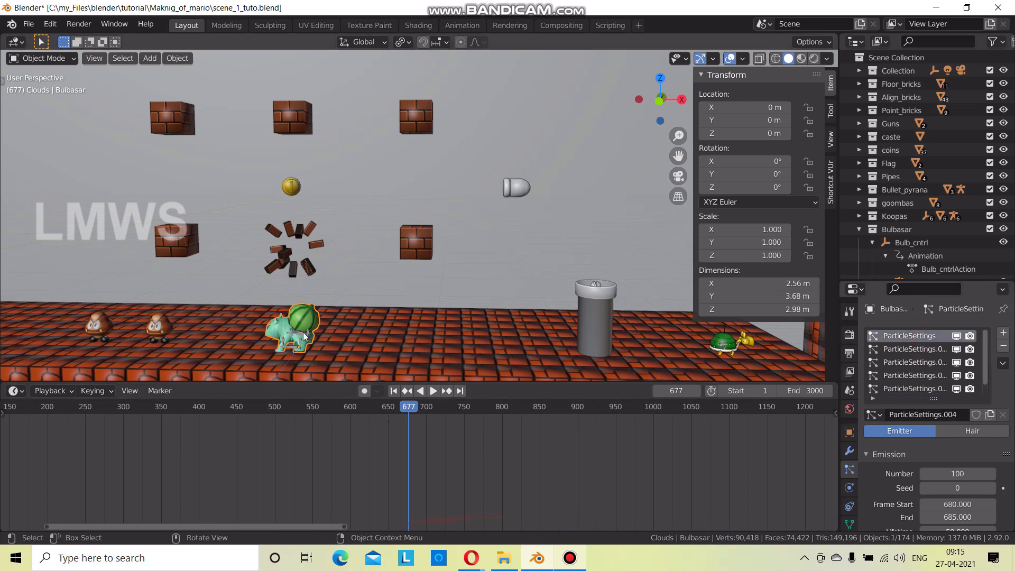
scroll(910, 476, "down", 3)
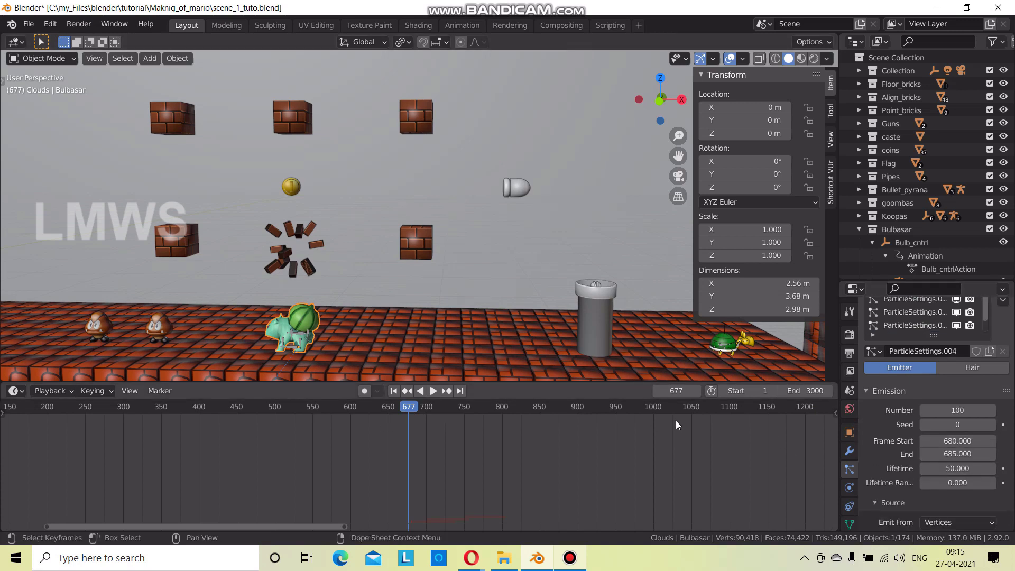
key("space")
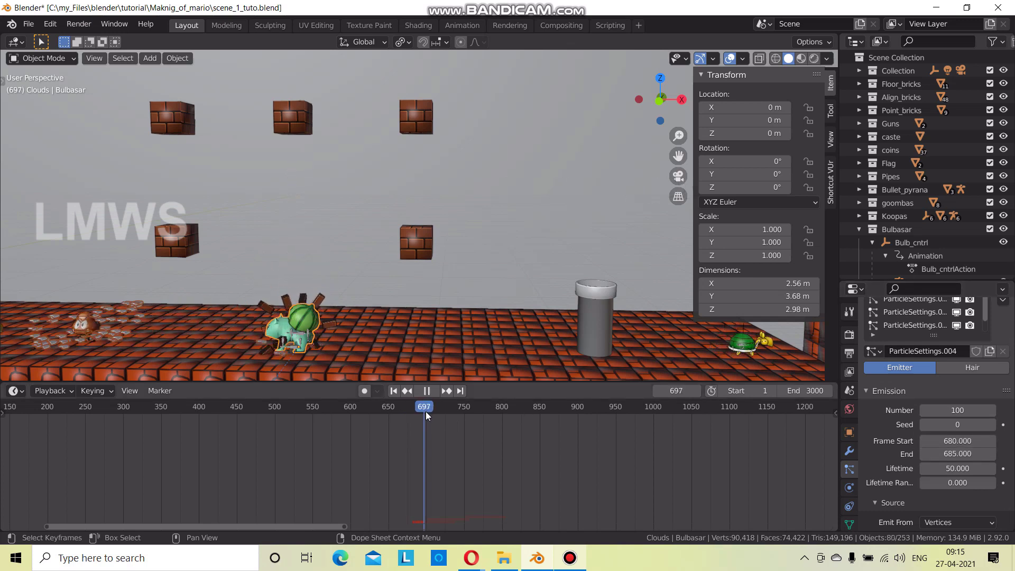
key("space")
scroll(386, 328, "down", 10)
mouse_move(369, 353)
middle_mouse_down()
mouse_move(205, 275)
mouse_move(303, 296)
middle_mouse_up()
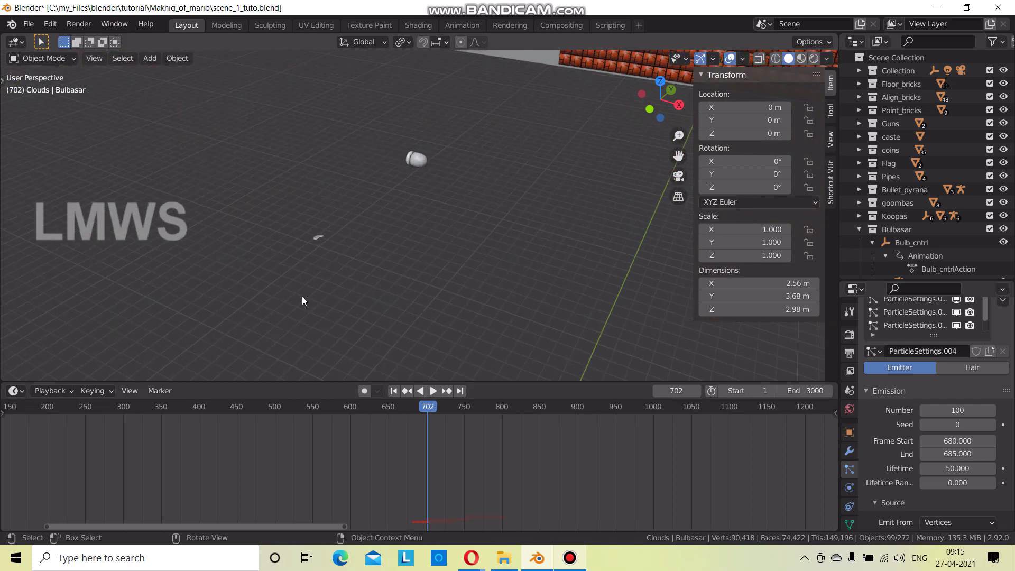
Select the Leaf, play briefly from about frame 656, and bring the view back to the level.
scroll(239, 264, "up", 3)
left_click(248, 253)
left_click_drag(351, 407, 392, 408)
key("space")
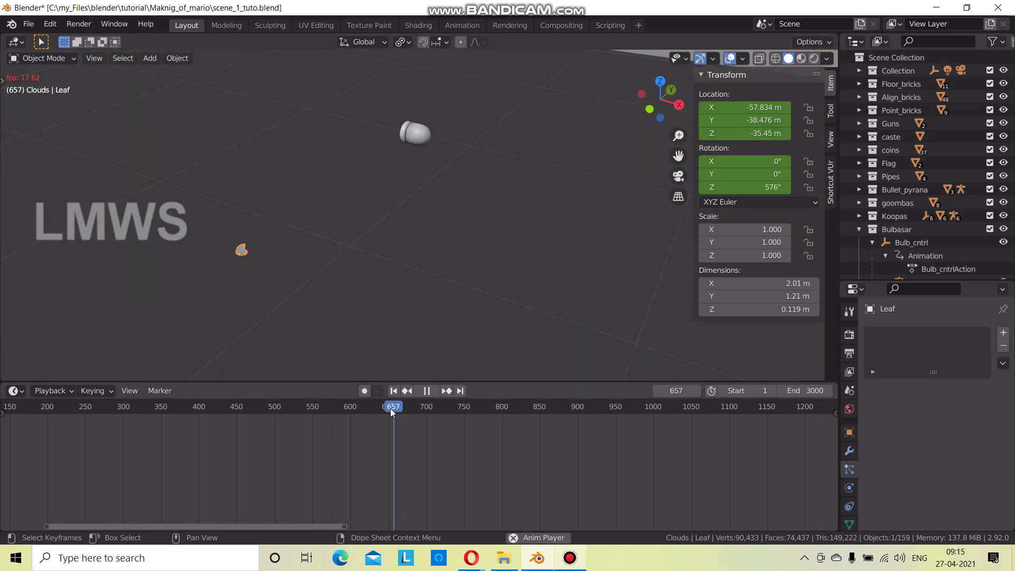
key("space")
mouse_move(408, 265)
middle_mouse_down()
mouse_move(309, 298)
mouse_move(303, 327)
mouse_move(332, 251)
mouse_move(451, 213)
mouse_move(601, 272)
mouse_move(674, 256)
mouse_move(399, 269)
mouse_move(477, 318)
middle_mouse_up()
scroll(417, 277, "up", 3)
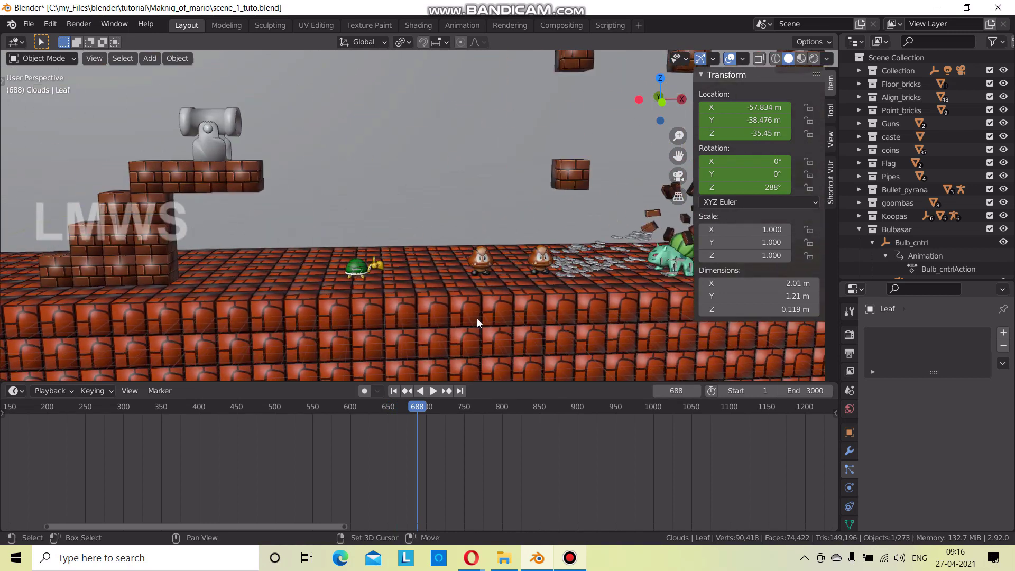
middle_click_drag(557, 332, 542, 329, "shift")
Play the animation to frame 809, frame the whole level, and save scene_1_tuto.blend.
key("space")
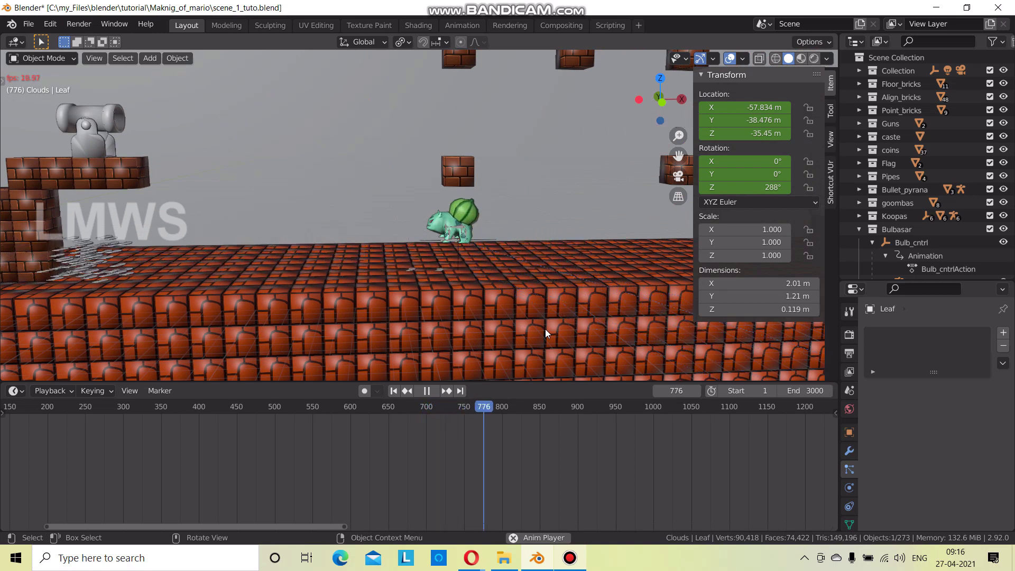
key("space")
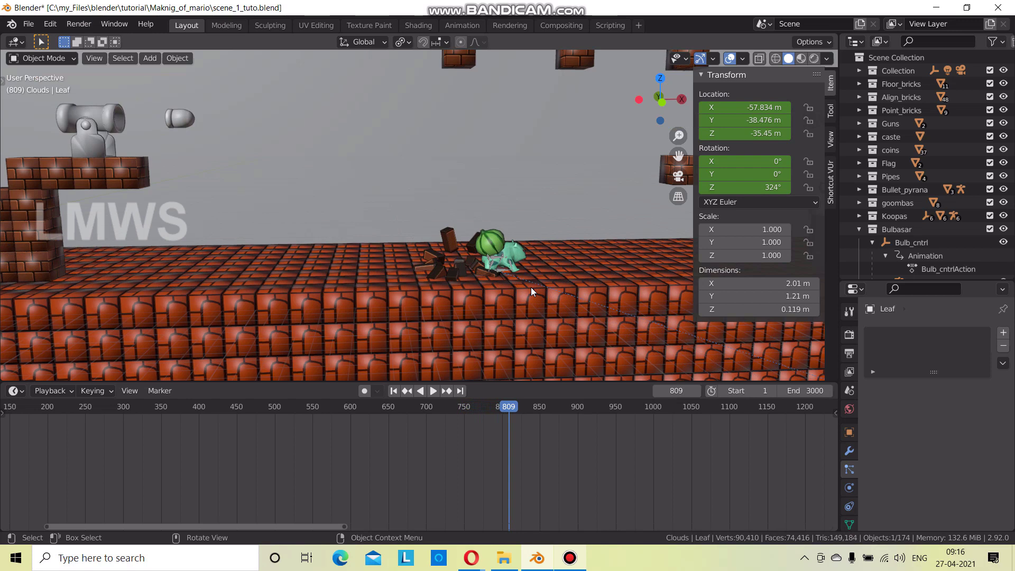
key("Home")
key("ctrl+s")
middle_click_drag(538, 294, 353, 369)
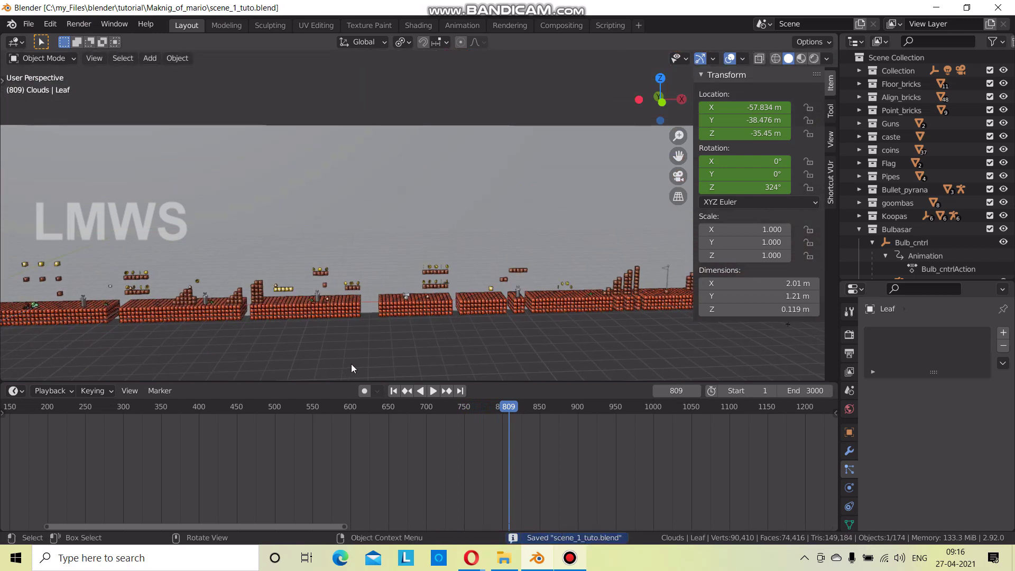
mouse_move(567, 363)
middle_mouse_down()
mouse_move(526, 350)
mouse_move(595, 351)
mouse_move(307, 336)
middle_mouse_up()
middle_click_drag(204, 336, 283, 337)
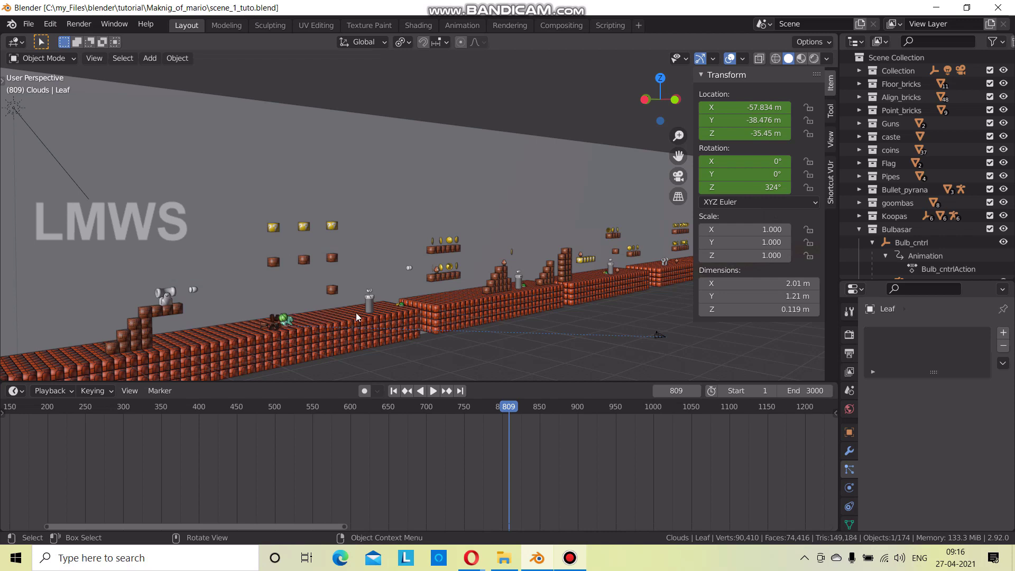
mouse_move(369, 312)
middle_mouse_down()
mouse_move(480, 316)
mouse_move(332, 329)
middle_mouse_up()
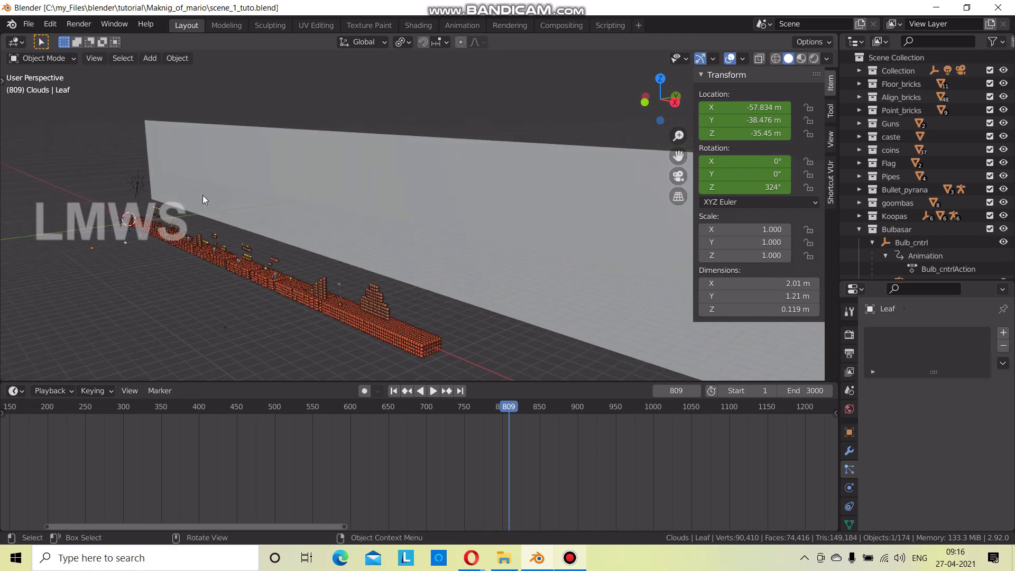
Switch to Material Preview shading, select the Sky wall, and save scene_1_tuto.blend.
left_click(801, 58)
left_click(439, 280)
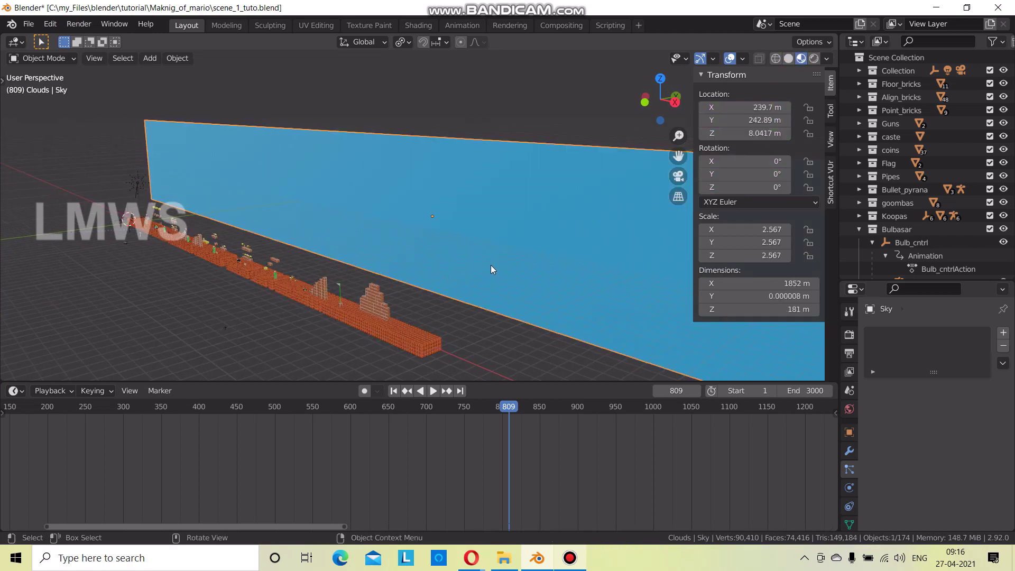
mouse_move(420, 274)
middle_mouse_down()
mouse_move(477, 272)
mouse_move(486, 258)
mouse_move(436, 275)
middle_mouse_up()
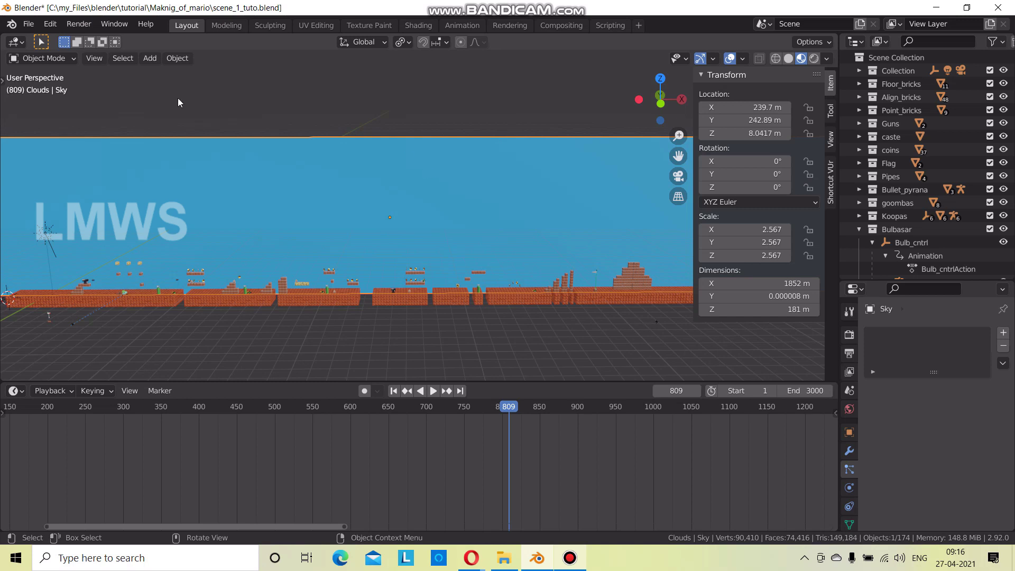
key("ctrl+s")
left_click(28, 24)
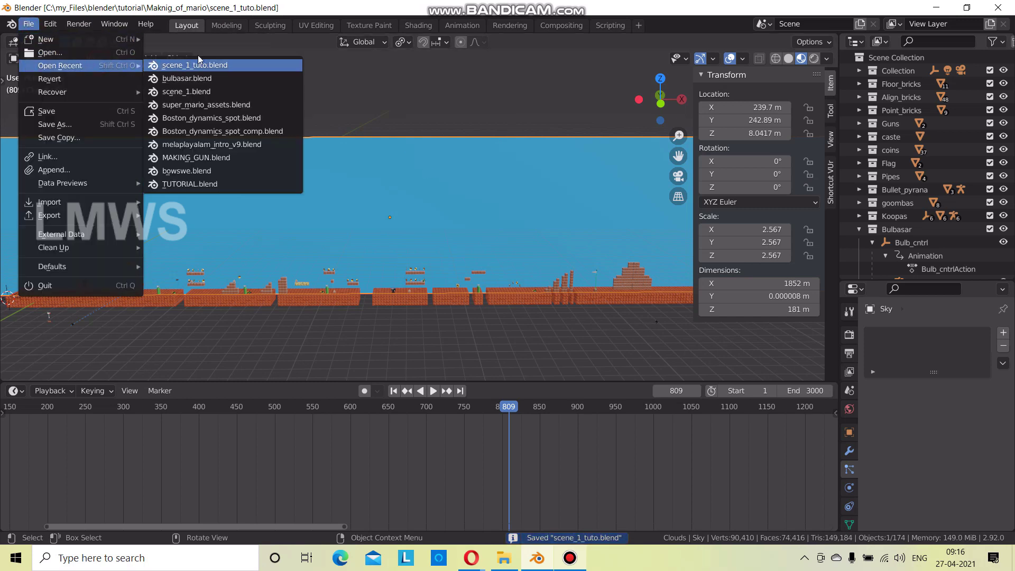
Open scene_1_bg.blend from the scenes_blend_file folder and zoom in on the cloud background planes.
left_click(98, 53)
left_click(150, 382)
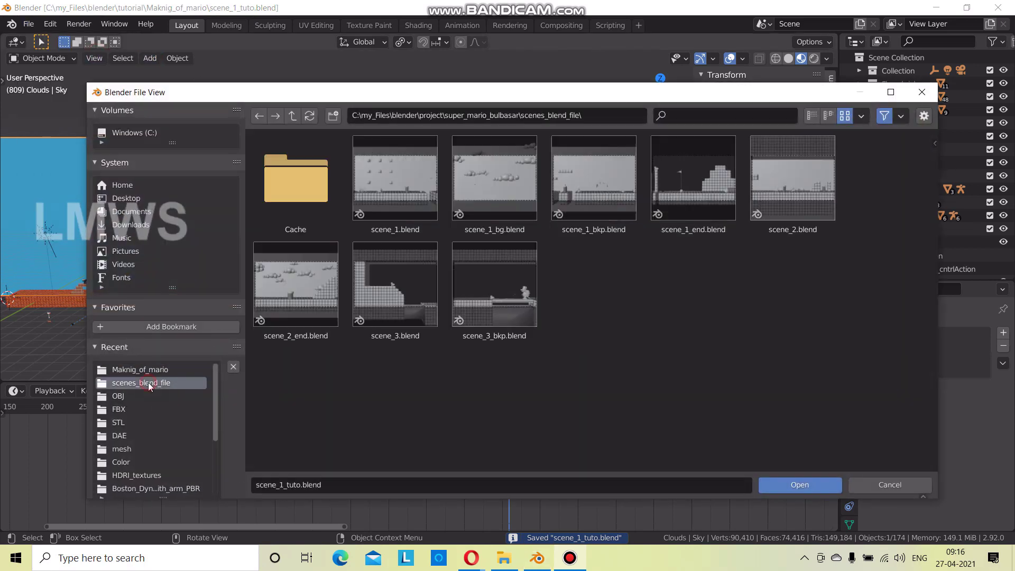
double_click(497, 199)
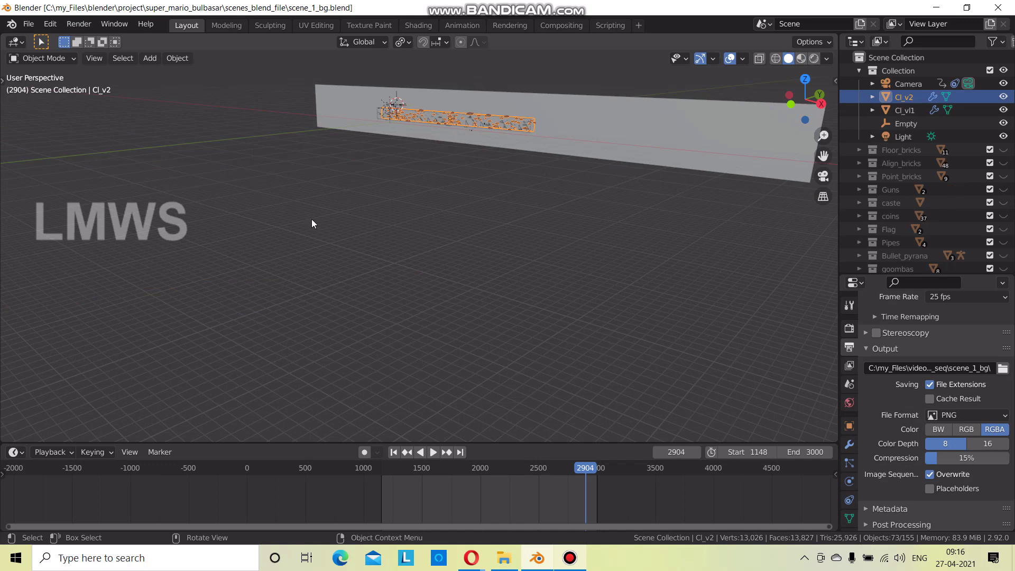
mouse_move(471, 236)
middle_mouse_down()
mouse_move(491, 322)
mouse_move(420, 325)
mouse_move(422, 316)
middle_mouse_up()
left_click(492, 324)
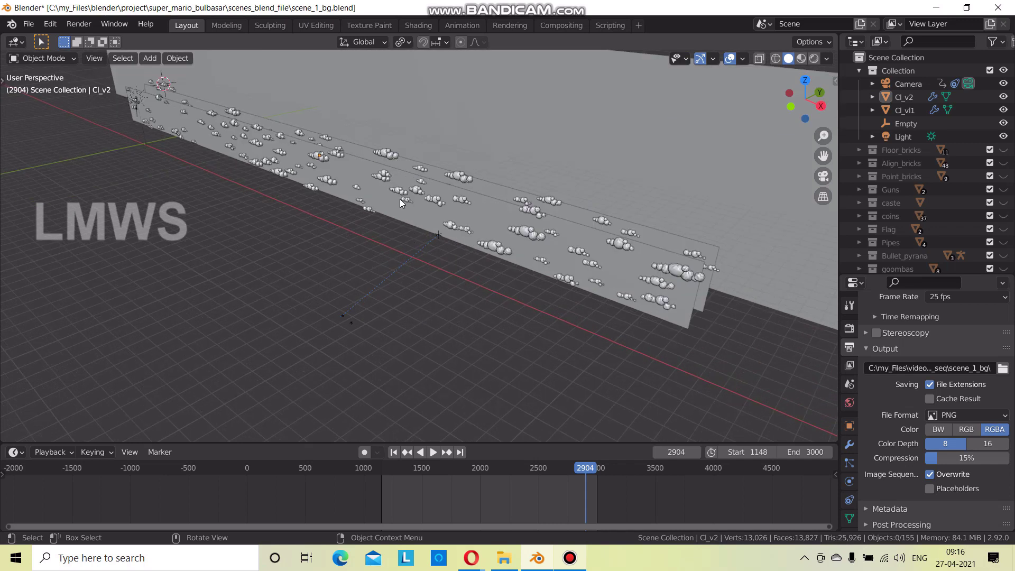
left_click(487, 13)
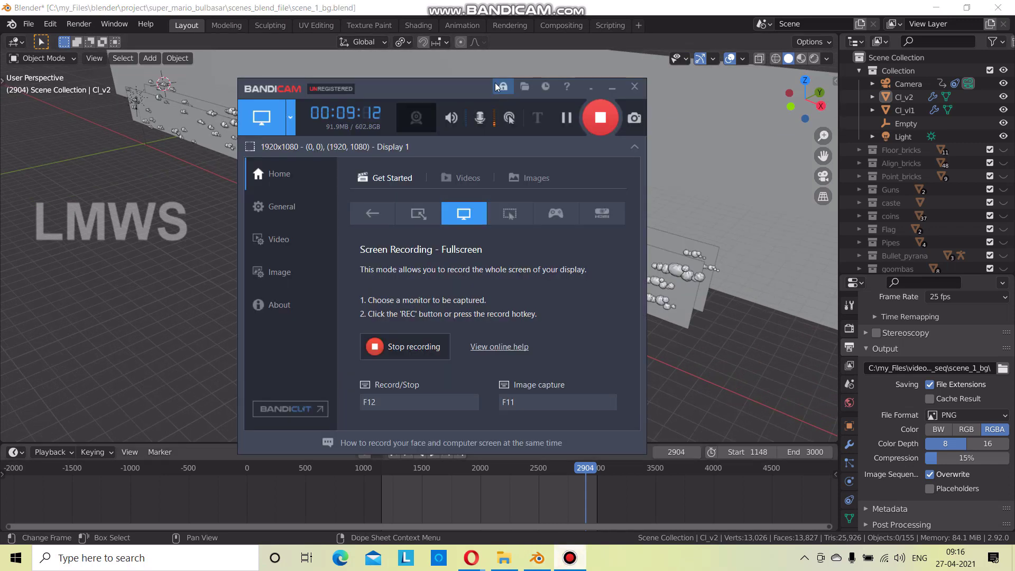
left_click(601, 117)
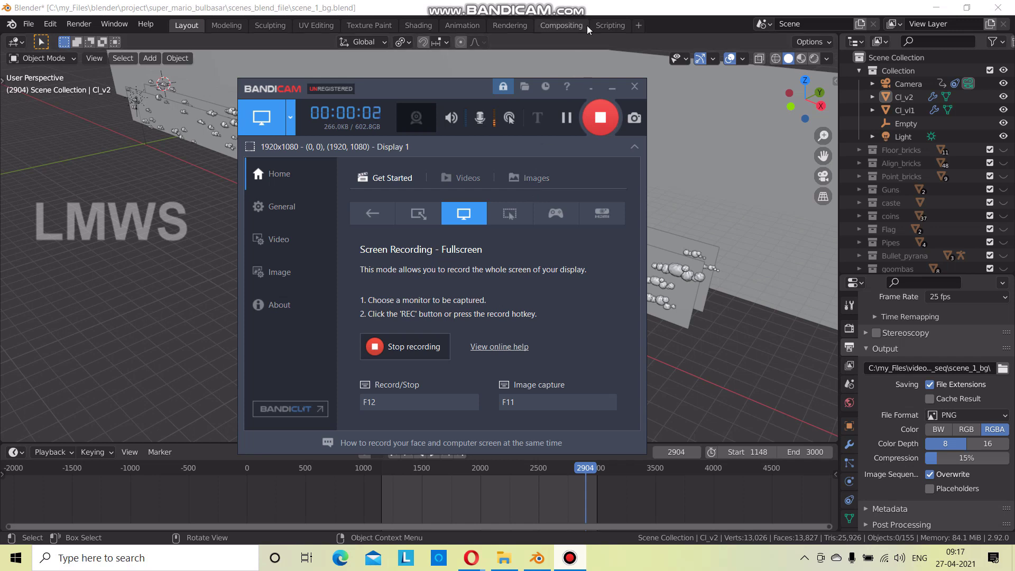
left_click(611, 87)
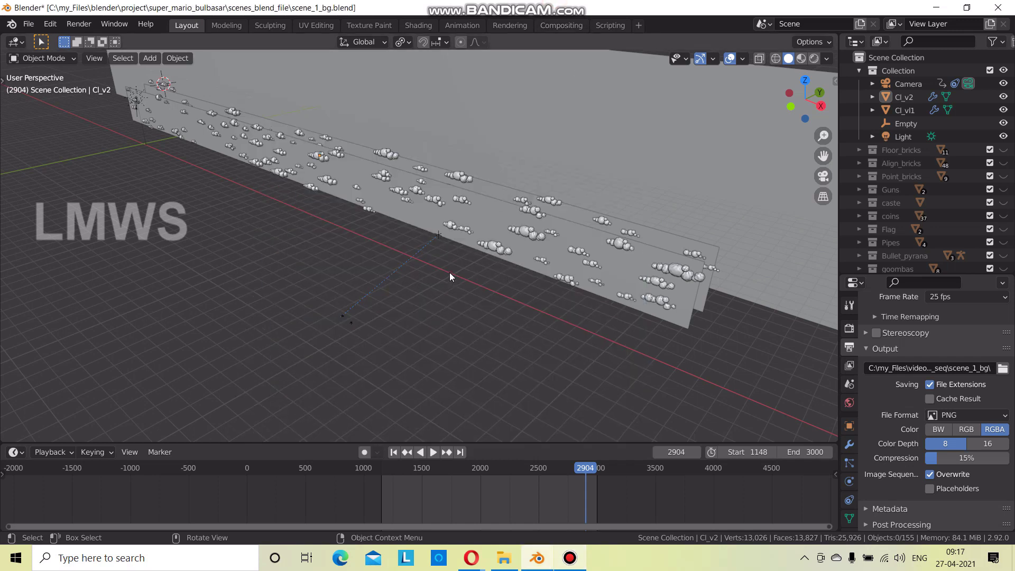
Select the camera, Bulb_cntrl and the Cl_vl1 cloud plane while orbiting around the cloud wall.
left_click(342, 318)
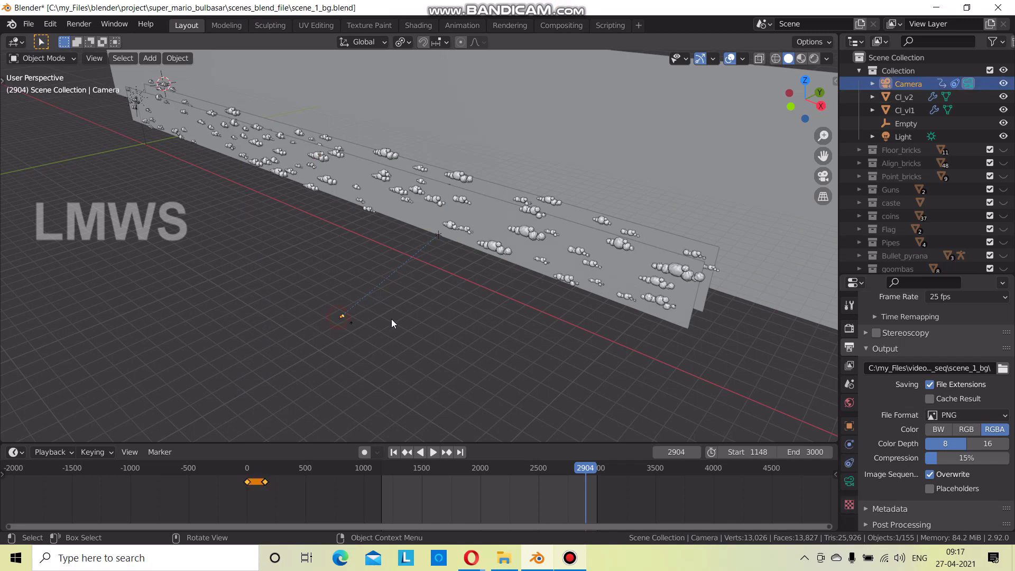
scroll(391, 318, "up", 4)
left_click(465, 215)
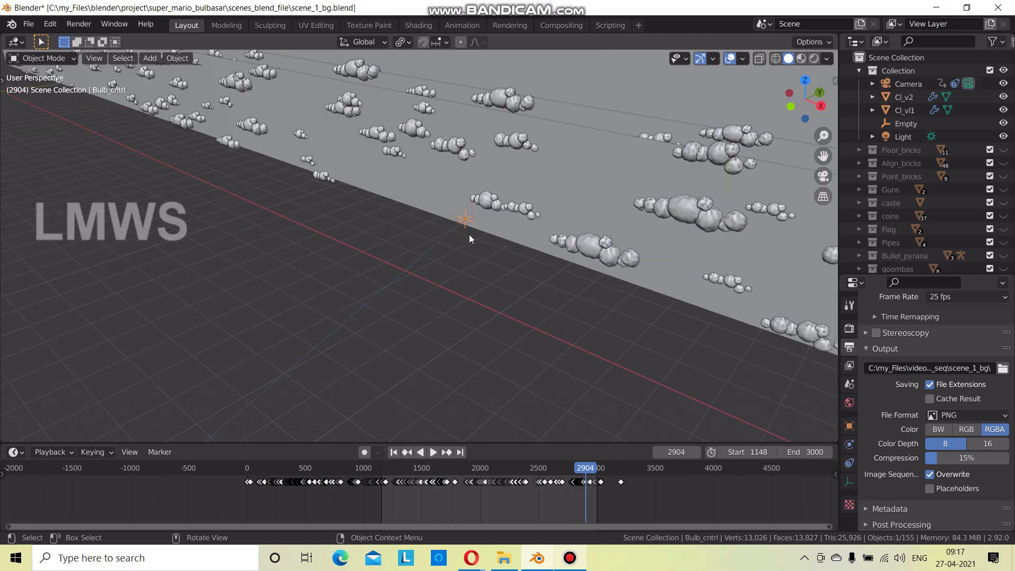
middle_click_drag(468, 240, 356, 354)
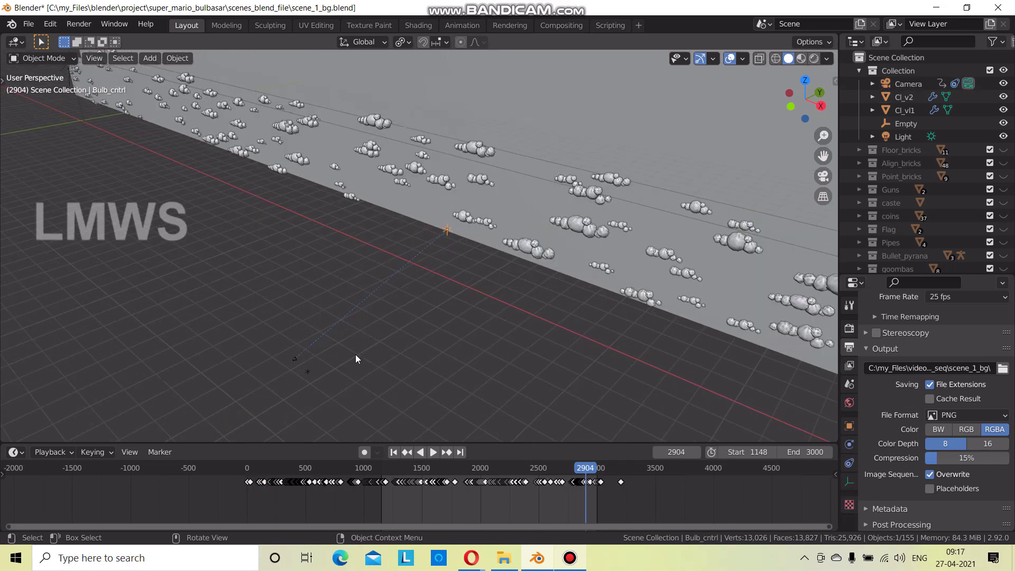
mouse_move(271, 386)
middle_mouse_down()
mouse_move(309, 369)
mouse_move(300, 373)
mouse_move(301, 354)
mouse_move(146, 256)
mouse_move(159, 245)
mouse_move(227, 245)
mouse_move(416, 265)
mouse_move(296, 253)
mouse_move(247, 272)
mouse_move(347, 263)
mouse_move(316, 195)
middle_mouse_up()
mouse_move(566, 275)
middle_mouse_down()
mouse_move(661, 299)
mouse_move(564, 299)
mouse_move(388, 208)
middle_mouse_up()
left_click(417, 104)
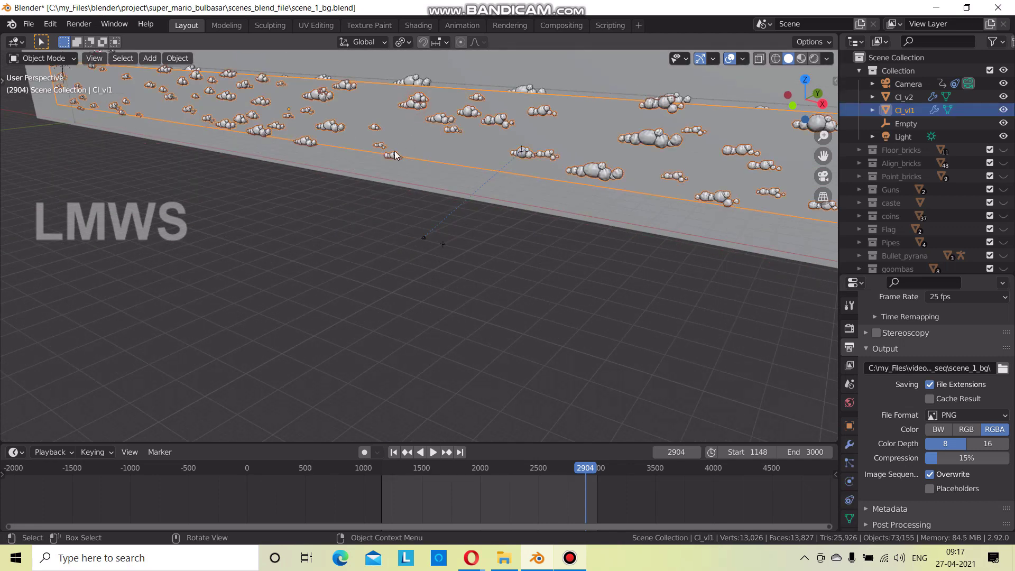
mouse_move(418, 104)
middle_mouse_down()
mouse_move(442, 215)
mouse_move(483, 191)
middle_mouse_up()
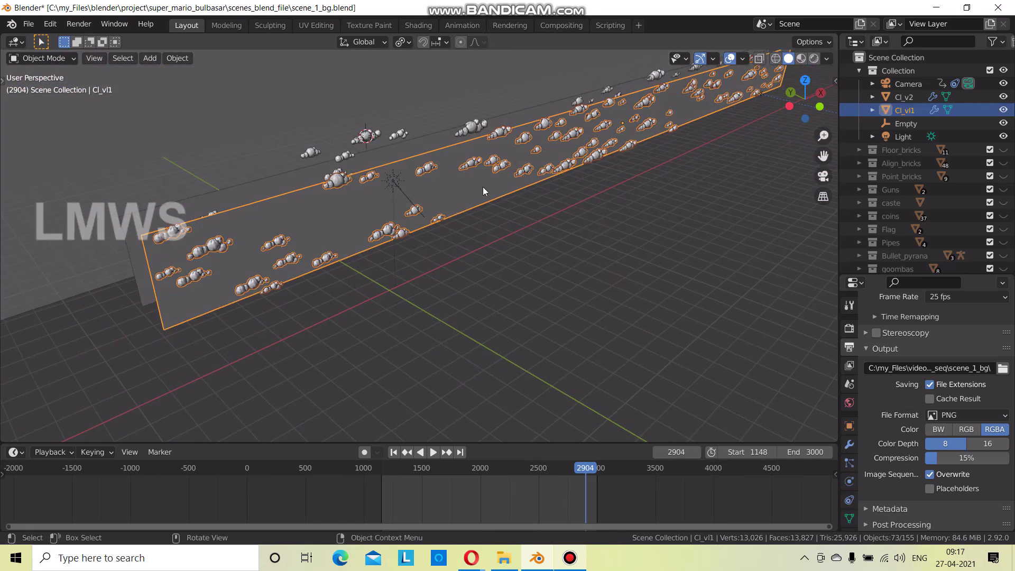
Switch to Material Preview to show white clouds over the blue sky.
left_click(801, 61)
mouse_move(595, 211)
middle_mouse_down()
mouse_move(505, 204)
mouse_move(424, 263)
mouse_move(455, 193)
mouse_move(409, 309)
mouse_move(477, 297)
middle_mouse_up()
left_click(454, 193)
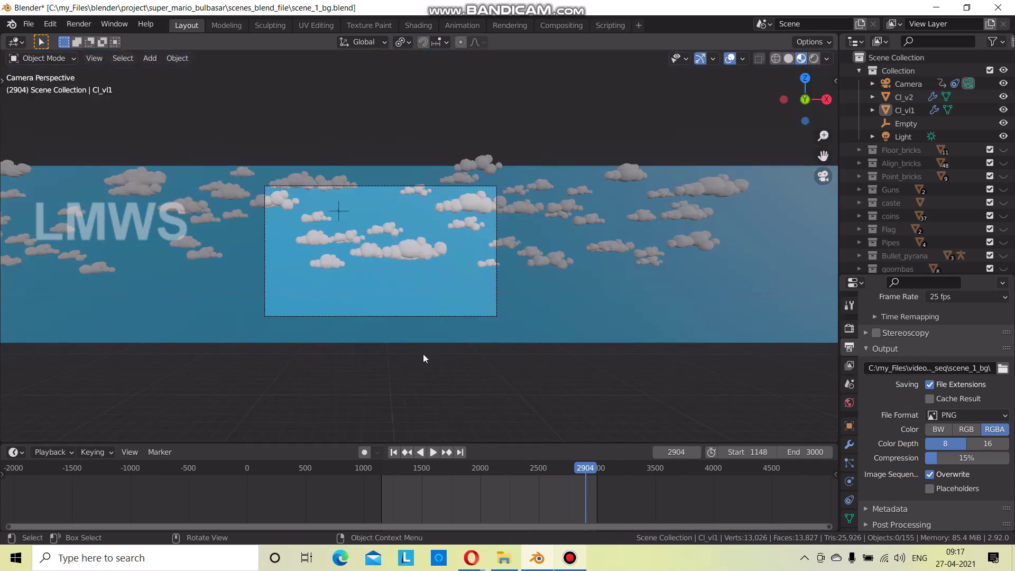
Play the cloud animation from frame 1148, stop at 1351, and orbit outside the camera view.
left_click(378, 470)
key("space")
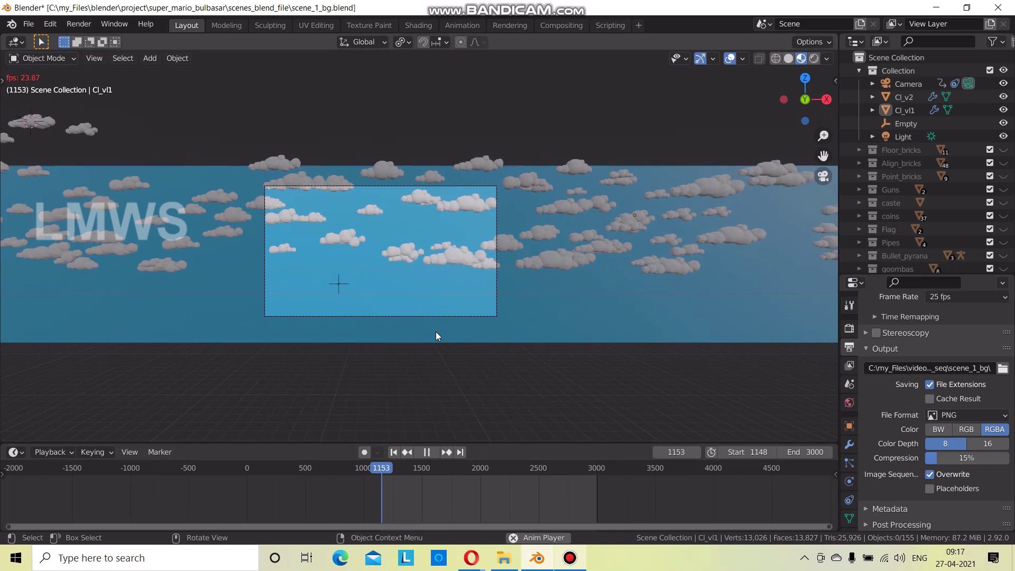
scroll(427, 344, "up", 2)
scroll(382, 268, "up", 2)
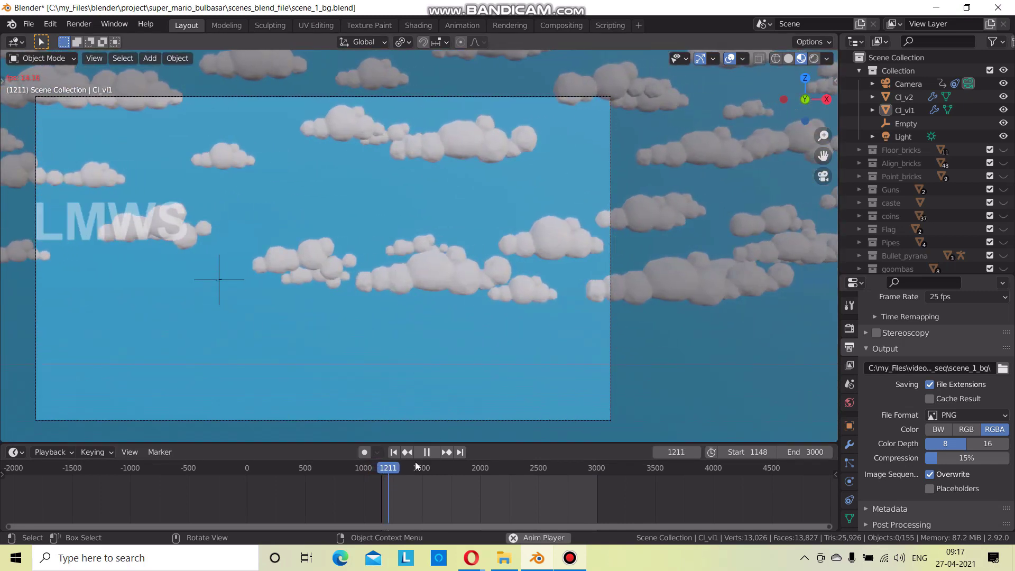
key("space")
left_click(402, 468)
key("space")
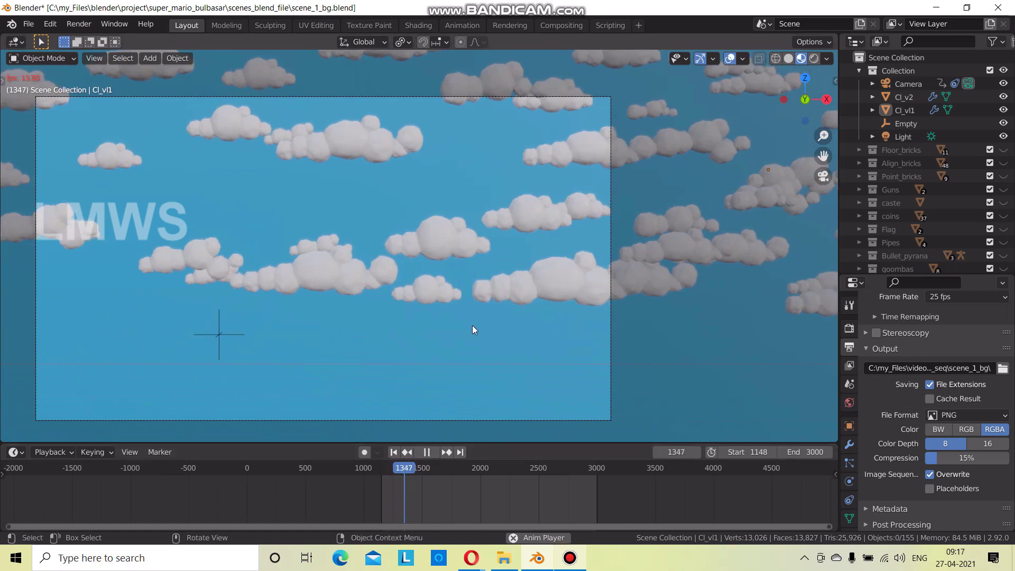
key("space")
scroll(472, 325, "down", 2)
mouse_move(505, 335)
middle_mouse_down()
mouse_move(407, 360)
mouse_move(303, 350)
mouse_move(466, 365)
middle_mouse_up()
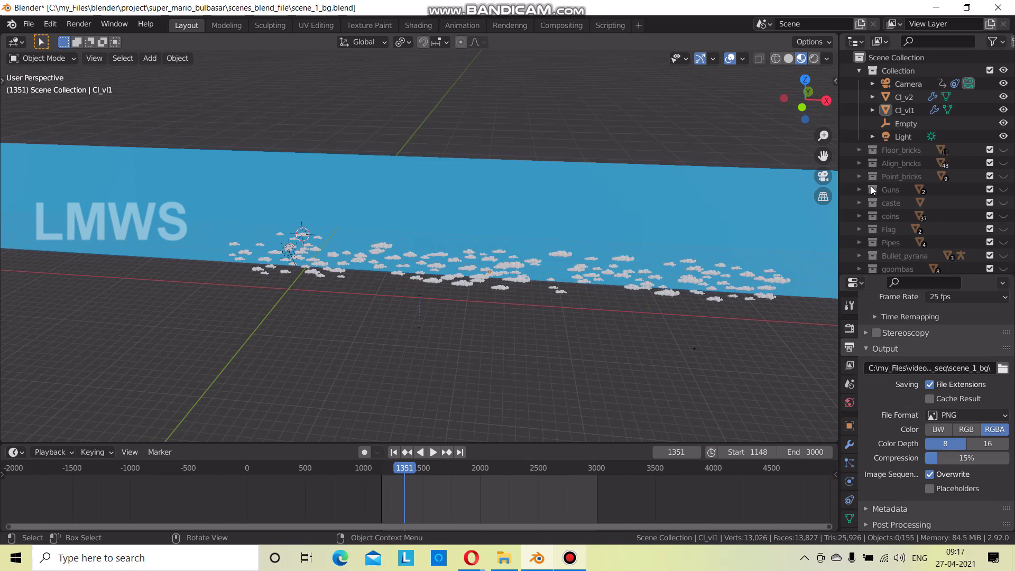
Expand the clouds collection and inspect the Sphere.001 and Sphere.003 cloud objects.
scroll(887, 187, "down", 3)
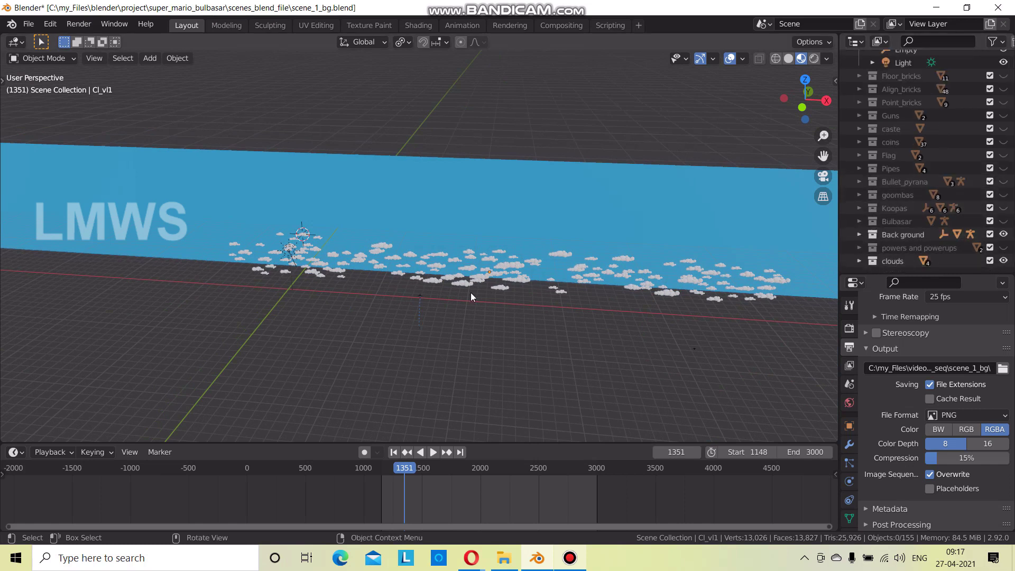
left_click(860, 260)
scroll(894, 238, "down", 3)
left_click(913, 225)
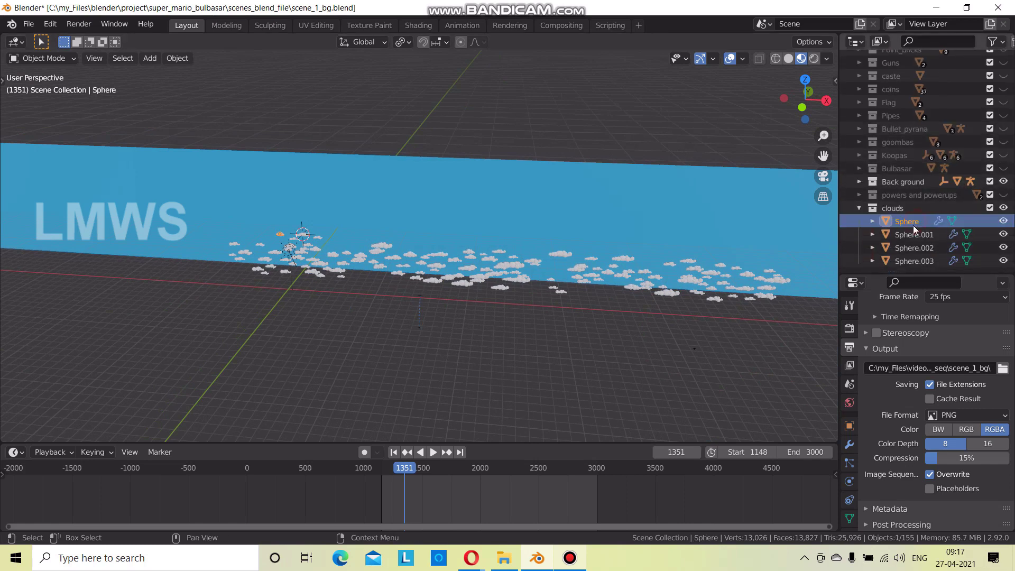
scroll(202, 274, "up", 2)
scroll(296, 291, "up", 2)
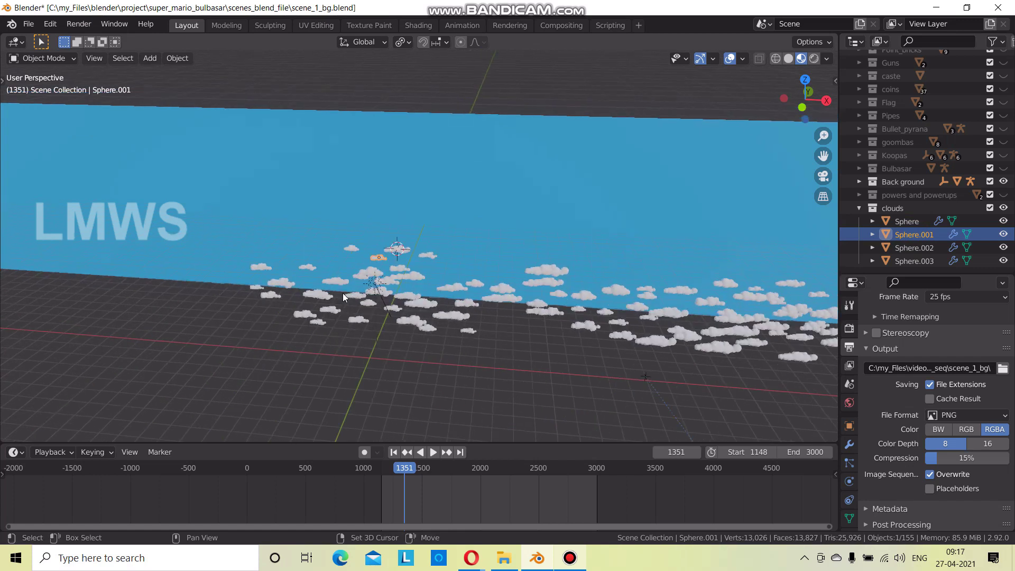
scroll(343, 293, "up", 2)
left_click(920, 247)
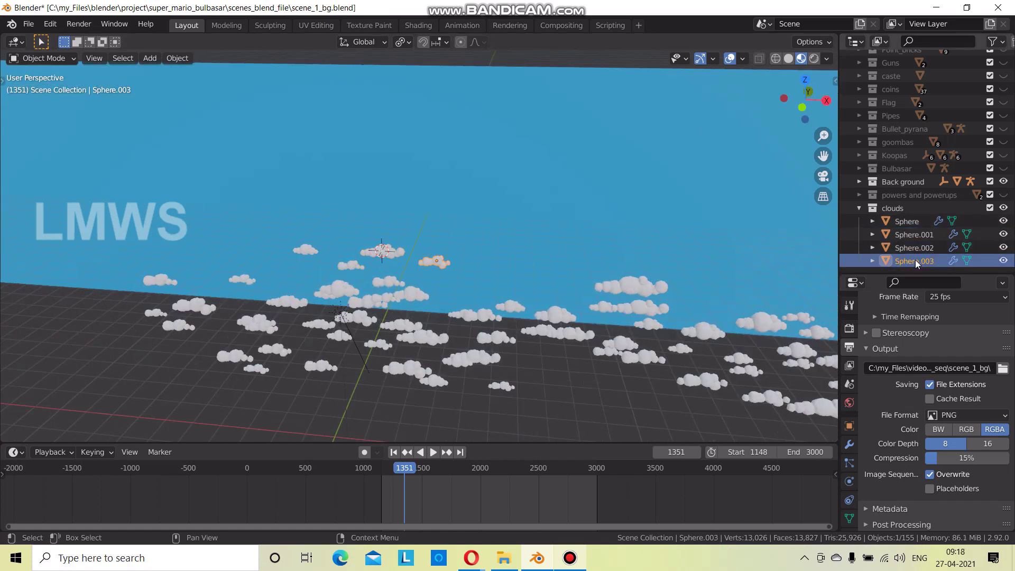
left_click(919, 248)
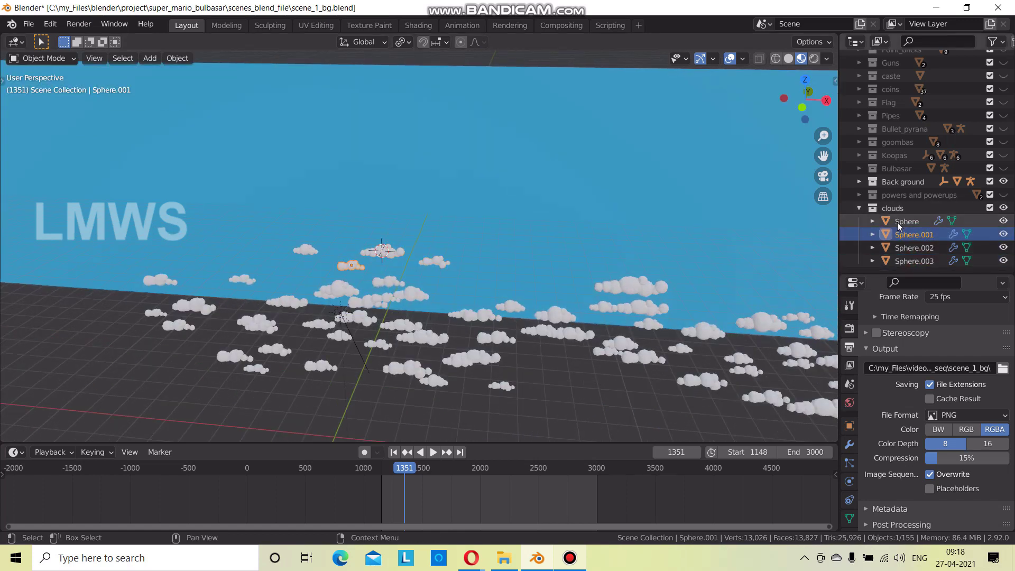
Expand the Back ground collection and select the Cl_v2 emitter plane, comparing it with Cl_vl1.
left_click(859, 181)
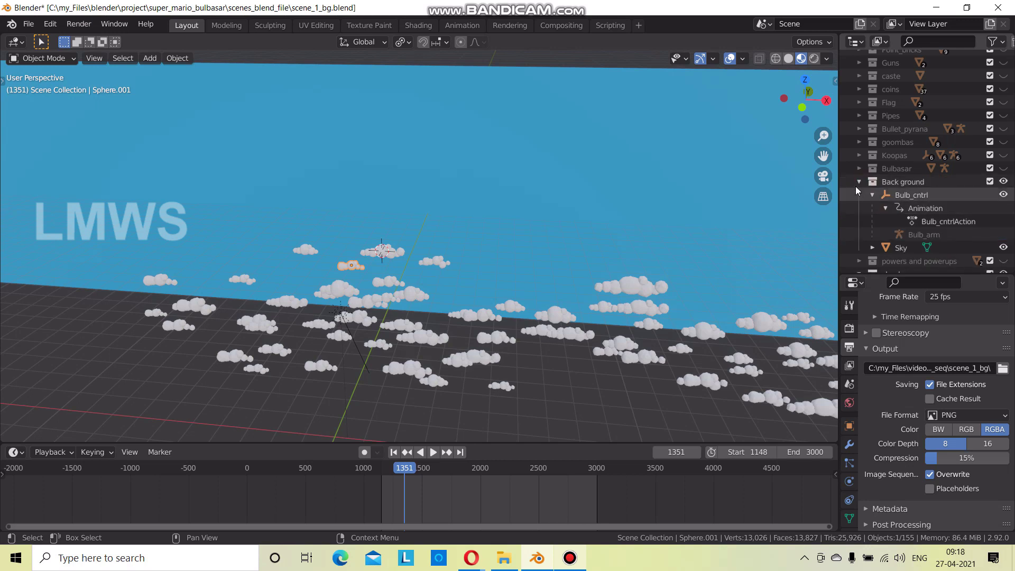
scroll(884, 185, "up", 3)
scroll(884, 182, "up", 3)
left_click(911, 98)
middle_click_drag(432, 273, 634, 212)
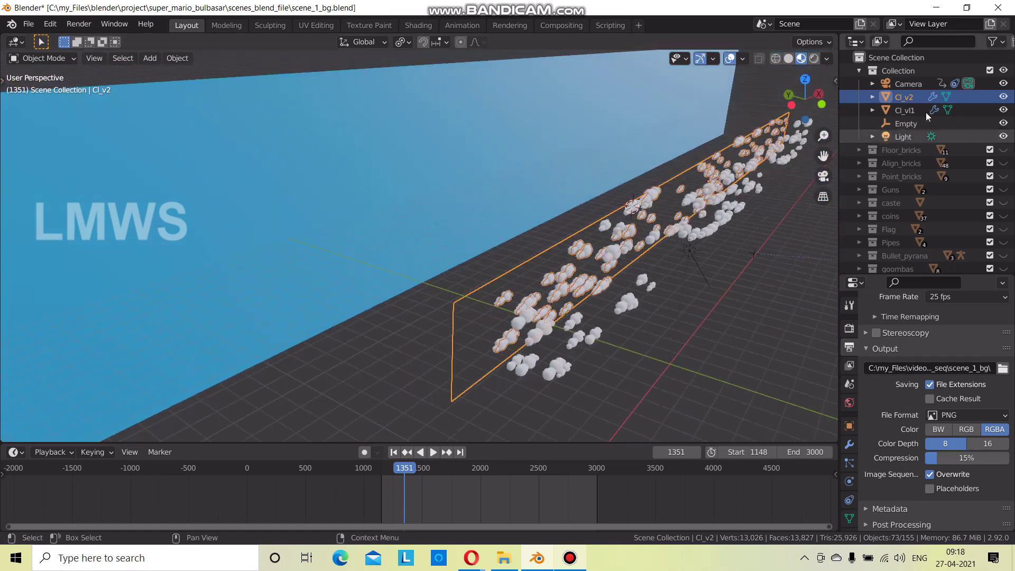
left_click(904, 110)
left_click(913, 97)
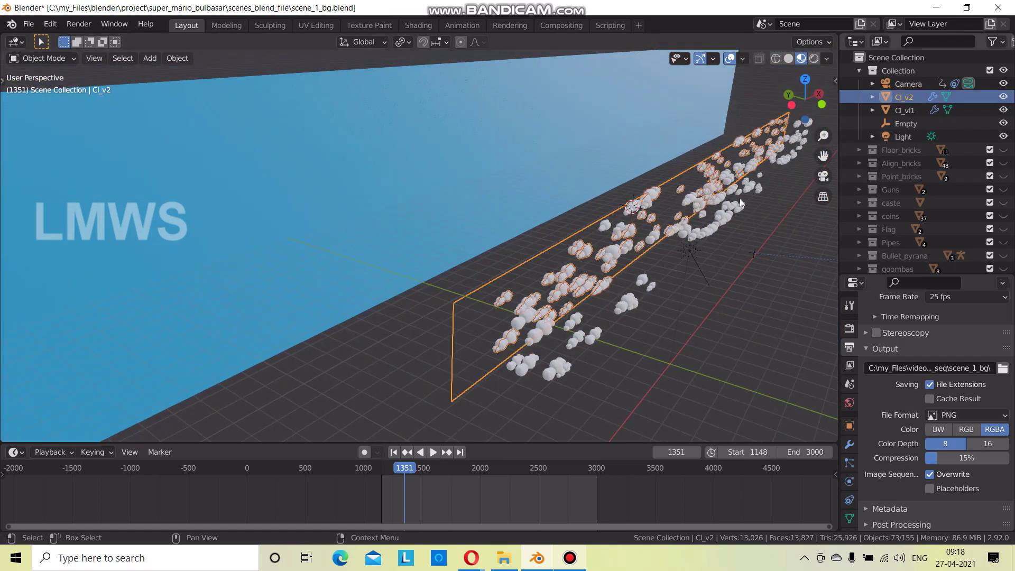
Show Cl_v2's Transparent BSDF, Alpha Blend material and view the clouds frontally.
scroll(850, 500, "down", 1)
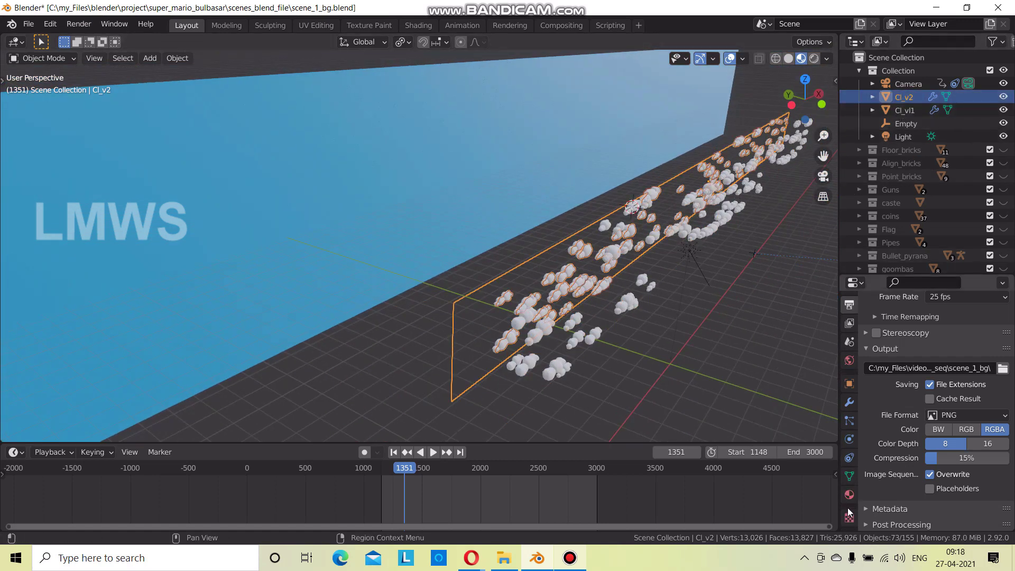
left_click(849, 494)
scroll(897, 400, "up", 5)
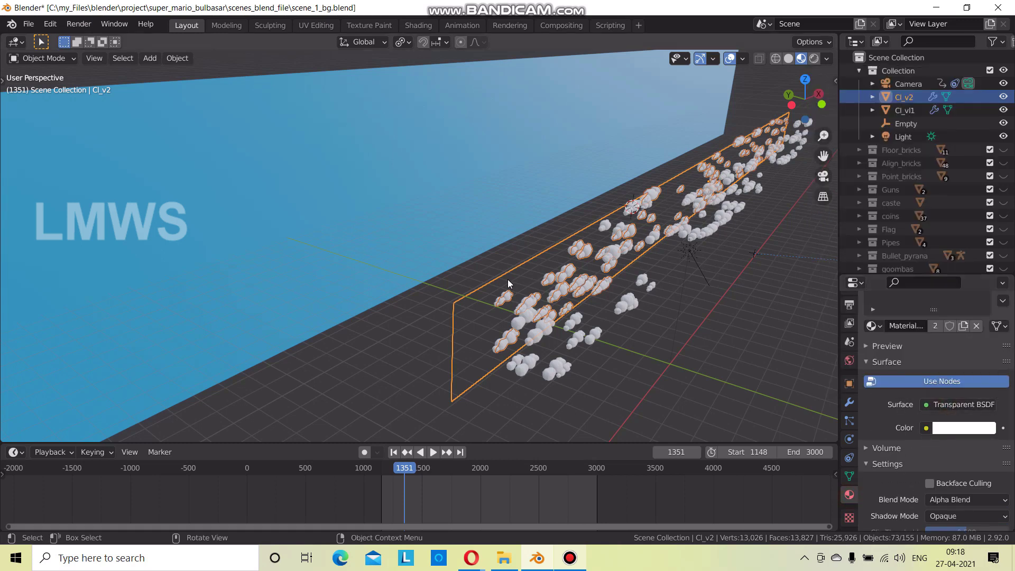
mouse_move(608, 304)
middle_mouse_down()
mouse_move(537, 294)
mouse_move(406, 245)
middle_mouse_up()
middle_click_drag(357, 309, 513, 270)
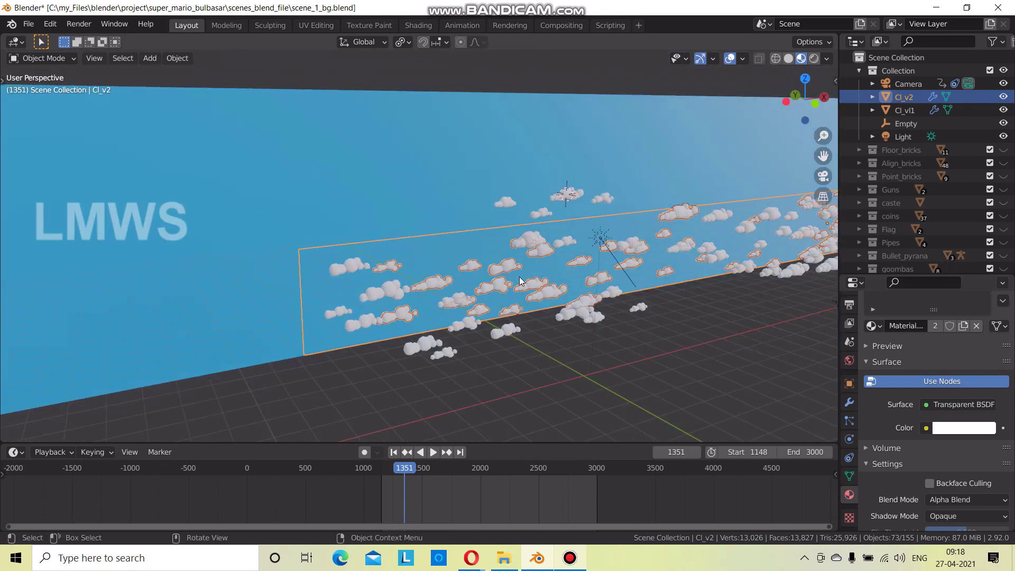
Check Cl_v2's particles render as the clouds collection at scale 0.430, 0.493 randomness.
left_click(850, 421)
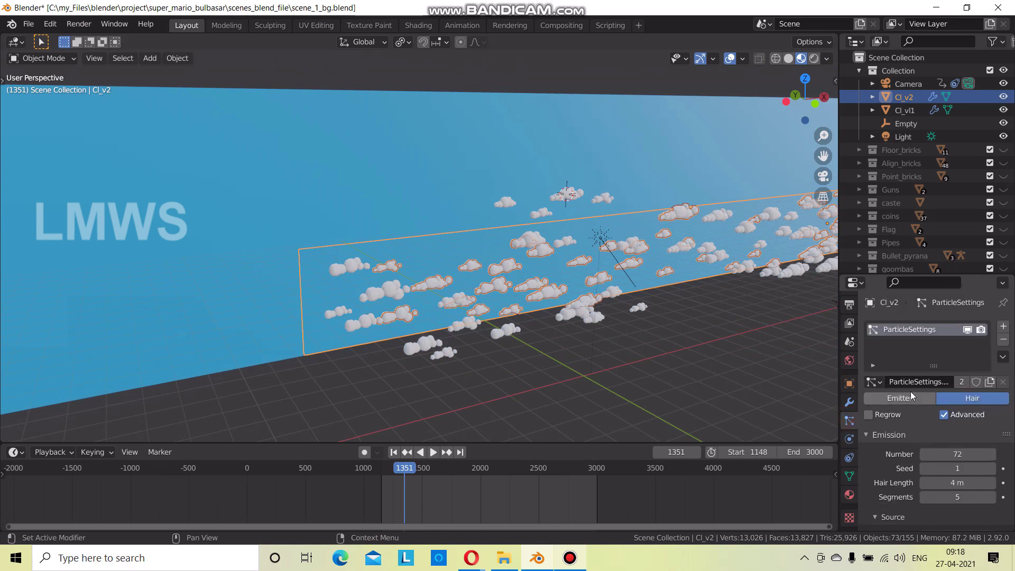
scroll(983, 406, "down", 3)
scroll(903, 416, "down", 5)
scroll(903, 417, "down", 4)
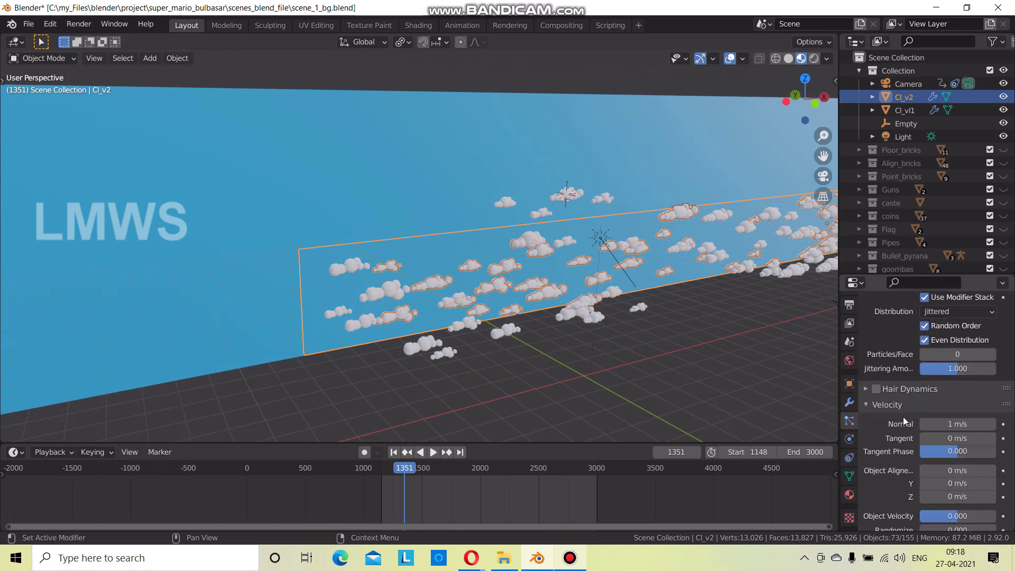
scroll(906, 249, "down", 5)
left_click(899, 208)
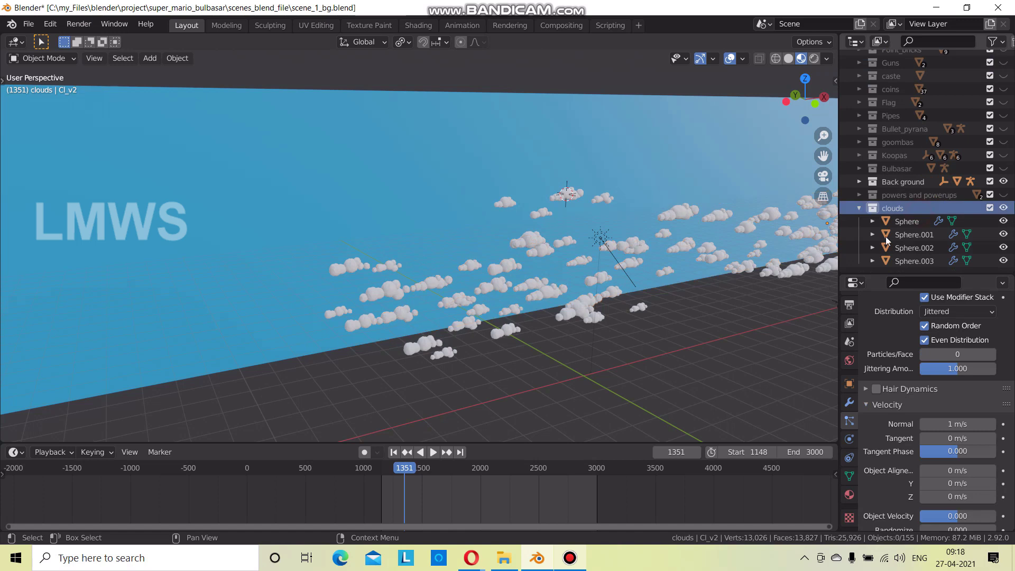
scroll(896, 483, "down", 7)
scroll(898, 431, "down", 1)
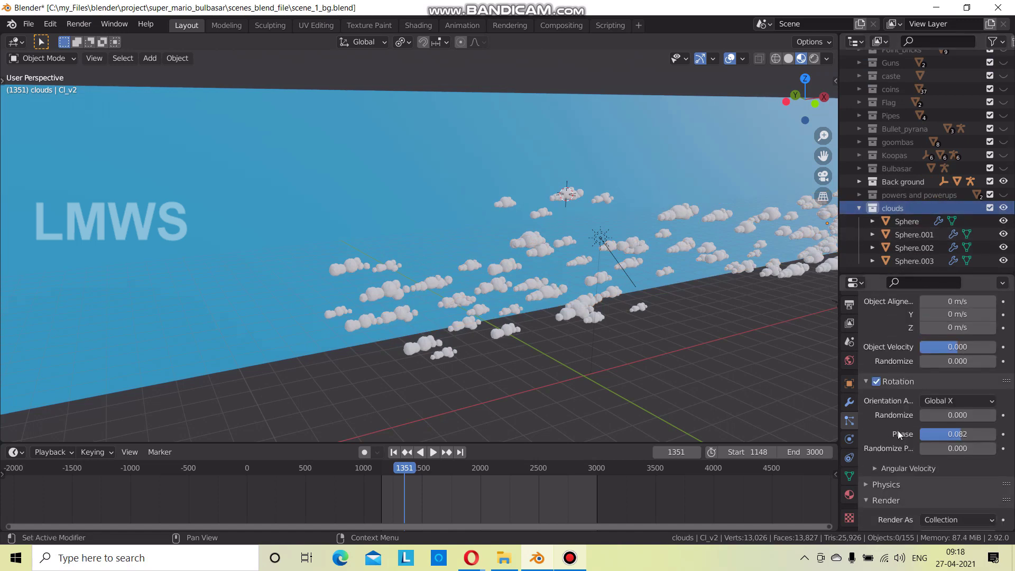
scroll(904, 431, "down", 5)
left_click(943, 393)
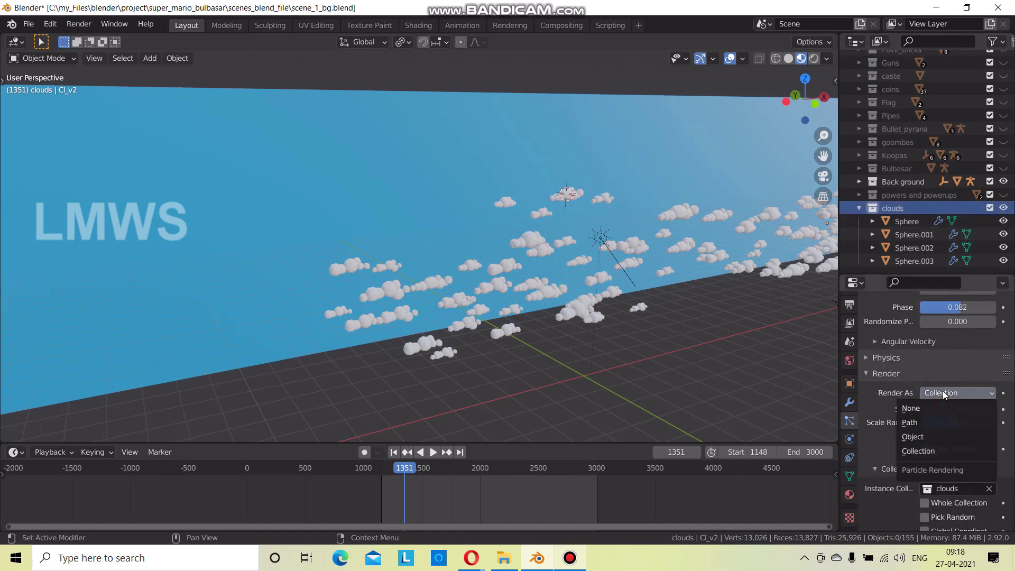
left_click(943, 391)
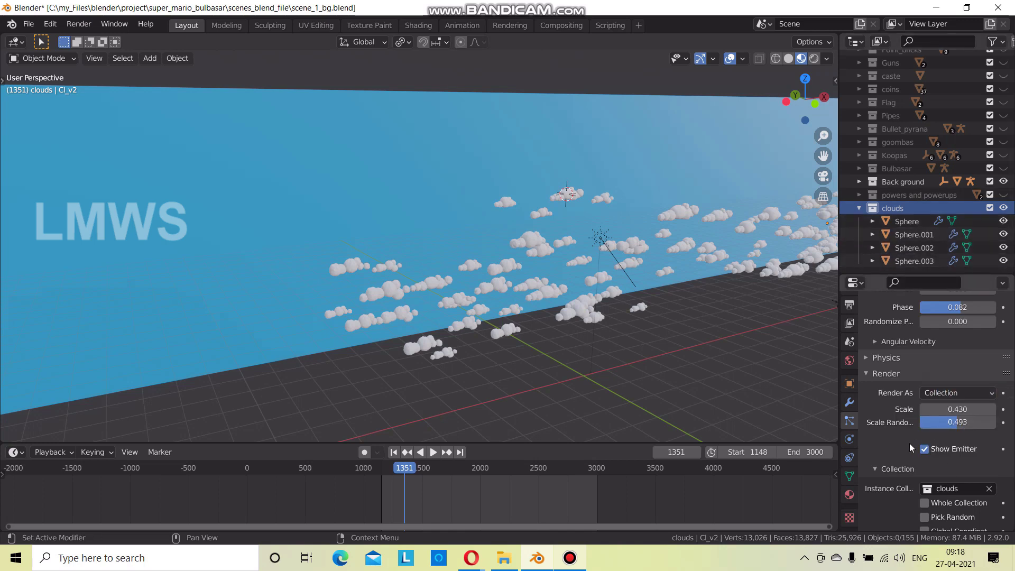
Orbit around the sky, reselect the cloud emitter planes, and bring up the recent files list.
mouse_move(452, 342)
middle_mouse_down()
mouse_move(565, 356)
mouse_move(494, 352)
mouse_move(528, 386)
mouse_move(429, 376)
mouse_move(431, 402)
mouse_move(238, 360)
mouse_move(281, 373)
mouse_move(172, 331)
mouse_move(385, 300)
middle_mouse_up()
left_click(341, 320)
middle_click_drag(541, 334, 459, 338)
middle_click_drag(382, 382, 297, 385)
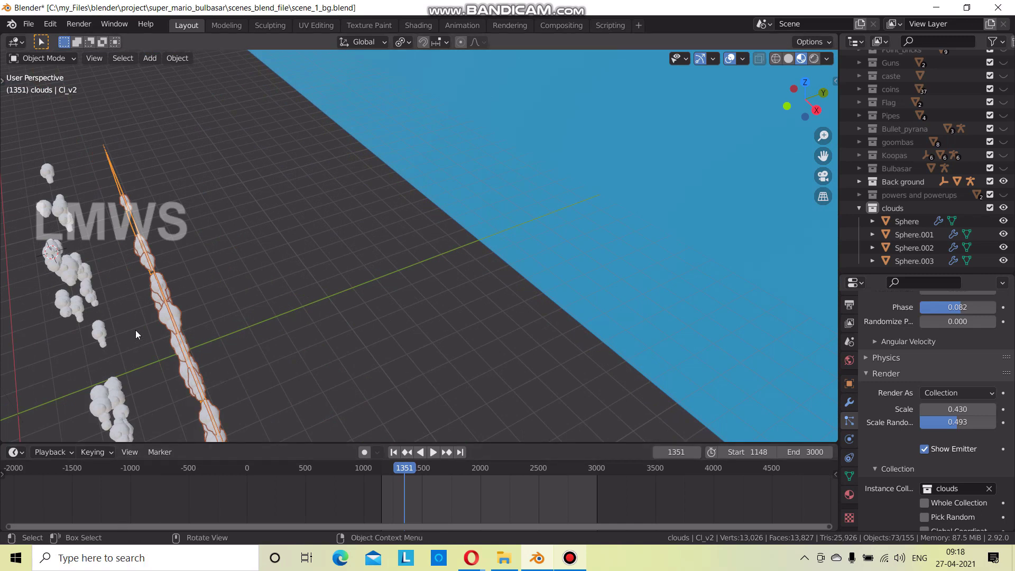
left_click(86, 315)
left_click(160, 280)
mouse_move(155, 309)
middle_mouse_down()
mouse_move(212, 324)
mouse_move(306, 290)
mouse_move(385, 218)
middle_mouse_up()
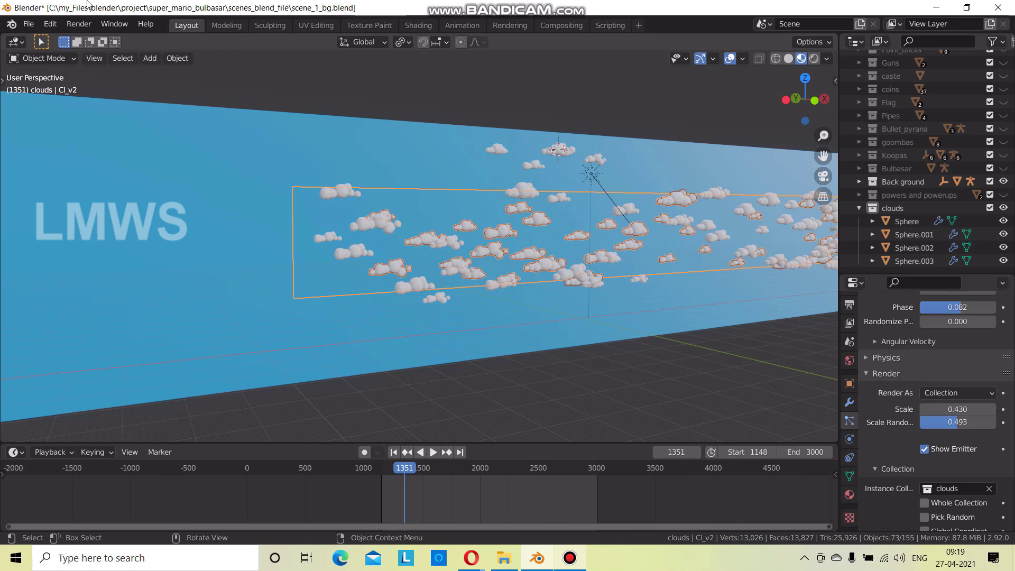
left_click(28, 24)
mouse_move(60, 65)
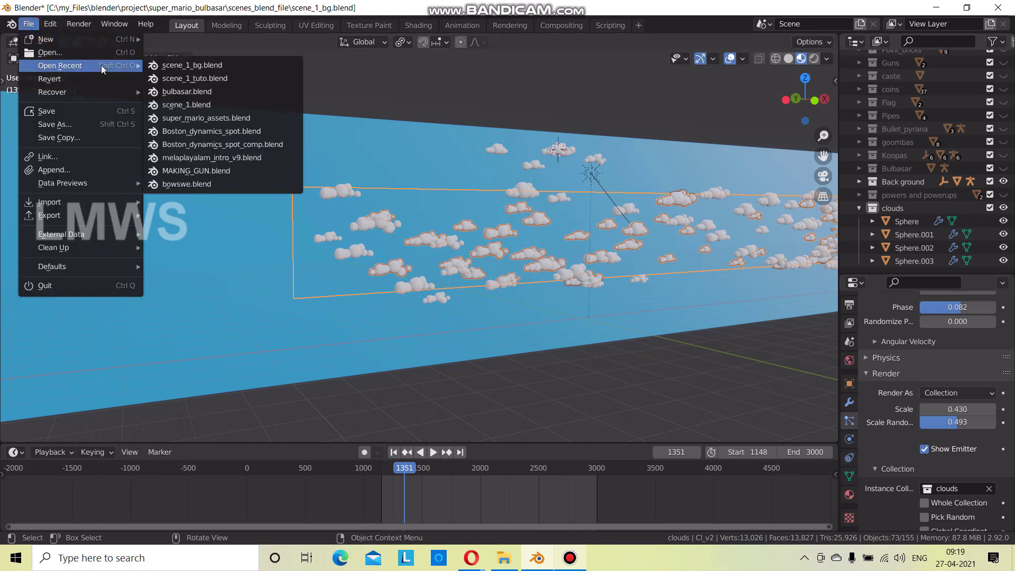
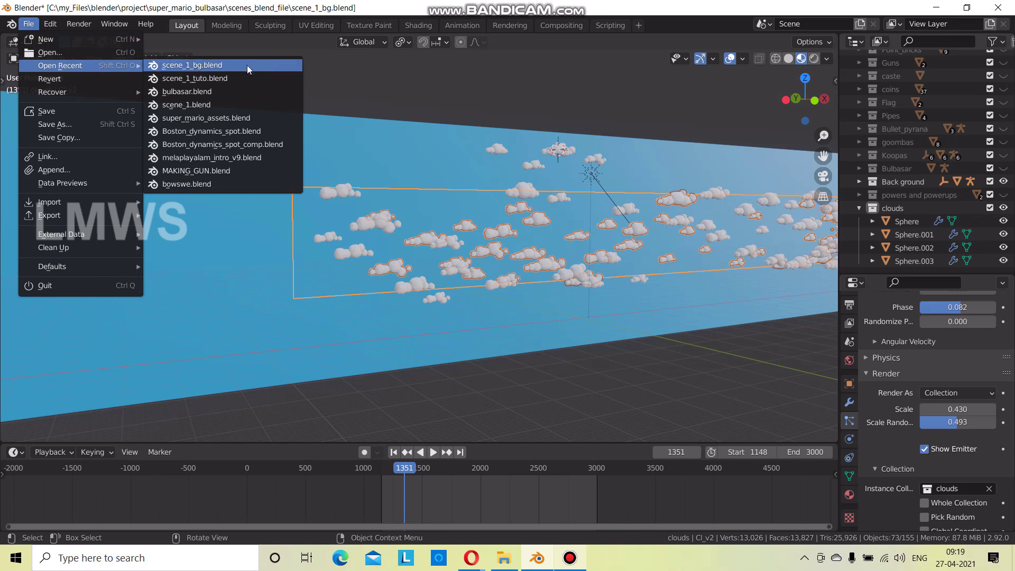
Open scene_1_tuto.blend from the recent files and confirm the save-changes prompt.
left_click(255, 79)
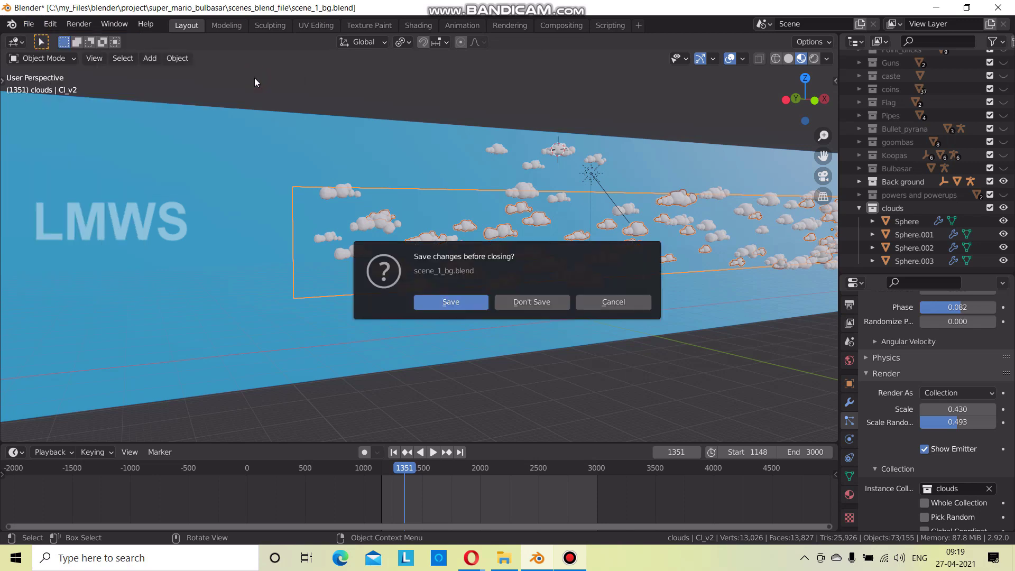
left_click(537, 306)
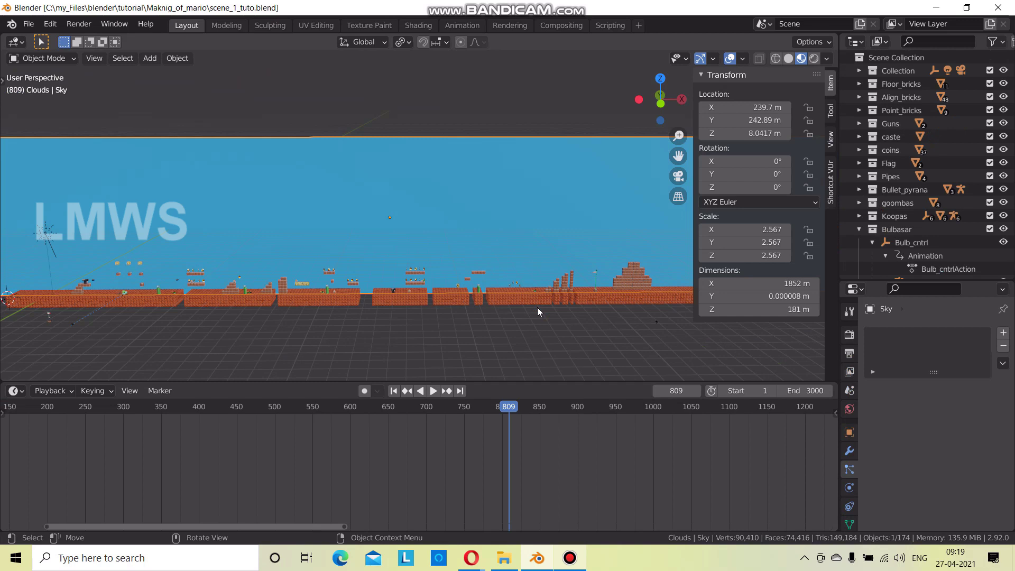
Zoom into the brick level and select a question block.
mouse_move(537, 307)
middle_mouse_down("ctrl")
mouse_move(256, 281)
mouse_move(326, 291)
middle_mouse_up("ctrl")
scroll(326, 291, "up", 2)
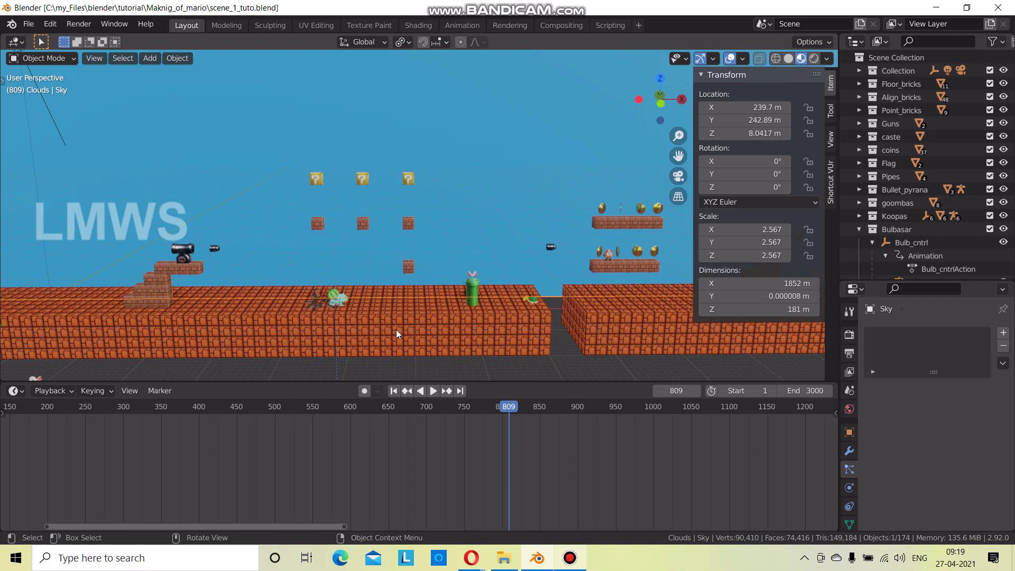
left_click(312, 179)
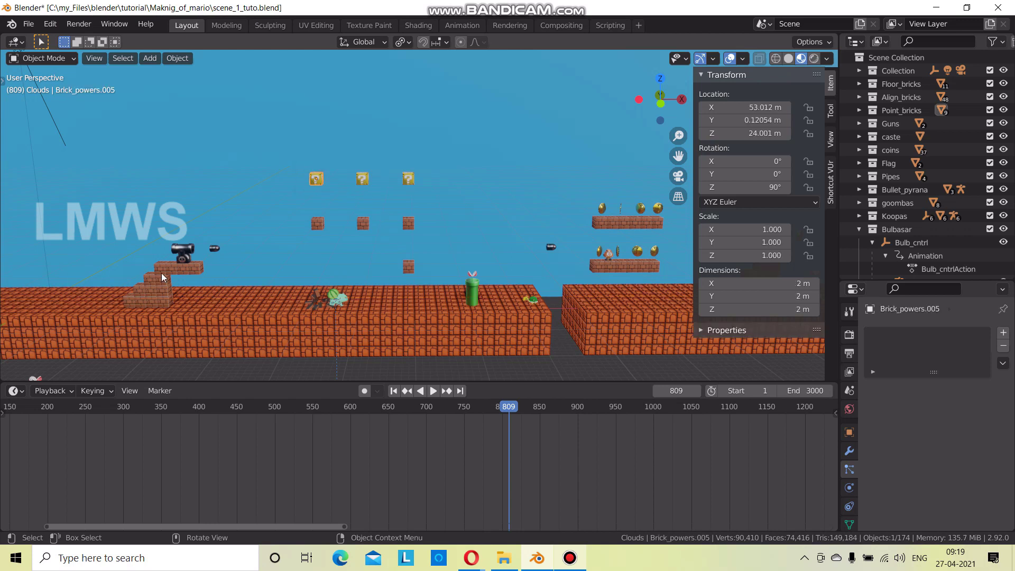
Pan along the level to the flagpole and stairs, then bring up the File menu.
scroll(161, 273, "down", 3)
scroll(259, 307, "up", 2)
scroll(259, 307, "up", 1)
scroll(391, 336, "up", 3, "ctrl")
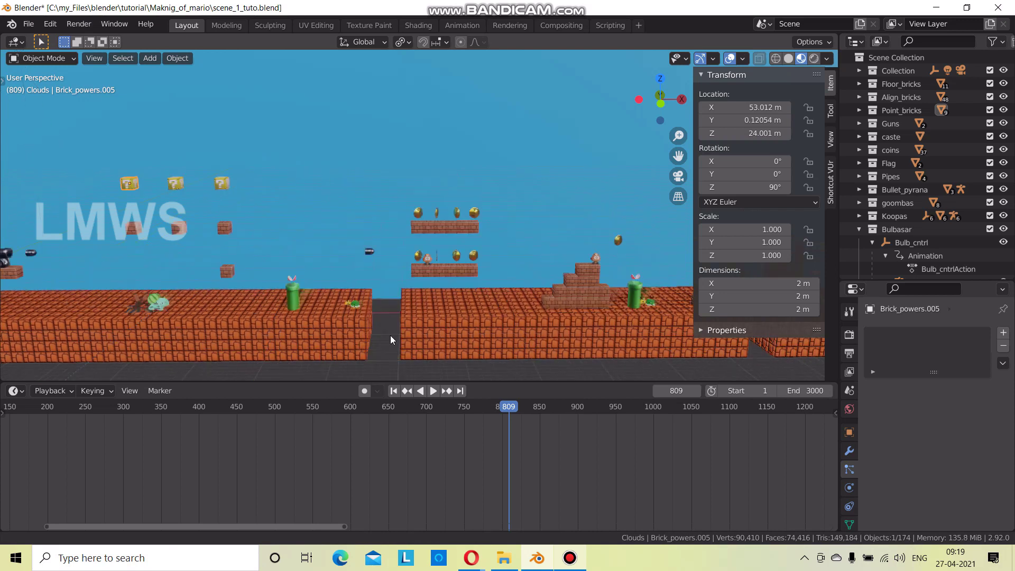
scroll(465, 334, "up", 3, "ctrl")
scroll(500, 333, "up", 3, "ctrl")
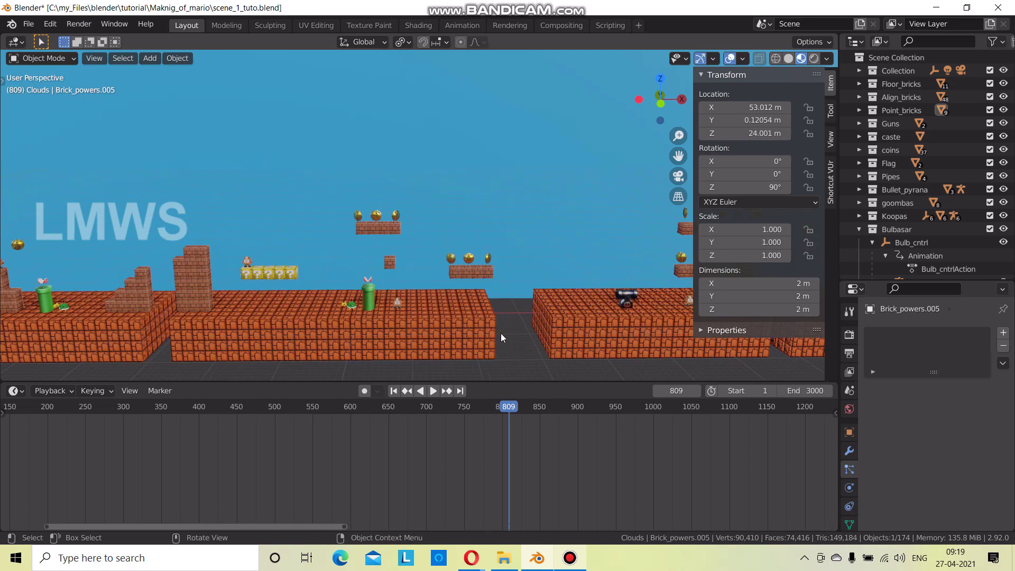
mouse_move(668, 344)
middle_mouse_down("shift")
mouse_move(345, 326)
mouse_move(172, 287)
mouse_move(301, 282)
middle_mouse_up("shift")
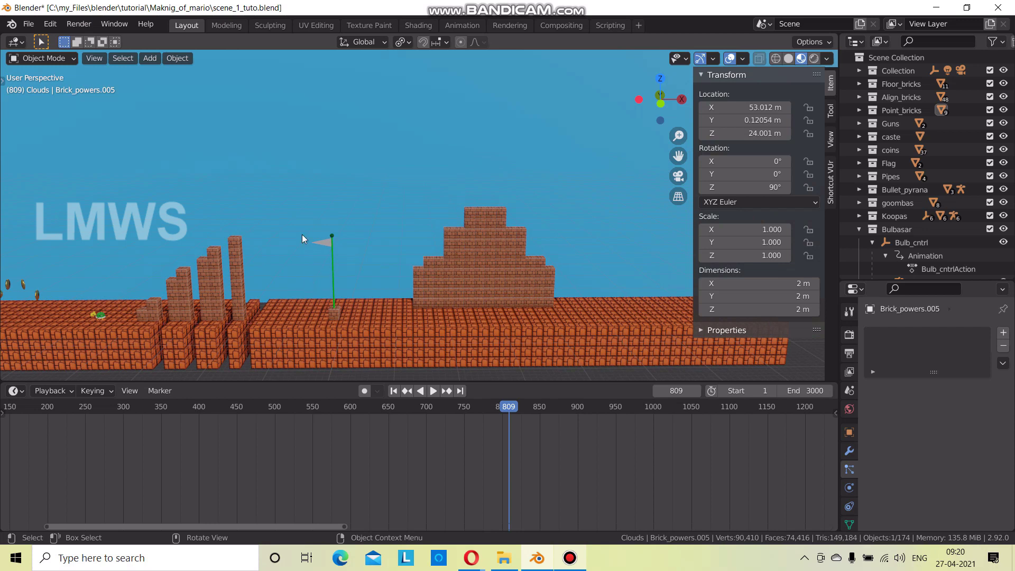
left_click(29, 24)
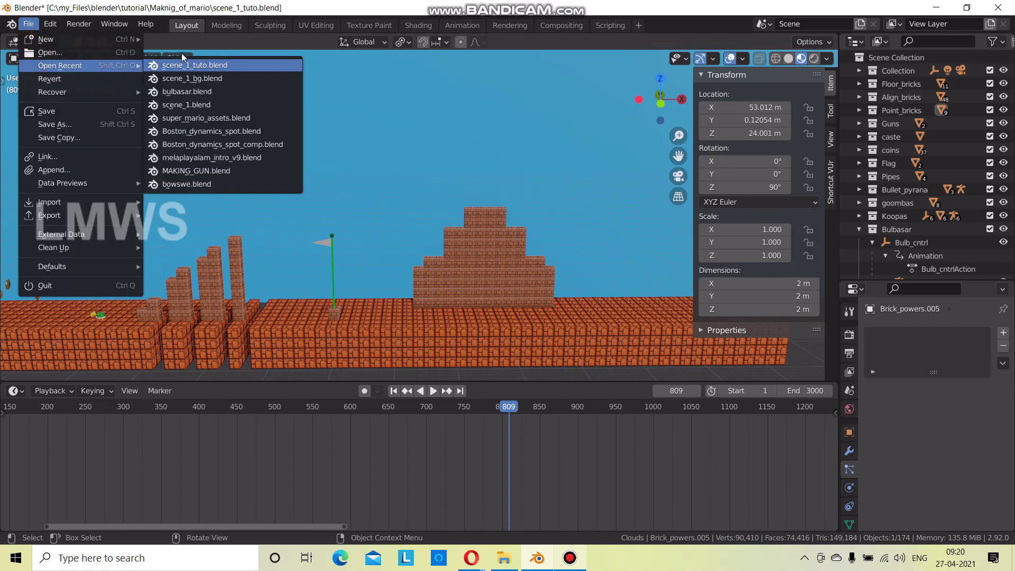
Open scene_3.blend from the scenes_blend_file folder, answering the save prompt.
left_click(84, 53)
left_click(531, 302)
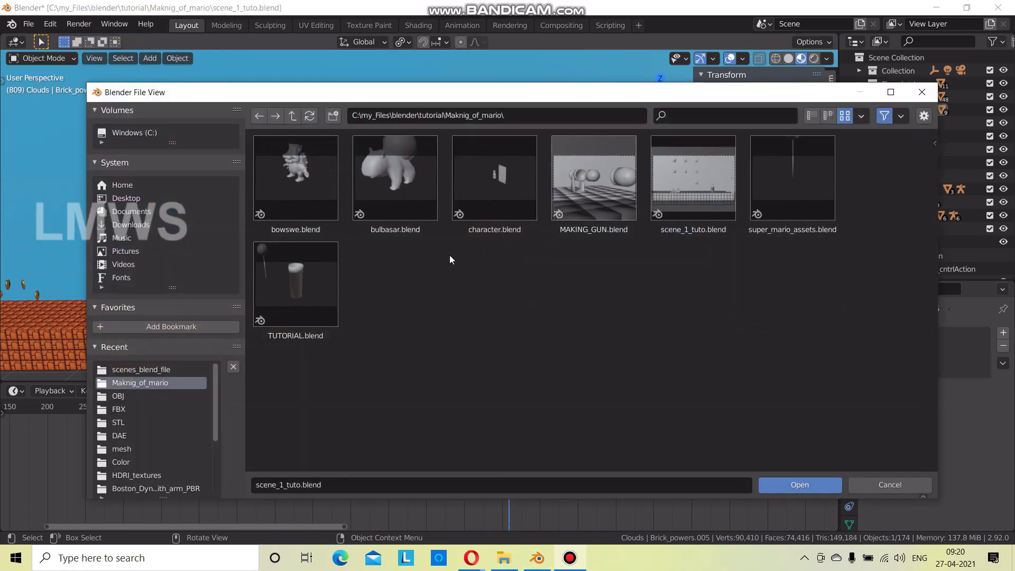
left_click(159, 370)
left_click(396, 302)
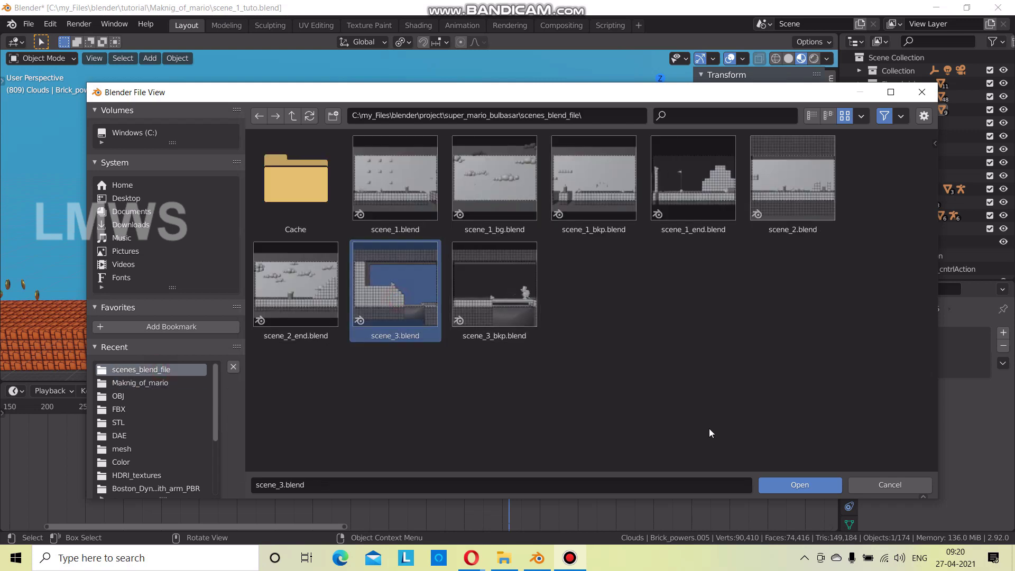
left_click(769, 484)
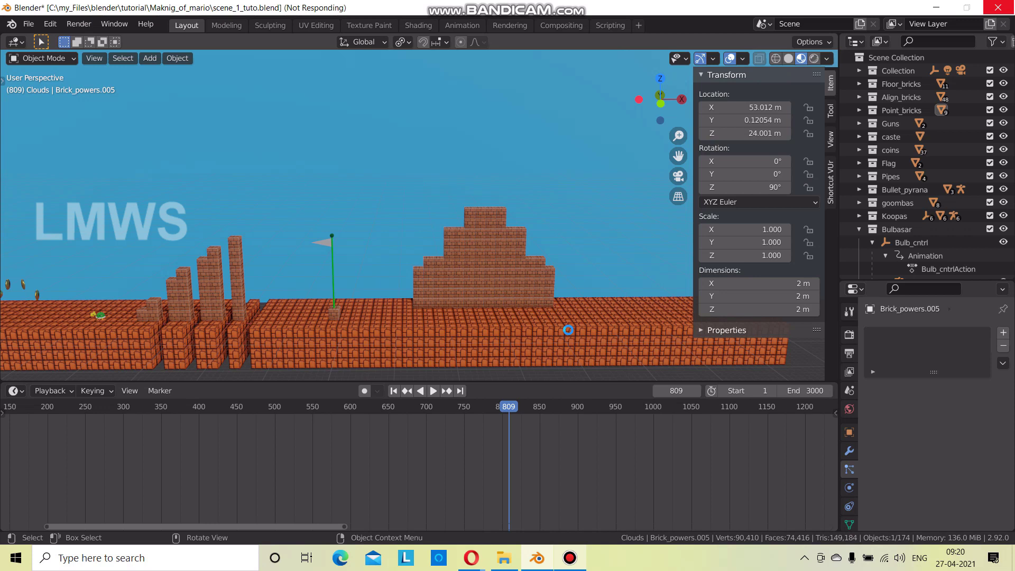
left_click(570, 558)
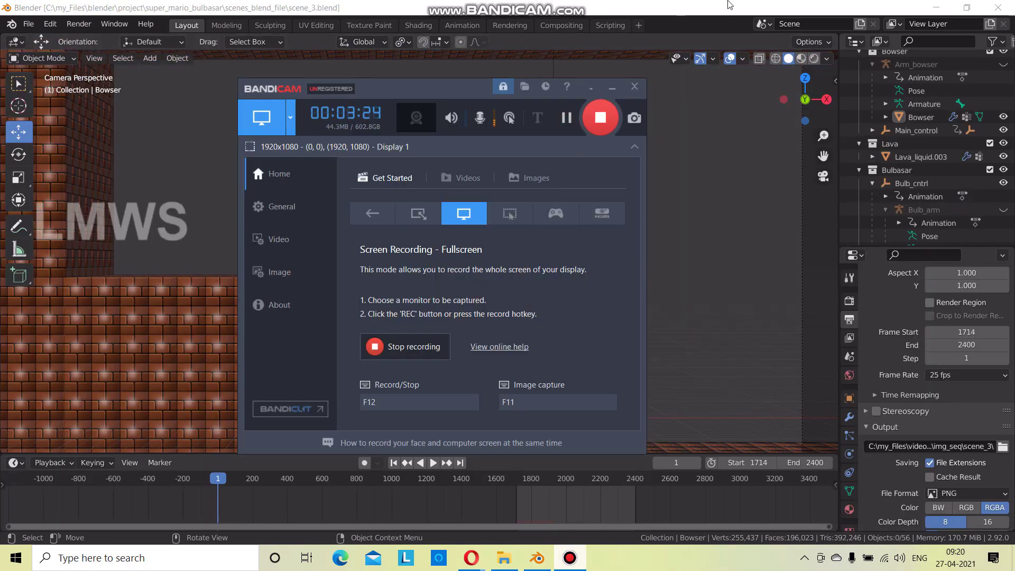
Hide the screen recorder and orbit the view around the lava pit and Bowser's platform.
left_click(613, 87)
scroll(608, 290, "down", 3)
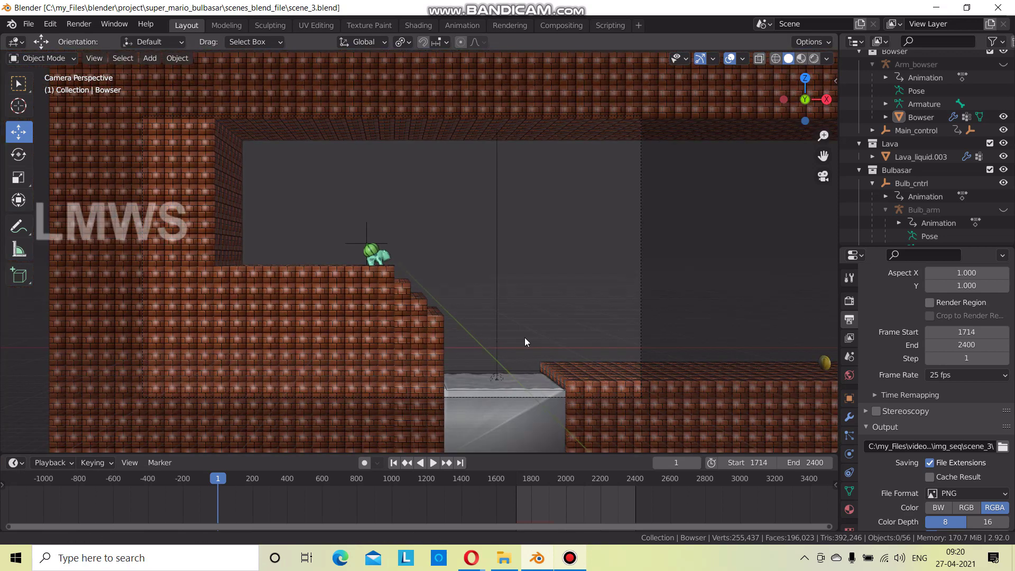
middle_click_drag(525, 337, 396, 331, "shift")
mouse_move(672, 364)
middle_mouse_down()
mouse_move(454, 404)
mouse_move(627, 407)
mouse_move(436, 385)
middle_mouse_up()
scroll(436, 385, "down", 5)
middle_click_drag(585, 388, 476, 353)
scroll(544, 336, "up", 3)
scroll(617, 372, "up", 3)
scroll(556, 358, "up", 2)
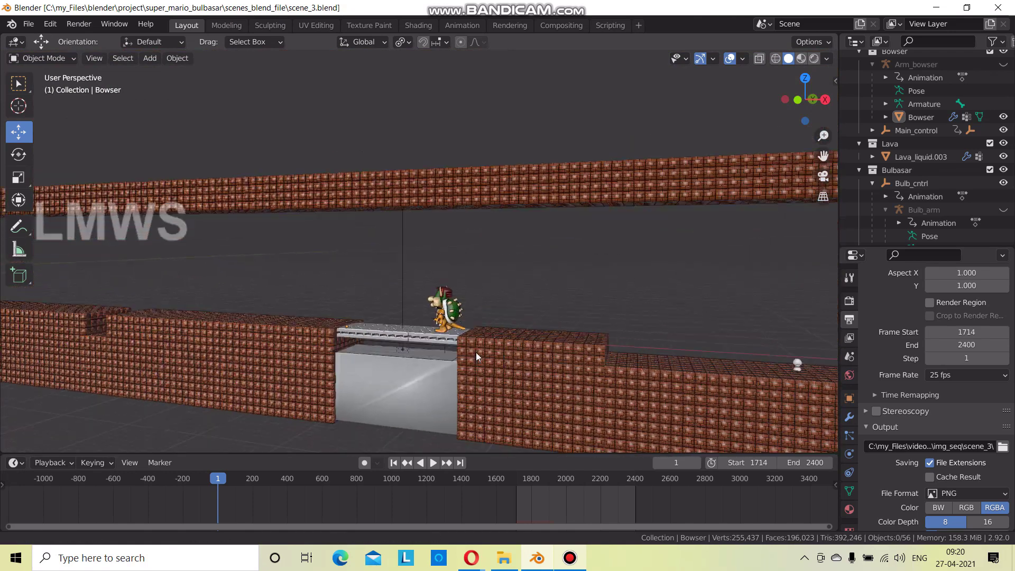
scroll(476, 353, "up", 2)
mouse_move(451, 392)
middle_mouse_down()
mouse_move(475, 391)
mouse_move(443, 394)
mouse_move(455, 392)
middle_mouse_up()
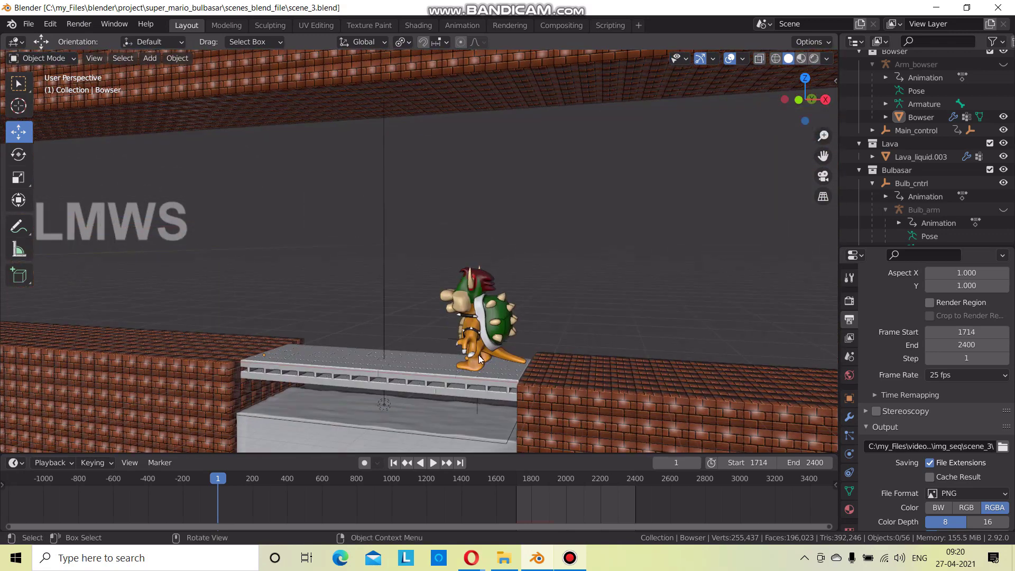
Set the animation start frame to 1, framing the brick wall and white block.
scroll(470, 357, "down", 4)
scroll(595, 374, "down", 3)
middle_click_drag(594, 374, 451, 399)
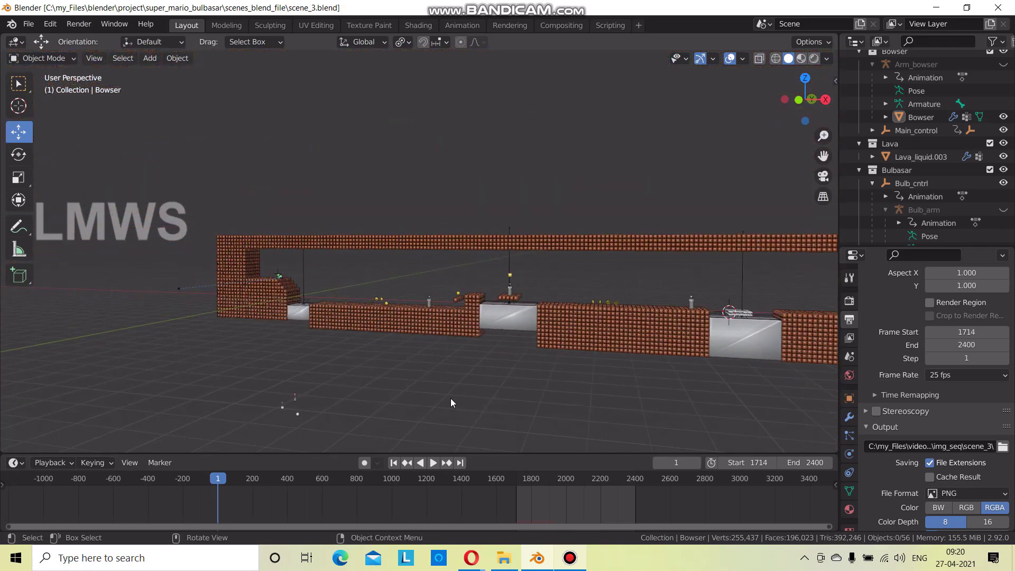
scroll(450, 398, "up", 3)
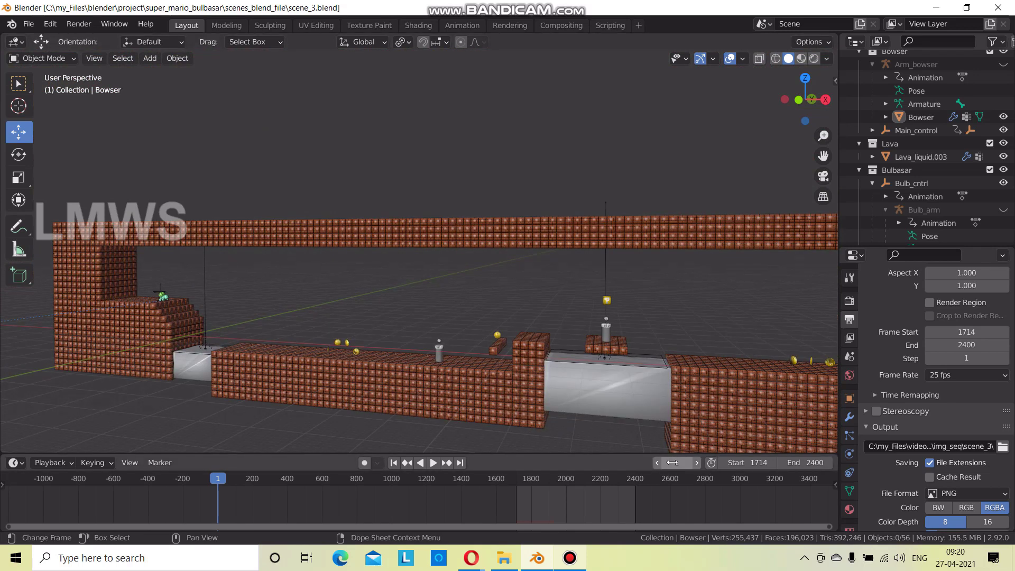
key("BackSpace")
mouse_move(361, 395)
middle_mouse_down("shift")
mouse_move(464, 367)
mouse_move(447, 363)
middle_mouse_up("shift")
scroll(416, 411, "up", 4)
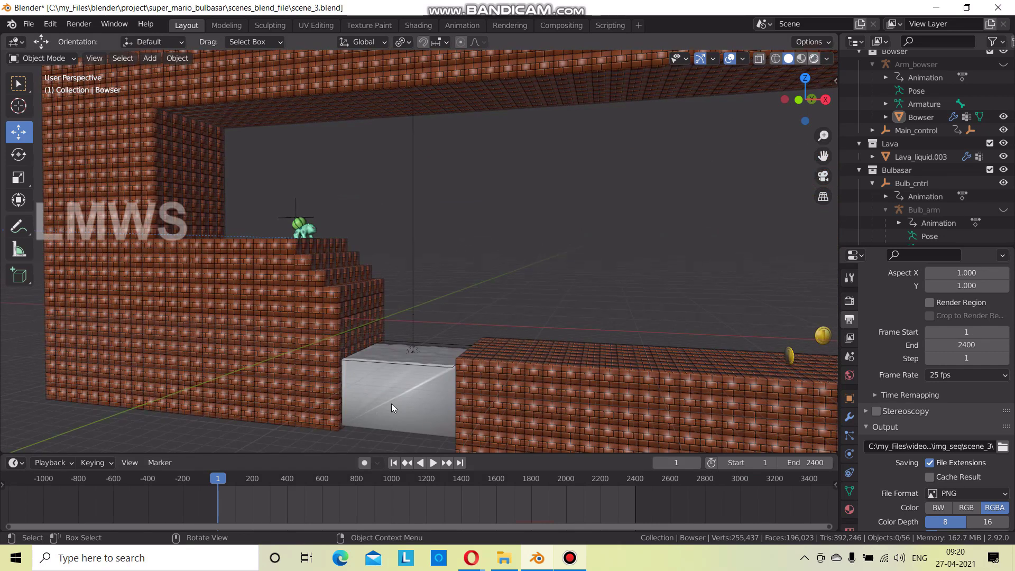
Preview the scene in Rendered shading, play the animation and select the lava block.
key("z")
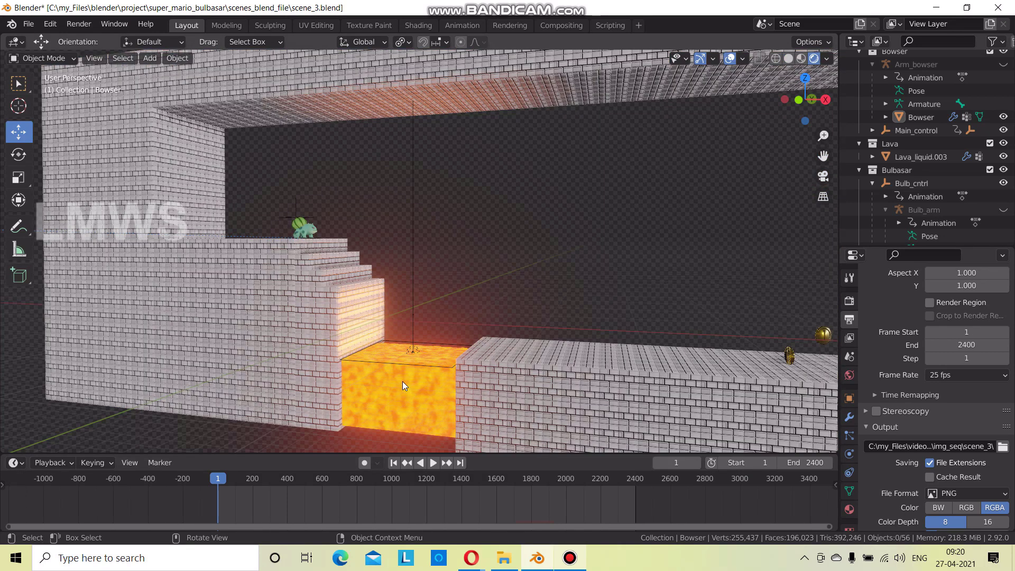
key("space")
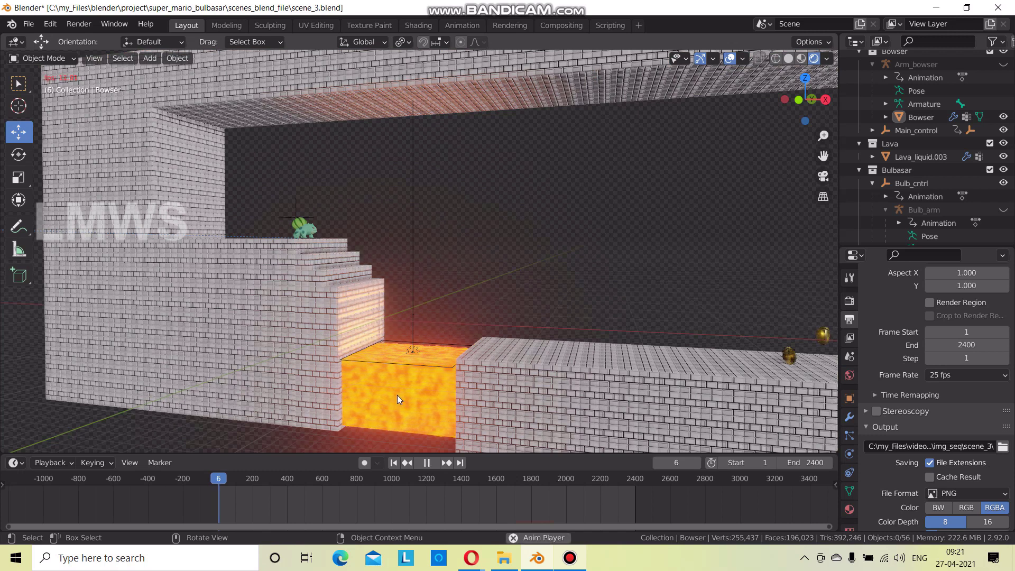
left_click(407, 390)
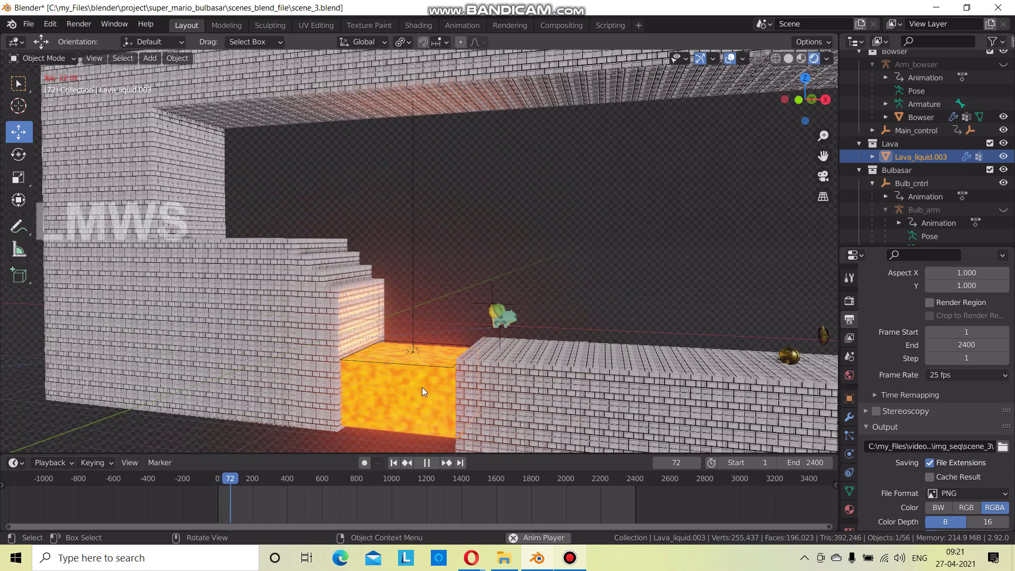
Switch to the Shading workspace and re-angle the view on the lava block.
left_click(414, 26)
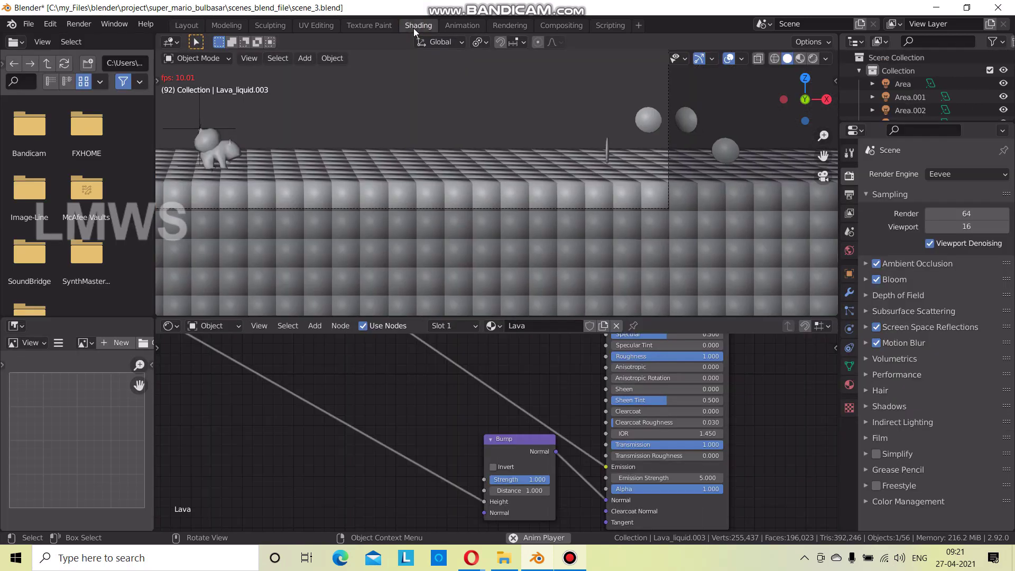
mouse_move(448, 198)
middle_mouse_down()
mouse_move(400, 221)
mouse_move(499, 205)
mouse_move(370, 256)
mouse_move(489, 453)
middle_mouse_up()
scroll(453, 370, "down", 2)
scroll(470, 406, "down", 3)
scroll(374, 426, "up", 1)
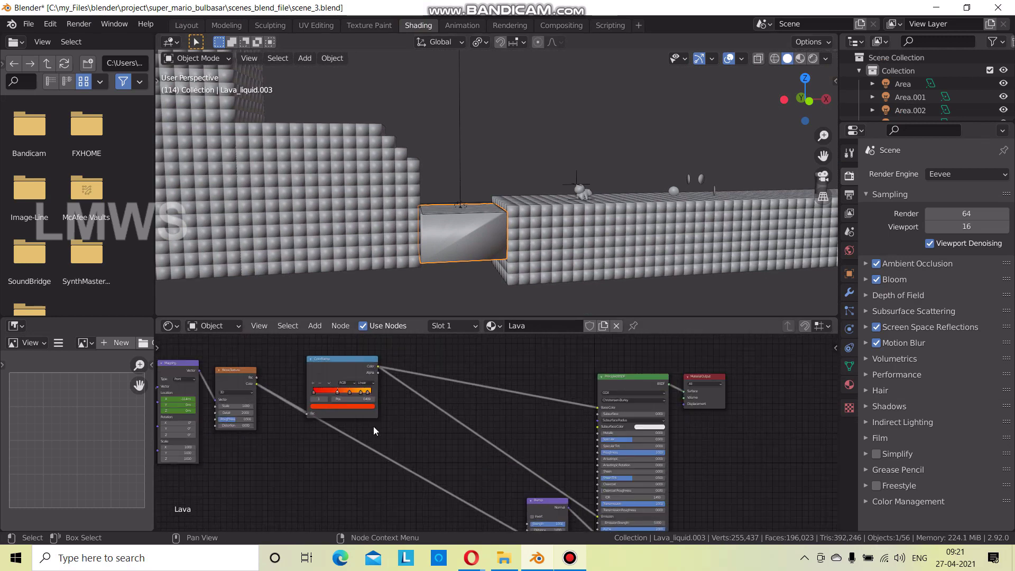
scroll(373, 427, "up", 1)
scroll(365, 444, "up", 1)
scroll(365, 450, "up", 1)
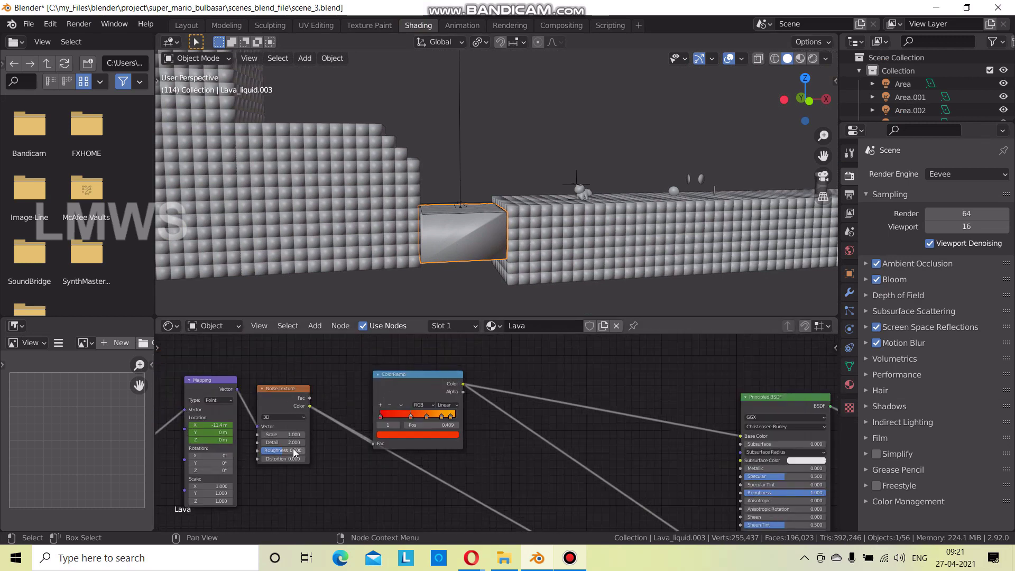
scroll(364, 450, "up", 1)
scroll(365, 450, "up", 1)
middle_click_drag(471, 241, 473, 260)
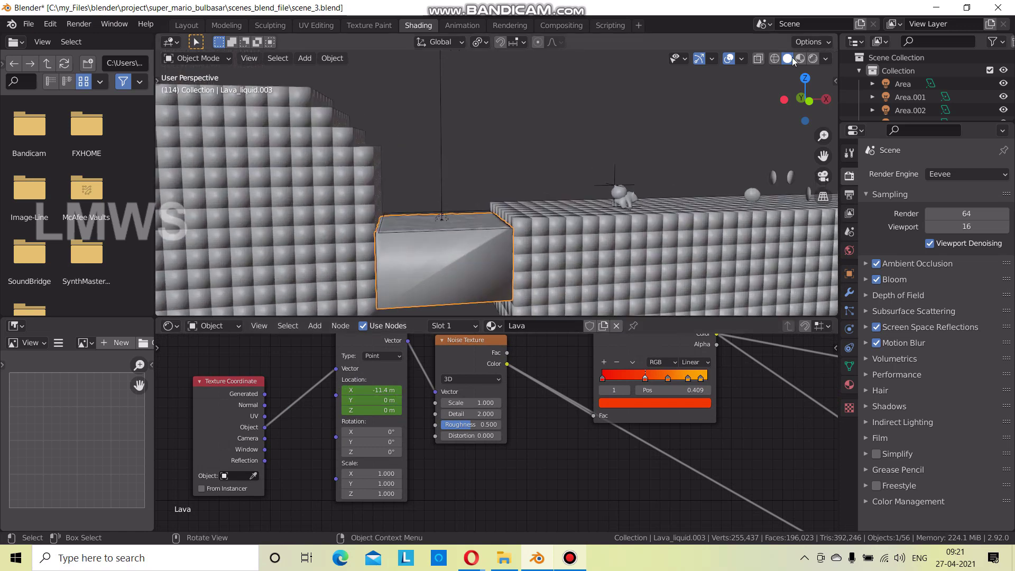
Play in Rendered shading, select the lava block and shift its Noise Texture Location X.
left_click(813, 59)
key("space")
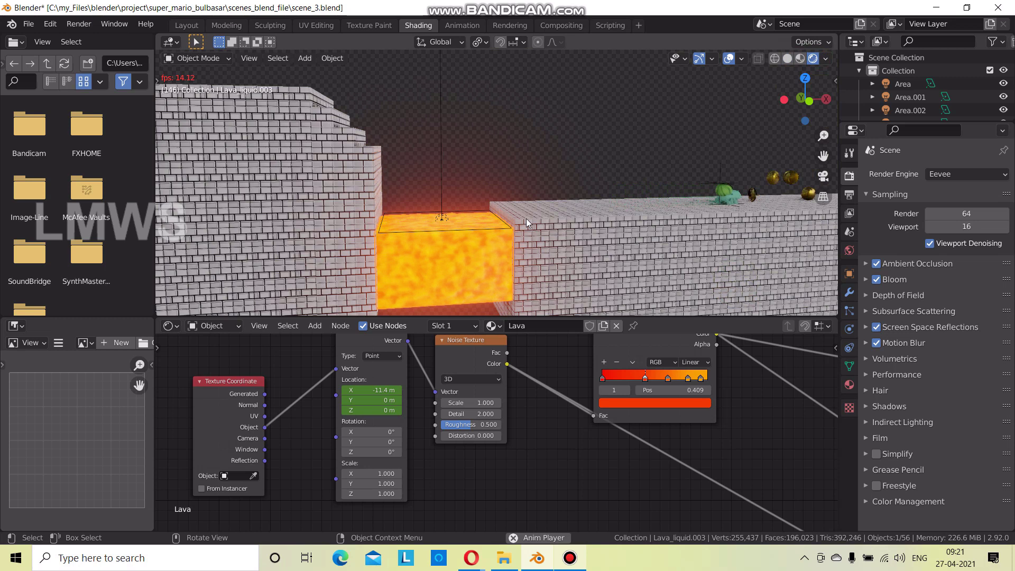
left_click(441, 182)
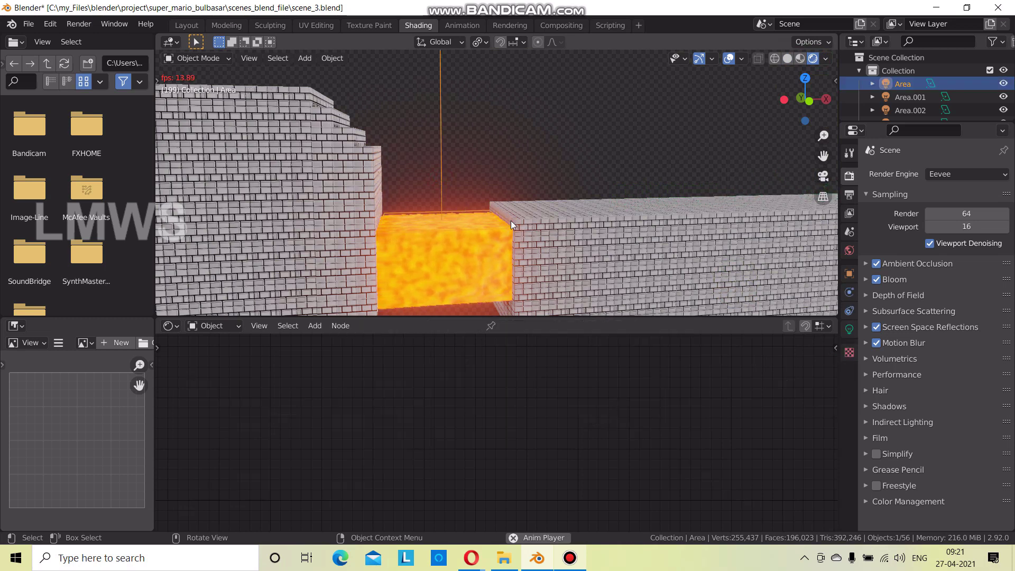
right_click(439, 246, "shift")
left_click(440, 246)
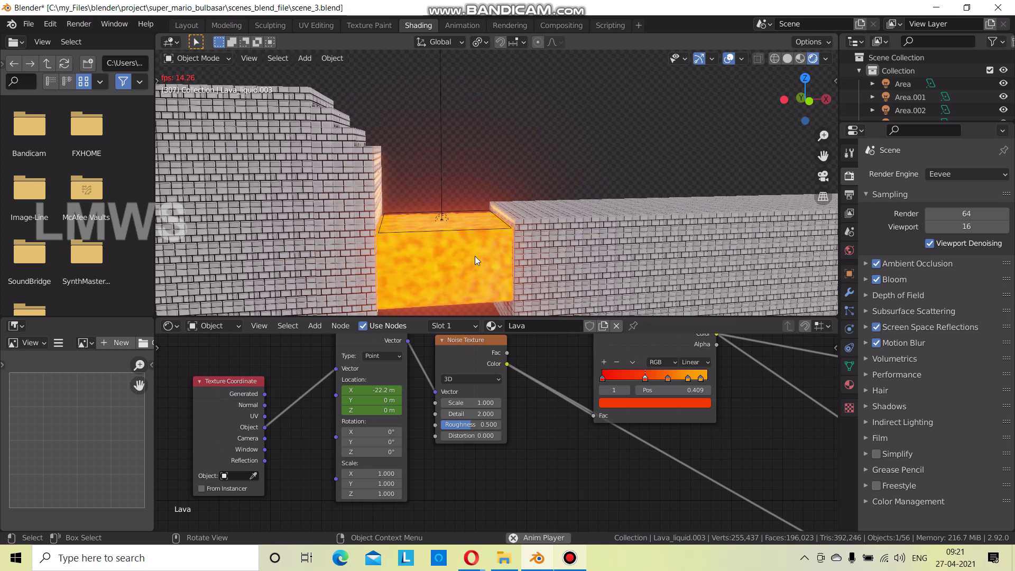
left_click_drag(379, 390, 364, 394)
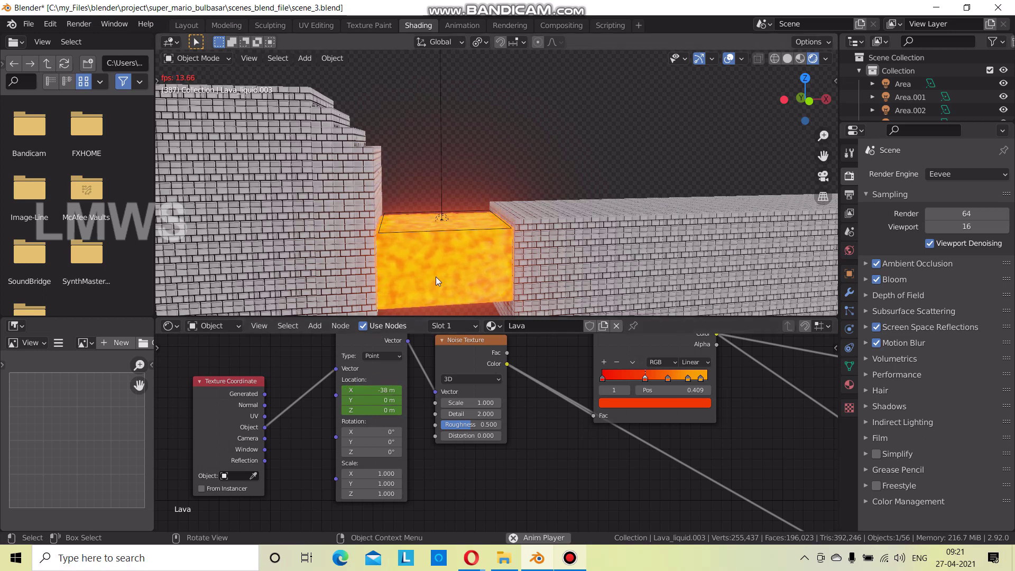
Pan back along the level corridor and switch the viewport to Solid shading.
scroll(659, 239, "down", 4)
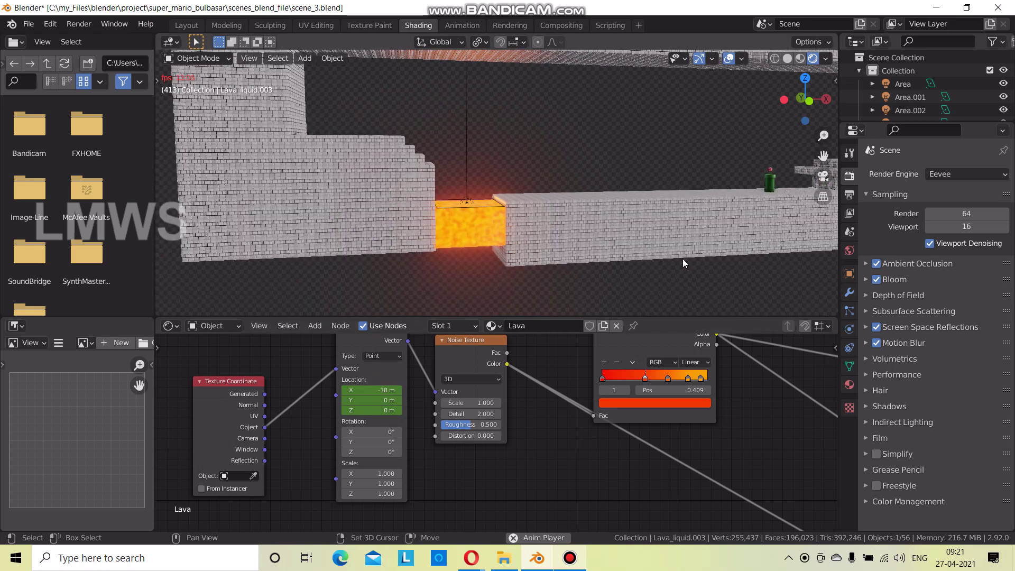
middle_click_drag(683, 259, 316, 301)
scroll(440, 292, "up", 2)
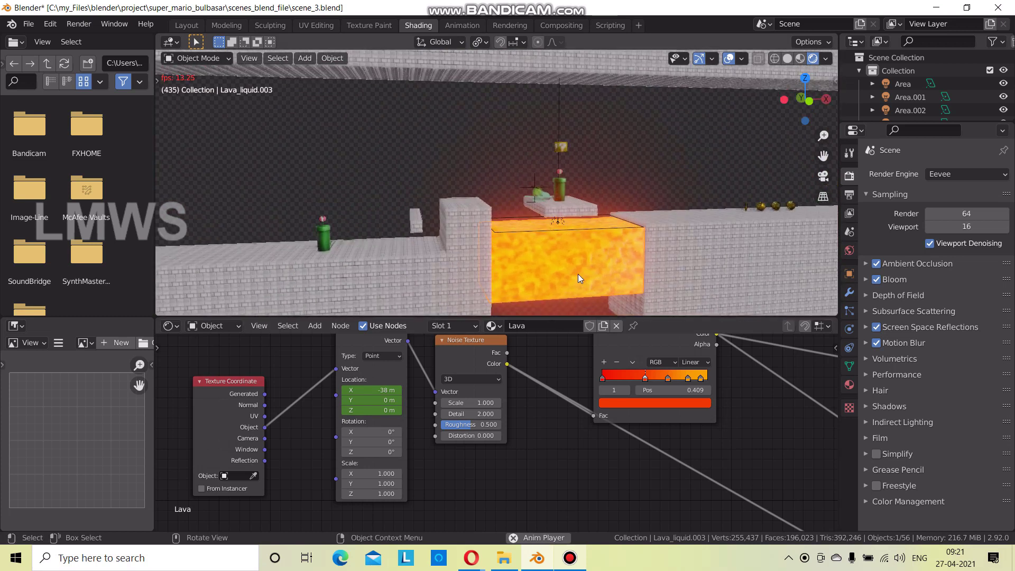
mouse_move(732, 275)
middle_mouse_down("shift")
mouse_move(255, 281)
mouse_move(692, 281)
mouse_move(503, 258)
mouse_move(514, 250)
middle_mouse_up("shift")
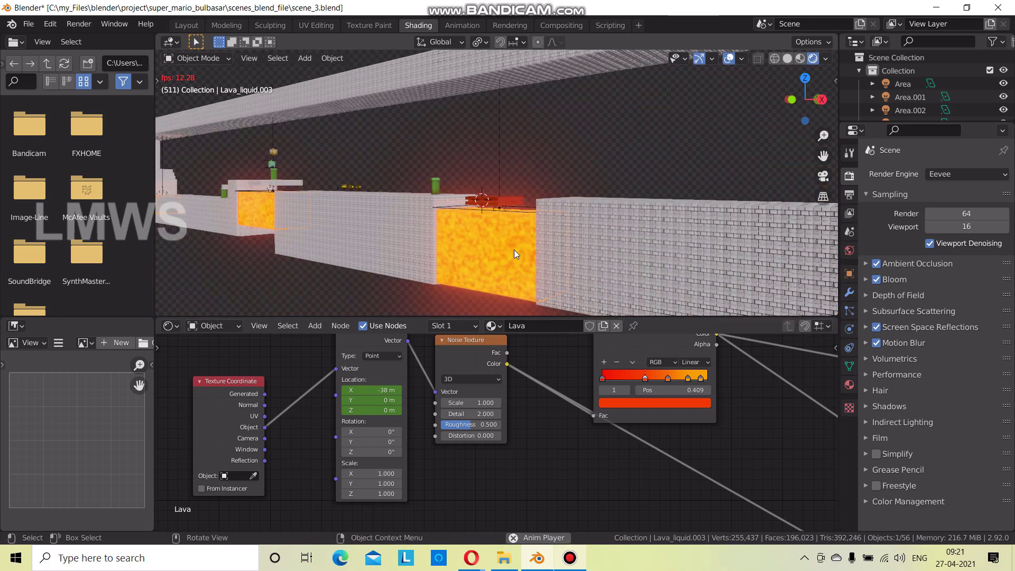
scroll(484, 227, "down", 2)
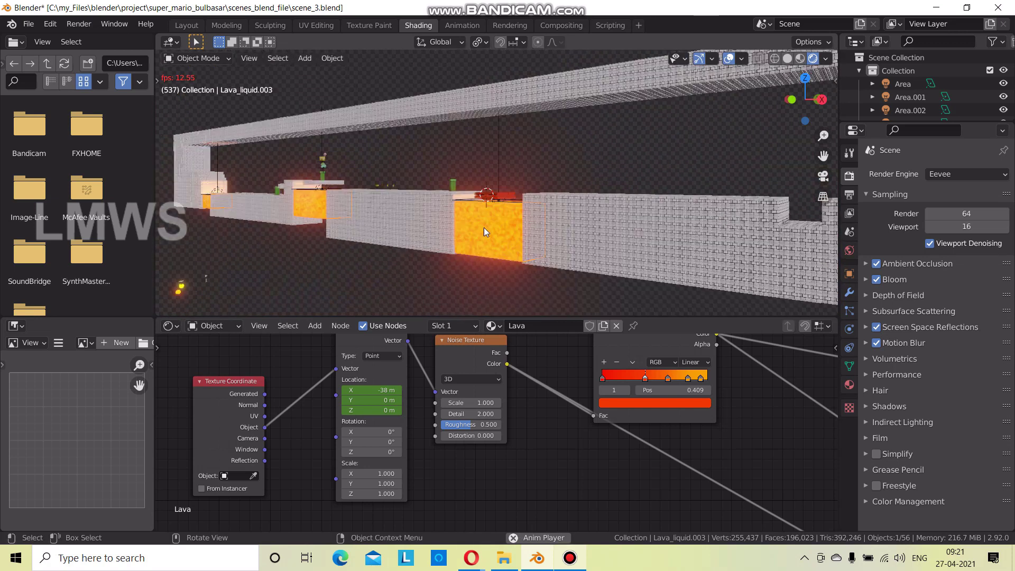
middle_click_drag(484, 228, 465, 235)
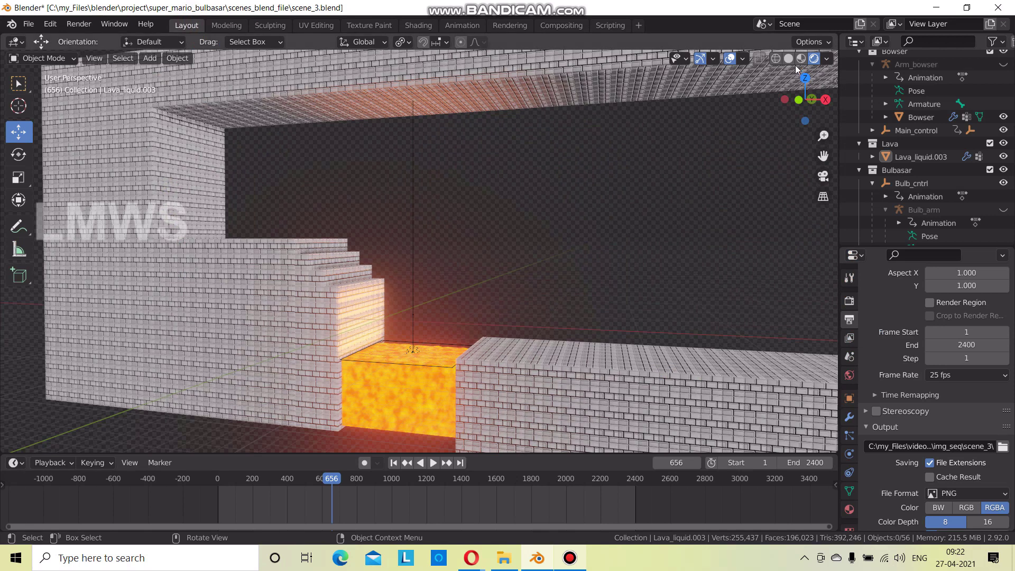
left_click(791, 61)
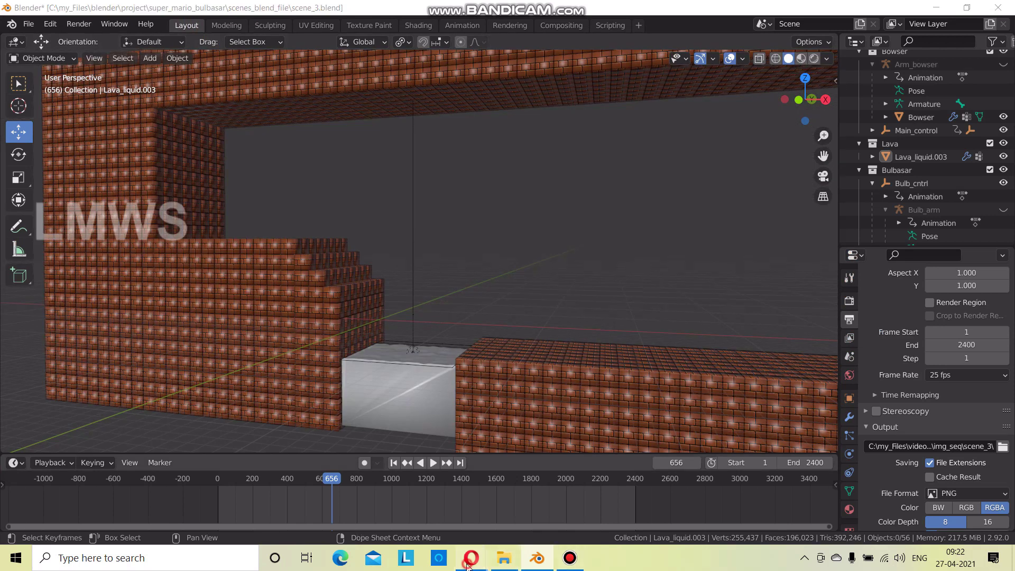
Search Google Images for 'akai mini mpk' in a new Opera tab.
mouse_move(471, 557)
left_click(499, 494)
left_click(322, 10)
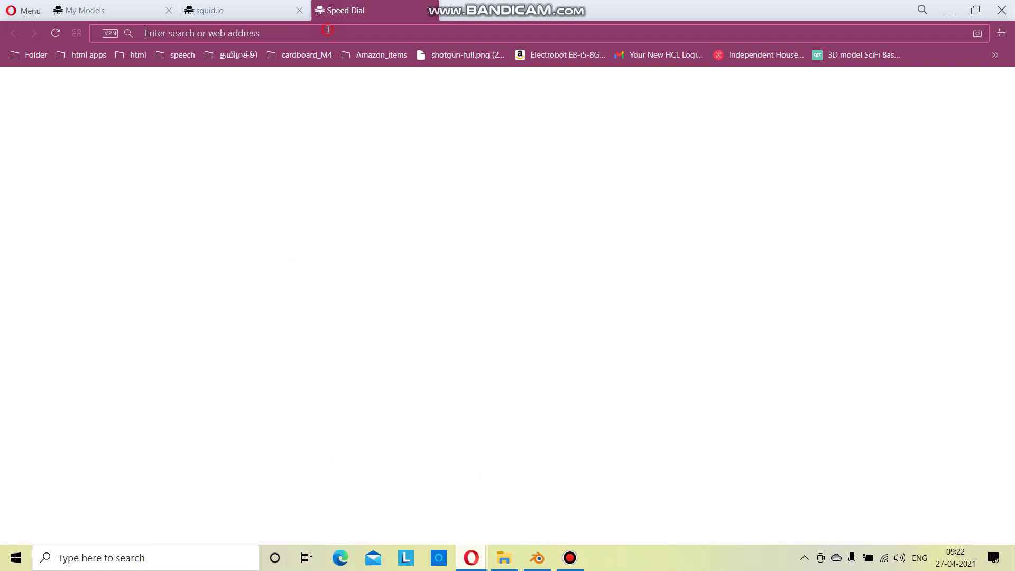
type("akai m")
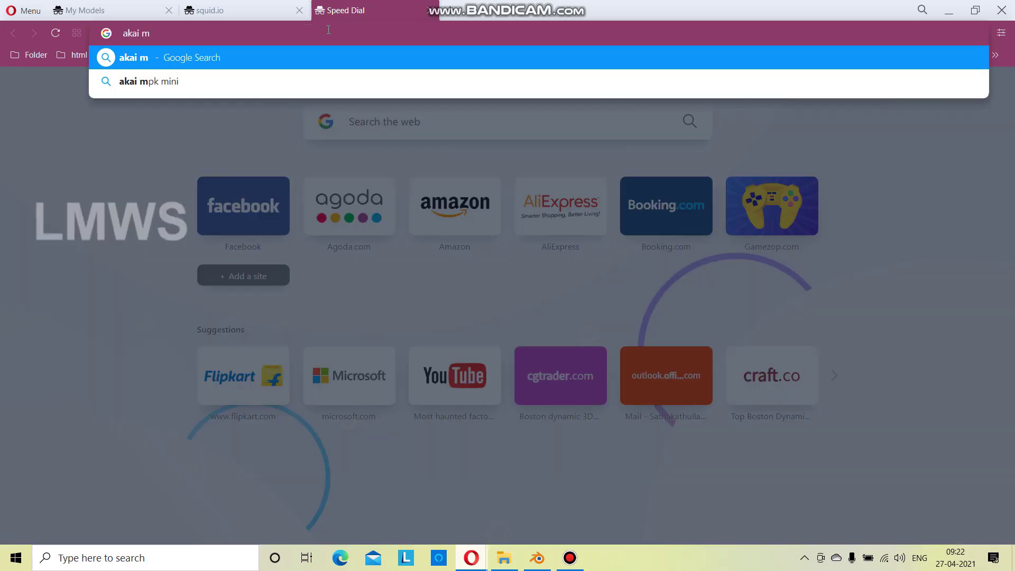
type("ini mpk")
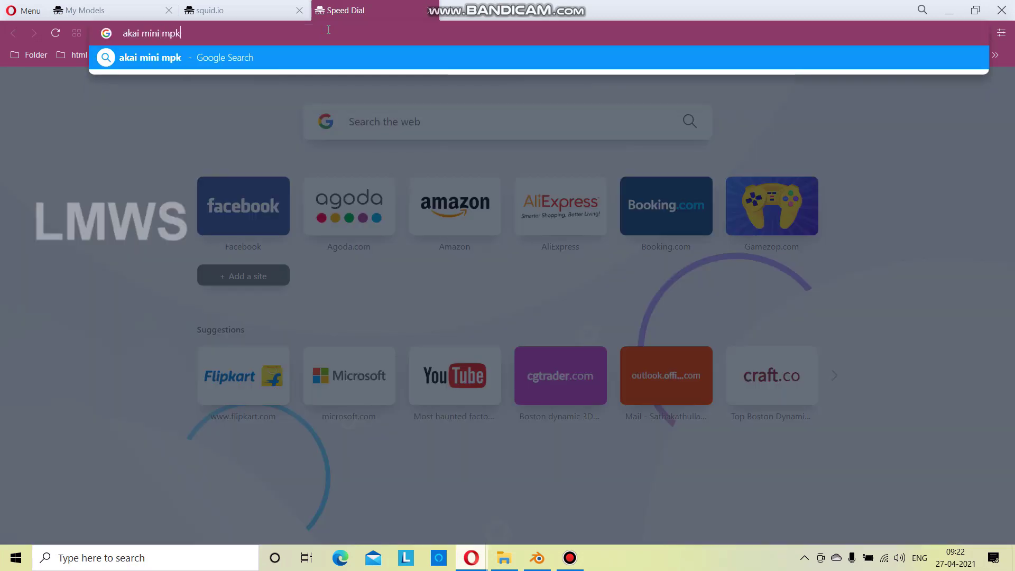
key("Return")
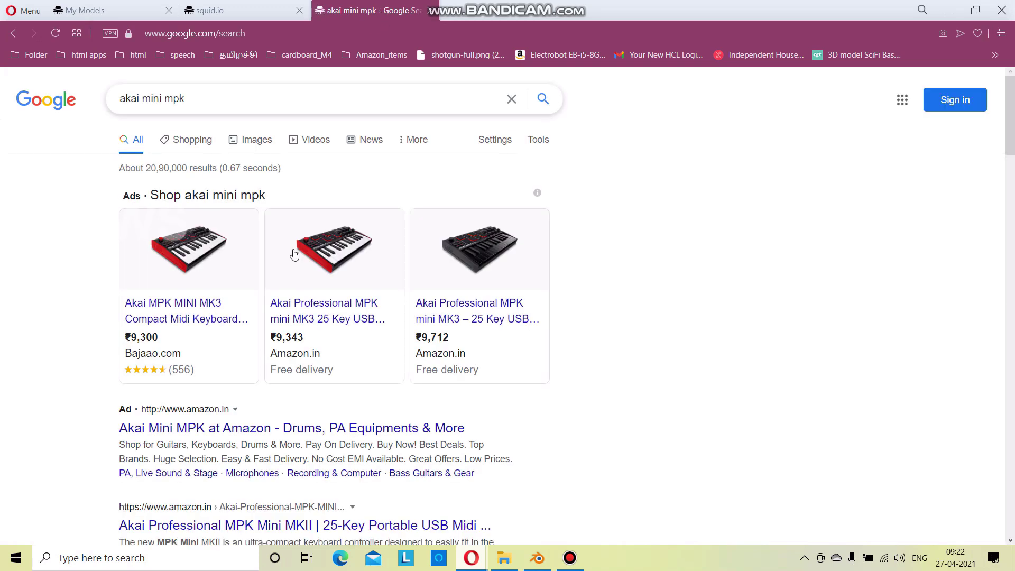
left_click(258, 140)
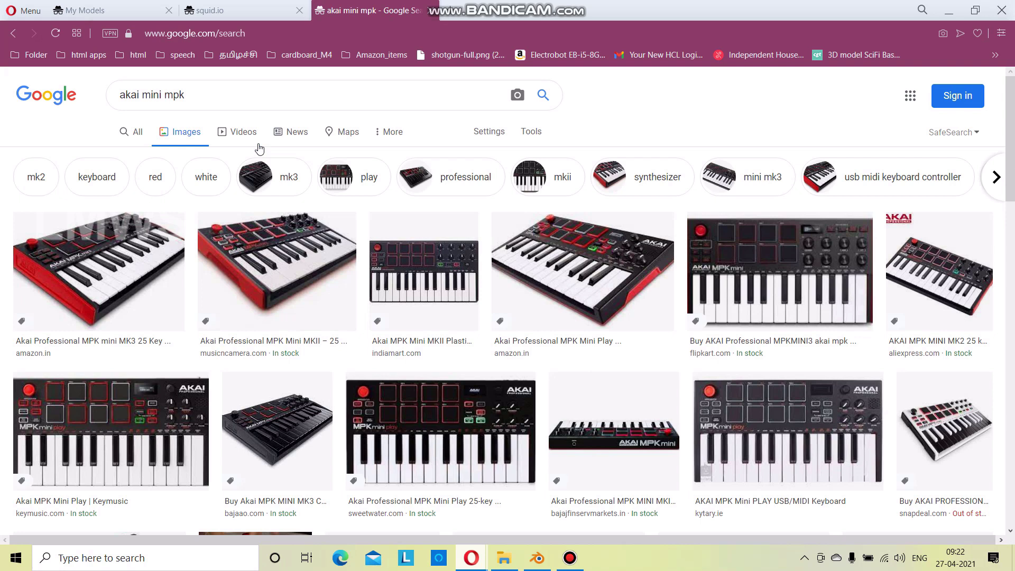
Launch FL Studio 20 from the desktop shortcut, keeping the image results in view.
left_click(547, 565)
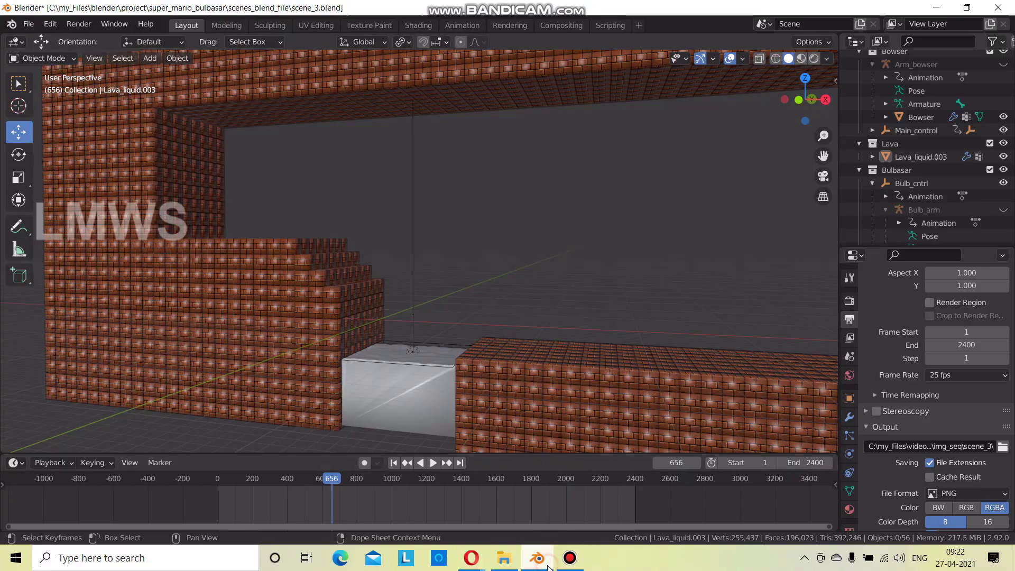
left_click(474, 564)
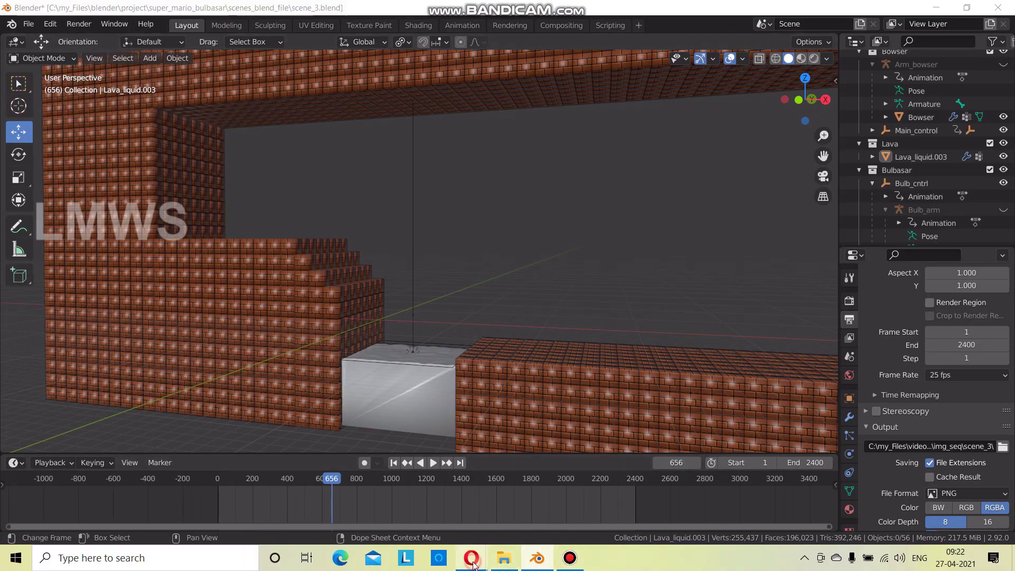
left_click(508, 534)
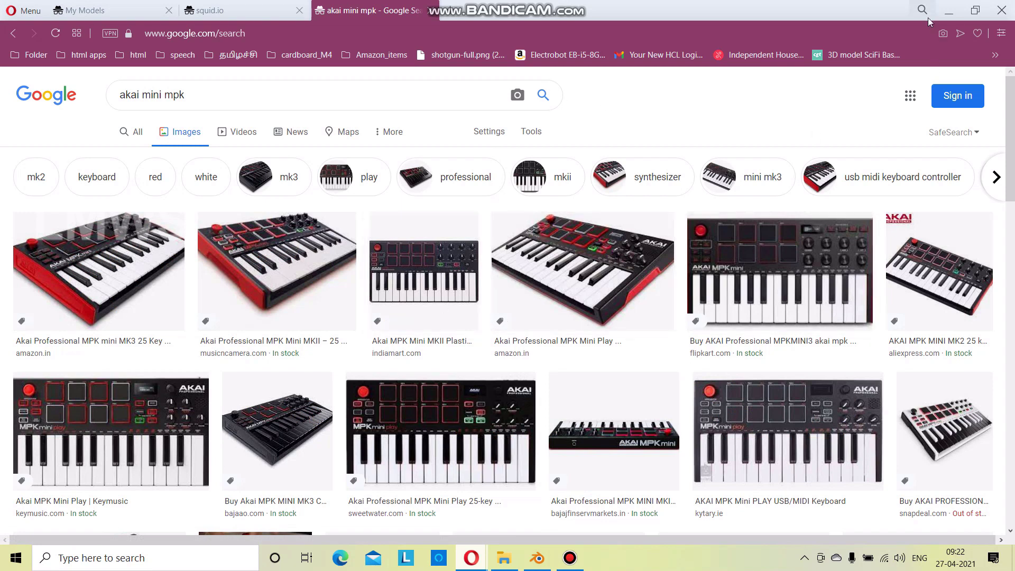
left_click(949, 10)
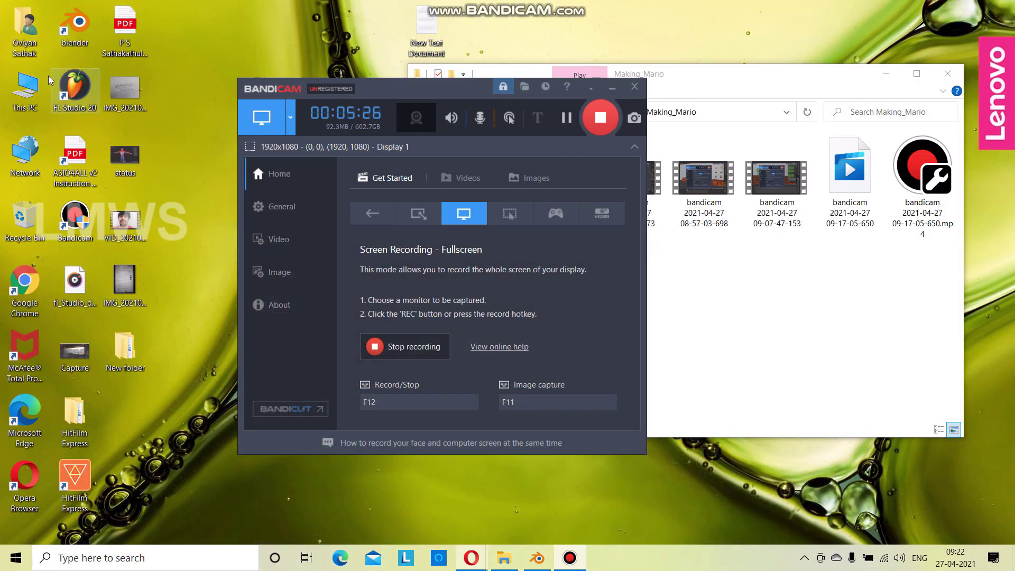
left_click(75, 86)
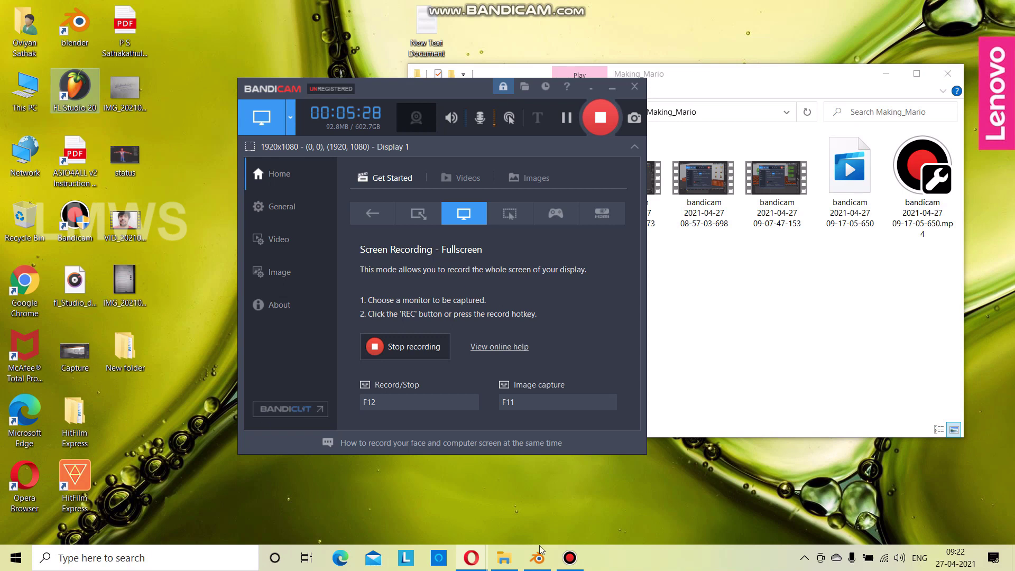
left_click(432, 502)
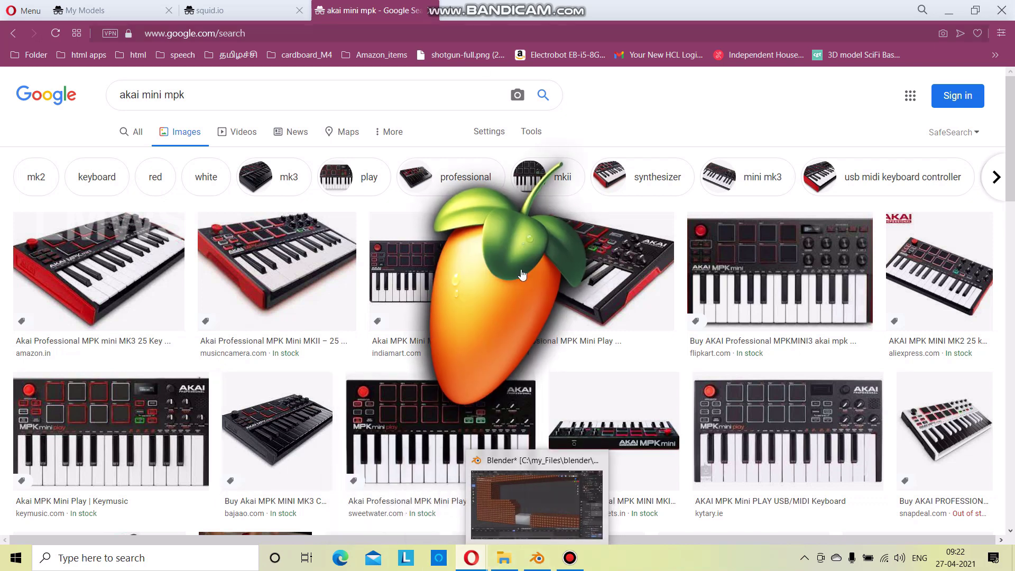
Continue the FL Studio trial and add an FL Keys channel after the four 808 drums.
scroll(206, 395, "down", 3)
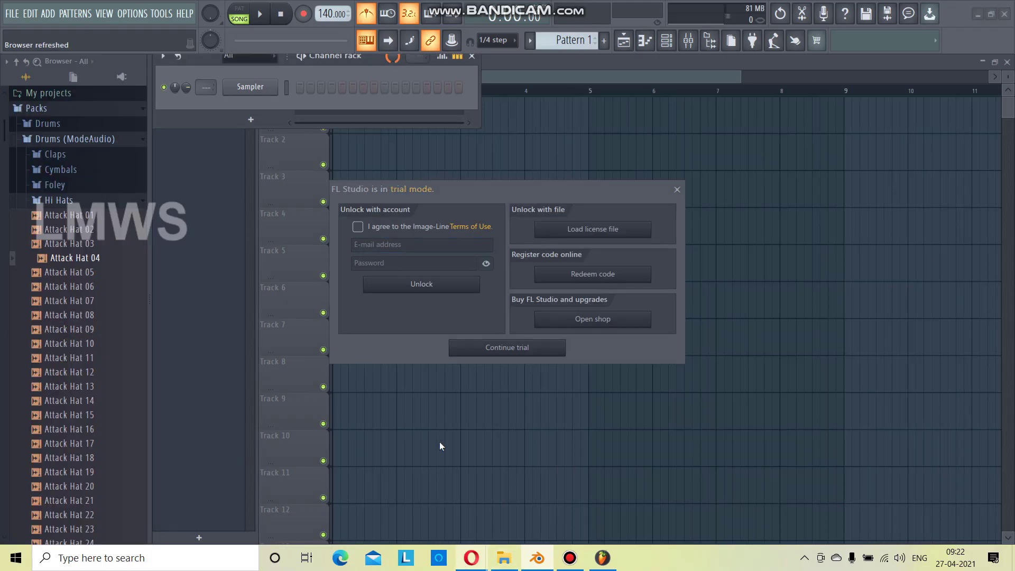
left_click(678, 191)
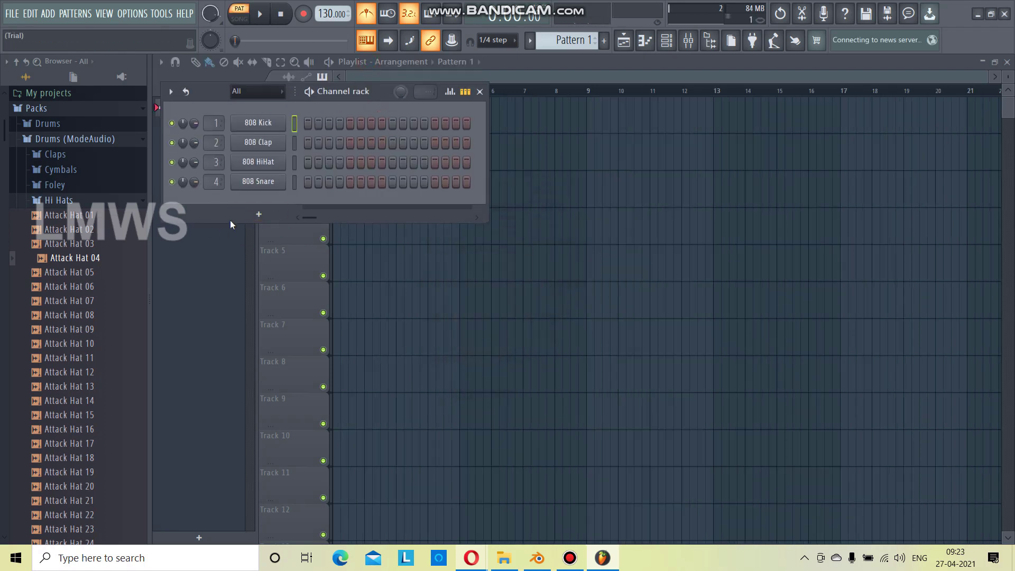
left_click(259, 214)
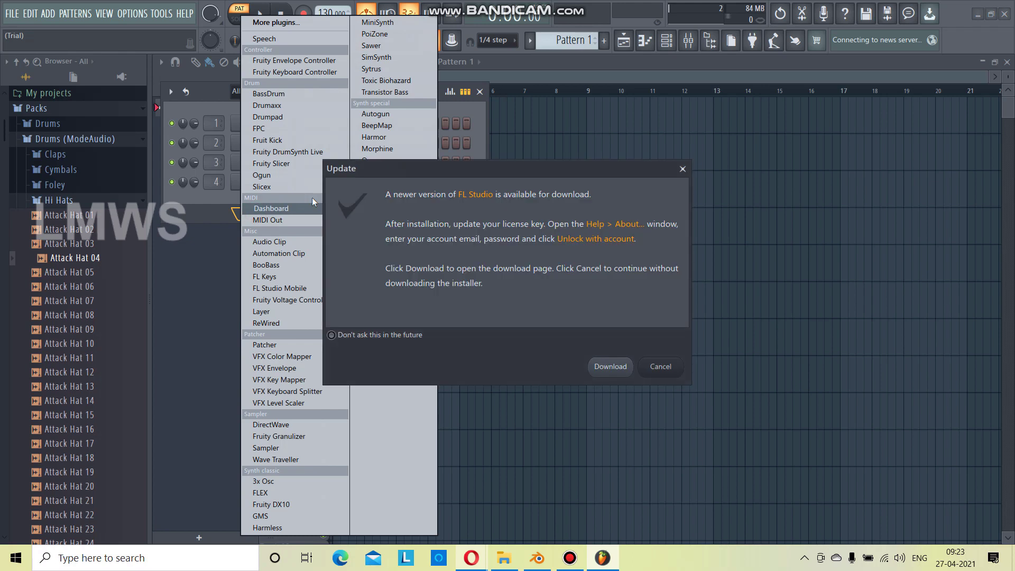
left_click(654, 368)
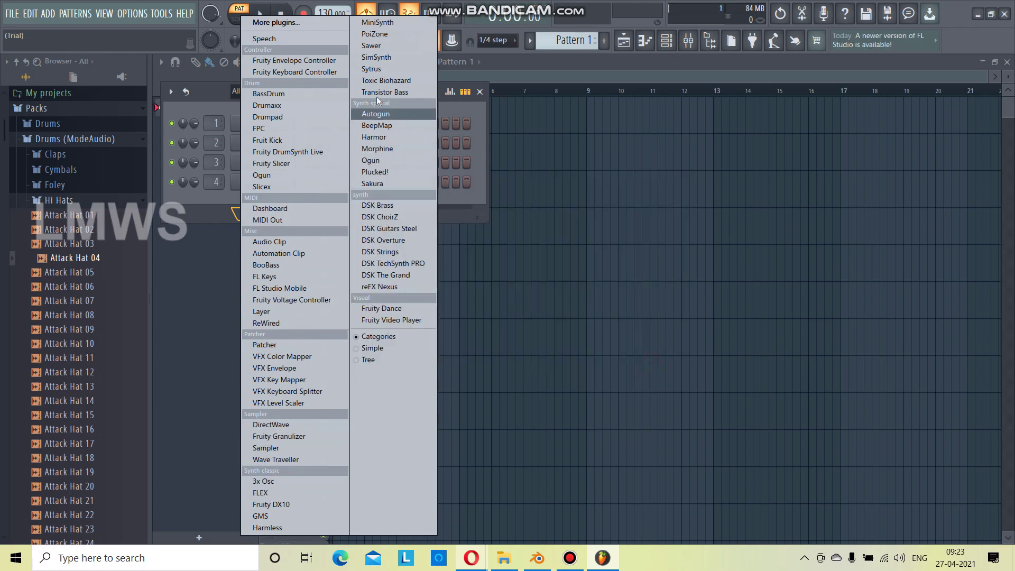
left_click(278, 283)
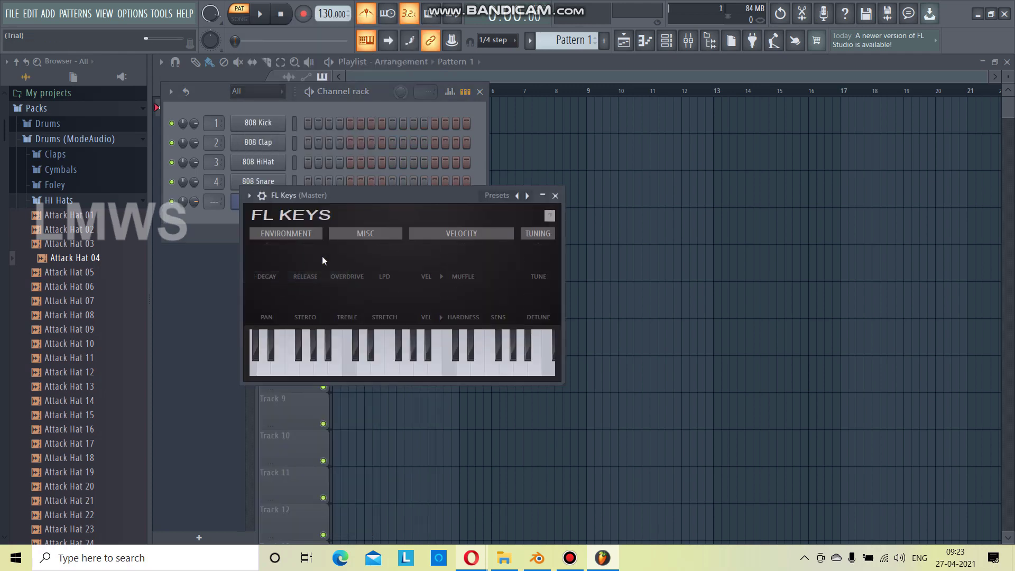
left_click(555, 196)
Route FL Keys to mixer Insert 2 and open its piano roll.
right_click(246, 202)
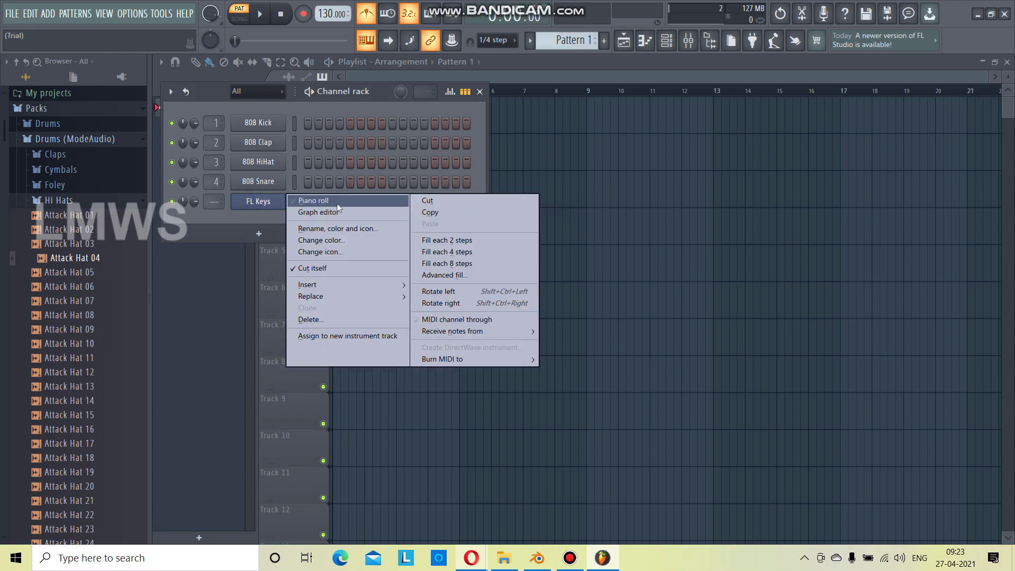
left_click(217, 213)
left_click_drag(214, 206, 214, 196)
right_click(258, 201)
left_click(318, 201)
Audition several notes on the piano roll keyboard.
left_click(328, 240)
left_click(324, 177)
left_click(323, 317)
left_click(326, 374)
left_click(324, 268)
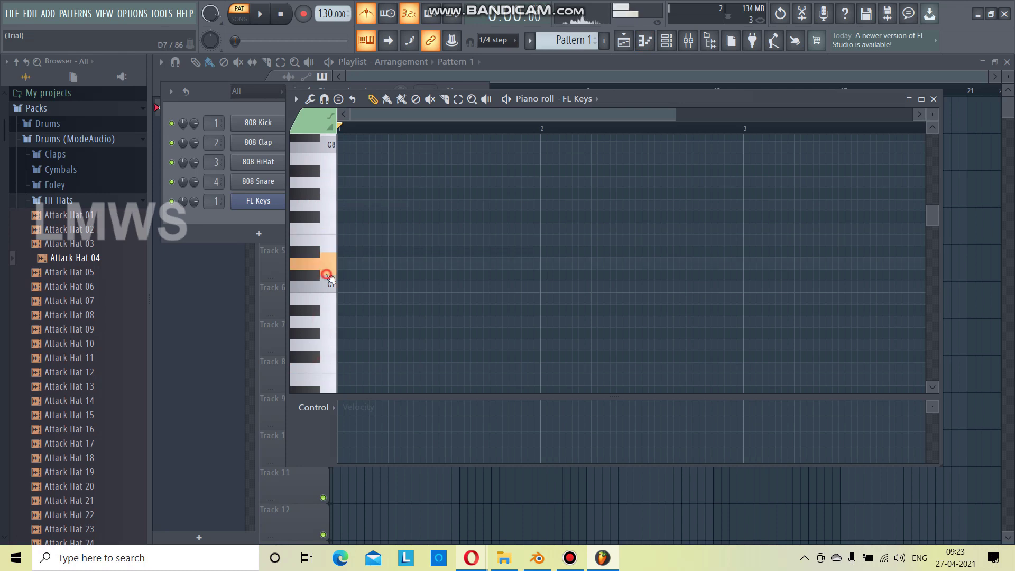
left_click(336, 199)
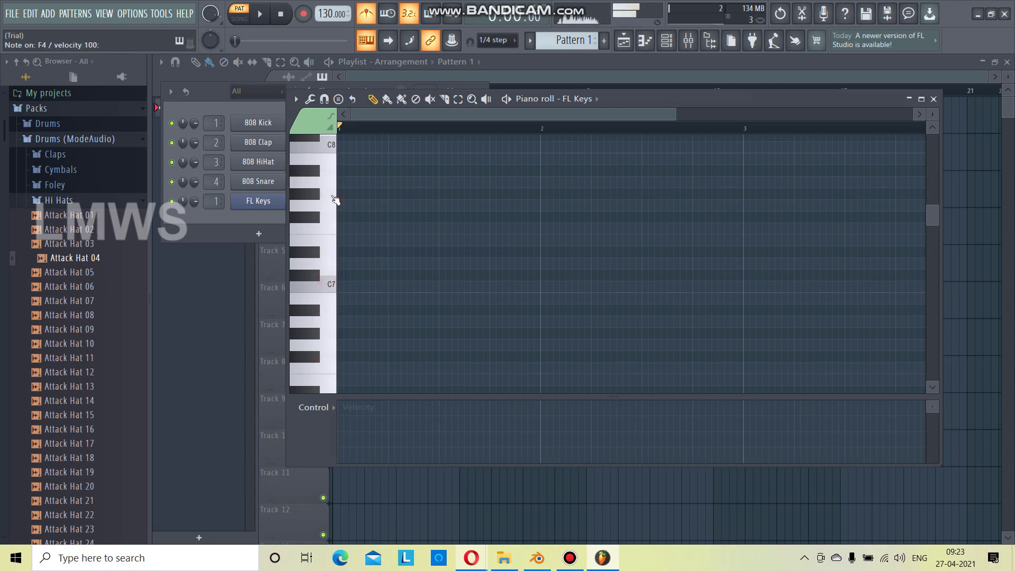
left_click(335, 200)
left_click(336, 200)
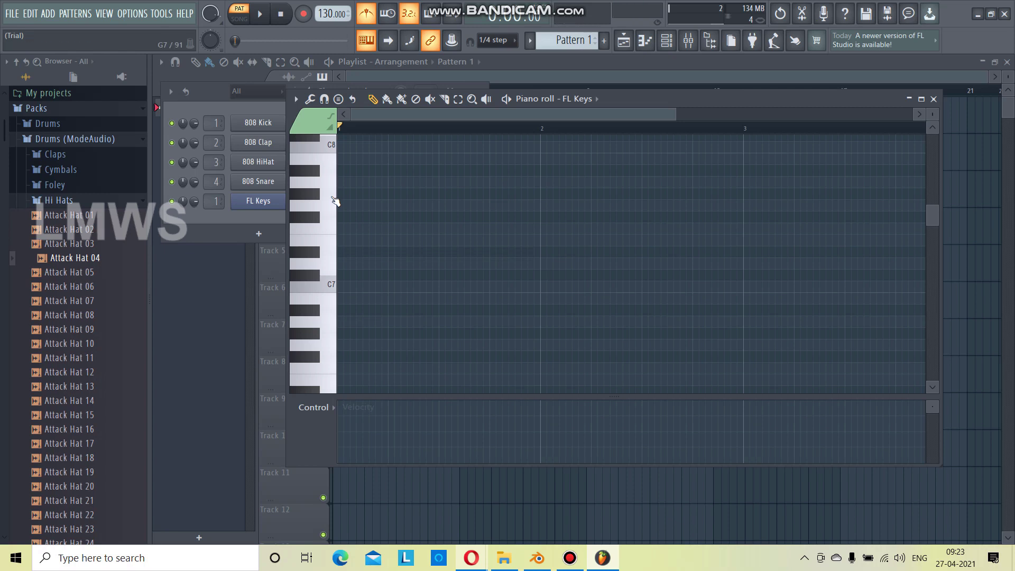
key("z")
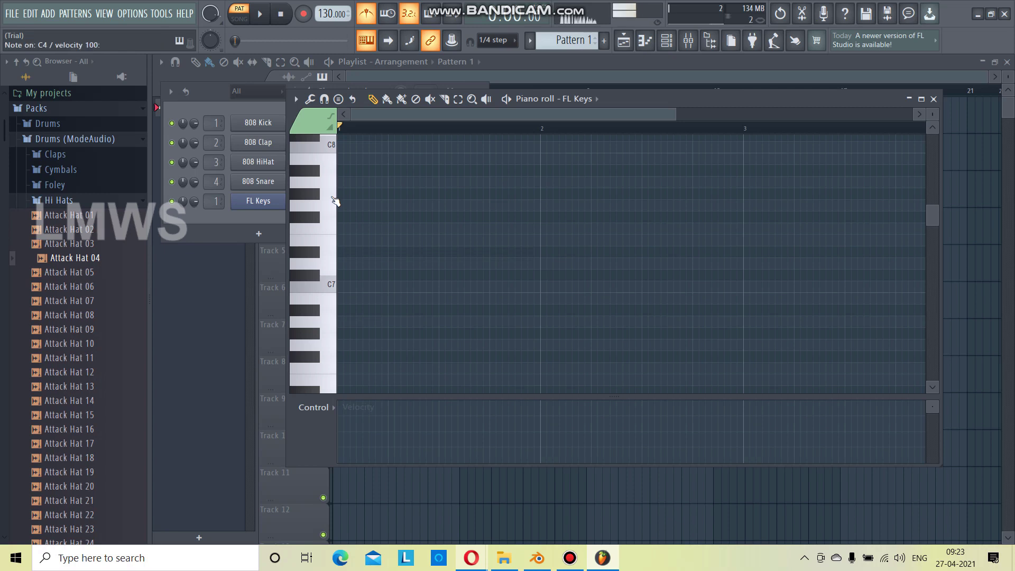
Draw test notes starting with C7 and C#7, play them, then erase all six.
left_click(339, 288)
left_click(375, 275)
left_click(497, 273)
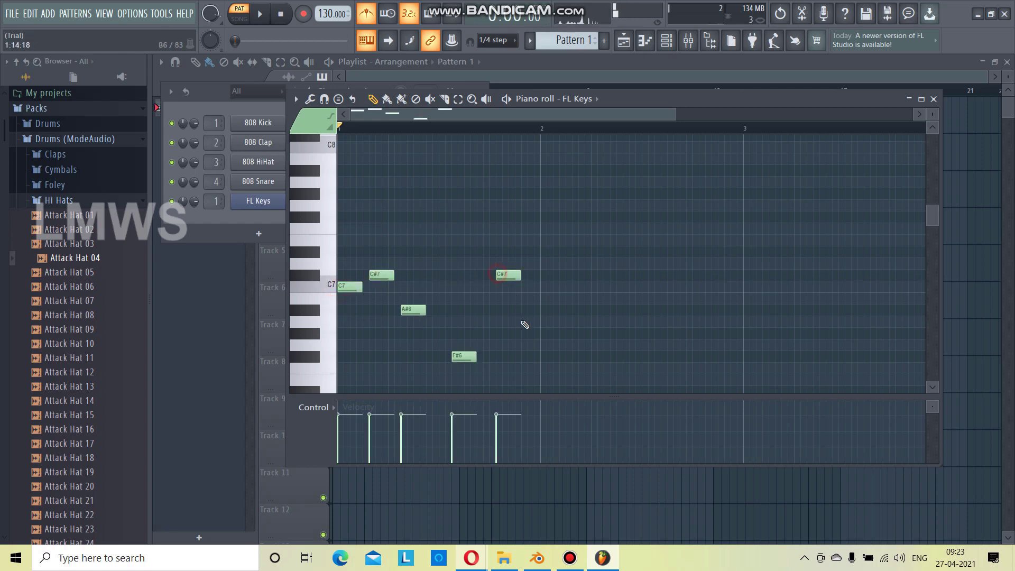
left_click(530, 333)
key("space")
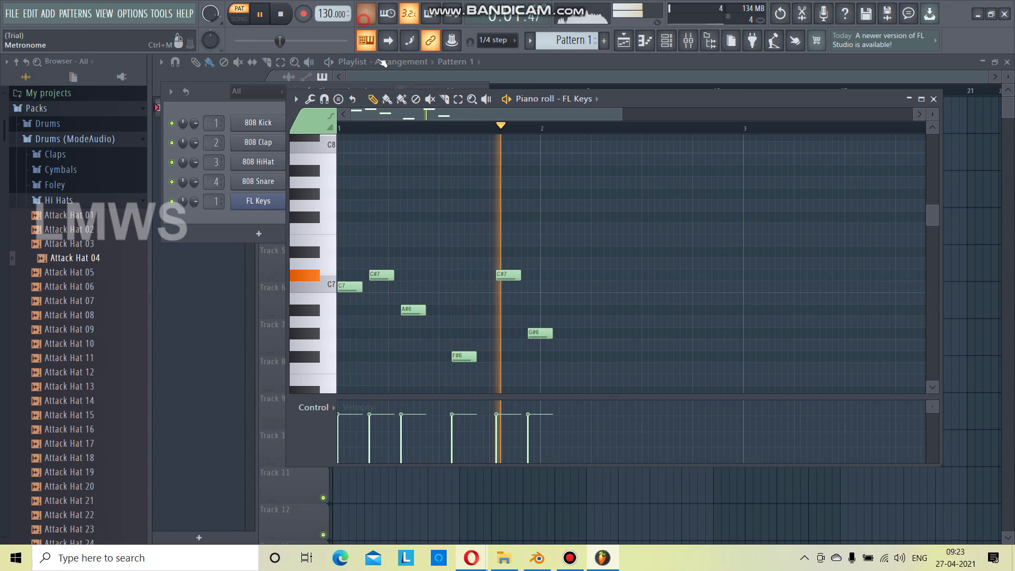
key("space")
mouse_move(379, 293)
right_mouse_down()
mouse_move(349, 286)
mouse_move(510, 385)
mouse_move(539, 334)
mouse_move(415, 269)
right_mouse_up()
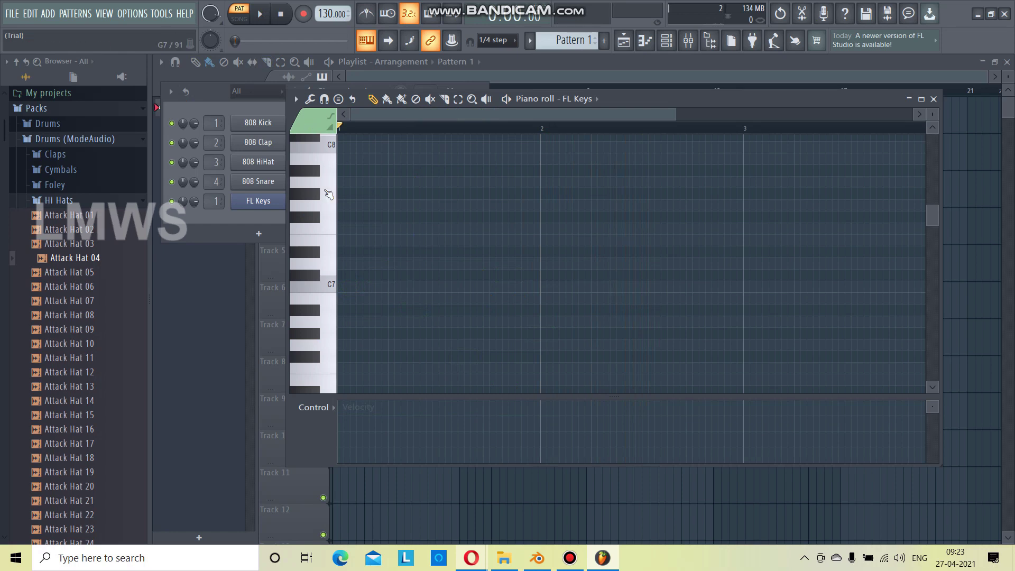
Preview notes with the computer keys B, H, B and Z.
key("b")
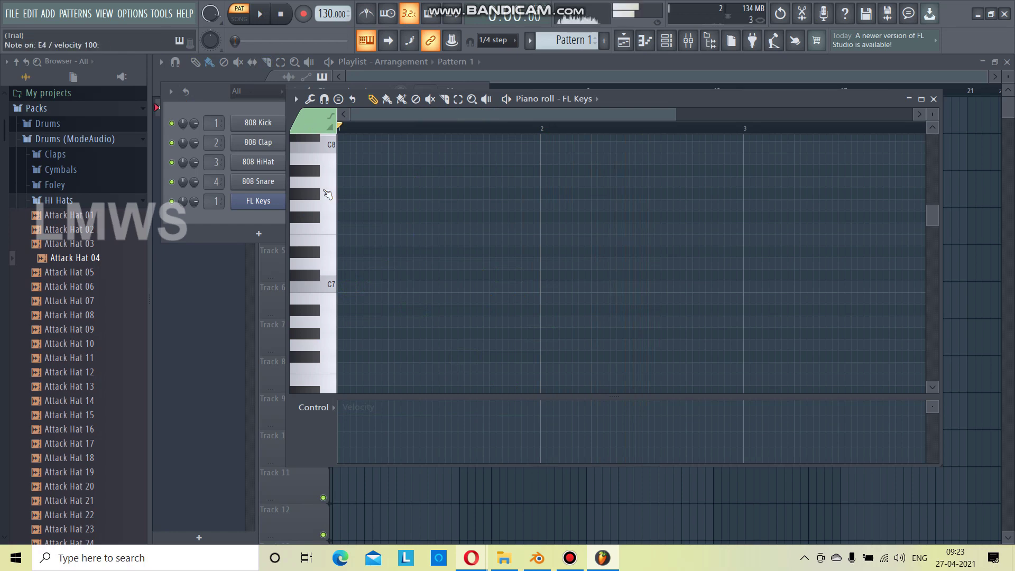
key("h")
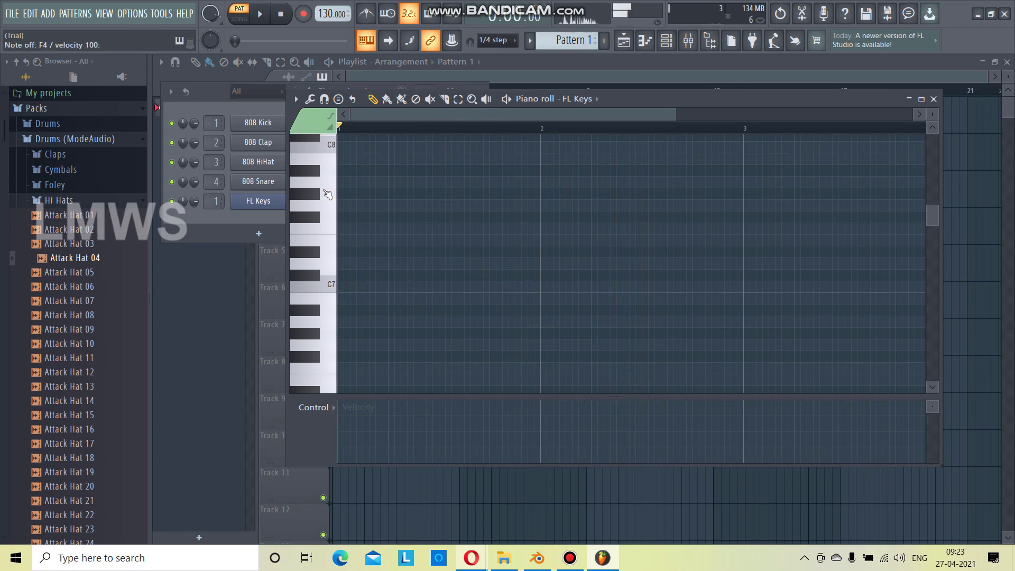
key("b")
key("z")
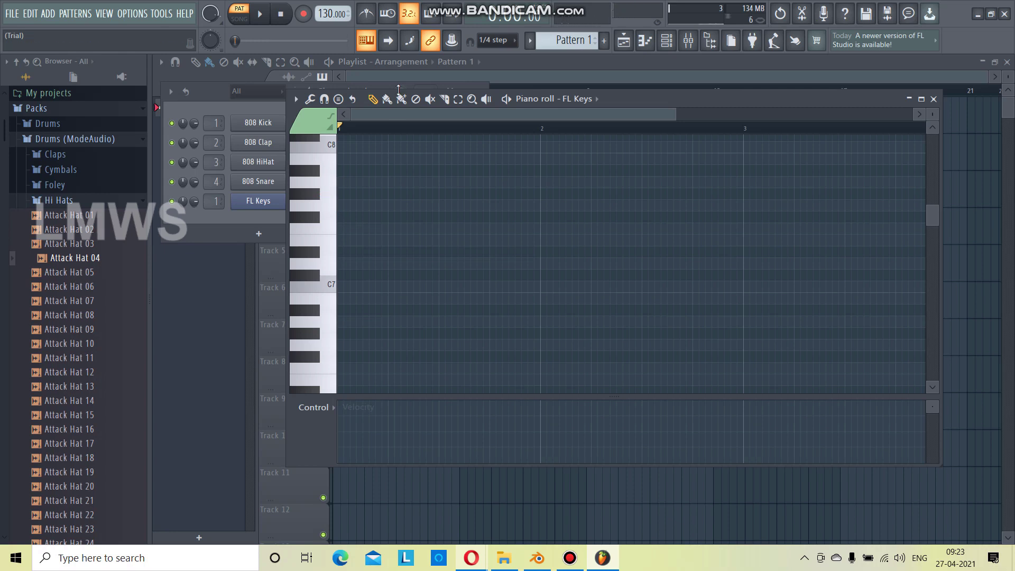
scroll(373, 284, "up", 3)
scroll(374, 284, "up", 1)
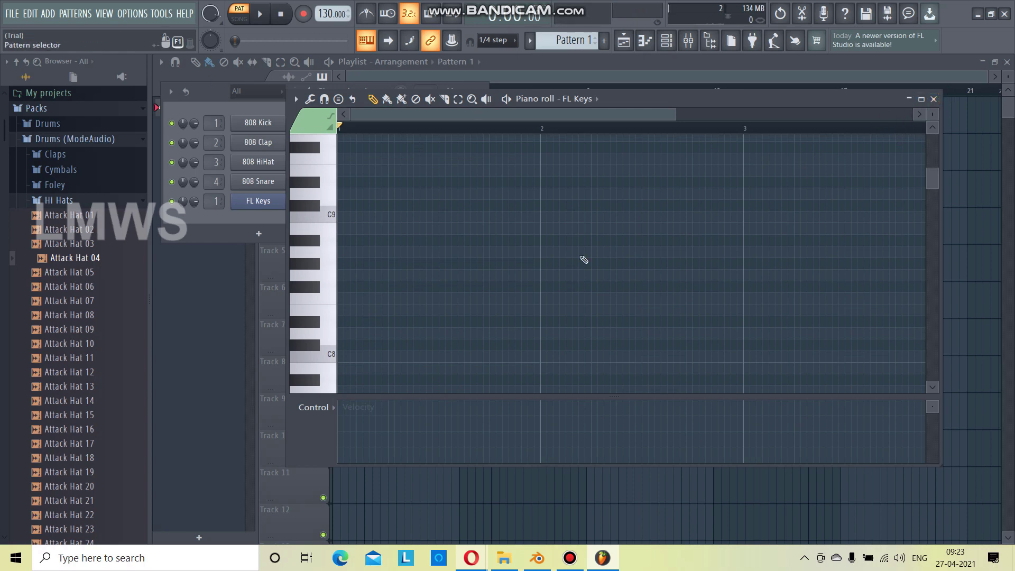
Close the piano roll, check mixer Inserts 2 and 3, then return to Opera.
left_click(933, 100)
left_click(688, 40)
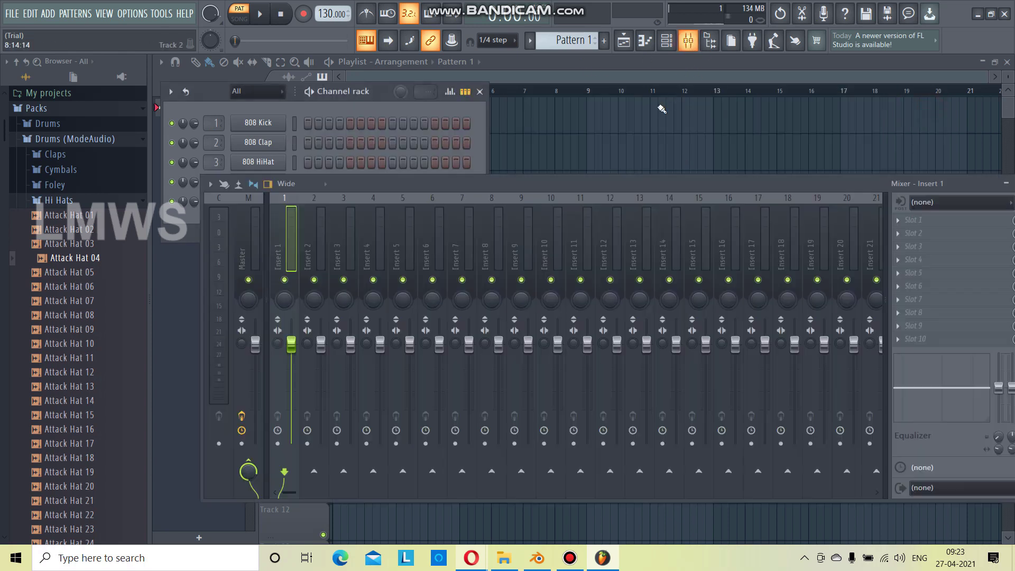
left_click(319, 237)
left_click(349, 248)
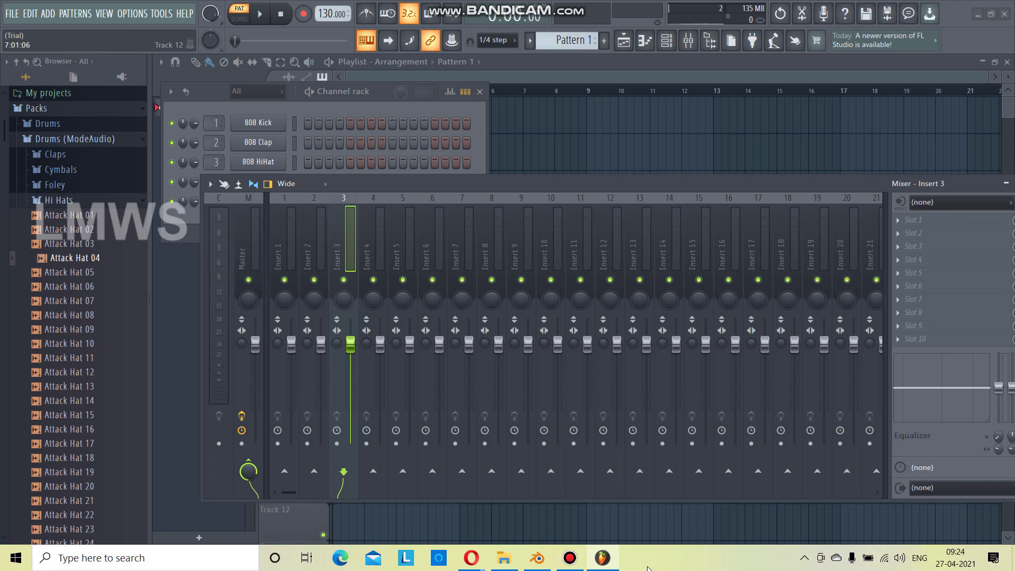
left_click(517, 521)
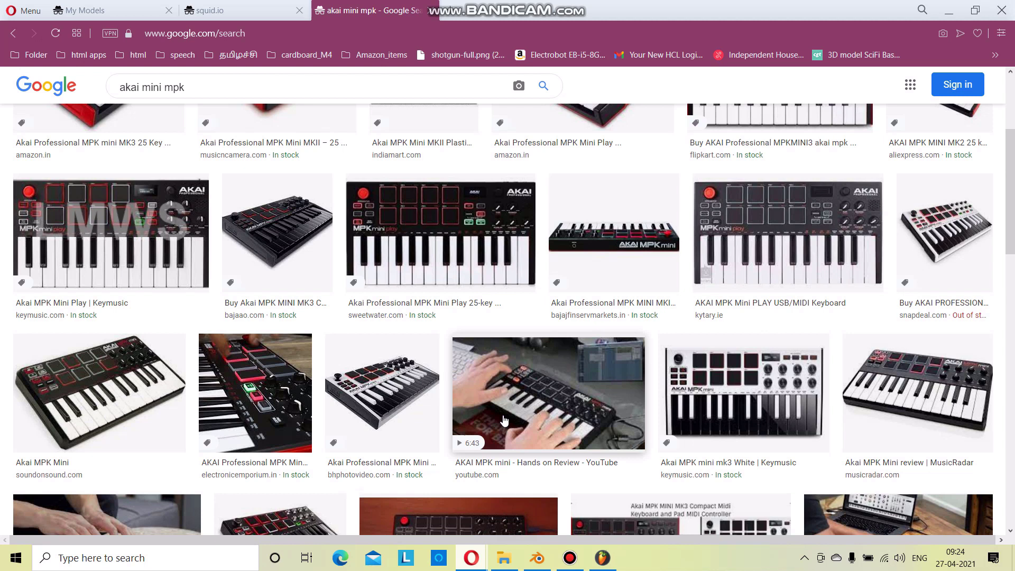
Leave the akai mini mpk image results and cycle through Blender back to FL Studio's mixer.
scroll(504, 419, "down", 5)
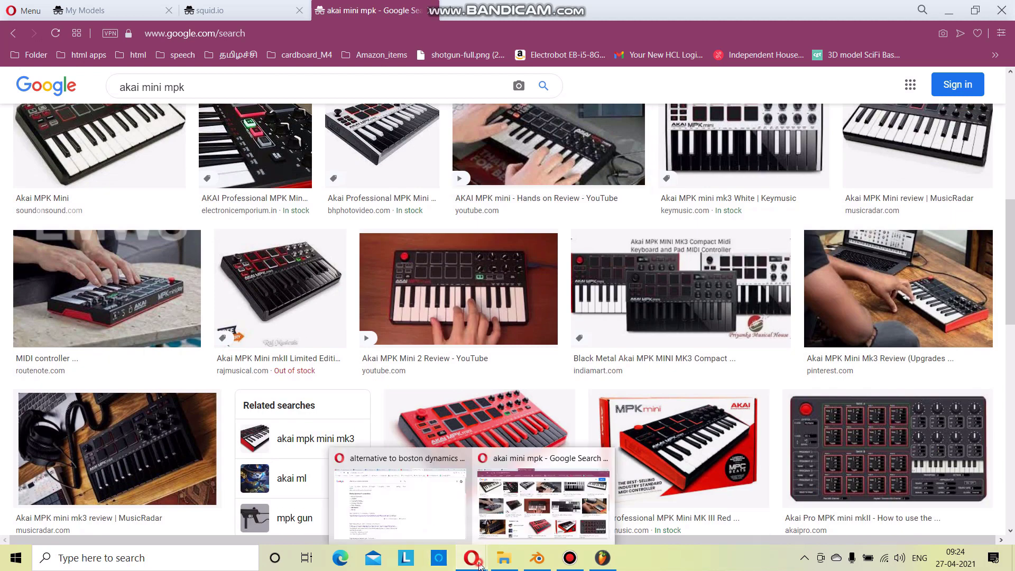
mouse_move(397, 500)
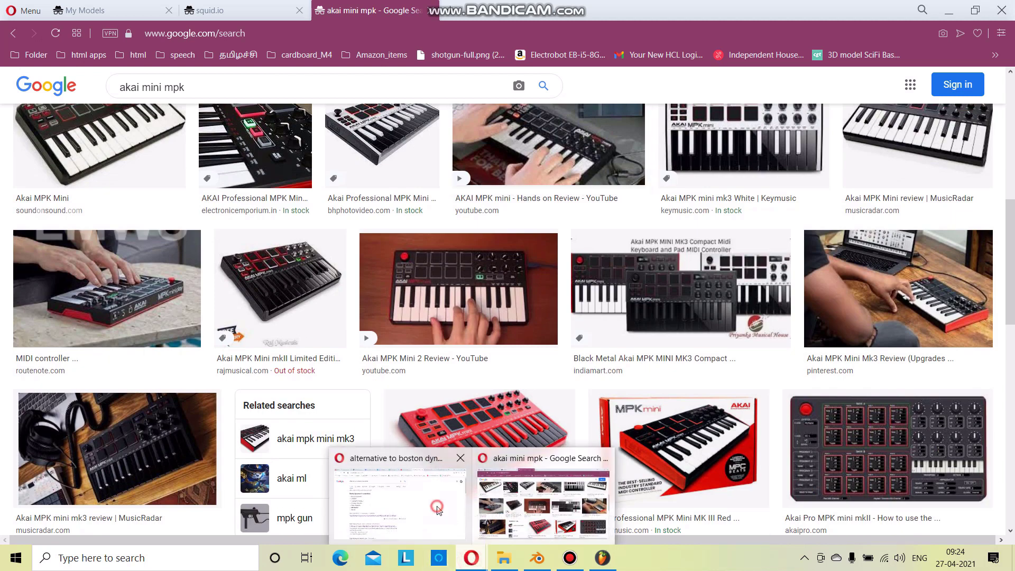
left_click(437, 510)
mouse_move(471, 558)
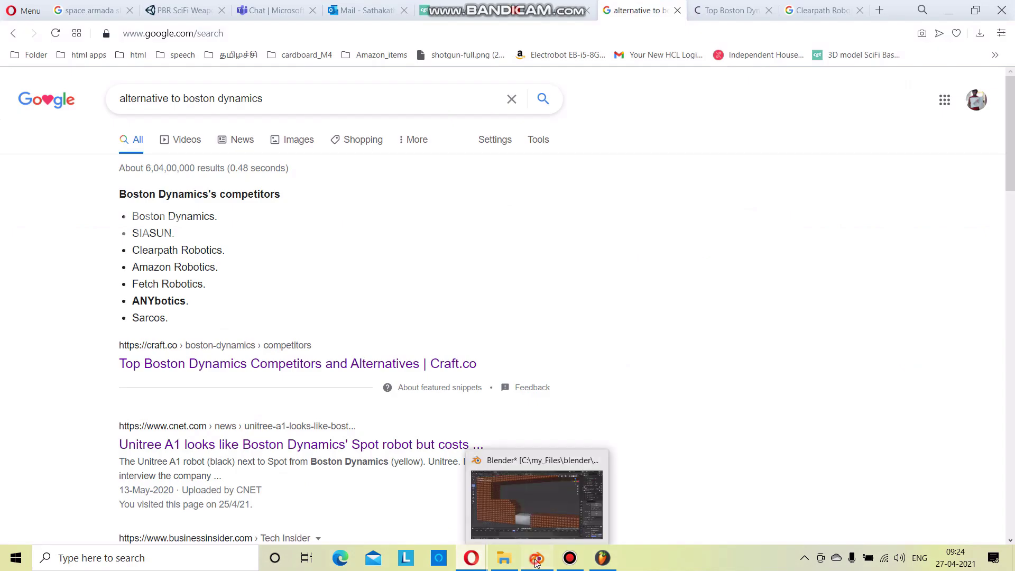
left_click(537, 560)
left_click(570, 558)
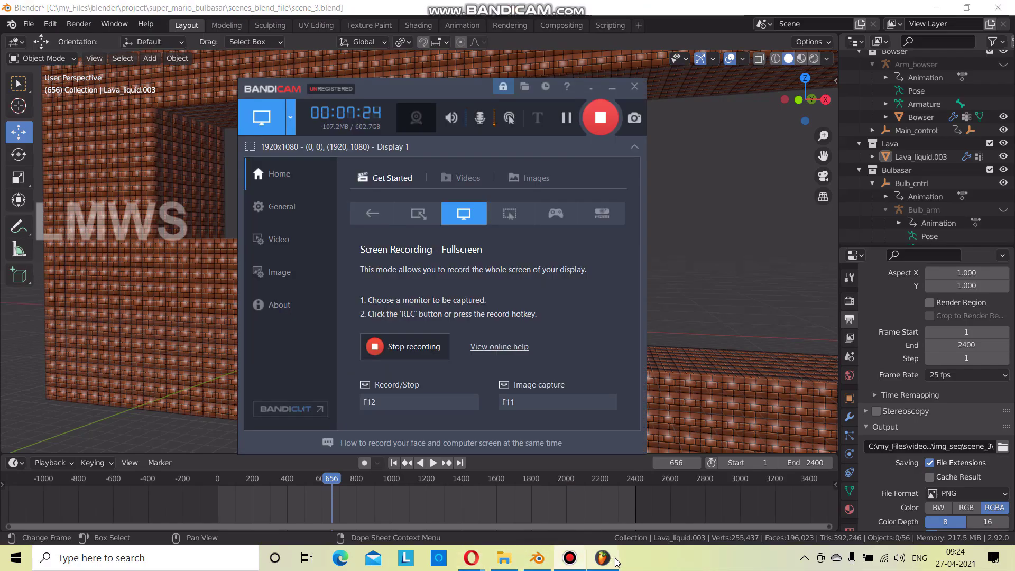
left_click(614, 561)
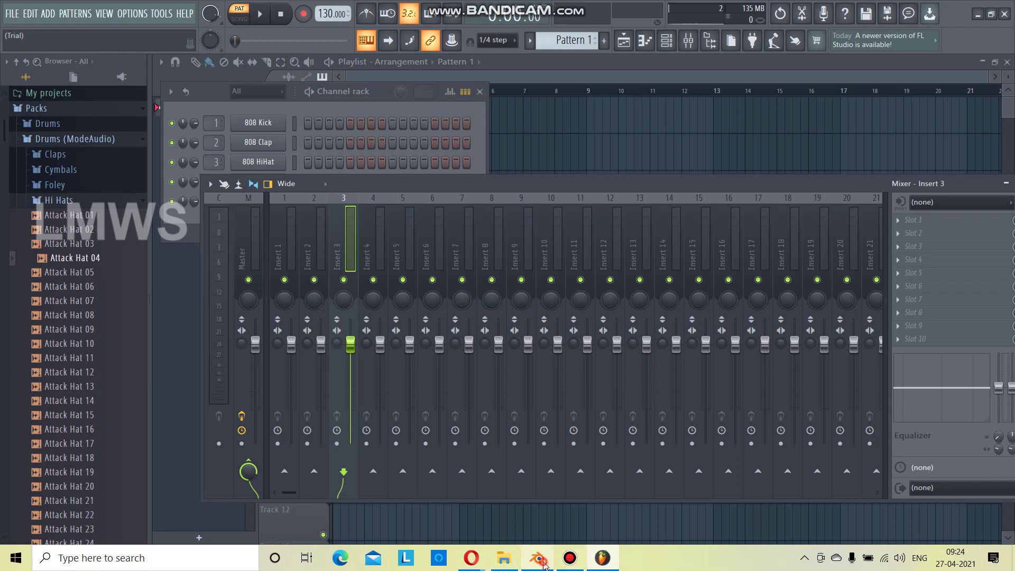
left_click(544, 564)
Orbit around scene_3.blend's brick-and-lava level in the Blender viewport.
scroll(367, 308, "down", 5)
mouse_move(367, 308)
middle_mouse_down()
mouse_move(459, 331)
mouse_move(750, 236)
mouse_move(706, 259)
mouse_move(702, 274)
mouse_move(715, 265)
mouse_move(668, 252)
mouse_move(554, 260)
mouse_move(551, 243)
middle_mouse_up()
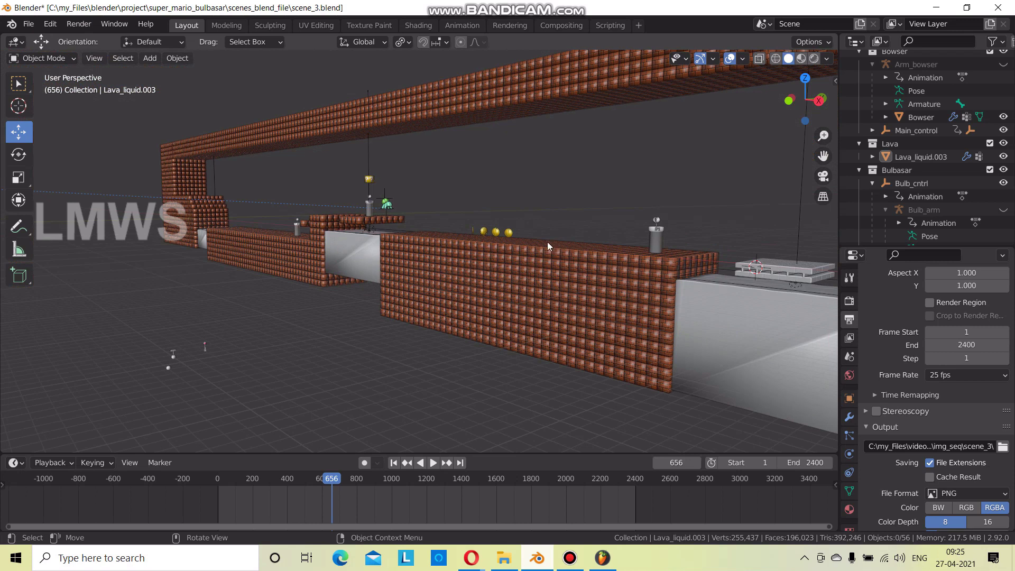
Inspect the whole brick level from several sides, then return to FL Studio's mixer.
middle_click_drag(242, 238, 383, 284)
scroll(391, 273, "down", 5)
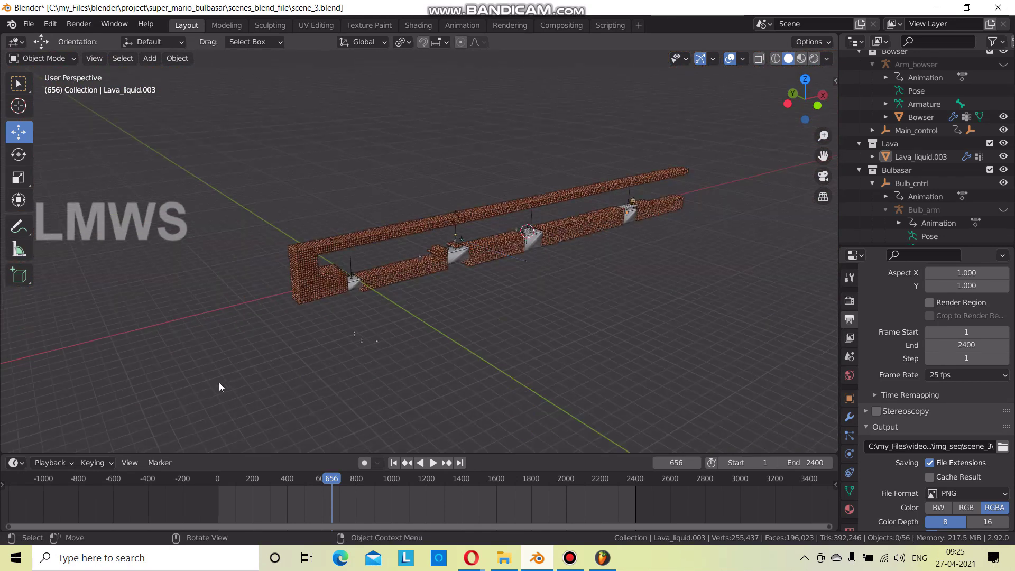
mouse_move(776, 356)
middle_mouse_down()
mouse_move(461, 343)
mouse_move(377, 316)
mouse_move(351, 329)
mouse_move(385, 342)
middle_mouse_up()
scroll(377, 317, "up", 3)
scroll(386, 342, "up", 2)
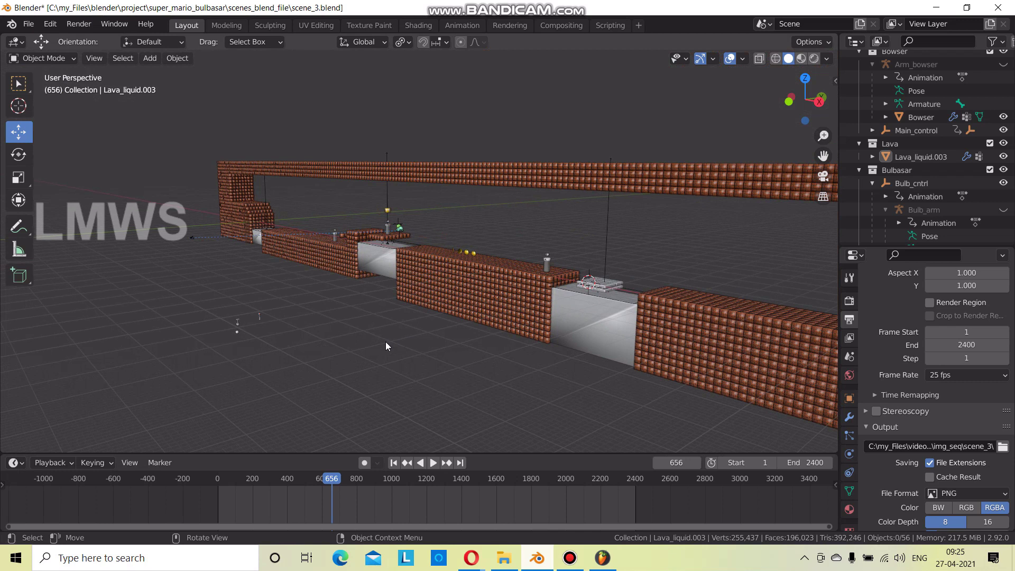
mouse_move(385, 342)
middle_mouse_down()
mouse_move(238, 334)
mouse_move(420, 347)
mouse_move(413, 341)
middle_mouse_up()
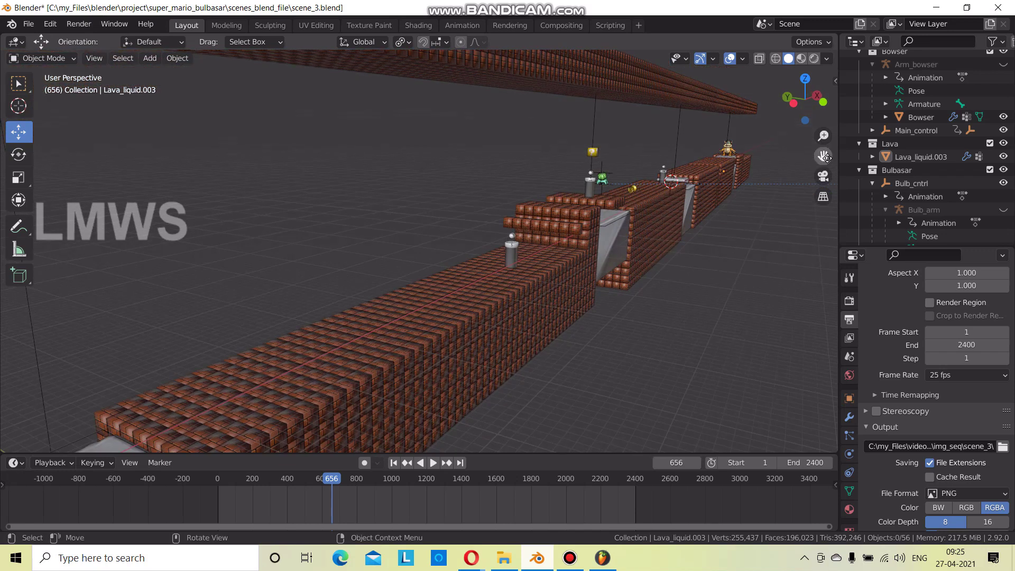
mouse_move(826, 158)
left_mouse_down()
mouse_move(750, 214)
mouse_move(721, 286)
left_mouse_up()
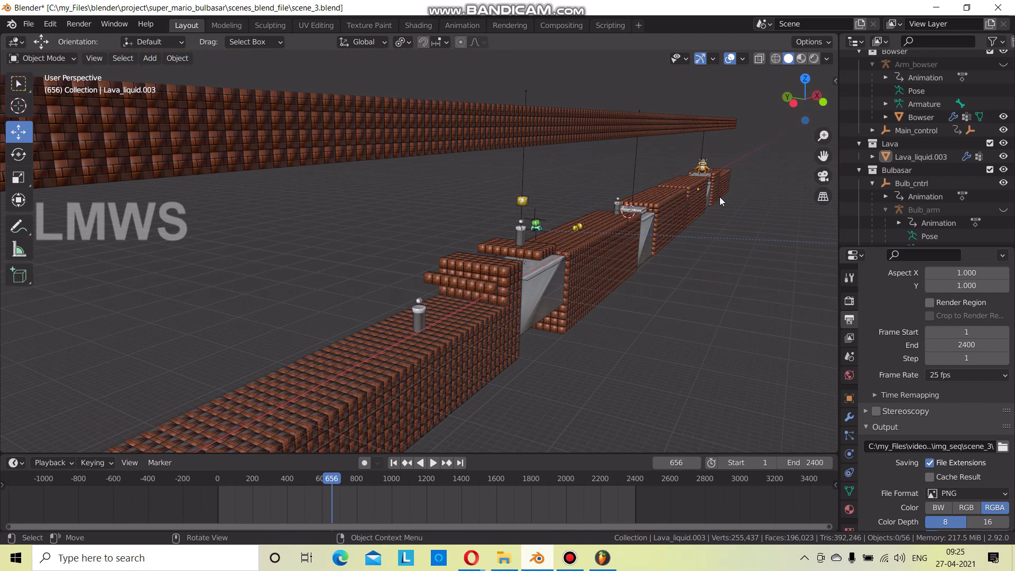
left_click(602, 557)
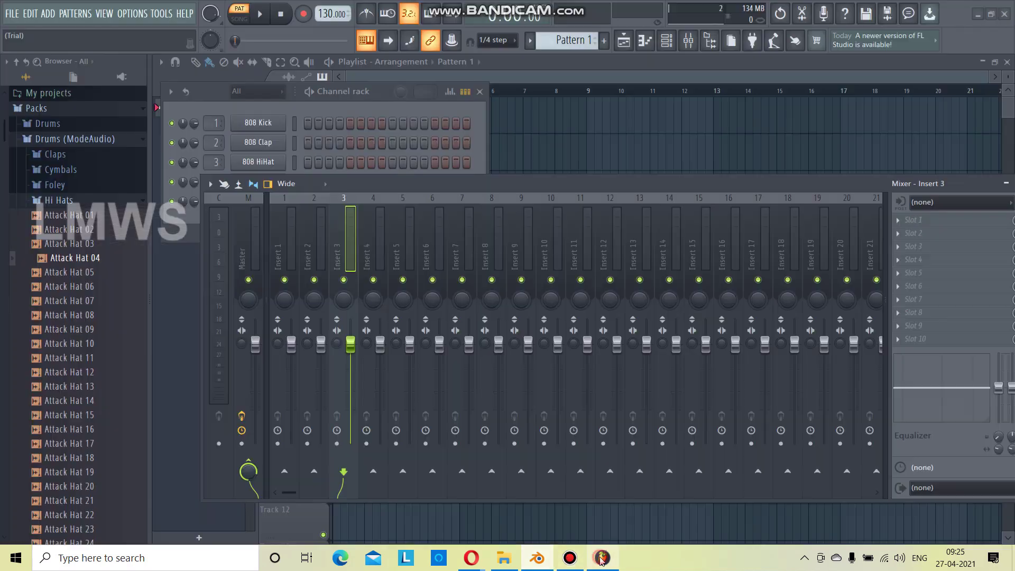